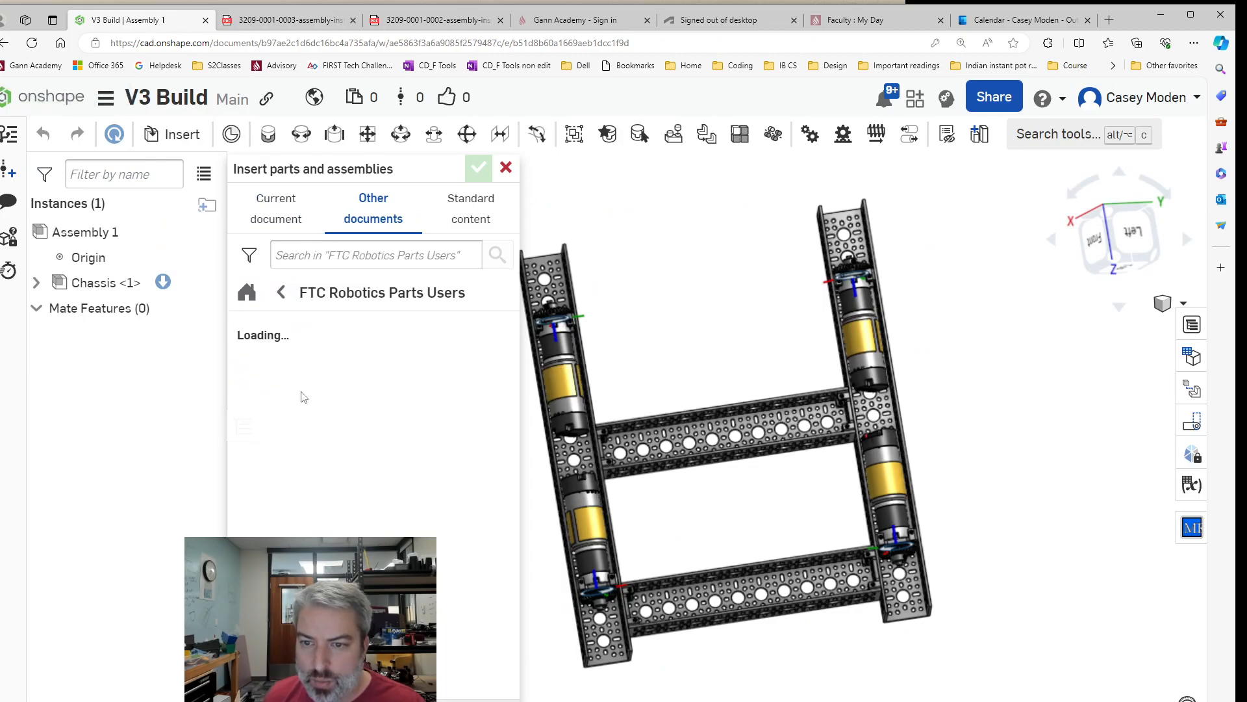
click(363, 431)
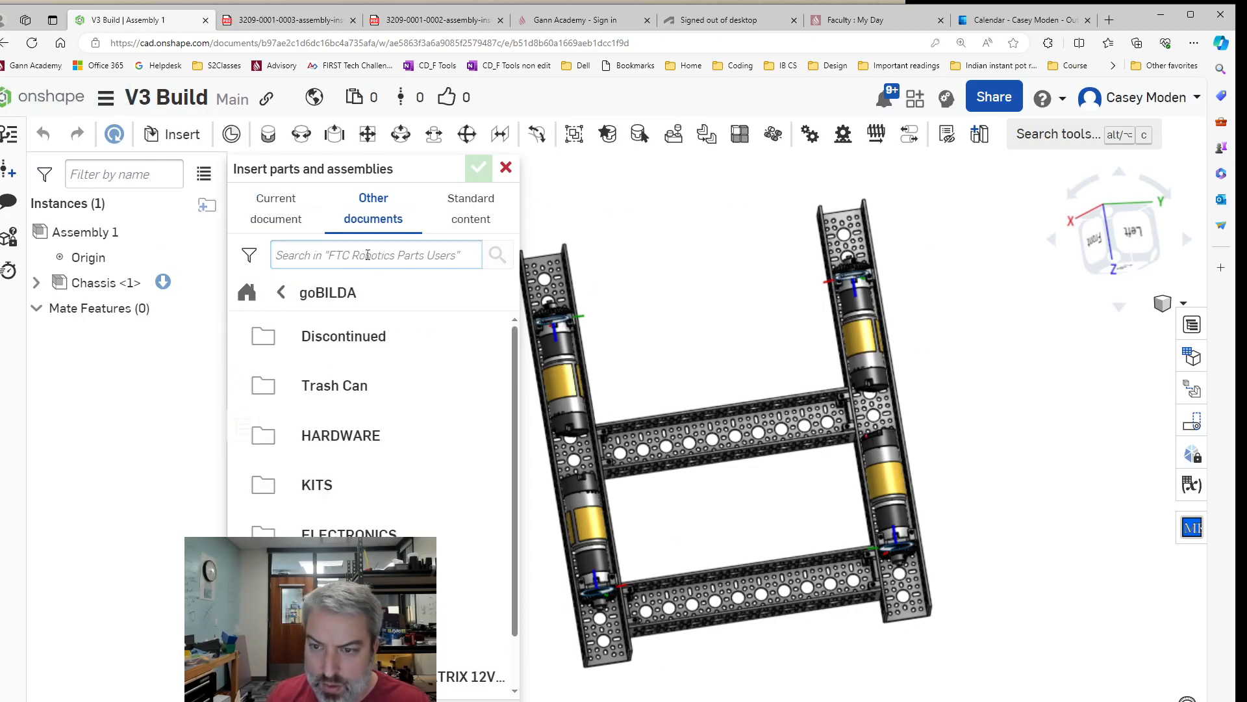
key(Return)
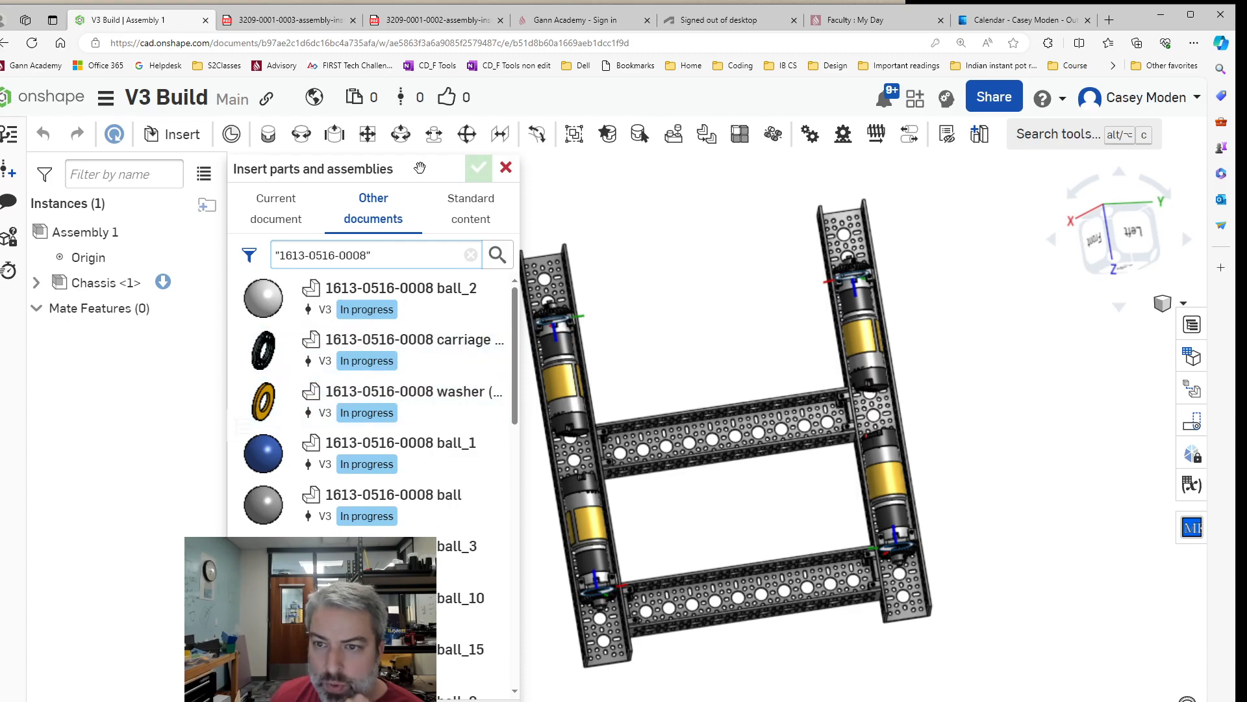
drag(1, 228, 28, 228)
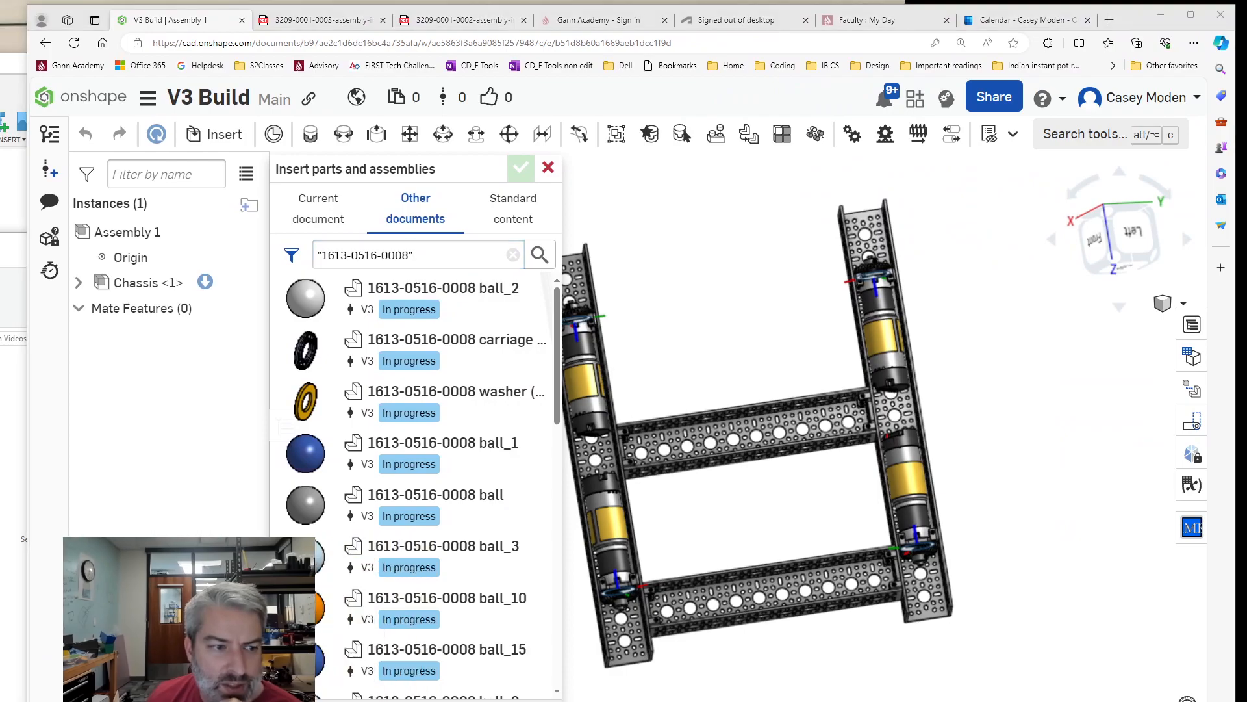
drag(23, 301, 6, 300)
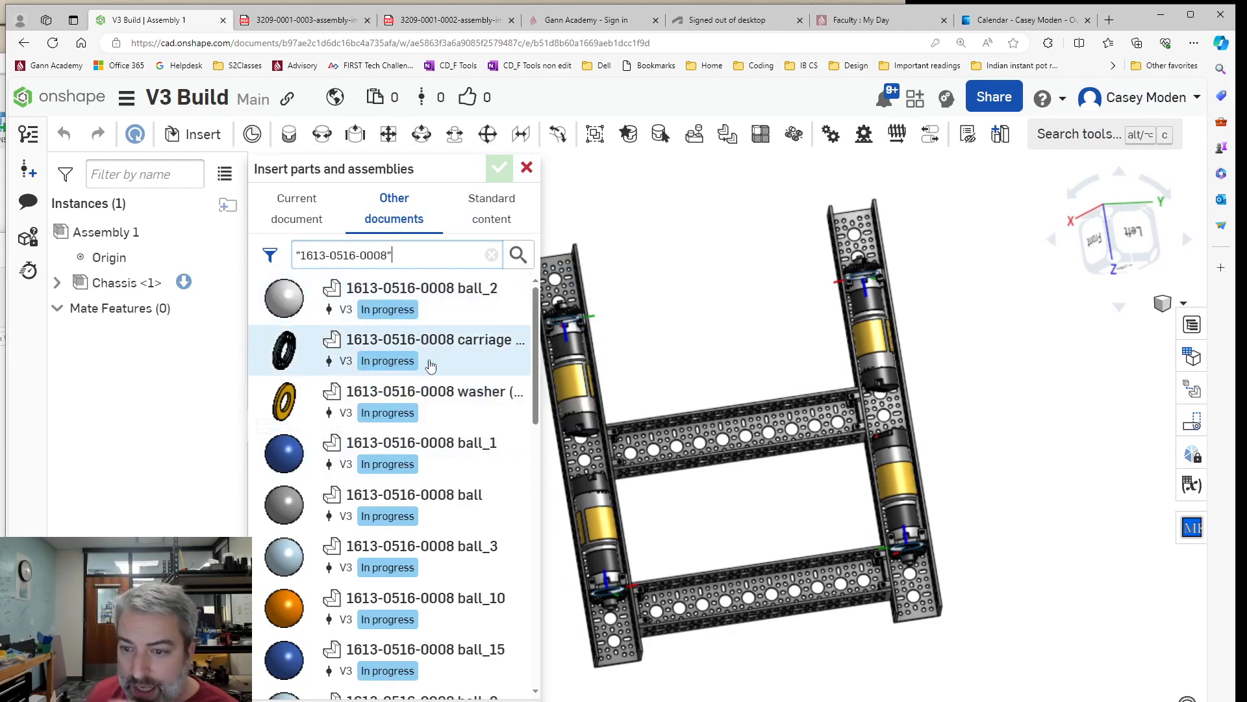
scroll(432, 553, down, 6)
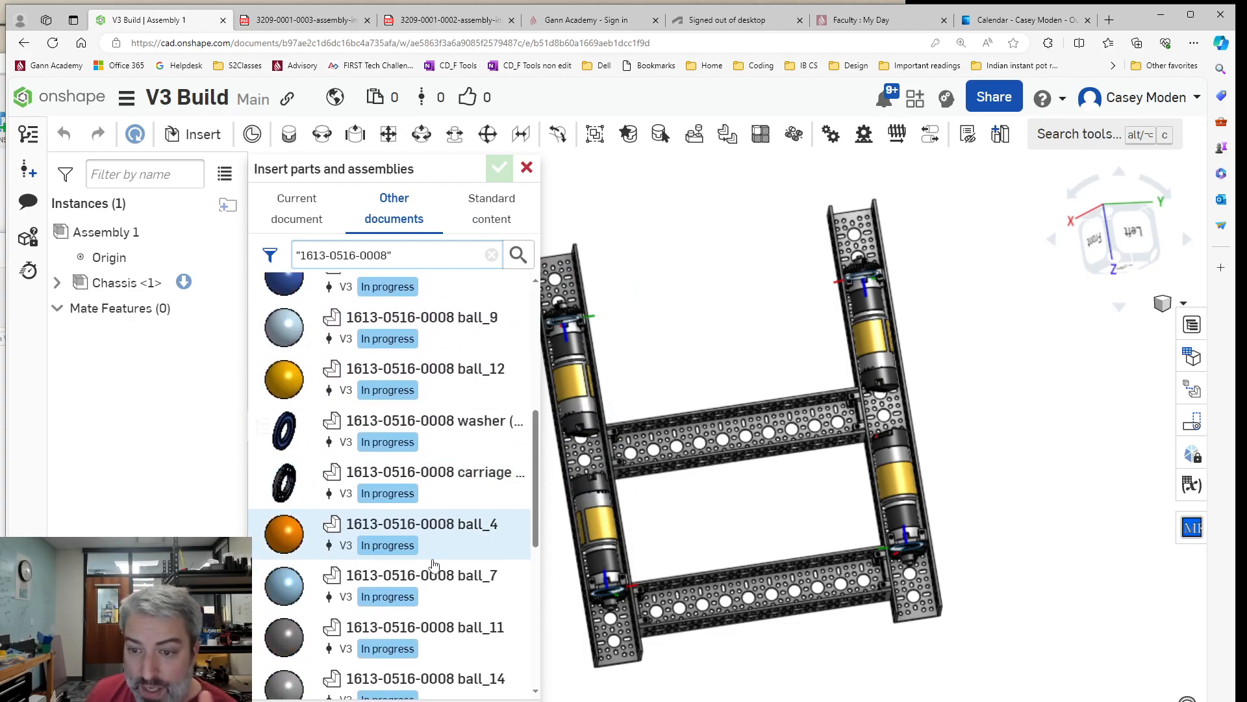
scroll(448, 557, down, 7)
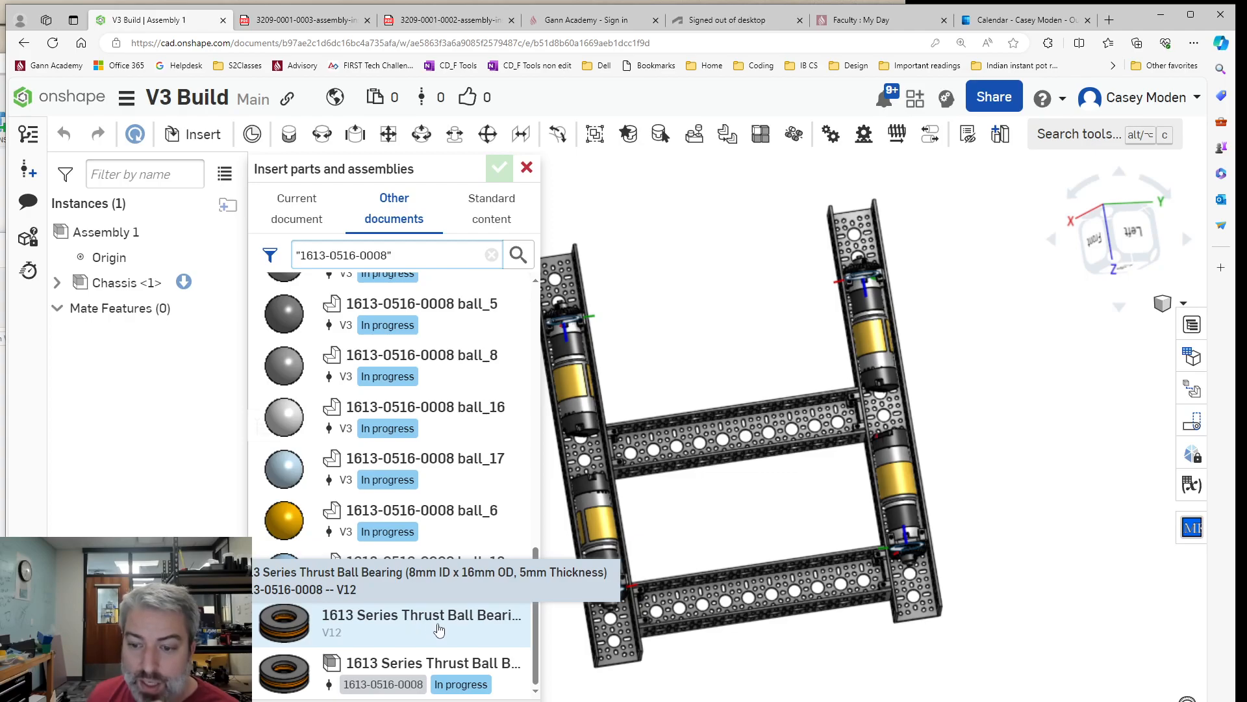
click(356, 625)
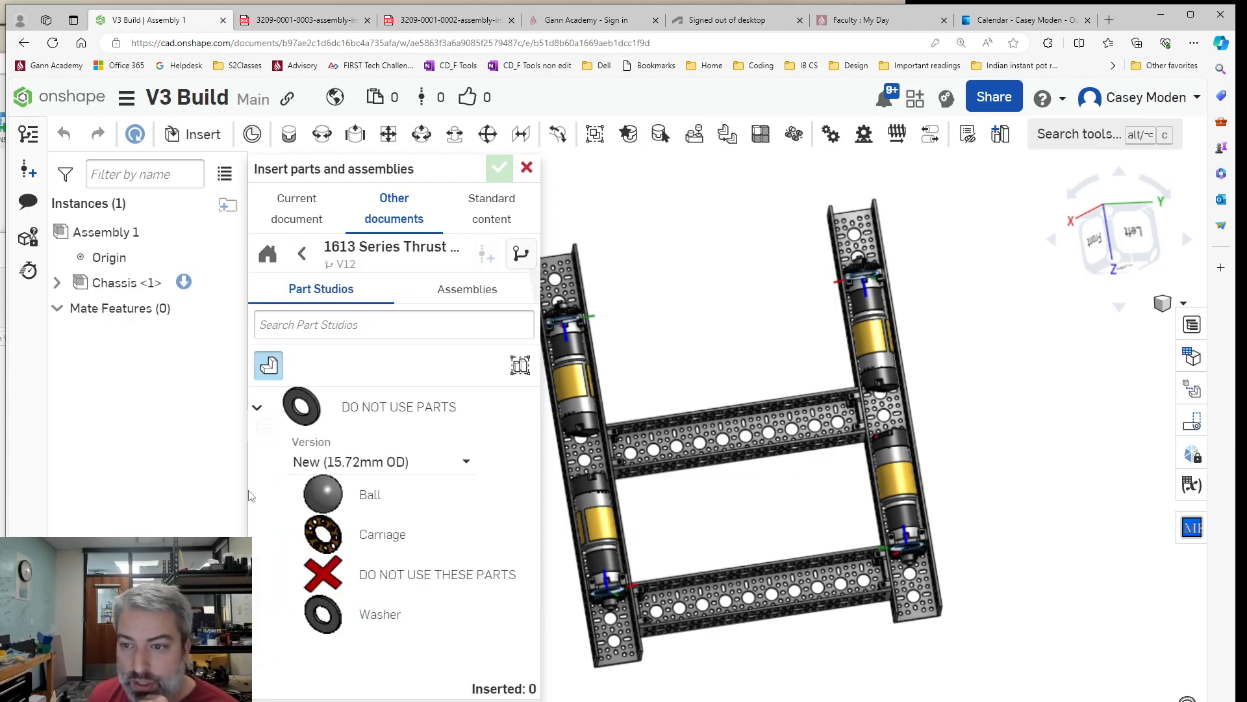
Configure the thrust ball bearing assembly with the One Washer option.
click(465, 290)
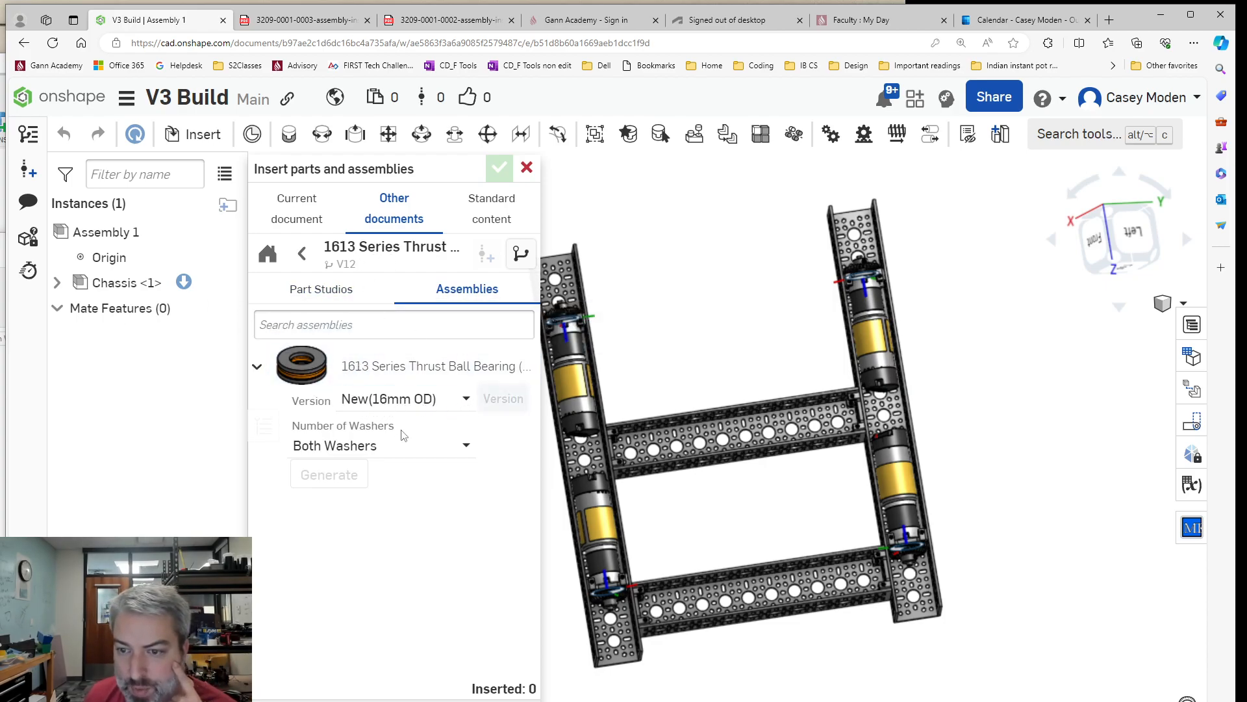
click(361, 445)
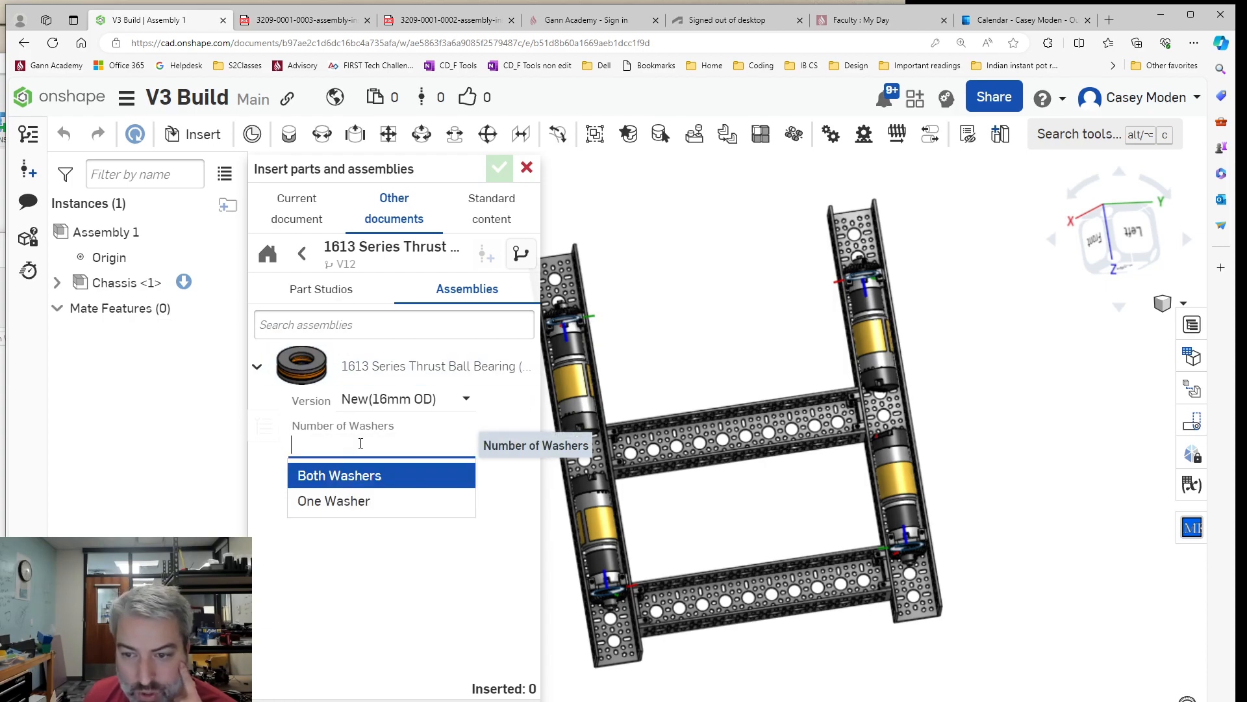
click(388, 501)
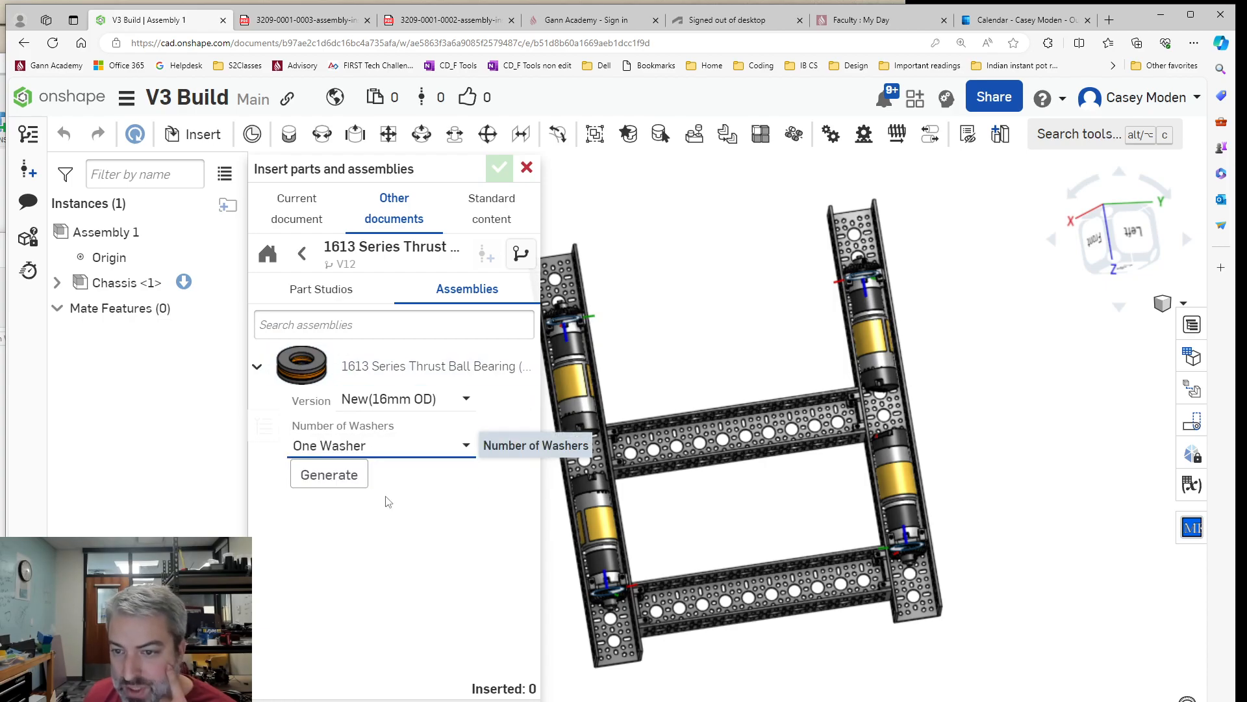
click(345, 20)
scroll(642, 463, down, 20)
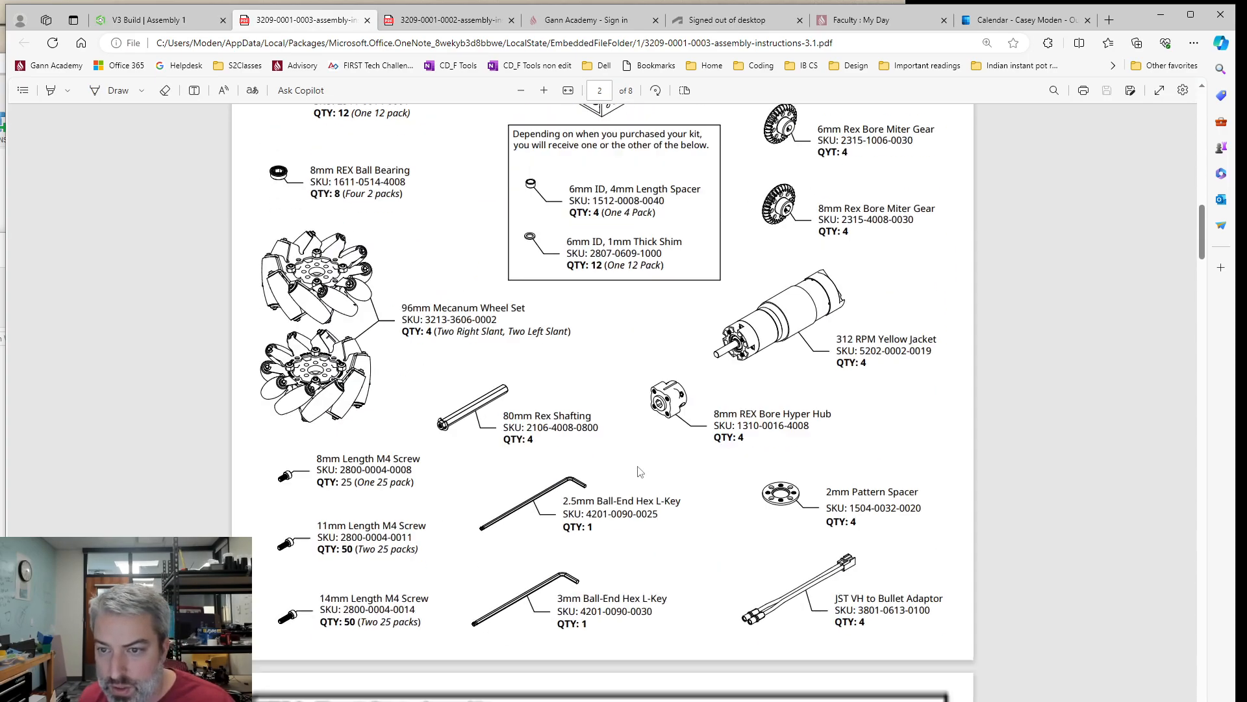
scroll(647, 481, down, 5)
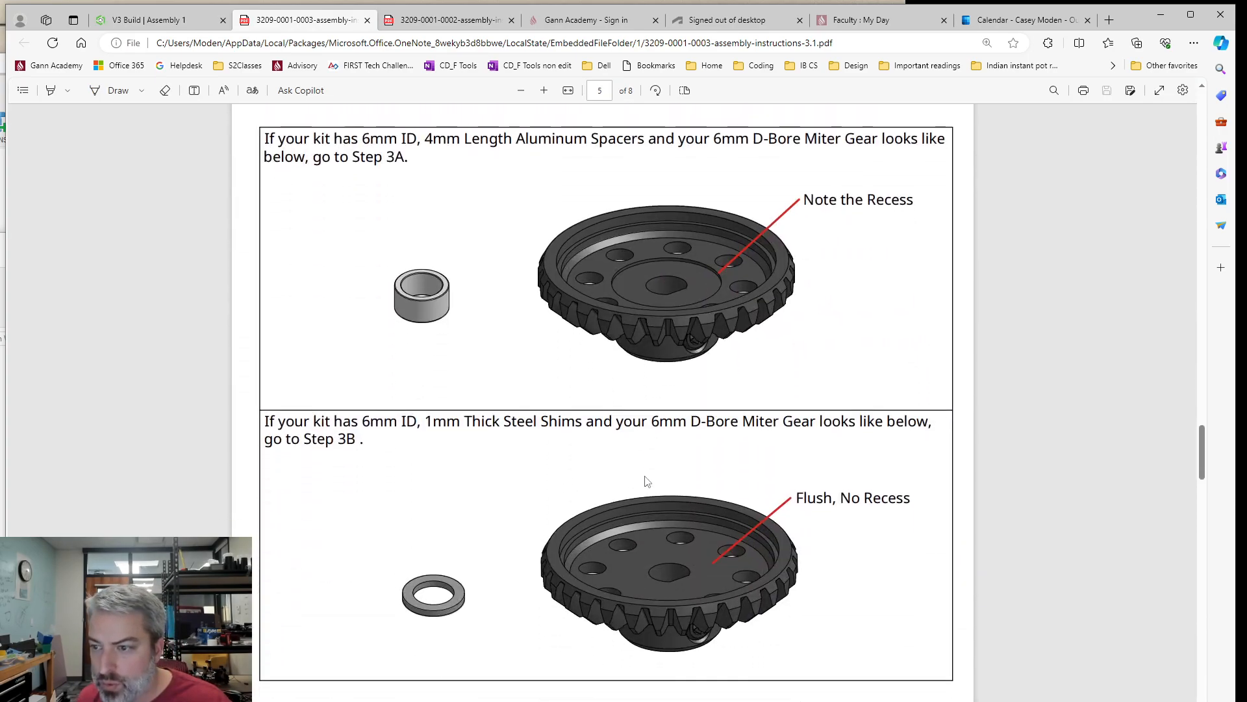
scroll(646, 476, down, 5)
scroll(645, 469, up, 20)
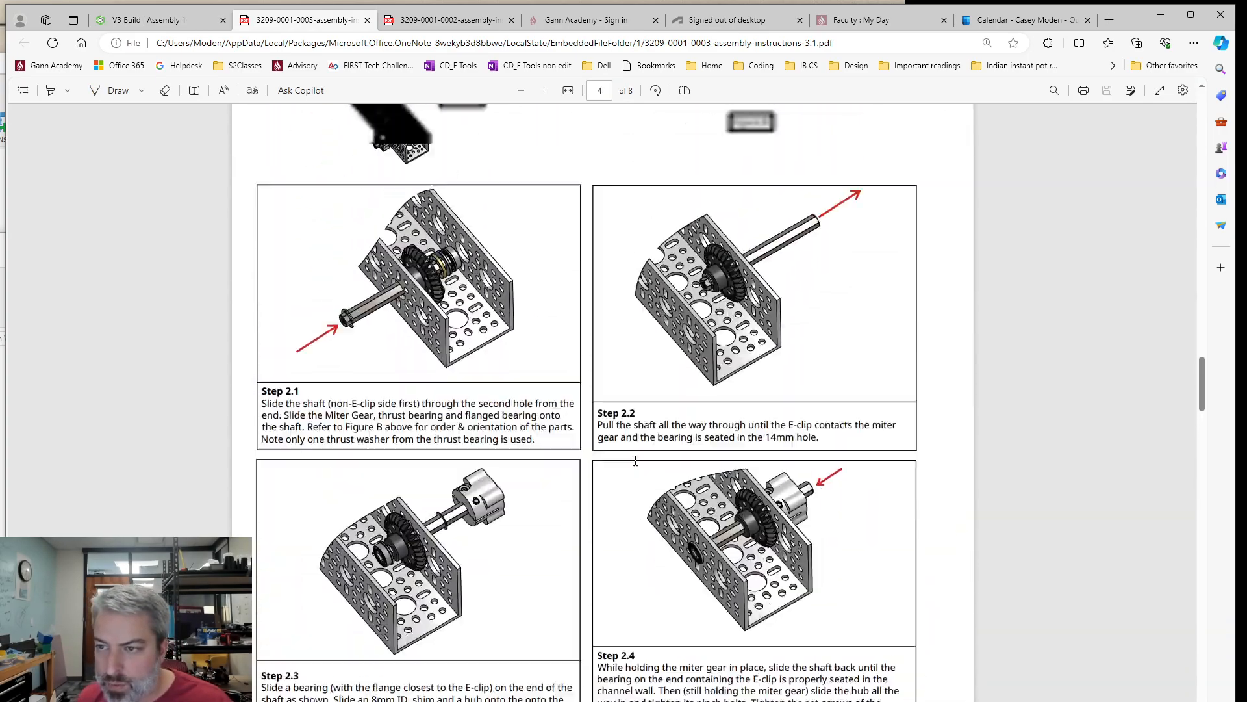
scroll(640, 462, up, 10)
click(152, 21)
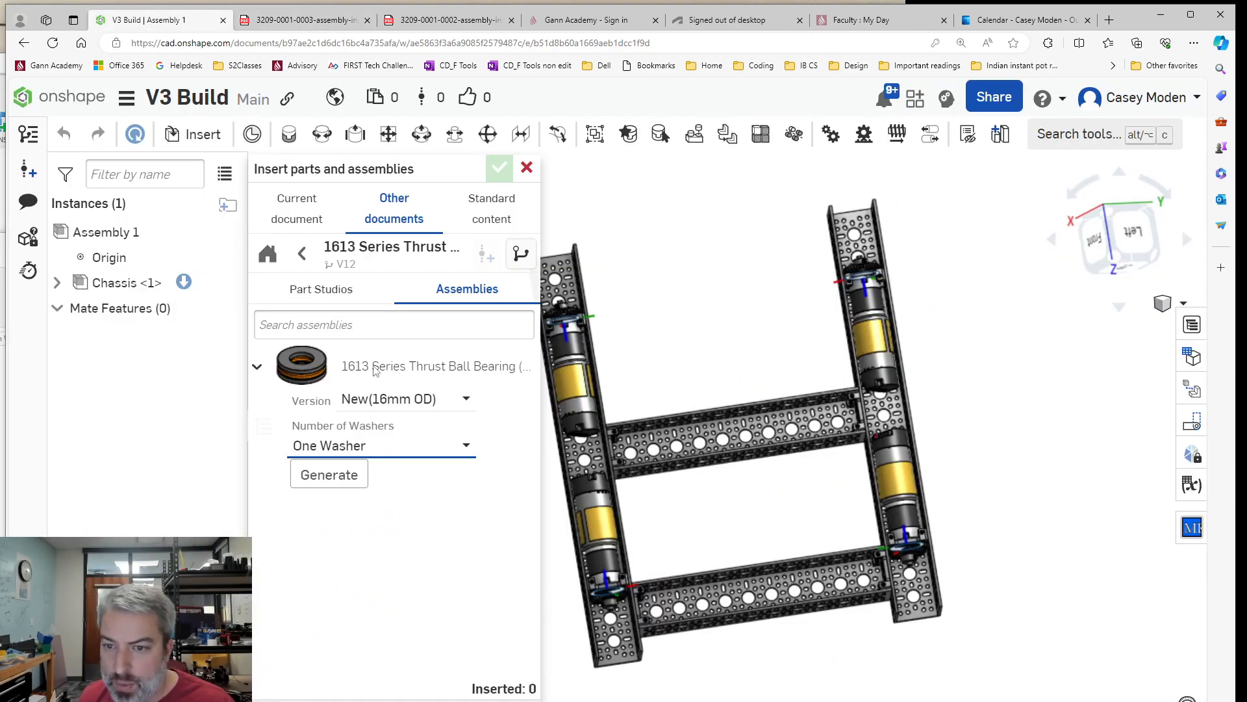
Generate the one-washer thrust ball bearing and insert one instance in the empty space beside the chassis.
click(338, 476)
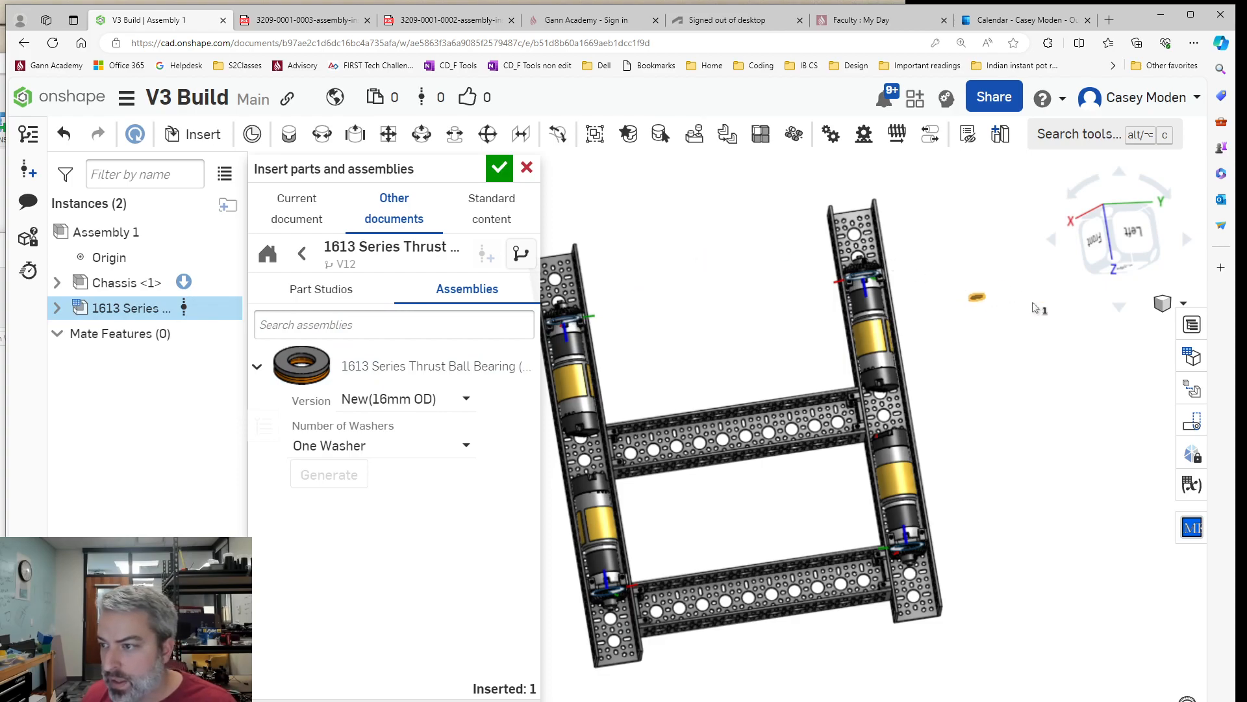
click(500, 169)
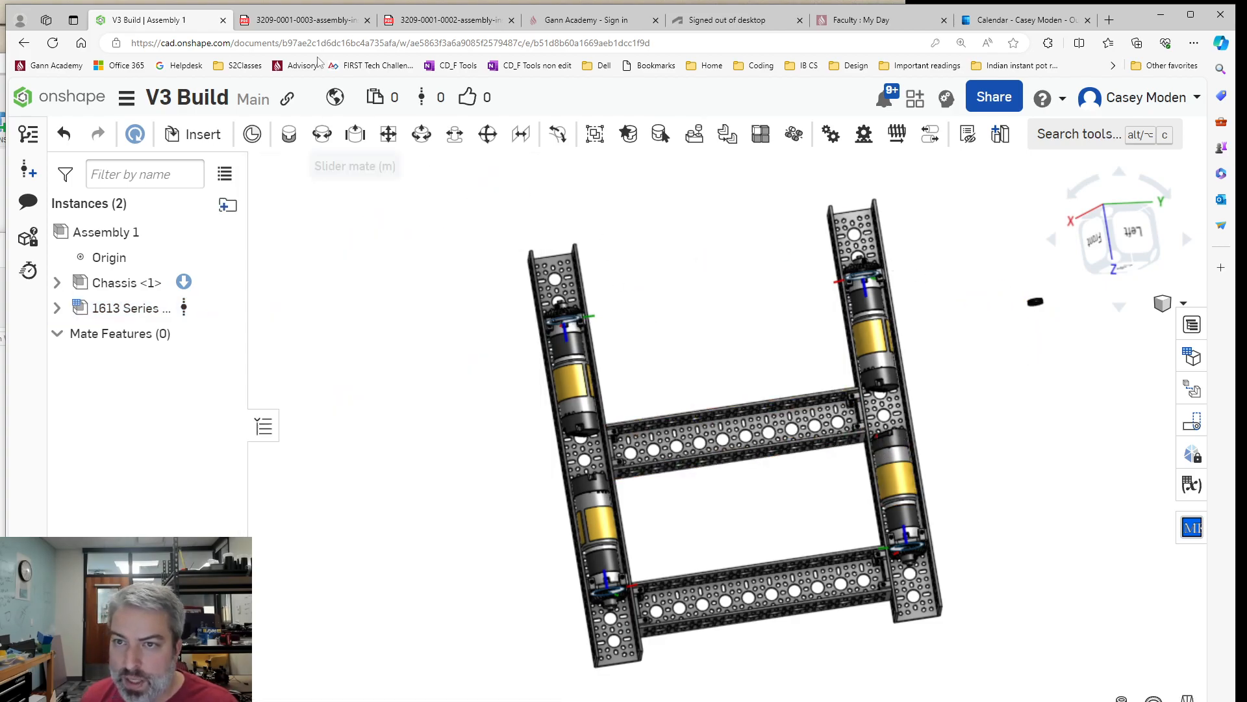
click(360, 19)
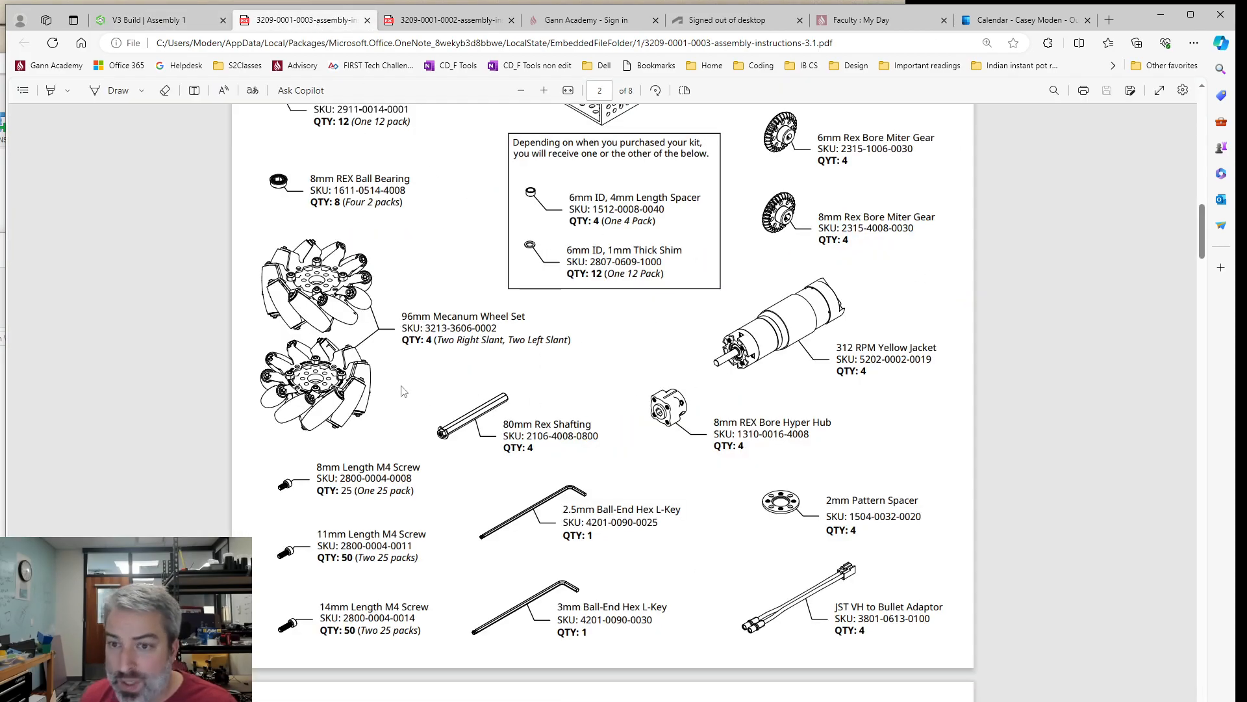
scroll(433, 398, up, 3)
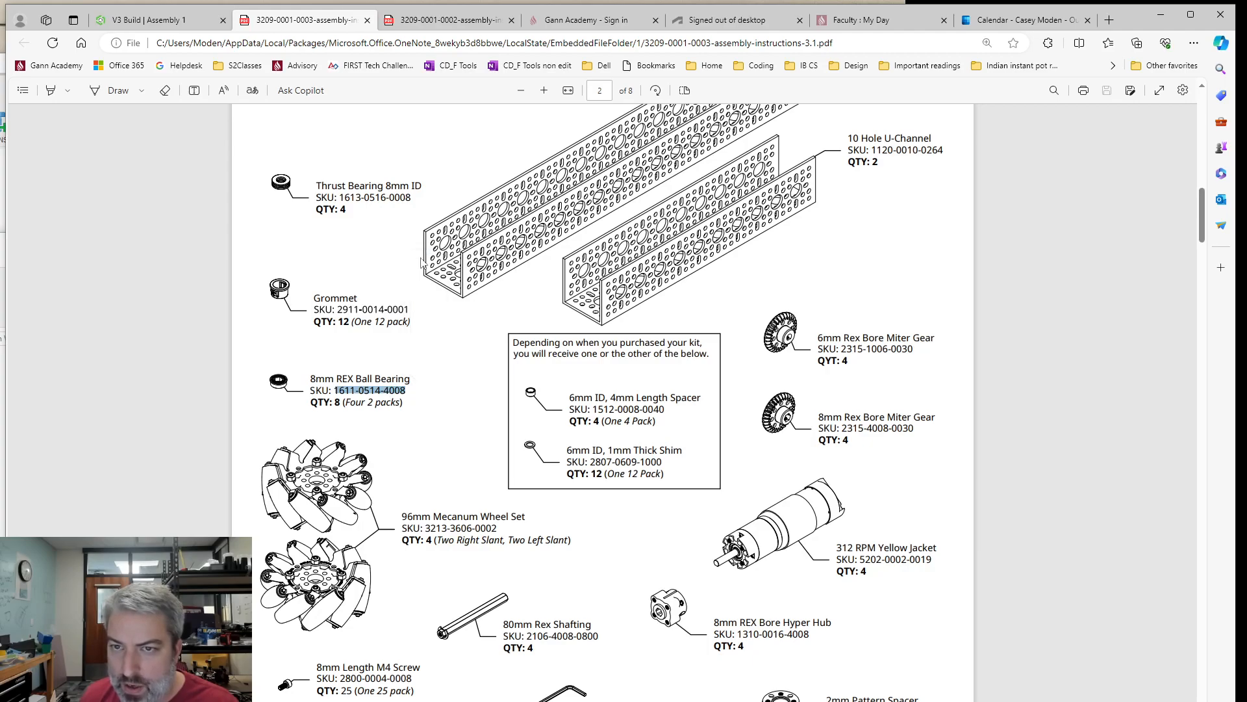
click(188, 17)
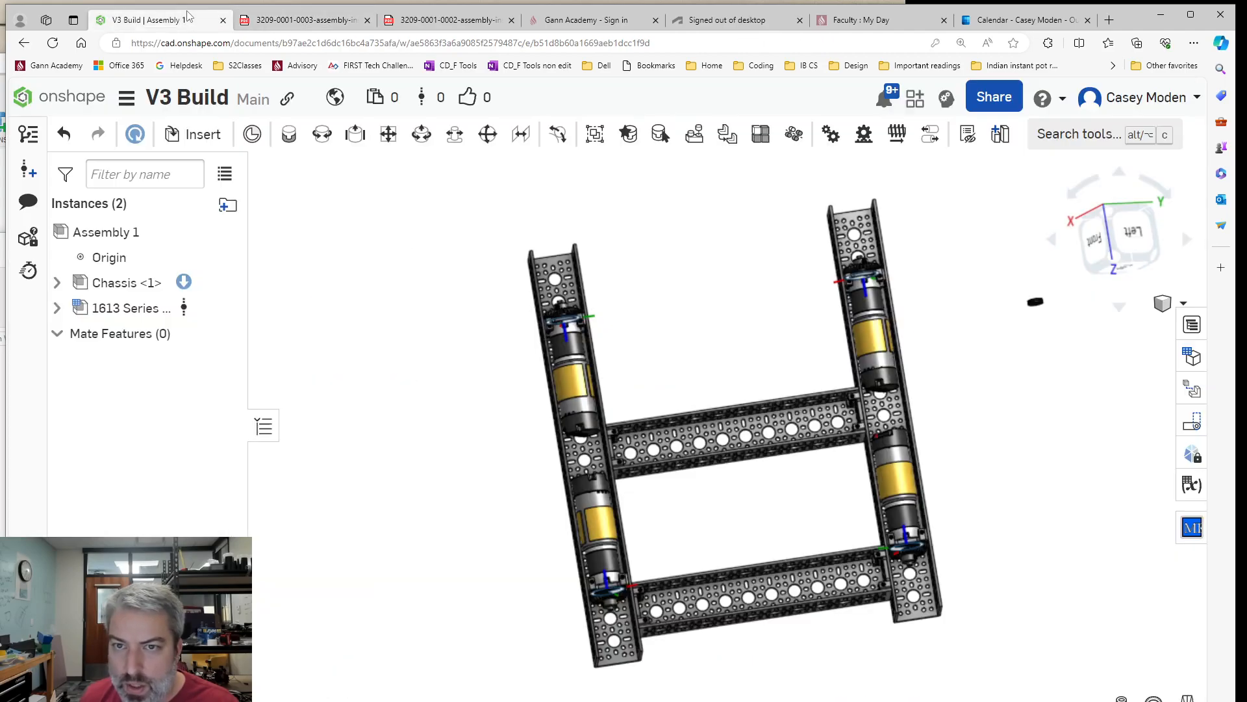
click(194, 134)
key(ctrl+v)
key(Return)
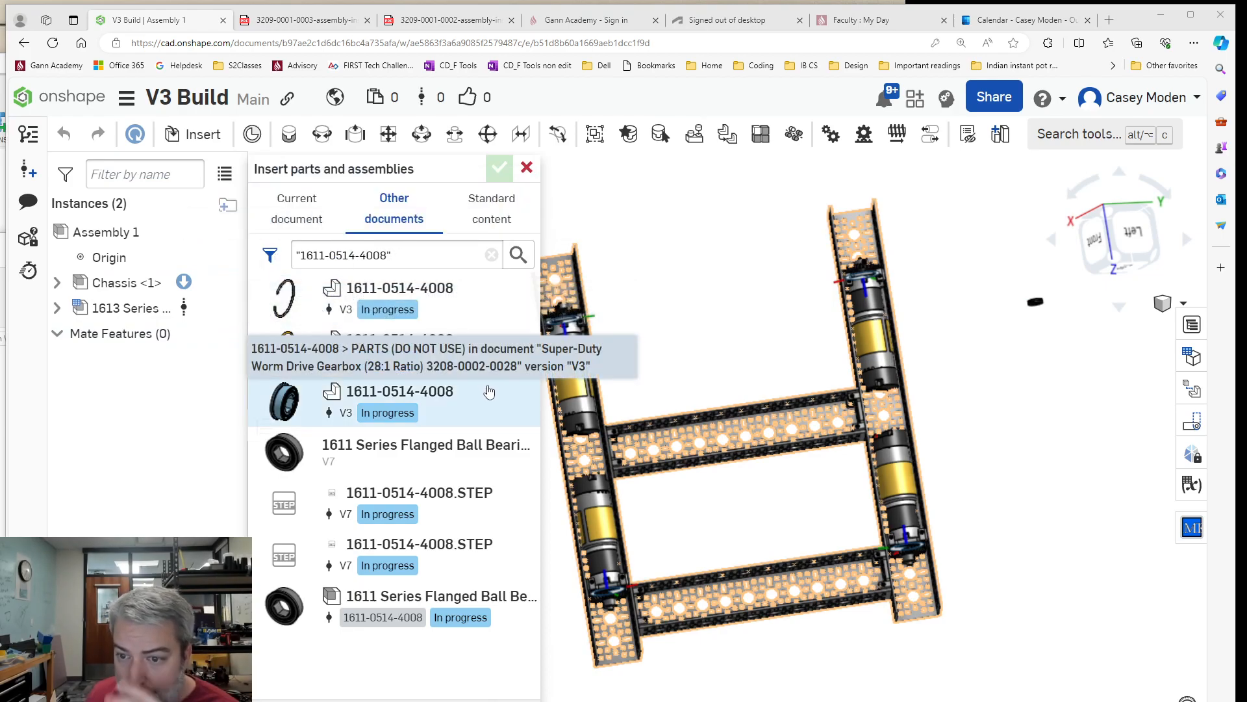
Insert one 1611 Series Flanged Ball Bearing assembly from its document into the empty space near the chassis.
click(453, 454)
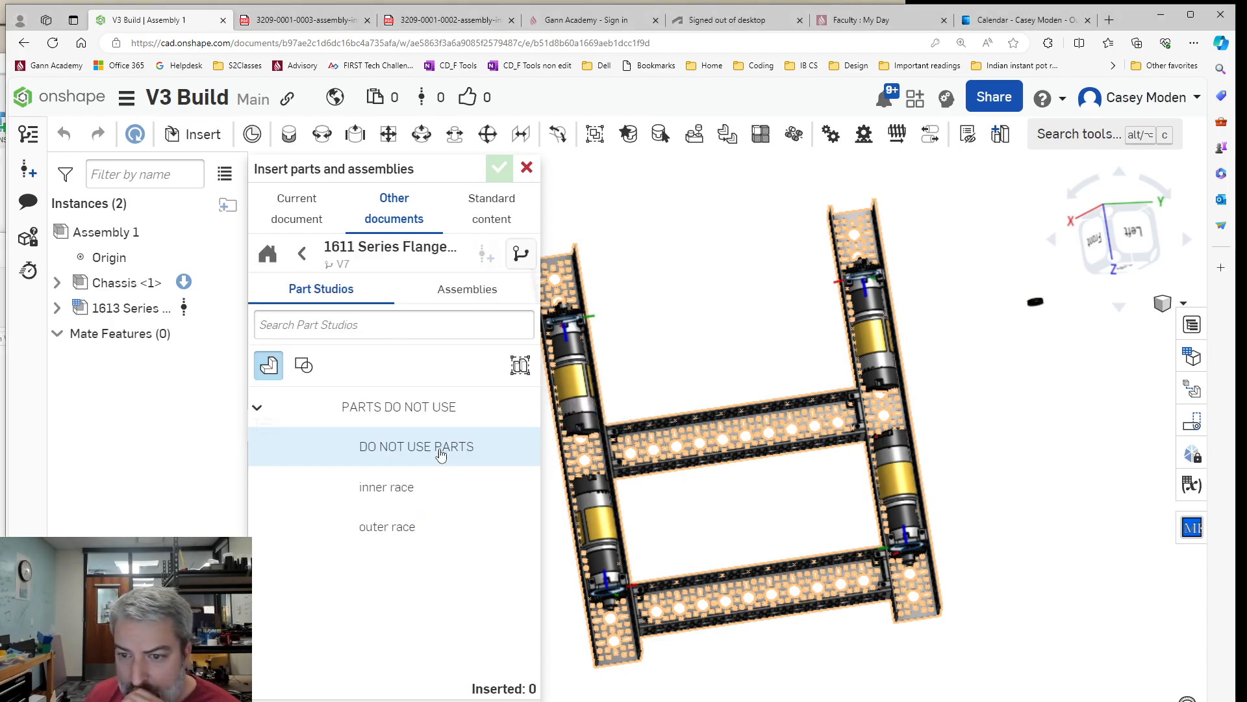
click(463, 293)
click(426, 374)
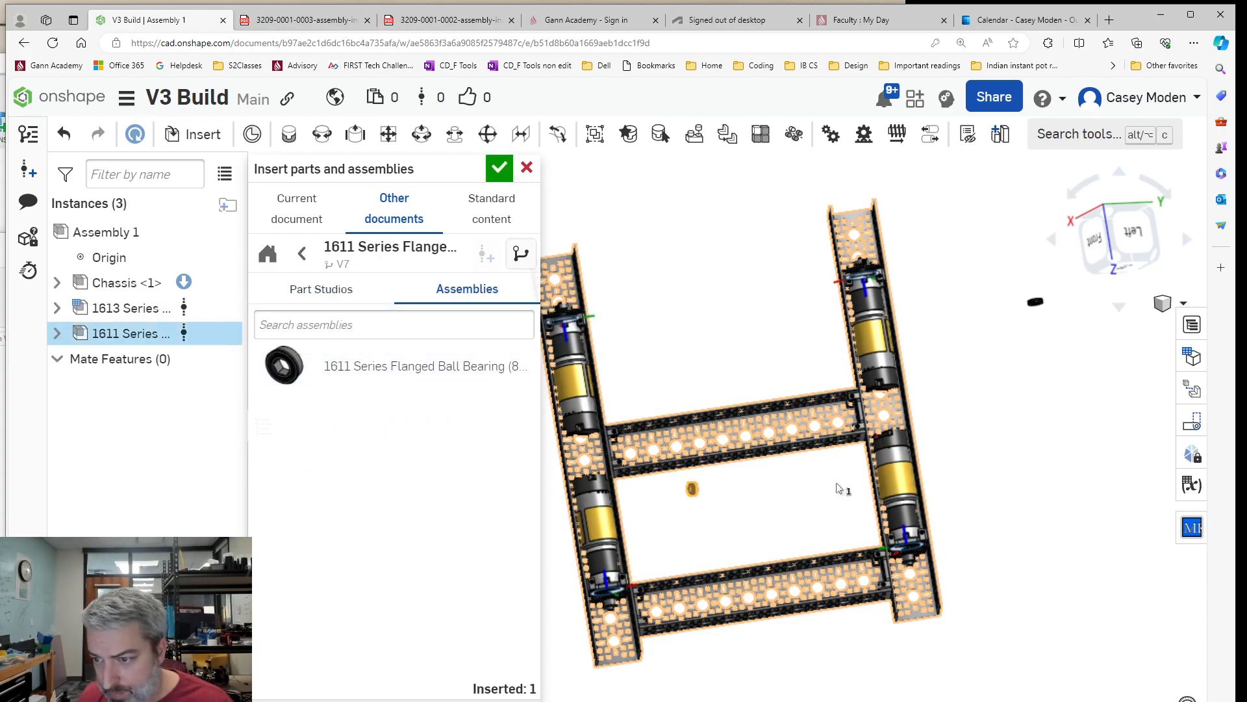
click(506, 176)
Start a mate connector with its origin on the circular edge of the flanged bearing's outer race, next to the flange.
right_drag(1105, 579, 999, 518)
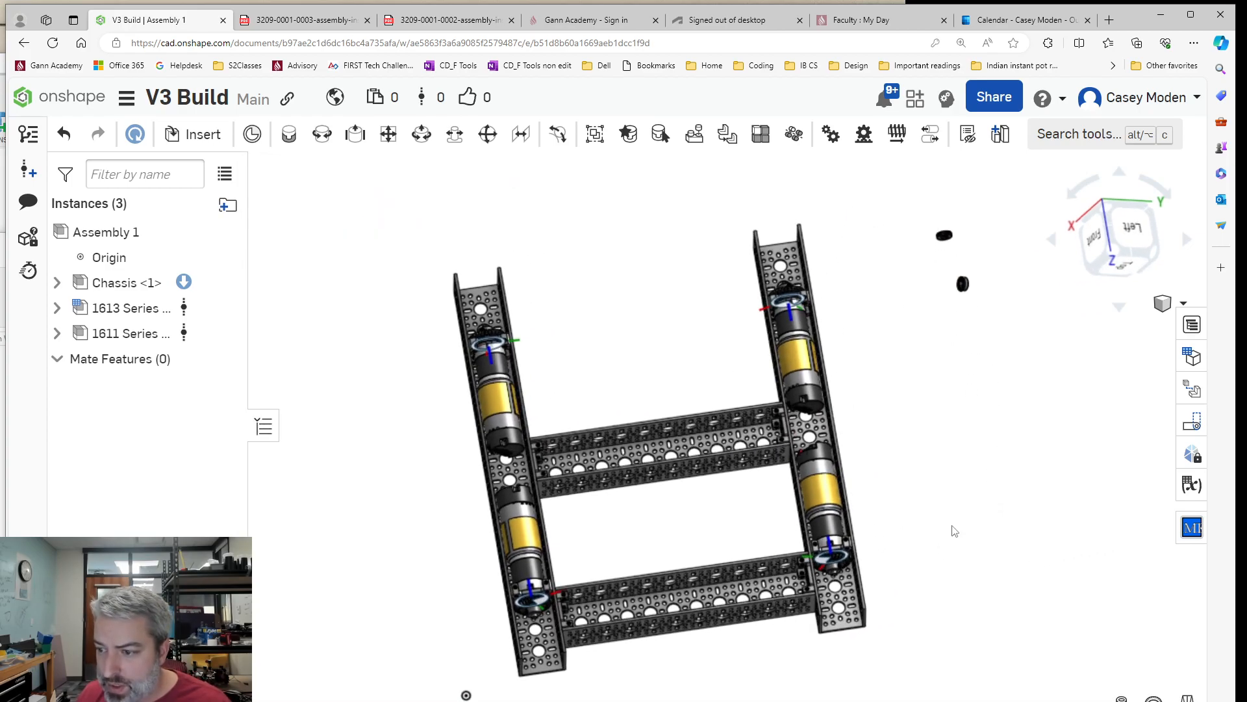
middle_drag(1022, 356, 883, 454)
right_drag(994, 390, 929, 354)
scroll(555, 462, up, 5)
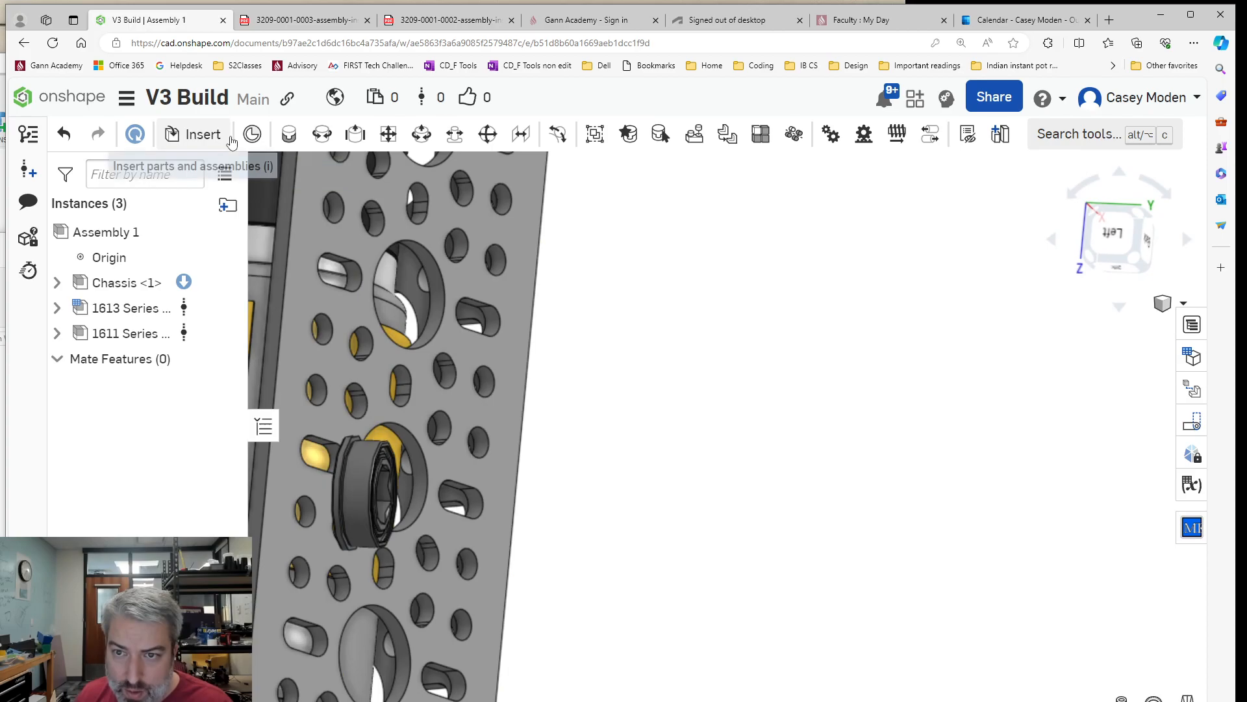
click(254, 134)
scroll(630, 352, down, 5)
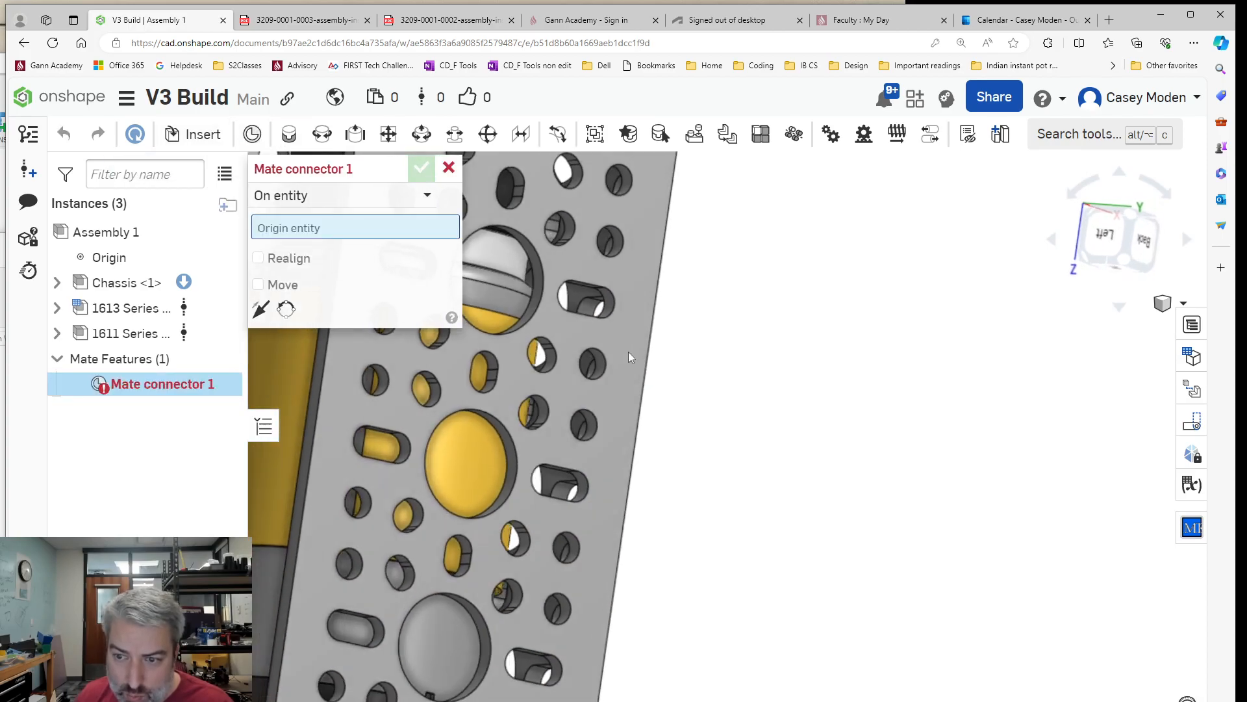
right_drag(629, 353, 614, 361)
scroll(624, 393, down, 5)
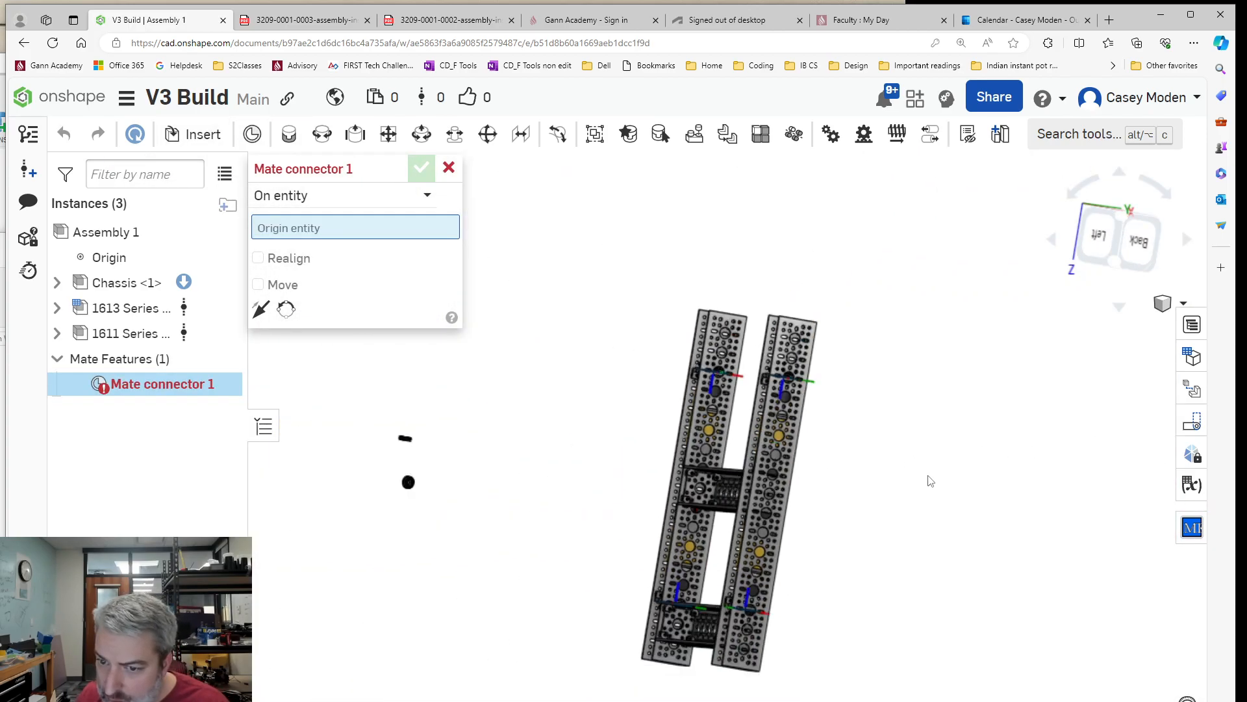
scroll(733, 484, up, 5)
scroll(734, 484, up, 10)
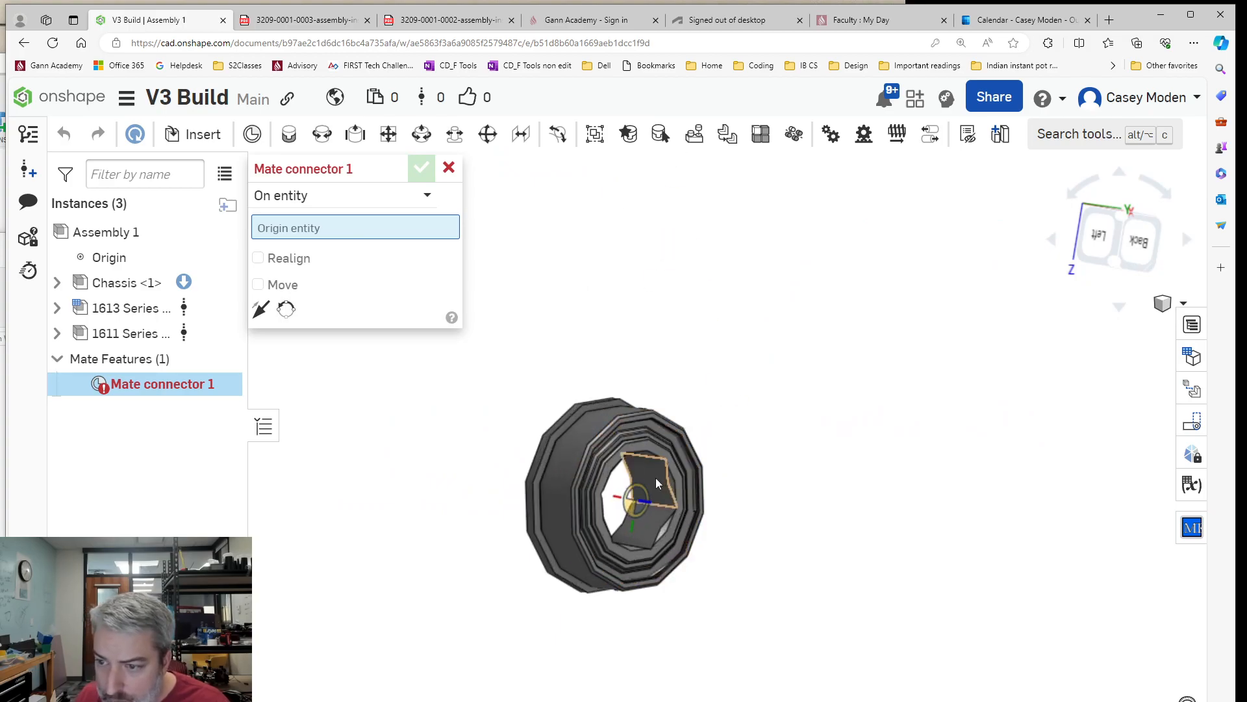
click(443, 450)
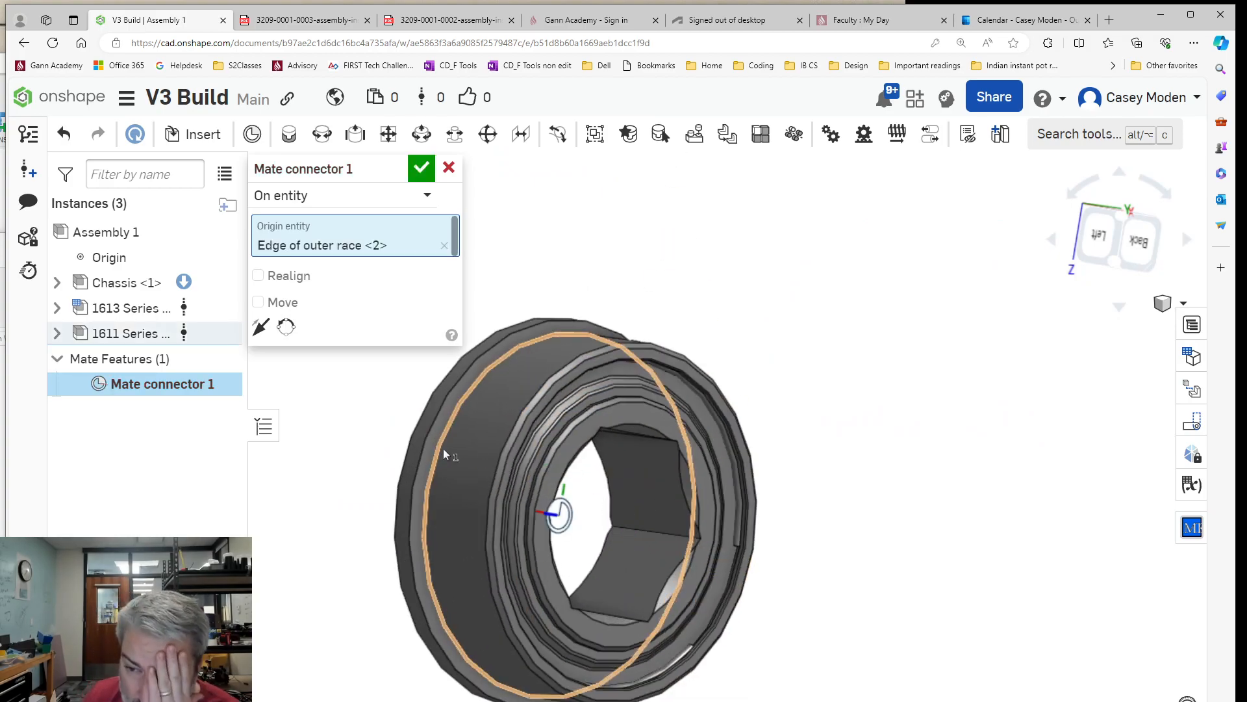
Examine the shaft, miter gear and bearing arrangement in step 2 of the instructions PDF and return to the assembly.
scroll(800, 374, down, 8)
scroll(798, 372, down, 10)
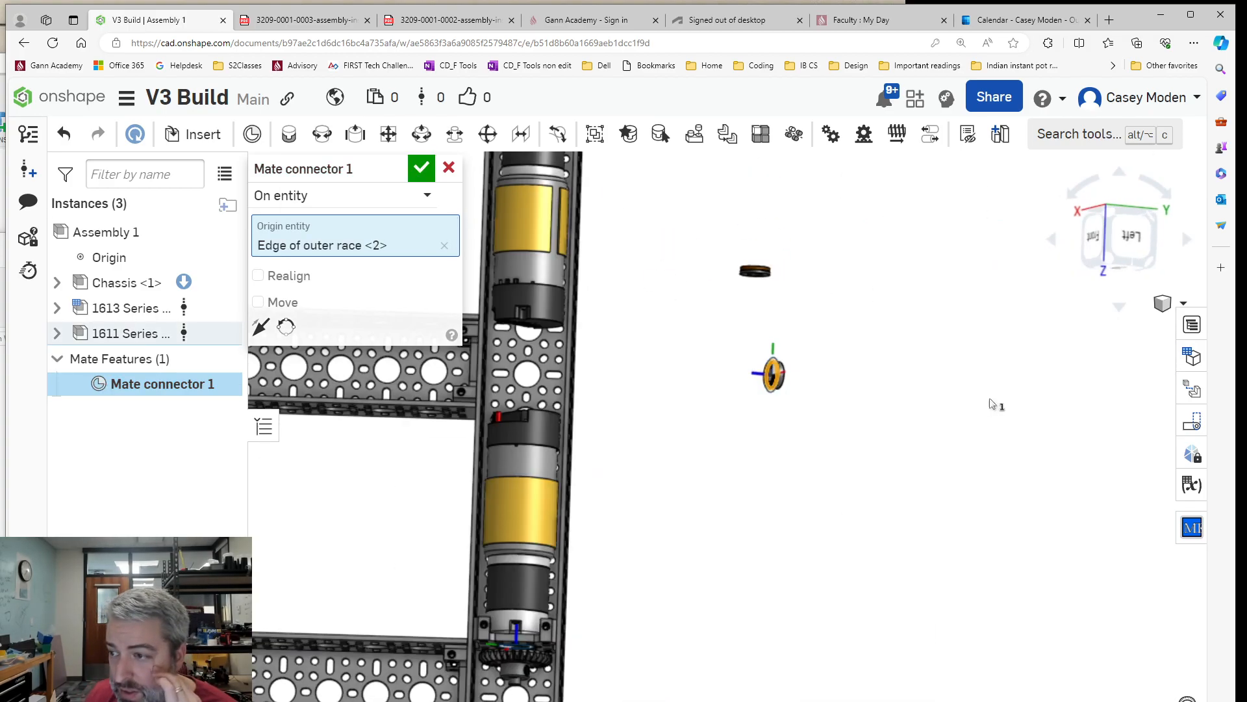
middle_drag(800, 596, 801, 648)
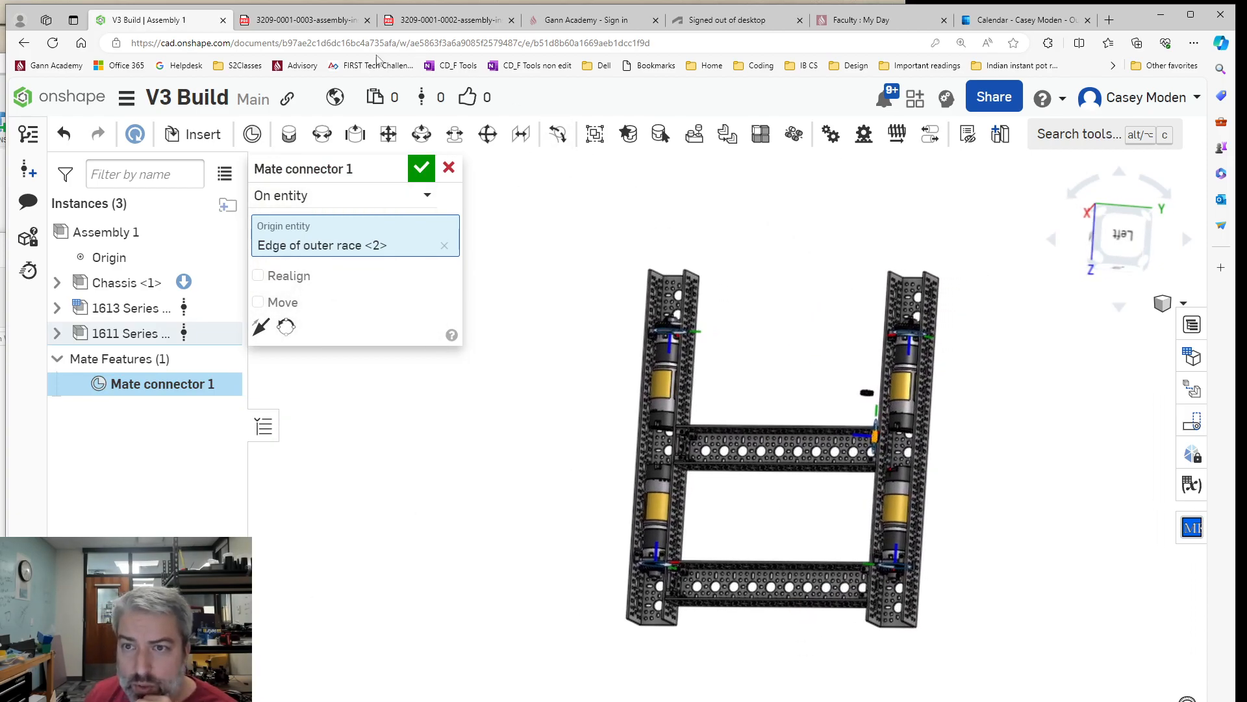
click(319, 23)
scroll(631, 481, down, 15)
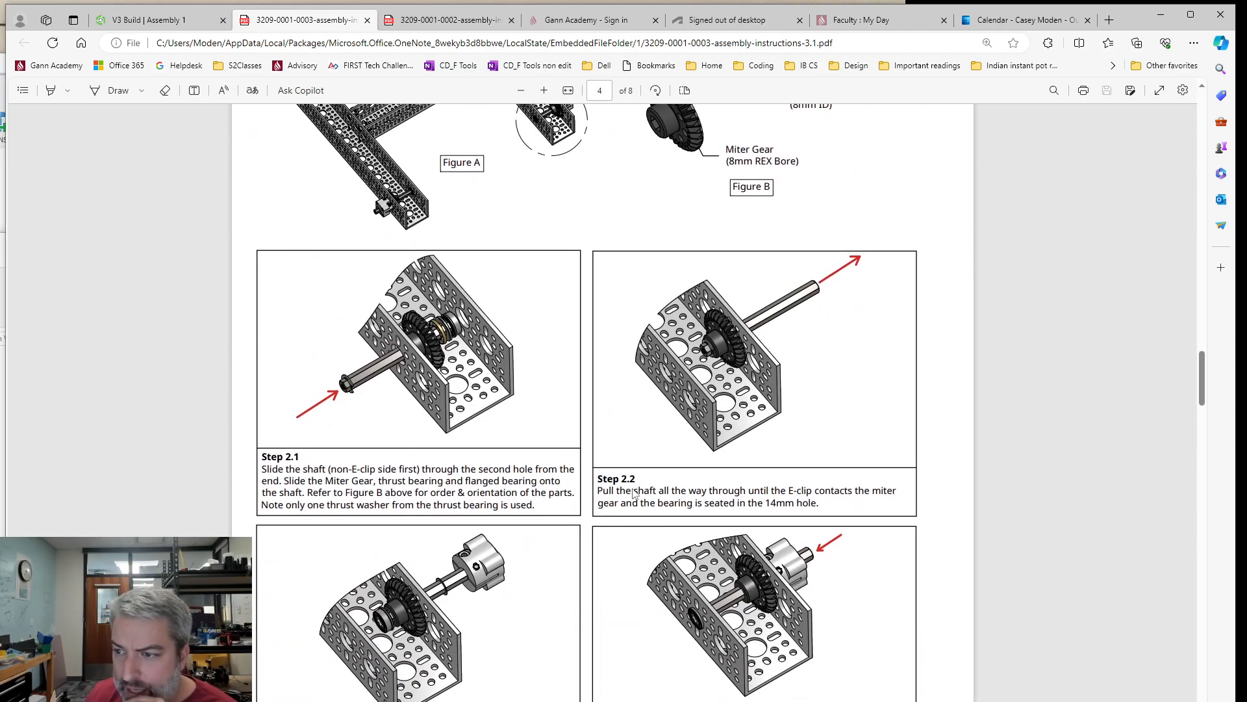
scroll(634, 488, up, 5)
scroll(635, 494, down, 6)
scroll(630, 443, up, 4)
click(180, 15)
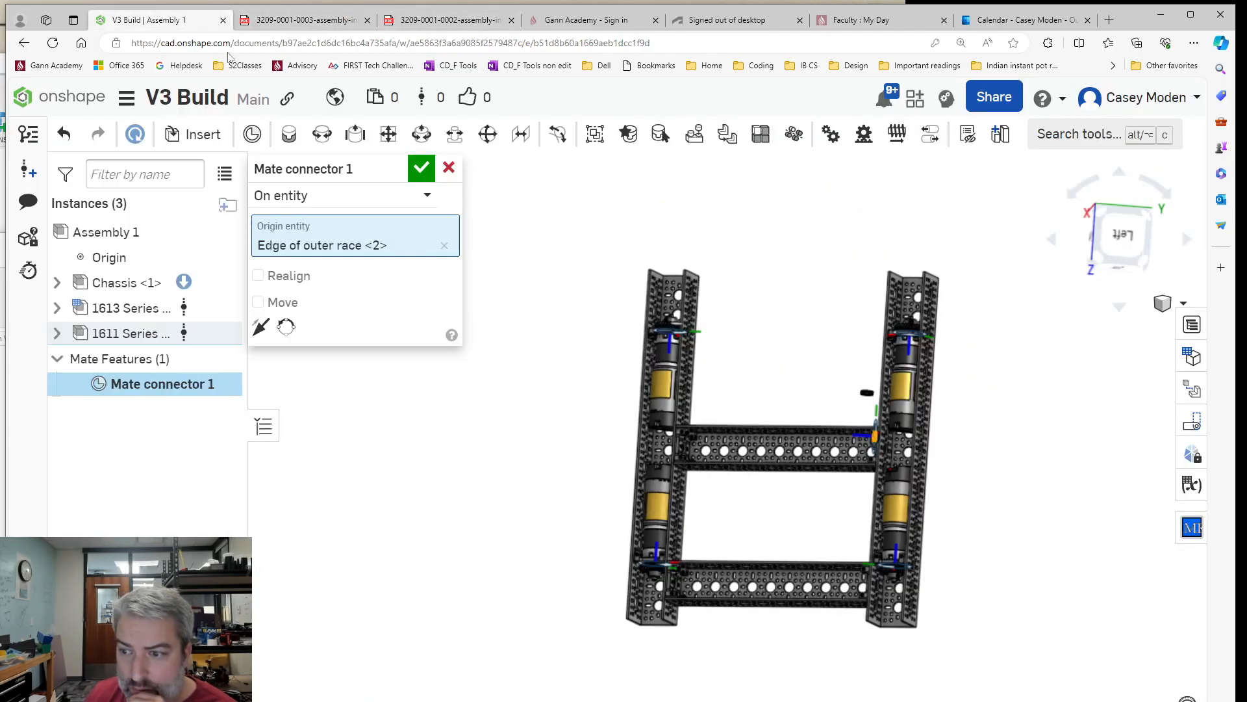
scroll(754, 466, up, 6)
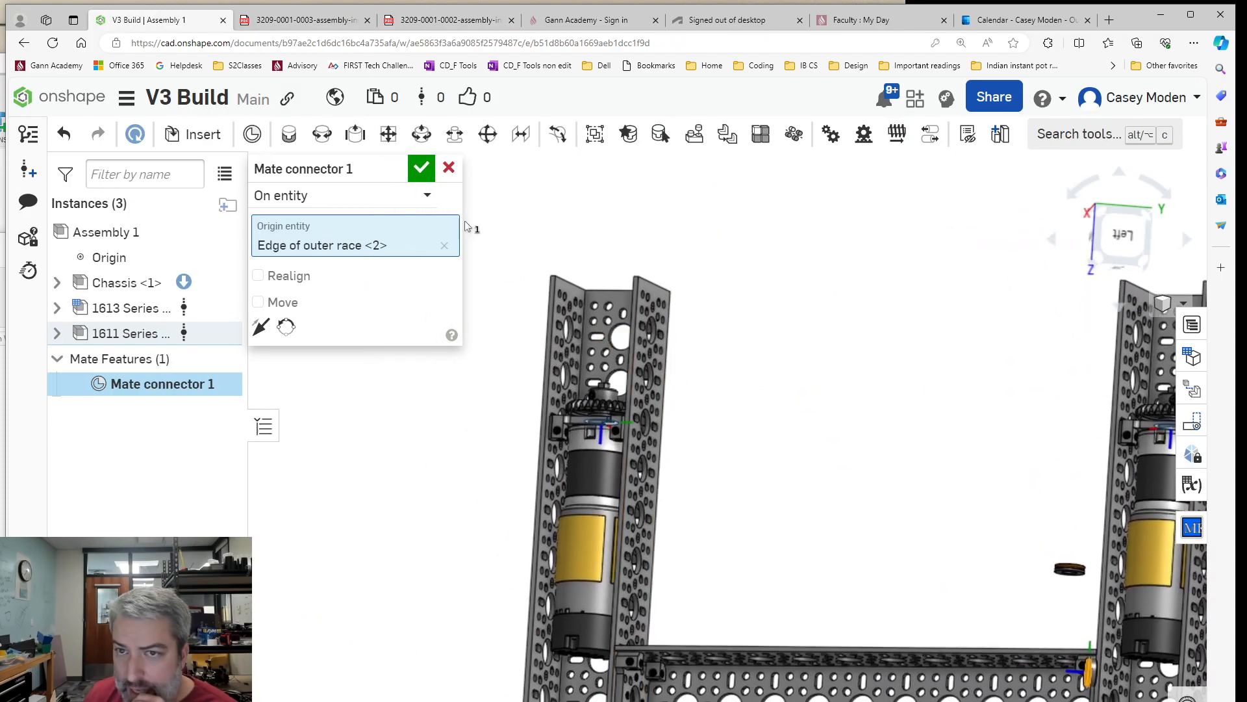
scroll(558, 361, up, 8)
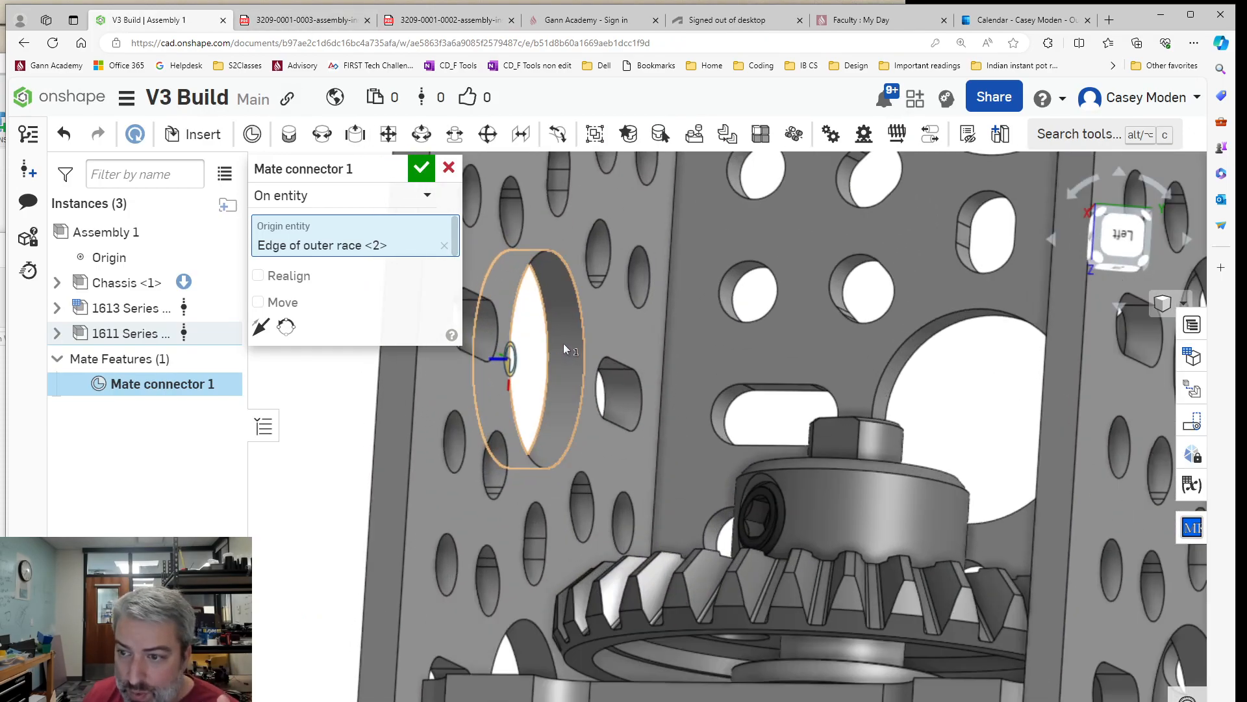
click(582, 329)
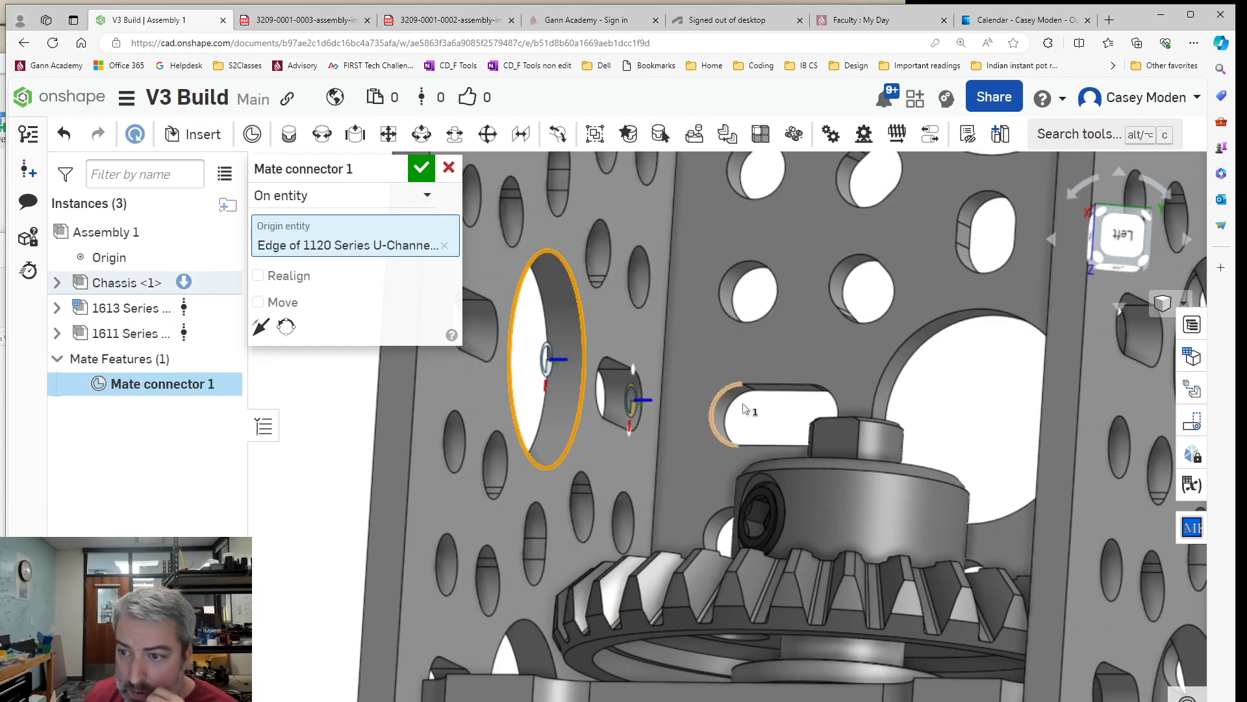
scroll(669, 462, down, 10)
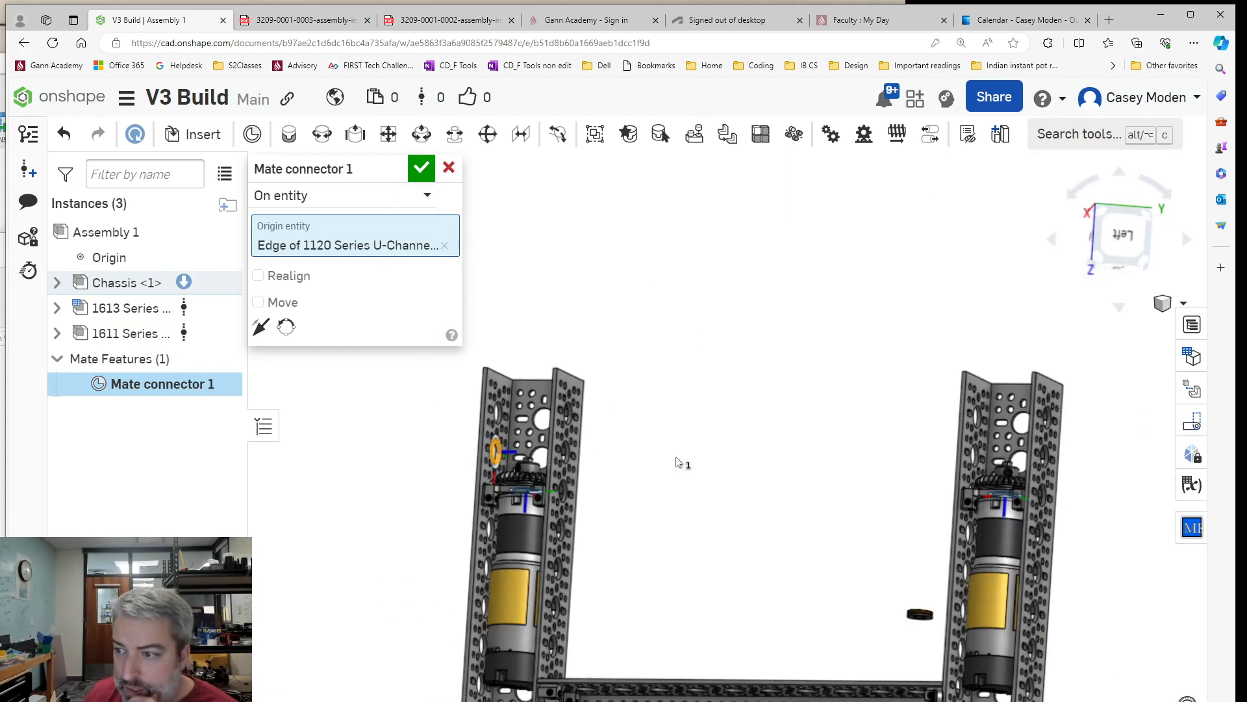
right_drag(675, 484, 416, 423)
scroll(413, 424, up, 5)
scroll(413, 424, up, 5)
scroll(590, 437, down, 6)
scroll(597, 461, up, 10)
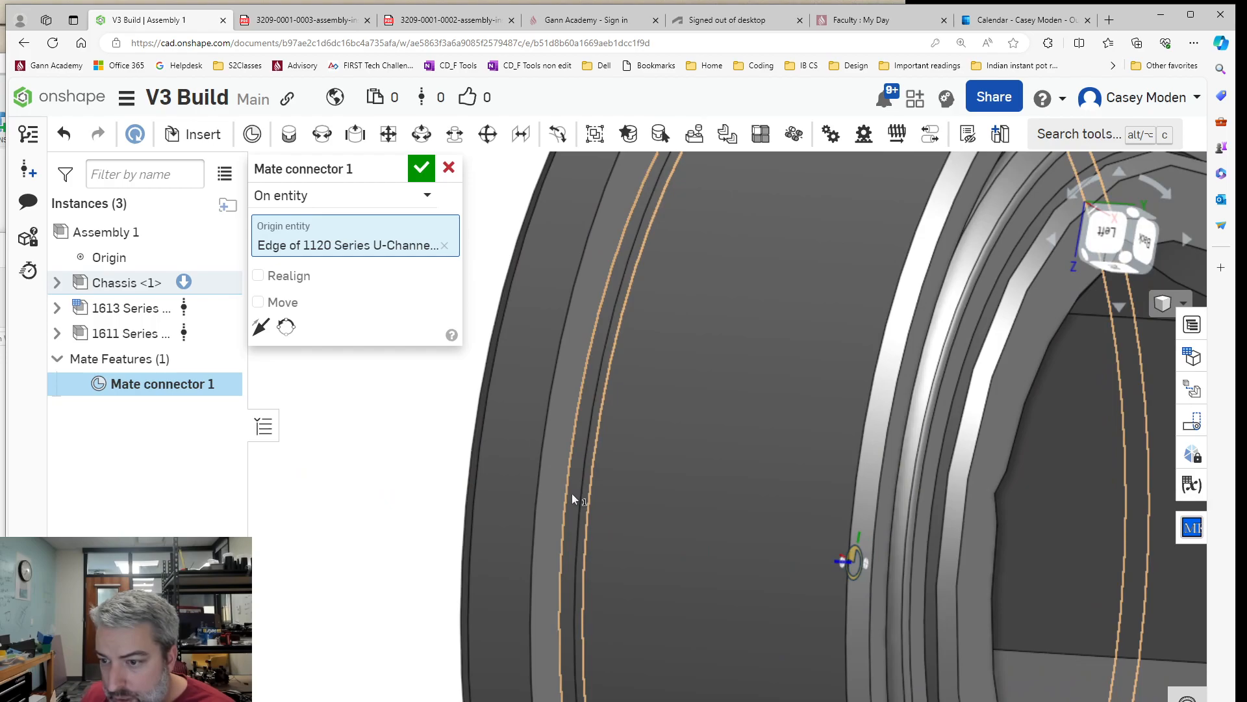
click(569, 495)
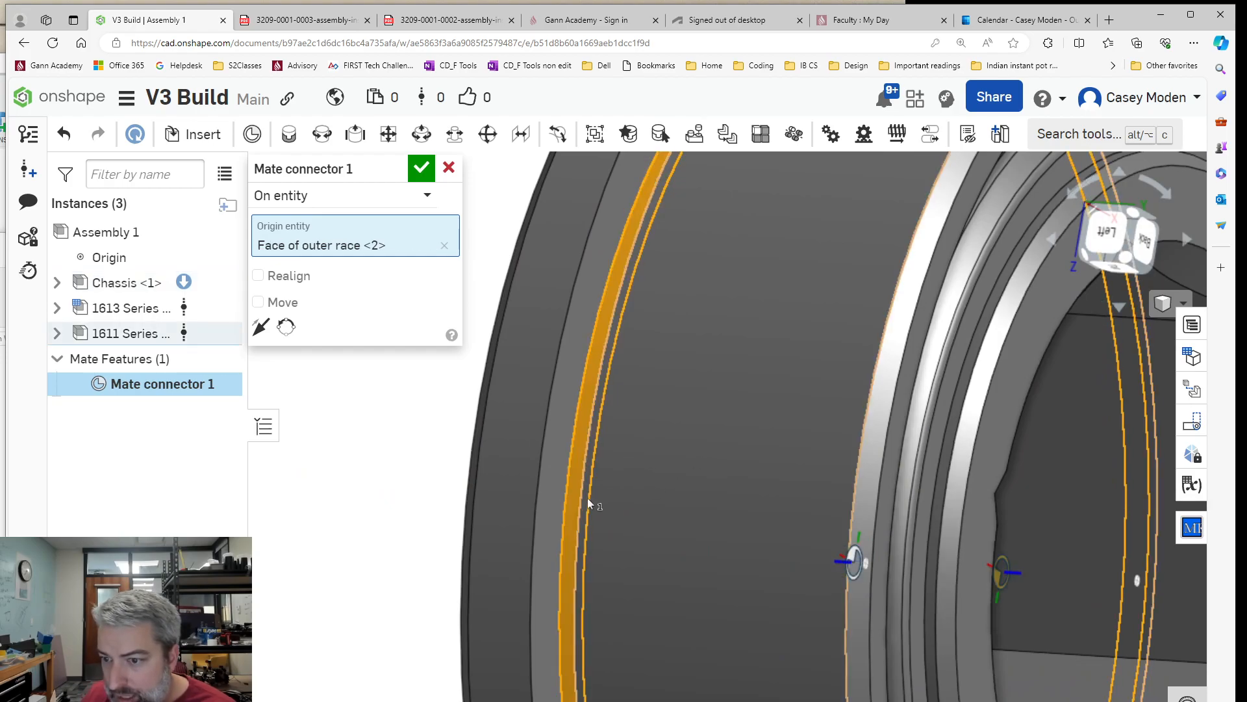
click(562, 508)
scroll(368, 427, down, 4)
scroll(368, 429, down, 6)
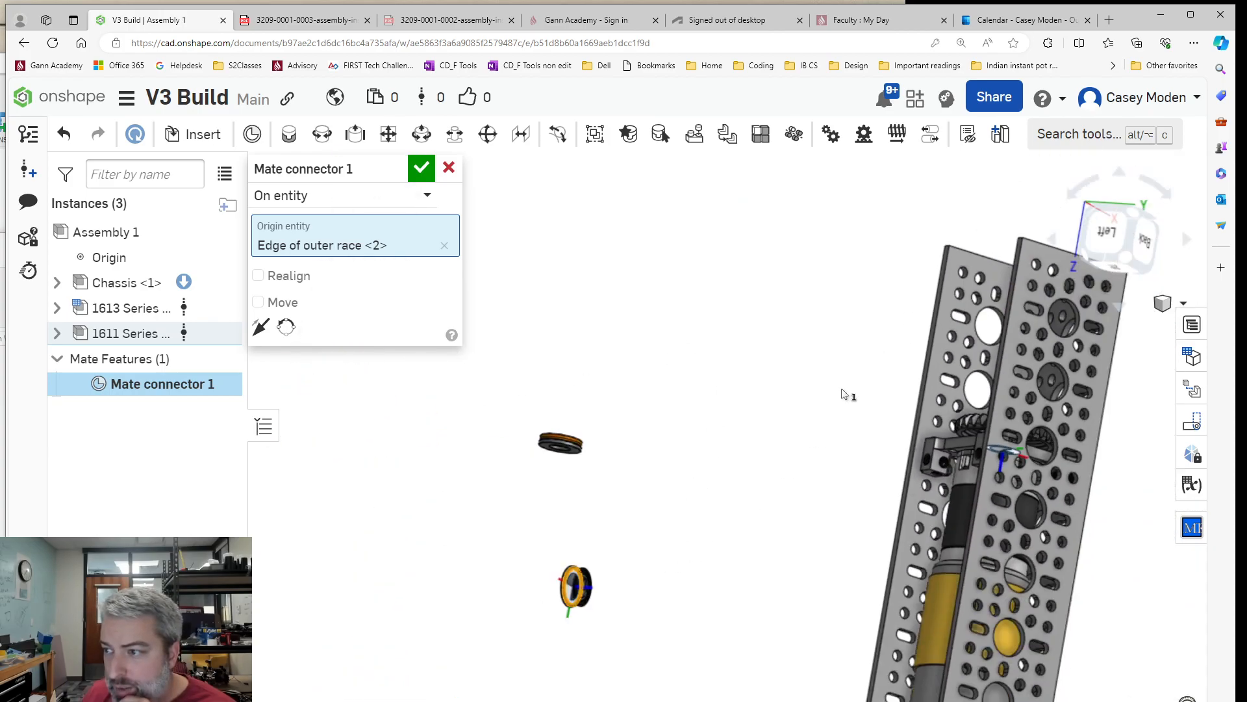
scroll(844, 390, down, 4)
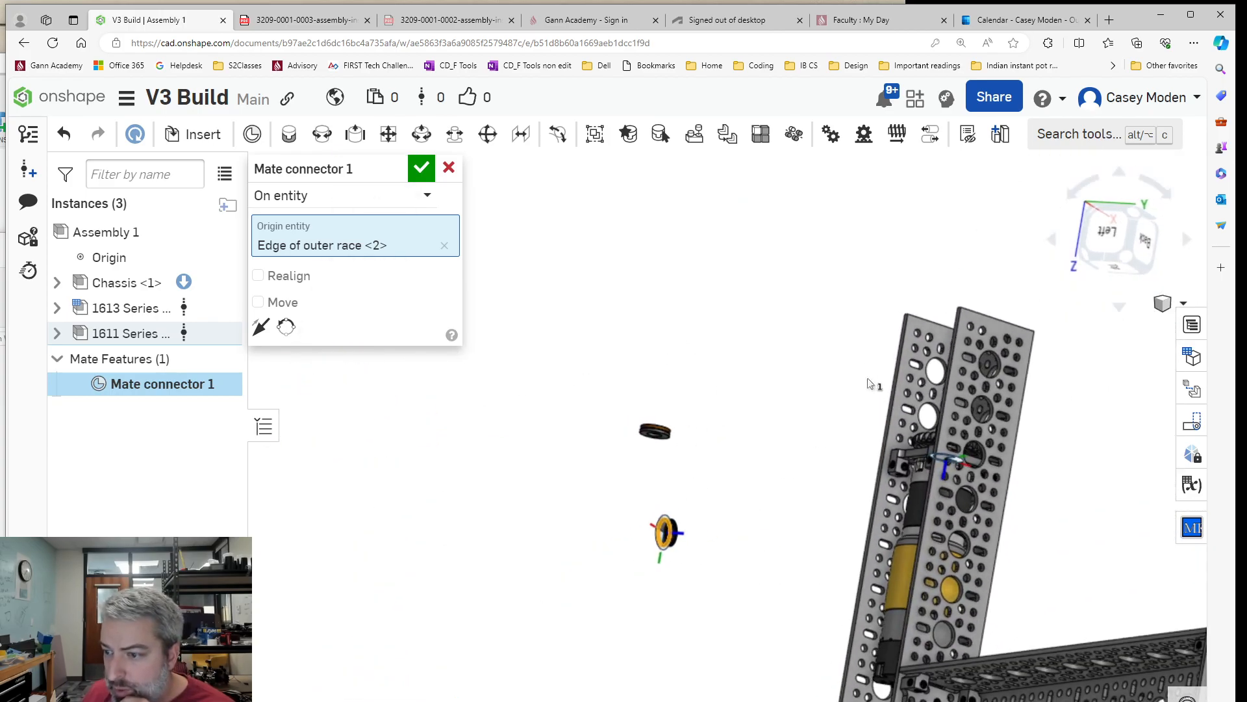
scroll(870, 382, up, 8)
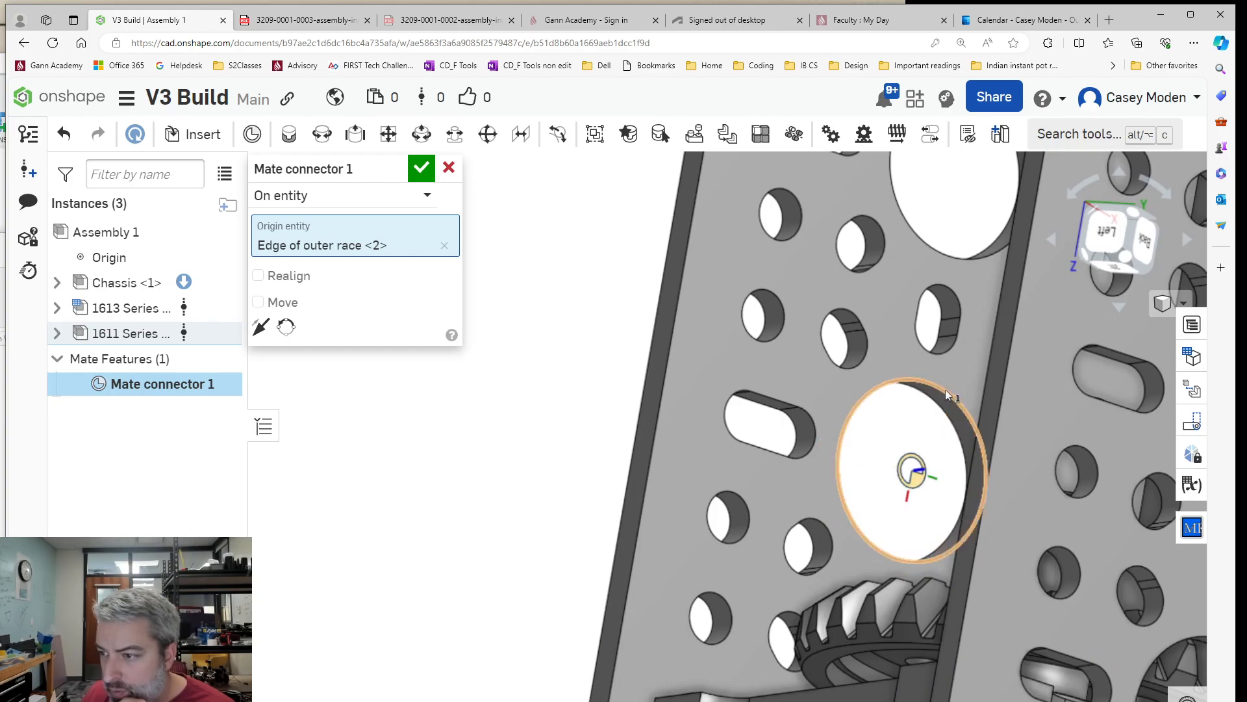
click(944, 391)
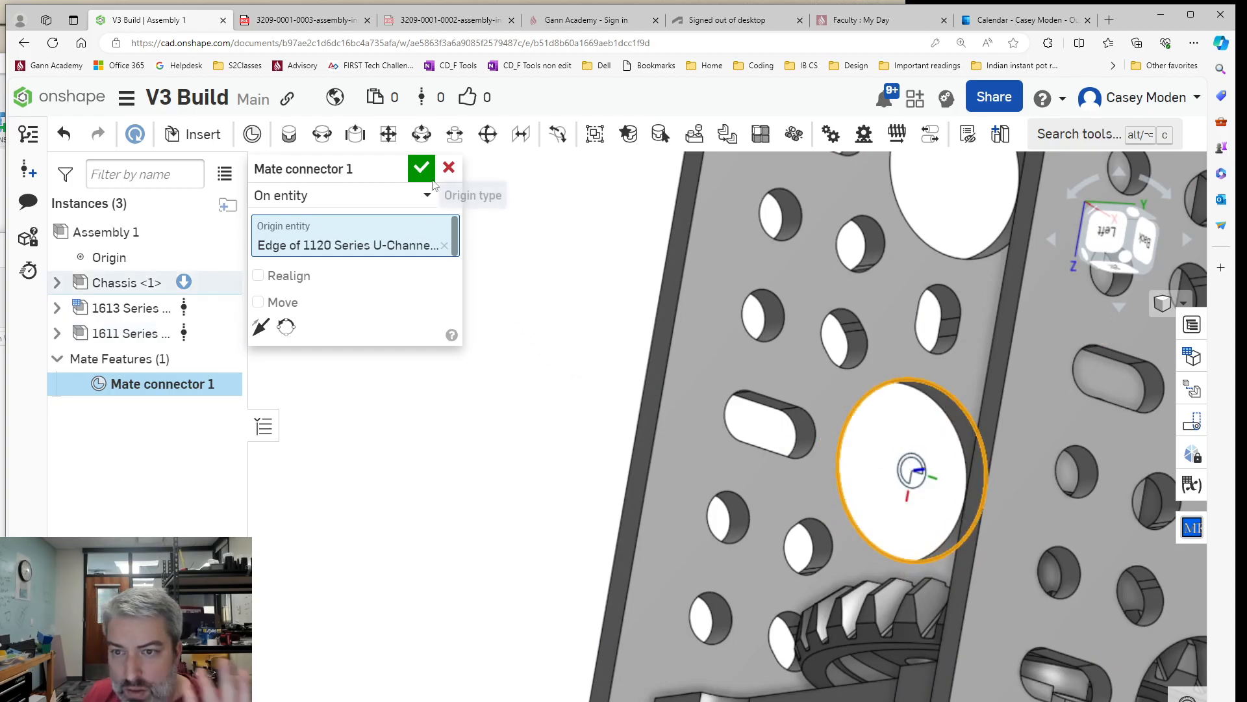
click(449, 168)
Create a fastened mate between the large channel hole beside the miter gear and the flanged bearing's edge next to its flange.
key(m)
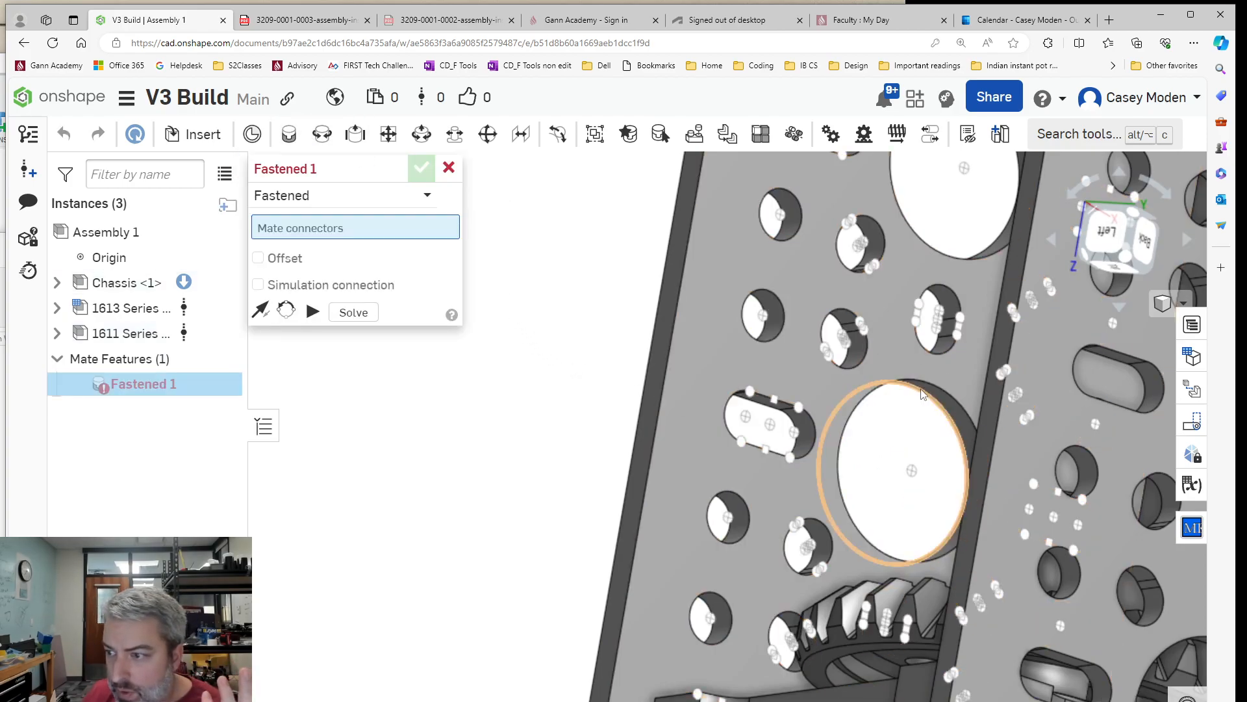
click(926, 382)
scroll(563, 469, down, 8)
scroll(562, 469, down, 3)
mouse_move(469, 486)
right_down()
mouse_move(518, 494)
mouse_move(463, 495)
right_up()
scroll(388, 447, up, 10)
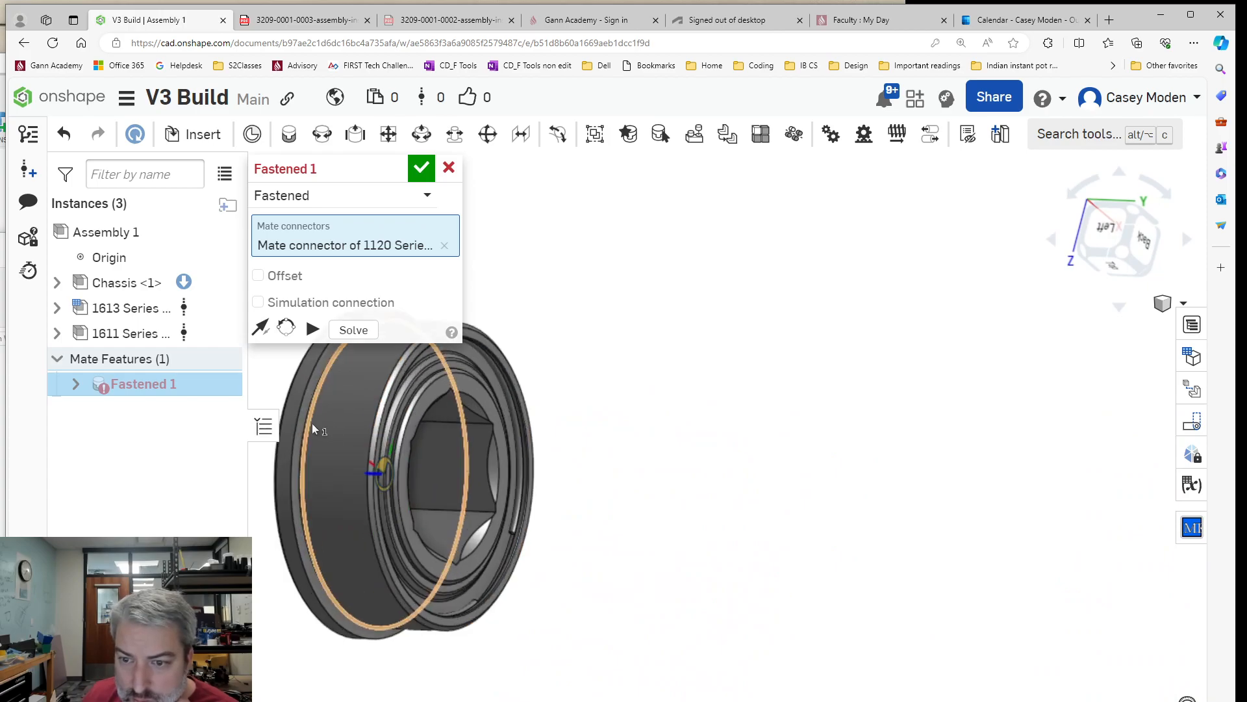
scroll(298, 426, up, 5)
right_drag(852, 424, 878, 426)
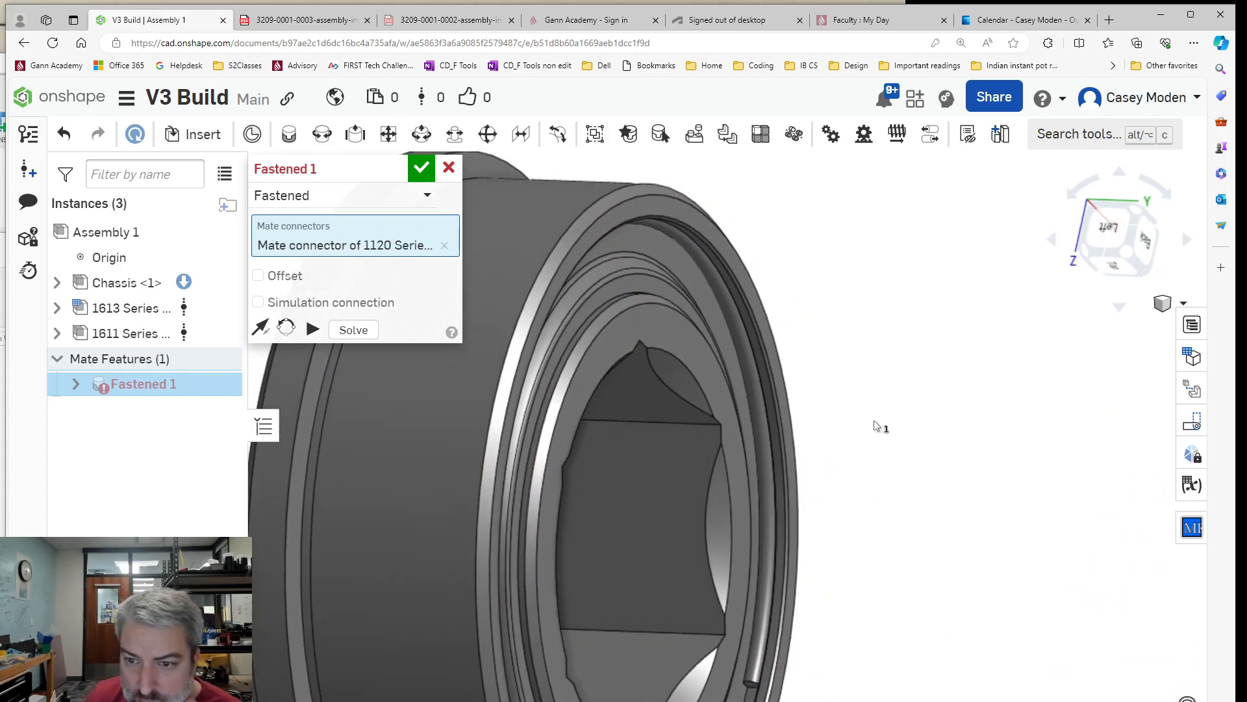
click(309, 457)
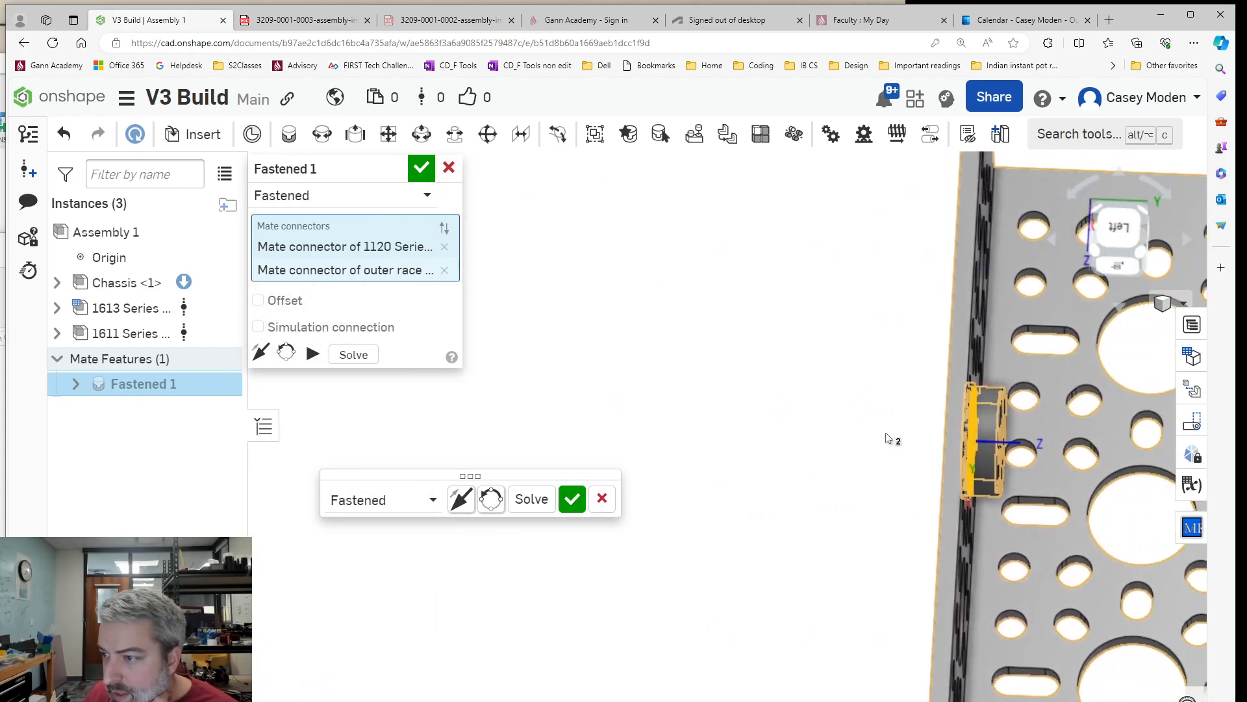
Flip the fastened mate's primary axis so the flange sits inside the channel wall, and commit the mate.
click(462, 501)
right_drag(1108, 427, 949, 362)
middle_drag(874, 278, 965, 422)
right_drag(965, 422, 966, 422)
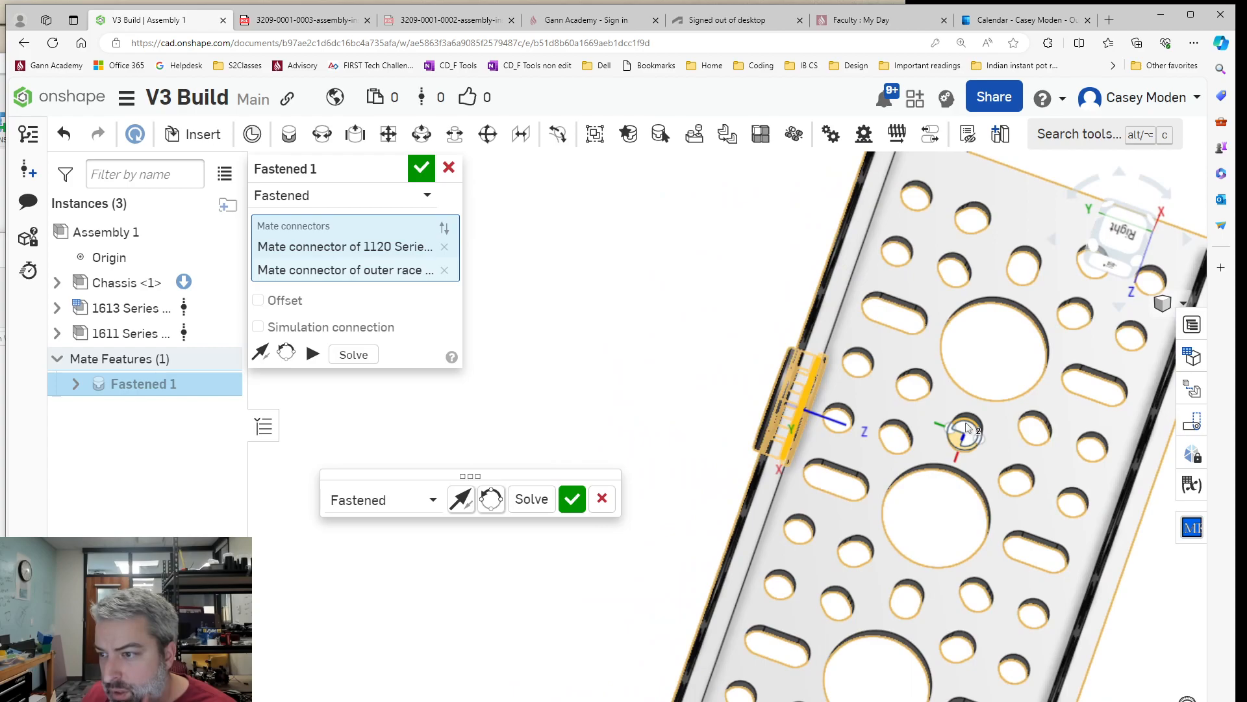
click(572, 499)
click(449, 166)
Examine the thrust bearing in the assembly and compare its washer and ball carriage order with step 2 of the instructions PDF.
scroll(628, 415, down, 6)
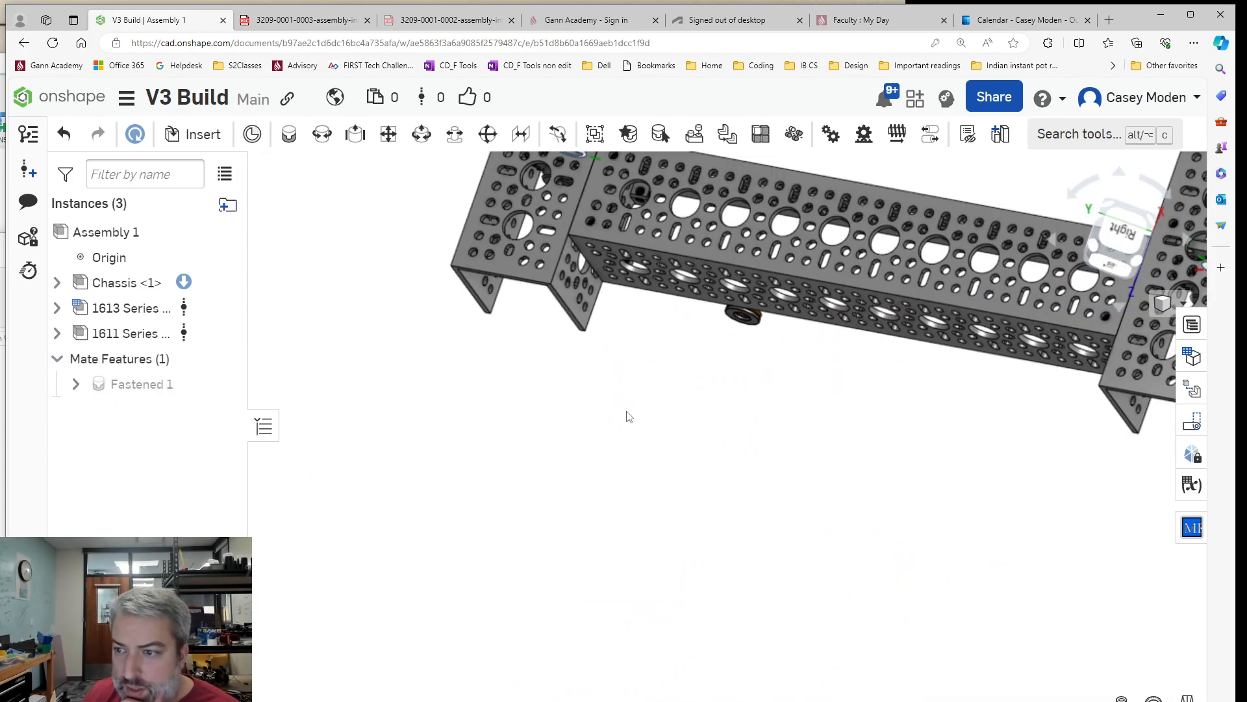
right_drag(757, 428, 753, 398)
drag(636, 504, 745, 598)
right_drag(894, 475, 907, 381)
scroll(383, 370, up, 10)
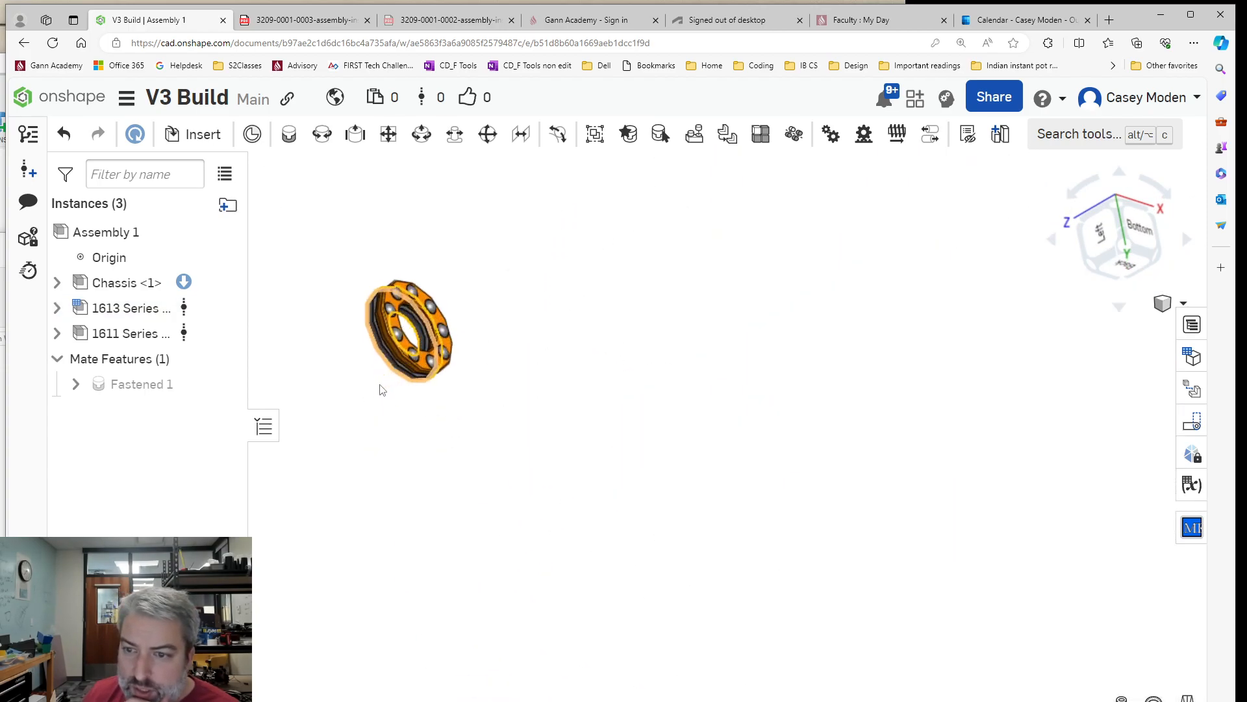
click(291, 18)
scroll(776, 367, down, 4)
scroll(776, 367, up, 5)
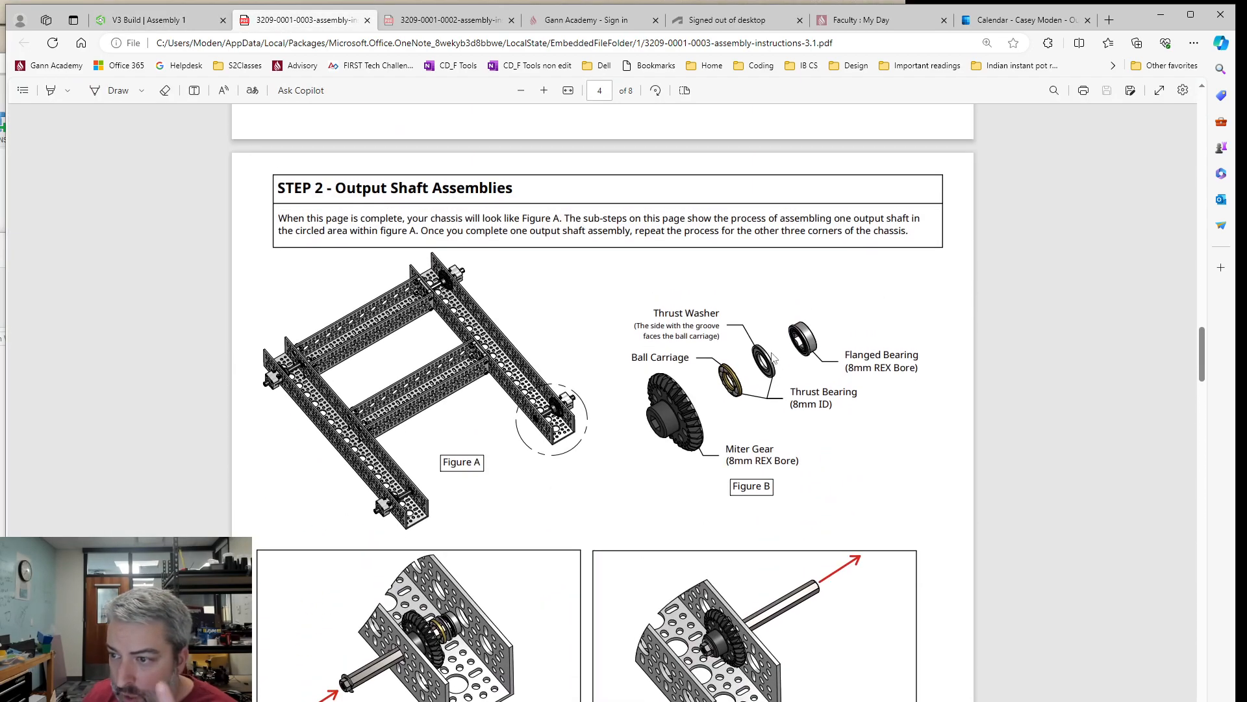
click(165, 22)
right_drag(525, 386, 514, 478)
right_drag(563, 475, 576, 468)
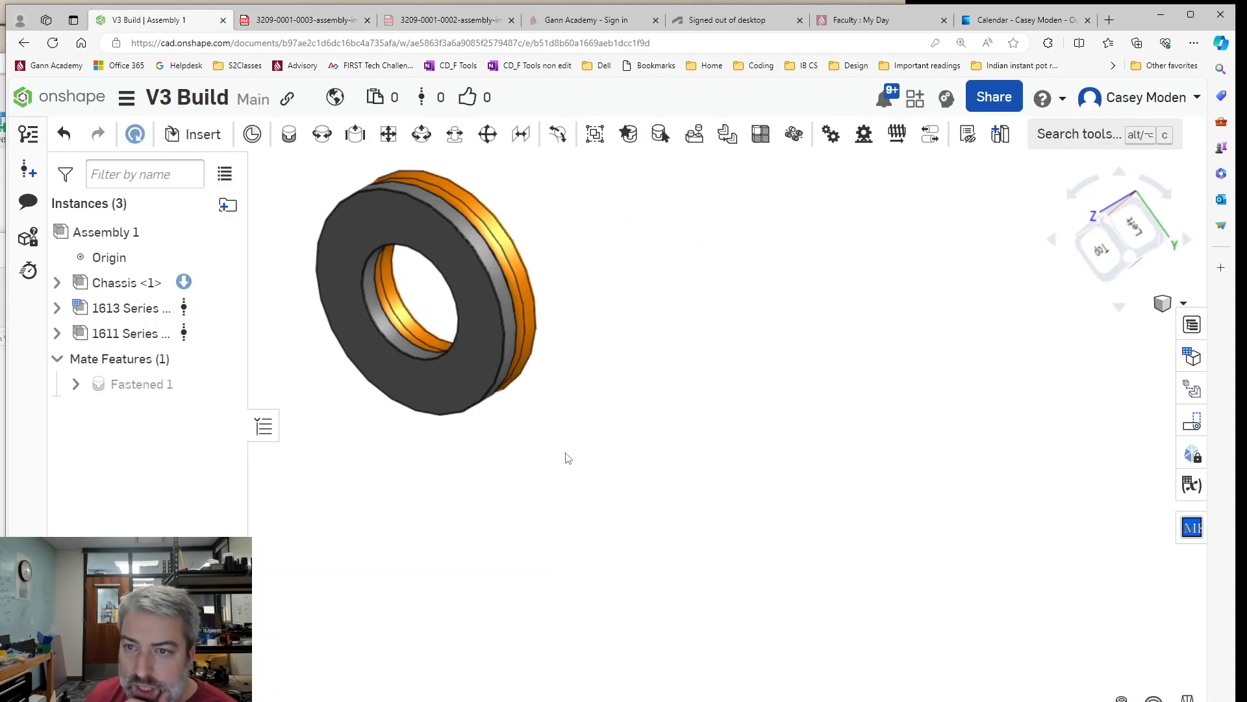
Start a planar mate on the flat outer face of the thrust bearing's washer, rechecking the part order in the instructions PDF.
click(389, 134)
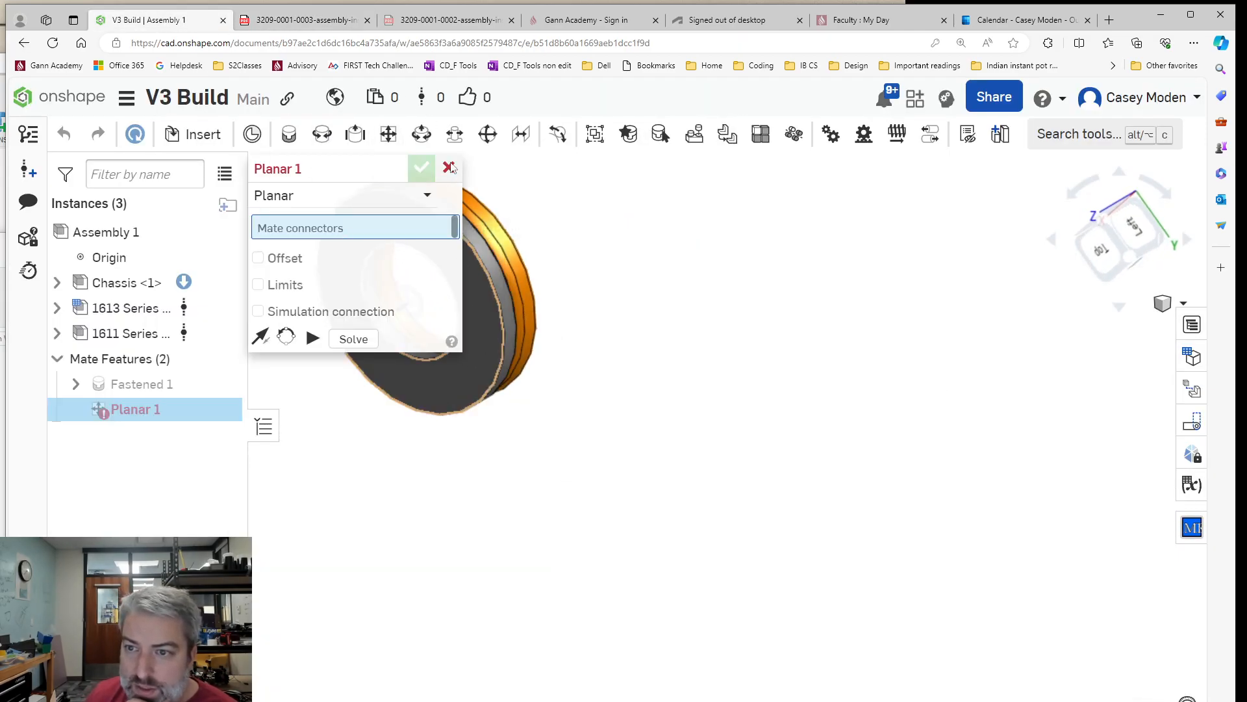
middle_drag(648, 394, 899, 450)
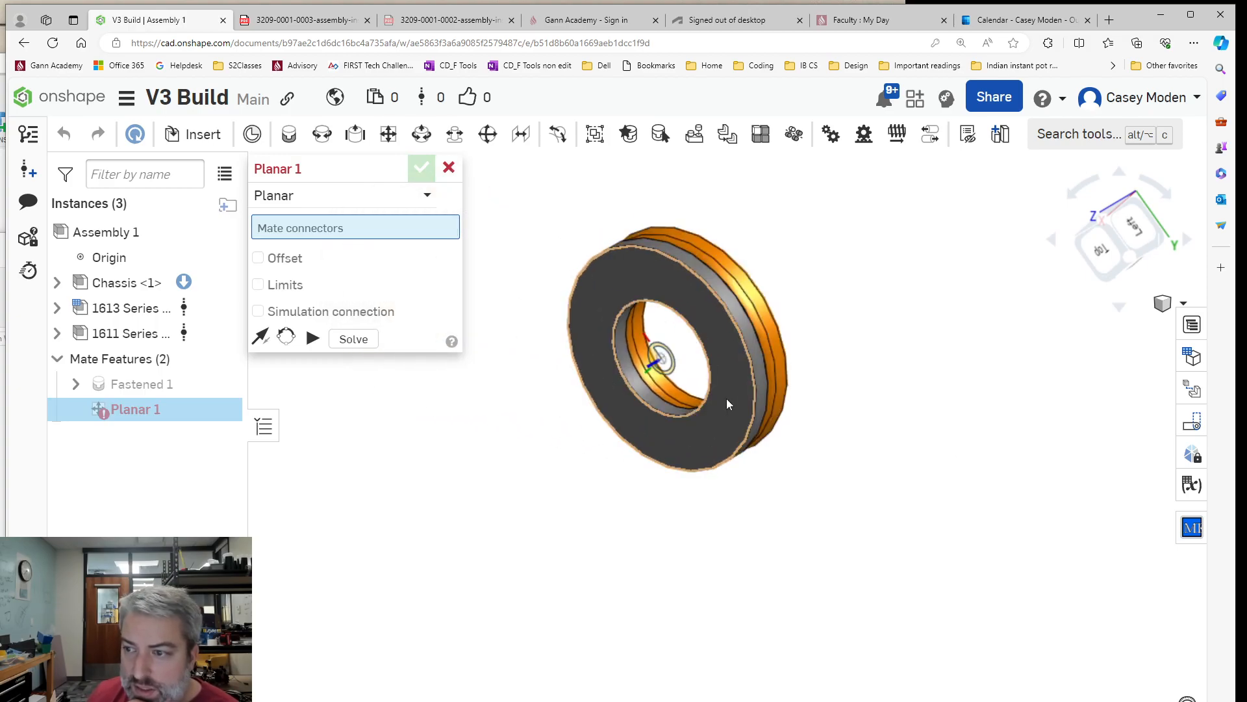
click(727, 399)
scroll(929, 490, down, 5)
scroll(850, 475, down, 3)
mouse_move(912, 504)
right_down()
mouse_move(875, 504)
mouse_move(697, 305)
right_up()
click(327, 29)
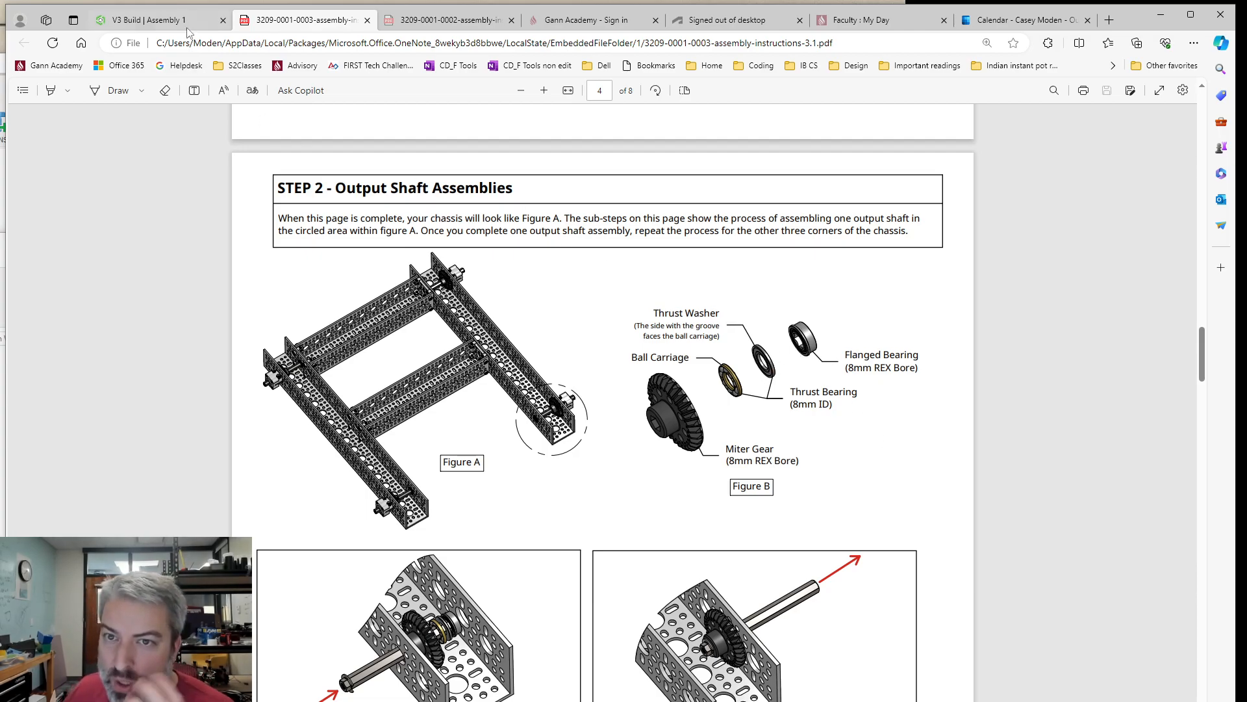
click(163, 20)
middle_drag(746, 471, 775, 414)
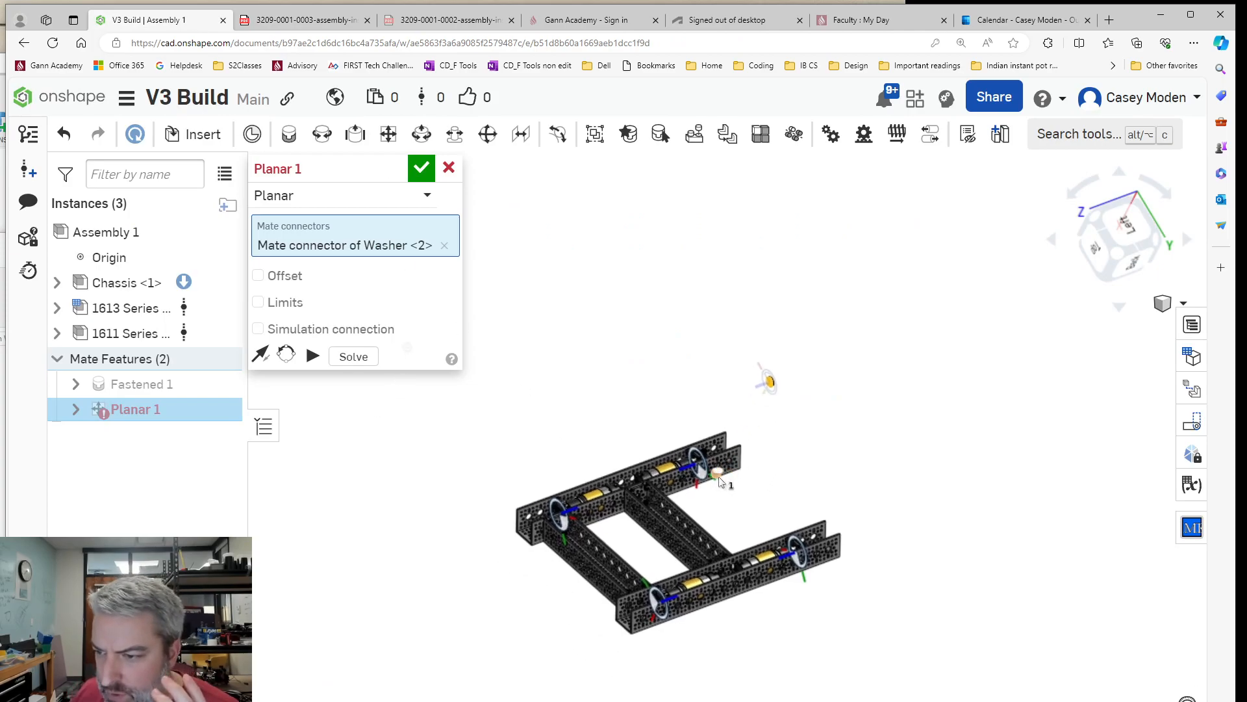
Complete the planar mate on the flanged bearing's outer race face inside the channel, orienting the ball carriage away from the flange.
scroll(717, 474, up, 8)
scroll(682, 448, up, 10)
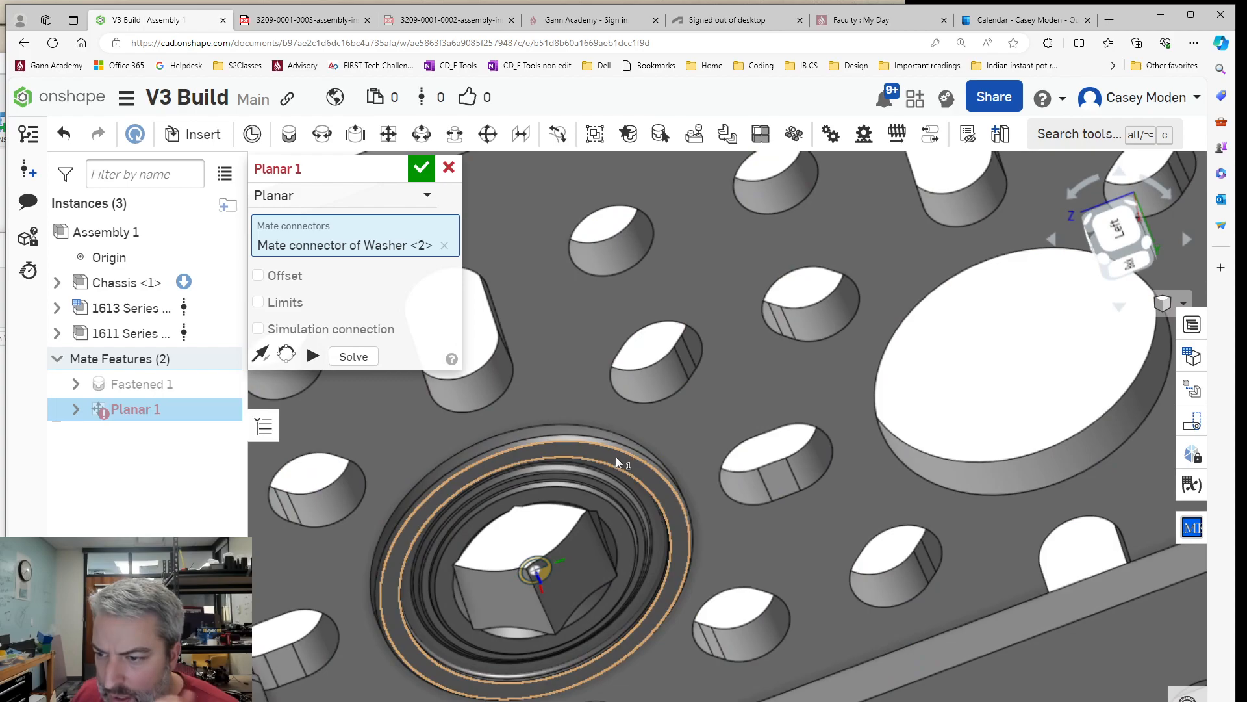
click(616, 456)
scroll(795, 436, down, 2)
scroll(796, 436, down, 3)
right_drag(739, 377, 670, 406)
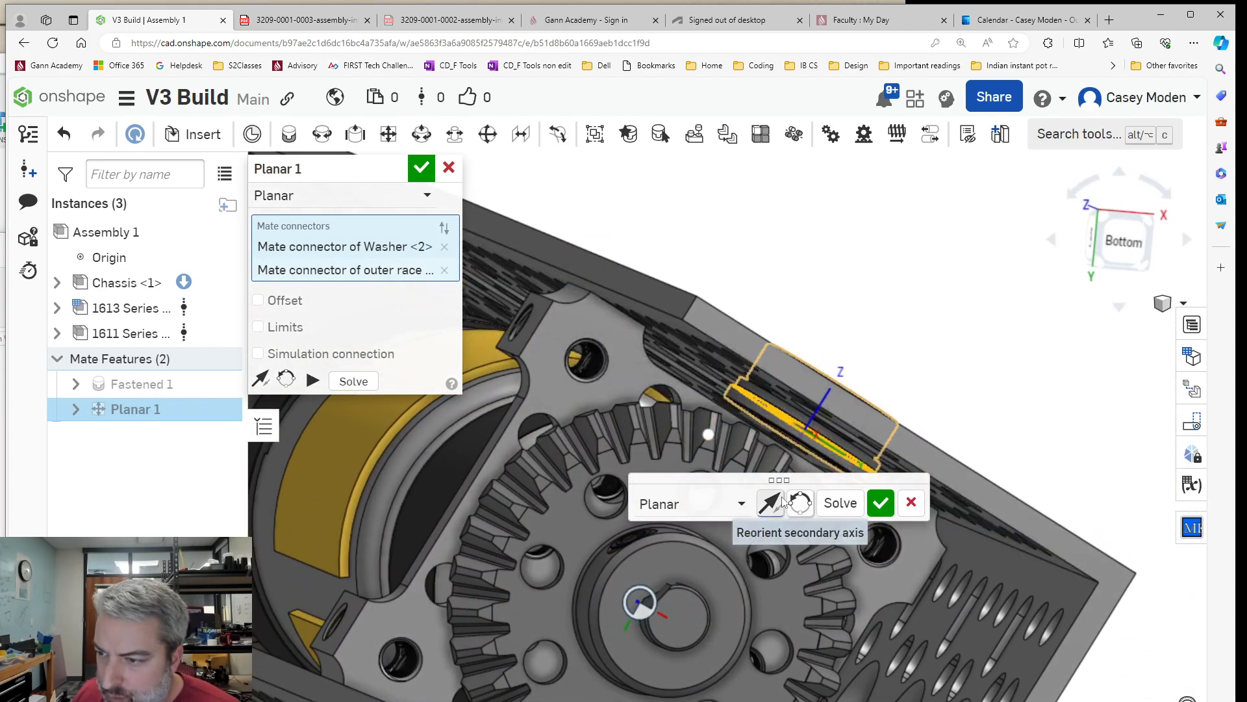
right_drag(899, 364, 902, 375)
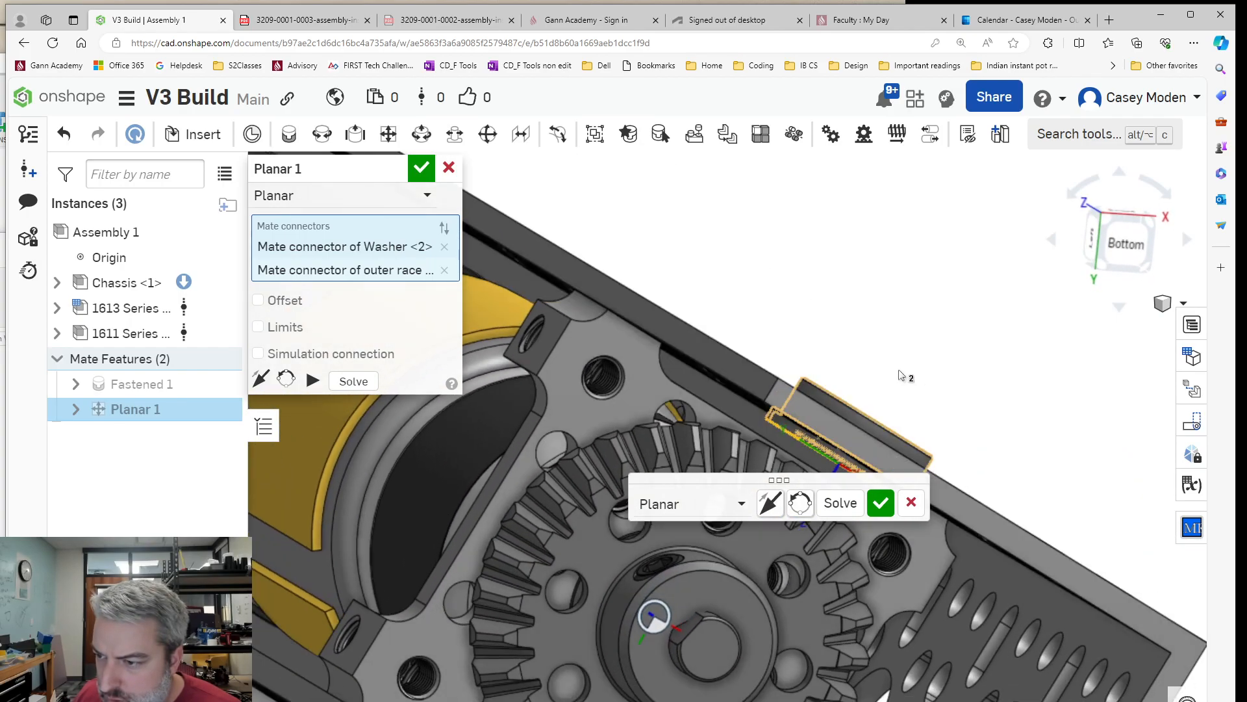
click(784, 504)
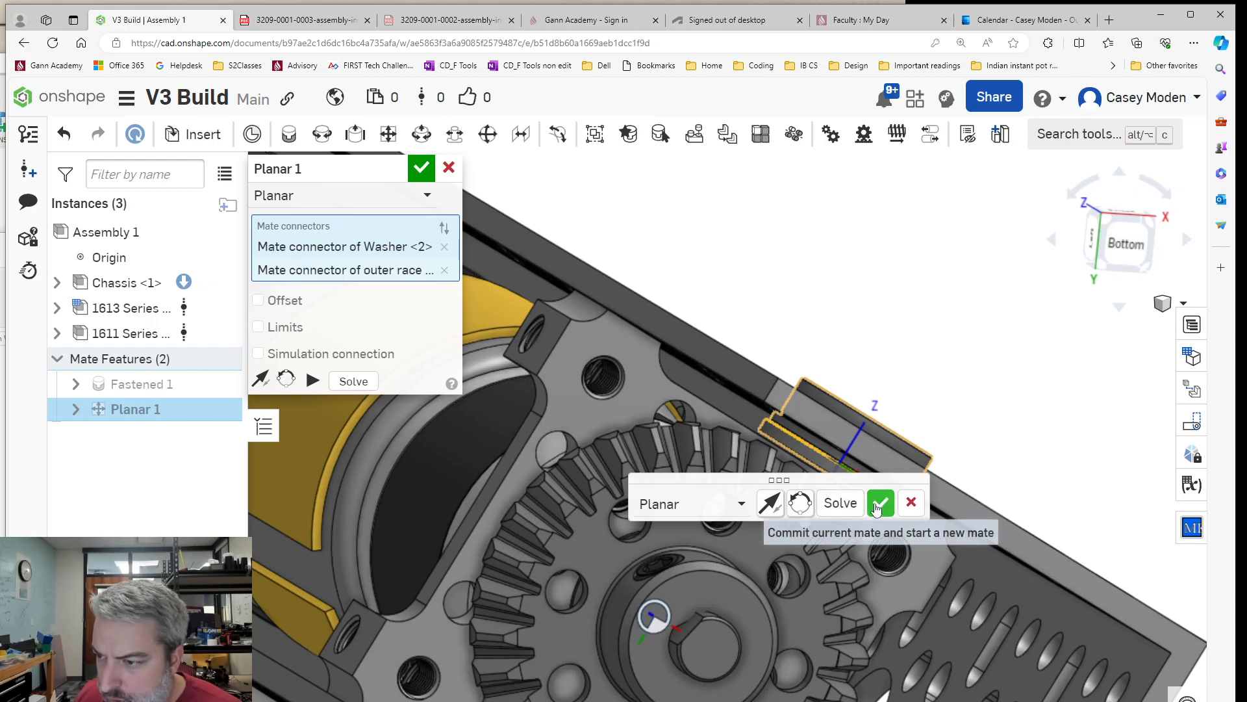
right_drag(959, 382, 980, 398)
click(770, 504)
right_drag(1065, 419, 1073, 393)
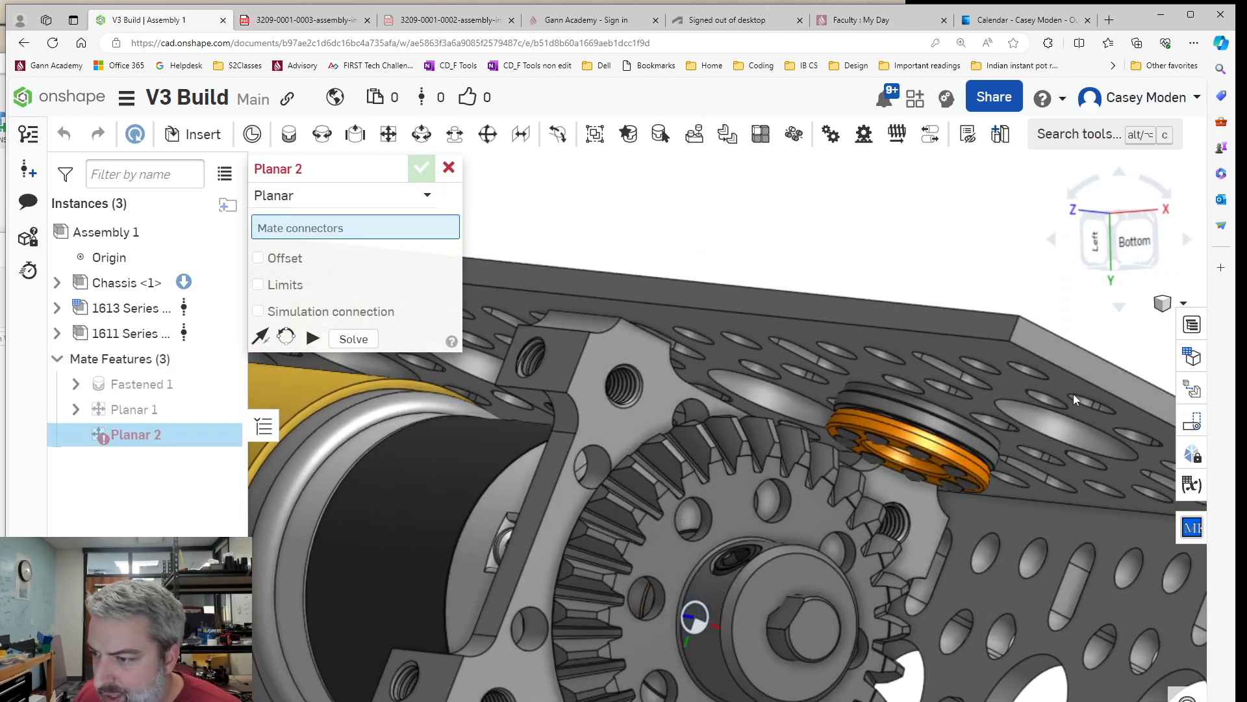
click(451, 170)
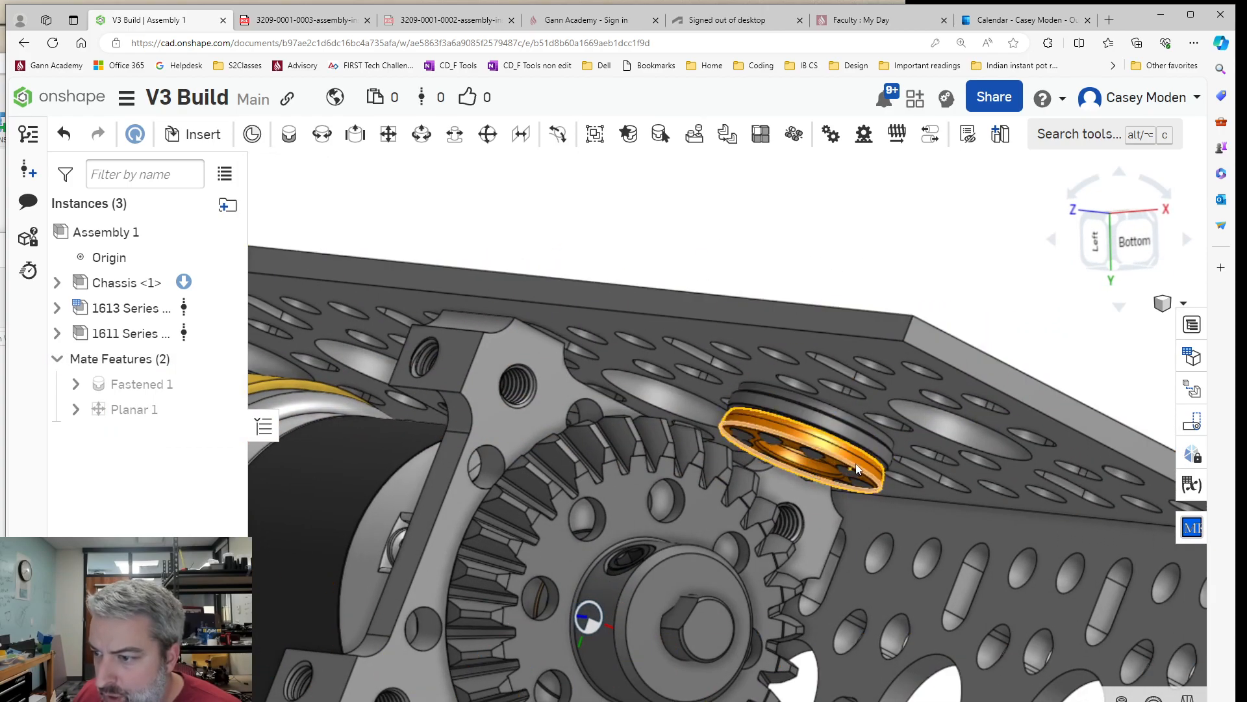
Test the planar mate by sliding the thrust bearing about 2.15 cm along the channel wall and back, and inspect its contact with the flange.
click(844, 436)
right_drag(845, 437, 1037, 306)
drag(958, 359, 965, 403)
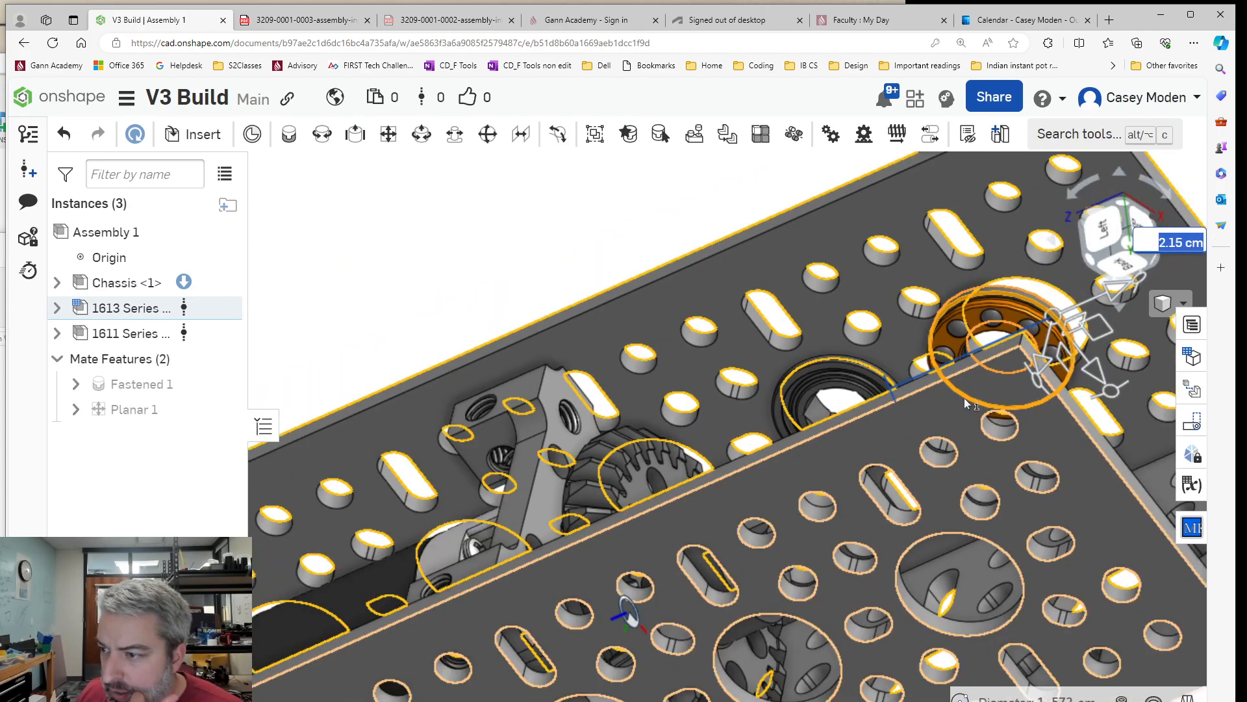
scroll(964, 398, up, 5)
scroll(912, 341, down, 3)
middle_drag(905, 293, 755, 460)
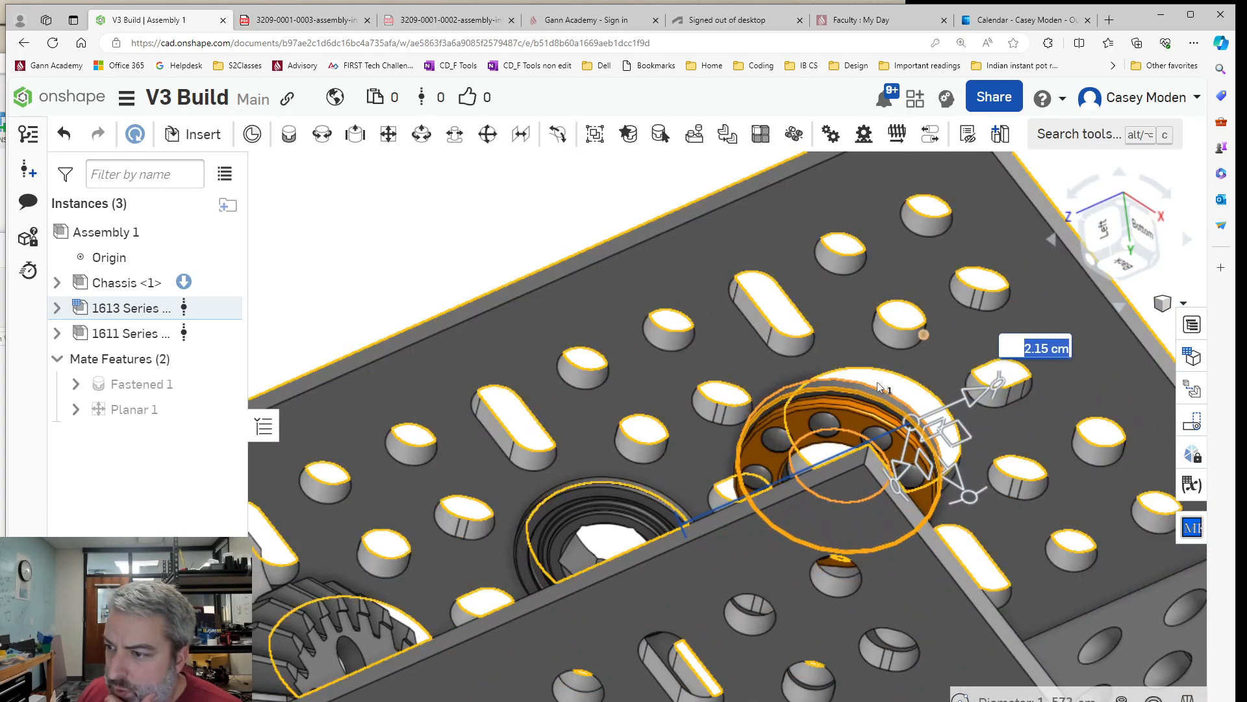
drag(884, 450, 754, 535)
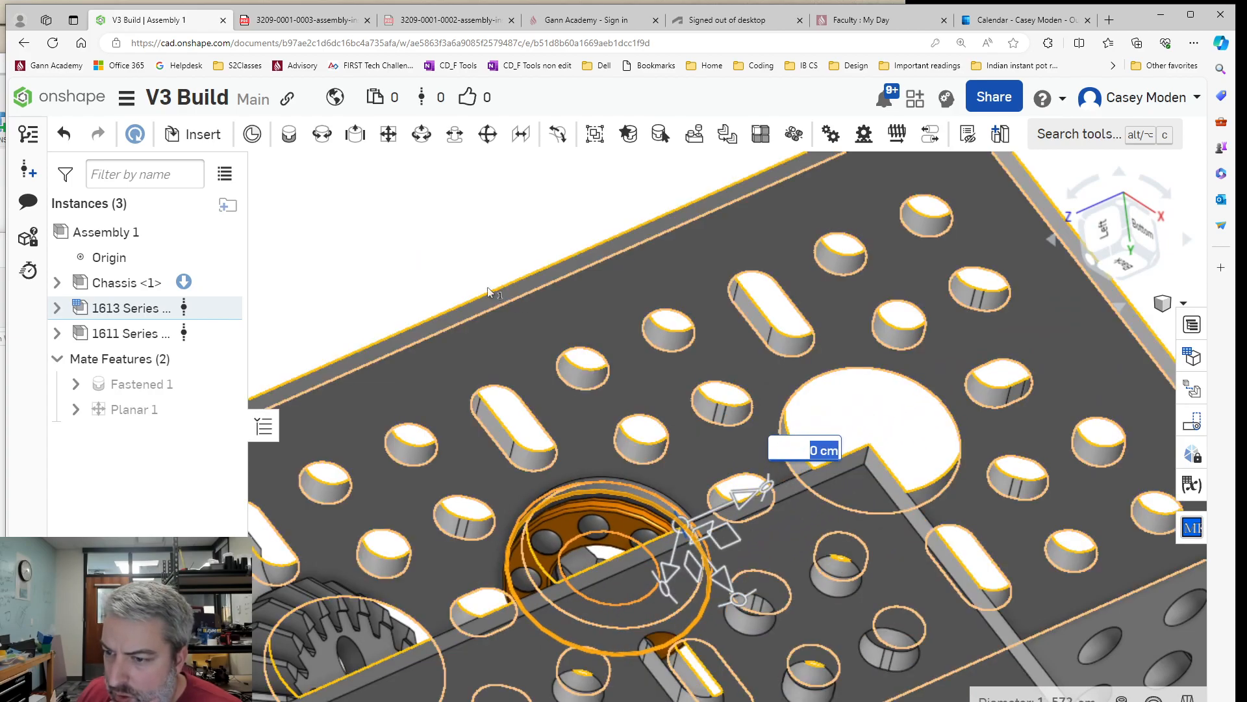
scroll(520, 437, up, 5)
right_drag(714, 474, 731, 508)
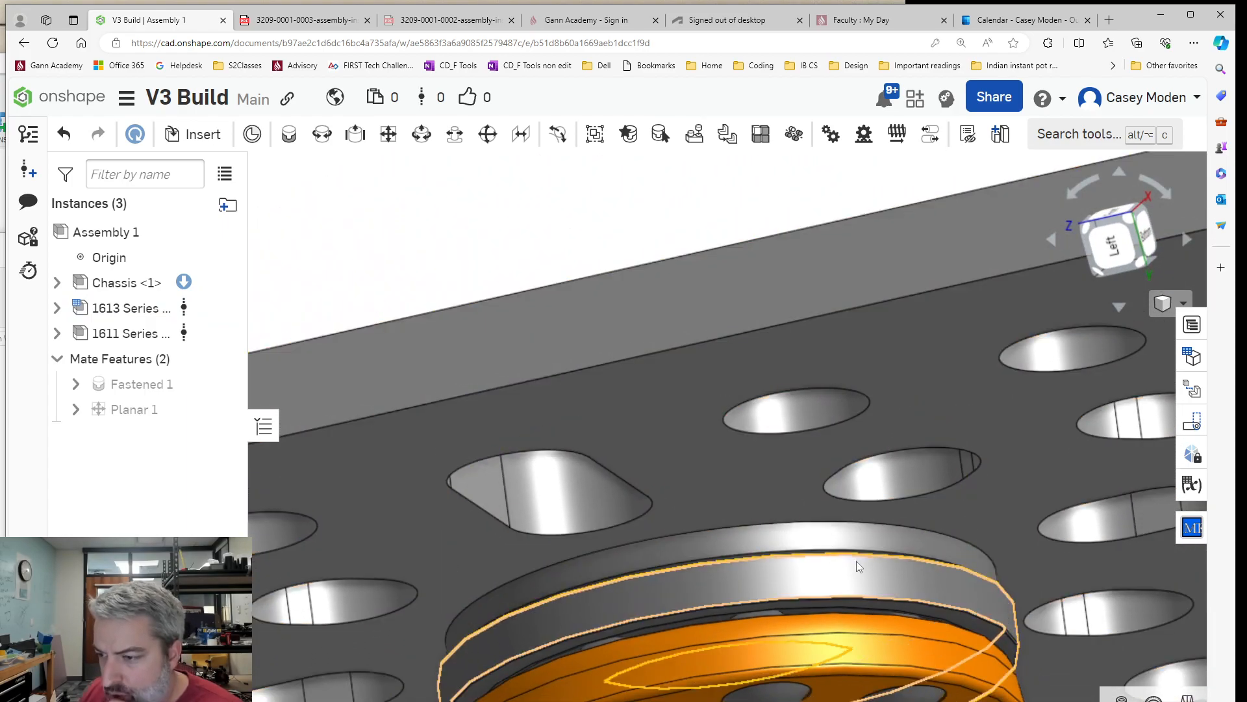
scroll(752, 447, down, 5)
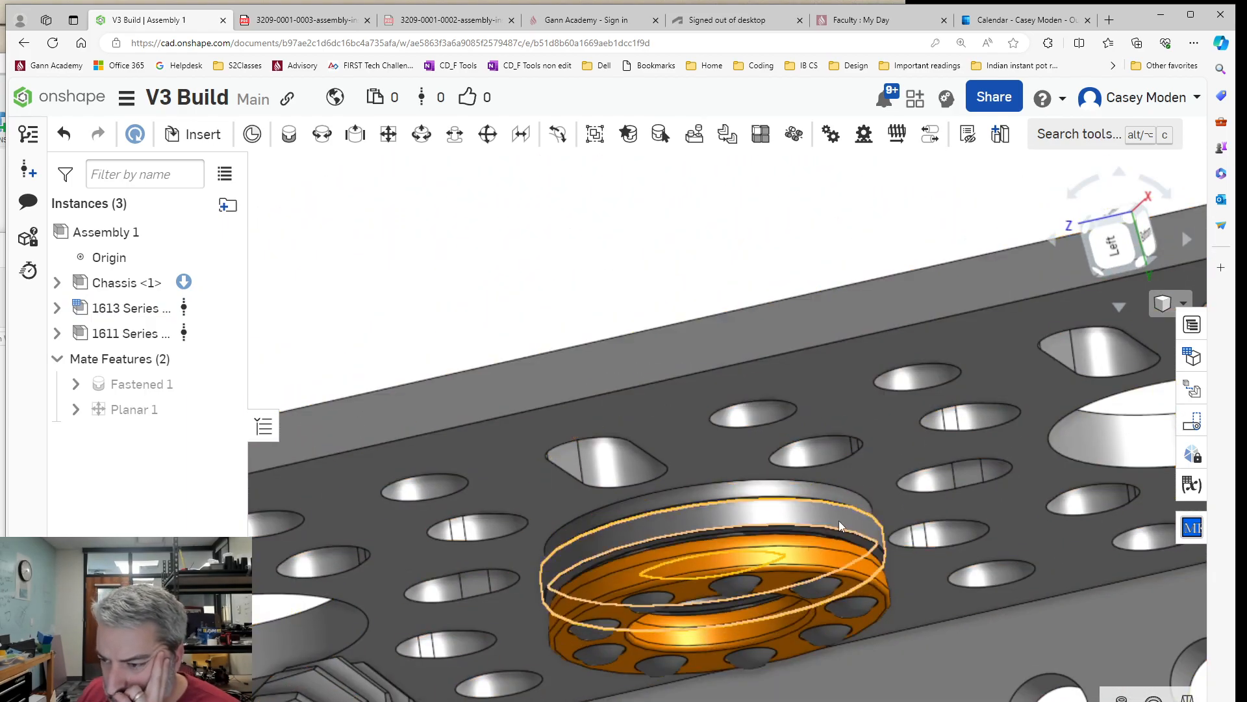
right_drag(830, 545, 808, 501)
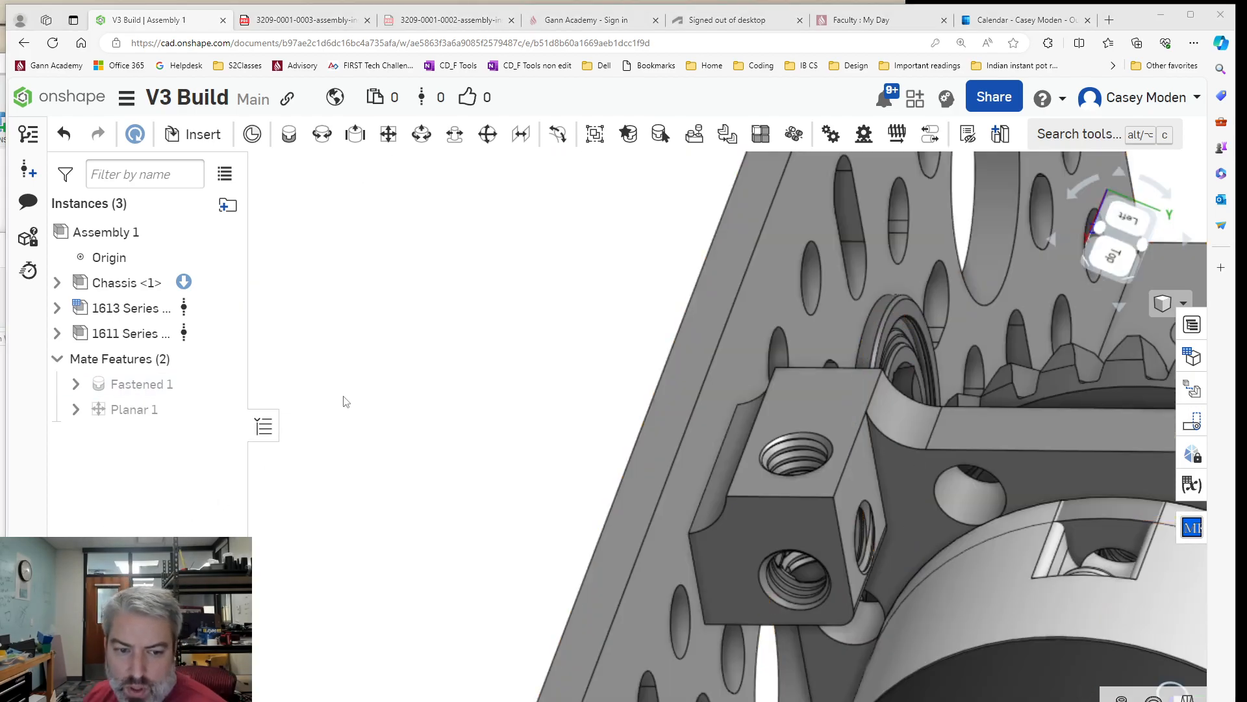
Start a fastened mate on the thrust bearing washer's flat outer face, using its circular edge for the connector.
scroll(373, 402, down, 8)
right_drag(622, 260, 604, 268)
middle_drag(604, 268, 657, 586)
right_drag(622, 453, 662, 455)
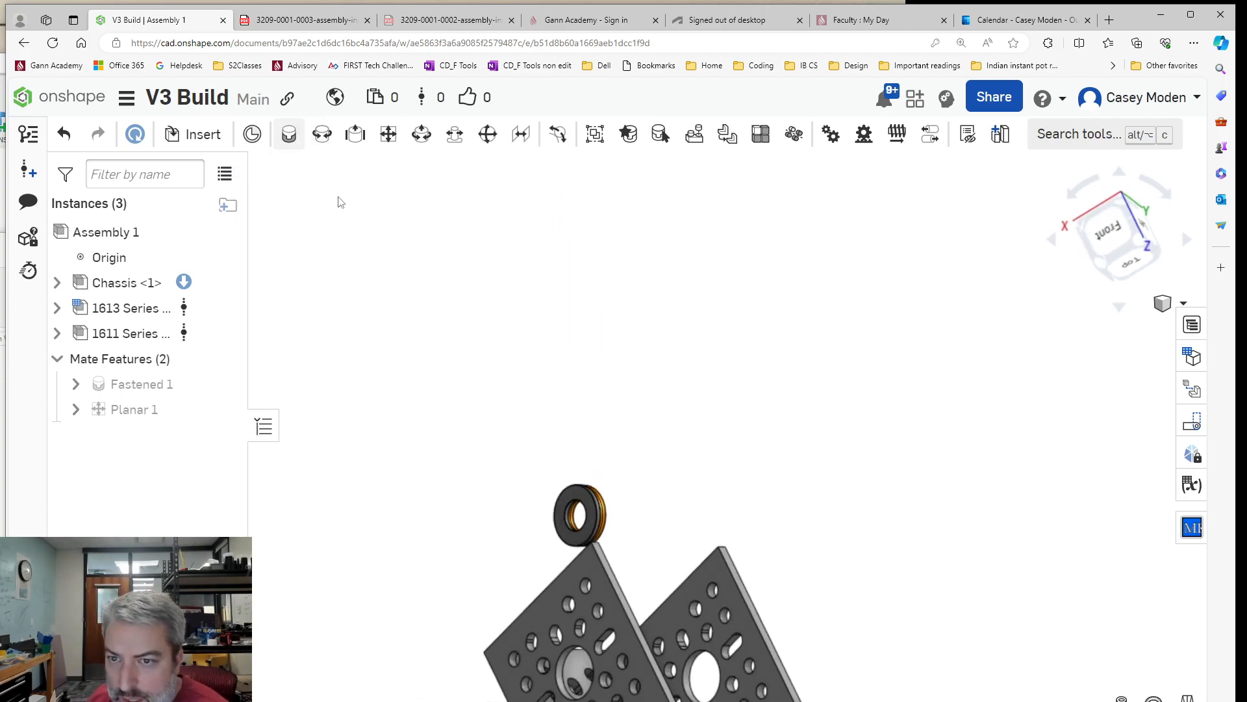
scroll(548, 502, up, 5)
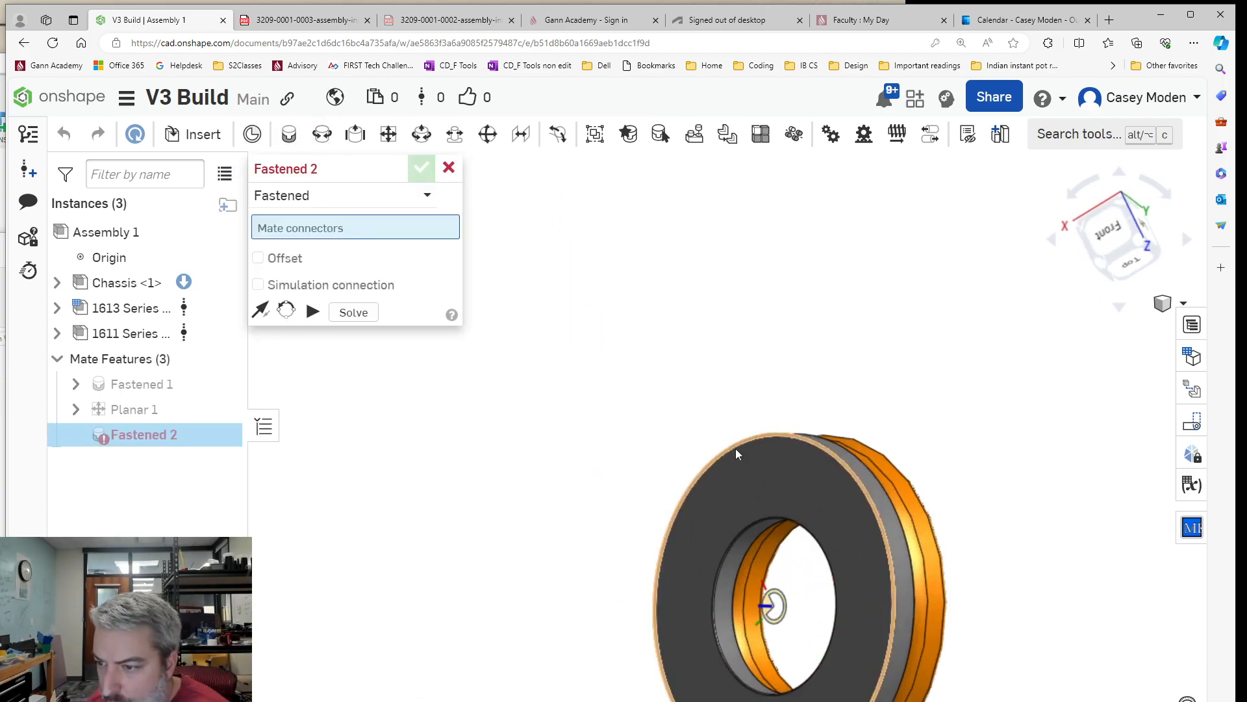
click(736, 453)
Complete the fastened mate on the flanged bearing's outer race inside the channel, solving and accepting it.
scroll(556, 510, down, 5)
right_drag(736, 493, 671, 435)
scroll(654, 488, up, 6)
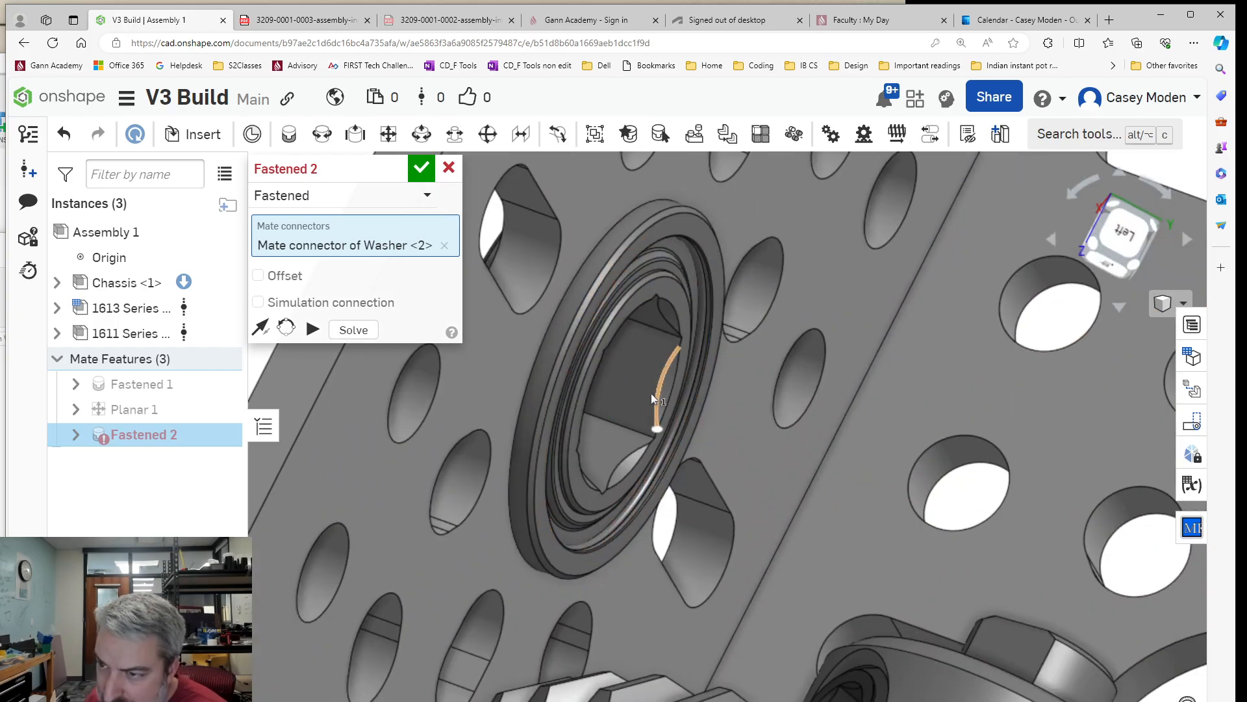
click(657, 221)
right_drag(688, 307, 791, 375)
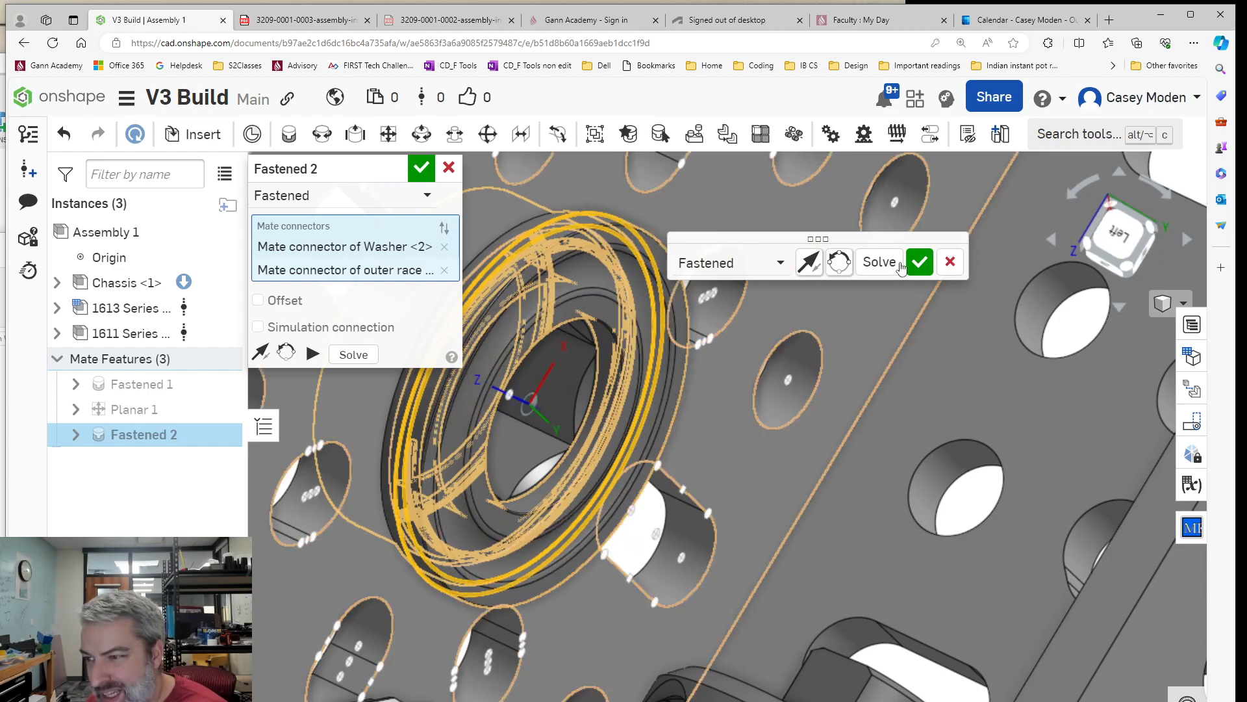
click(880, 263)
click(918, 263)
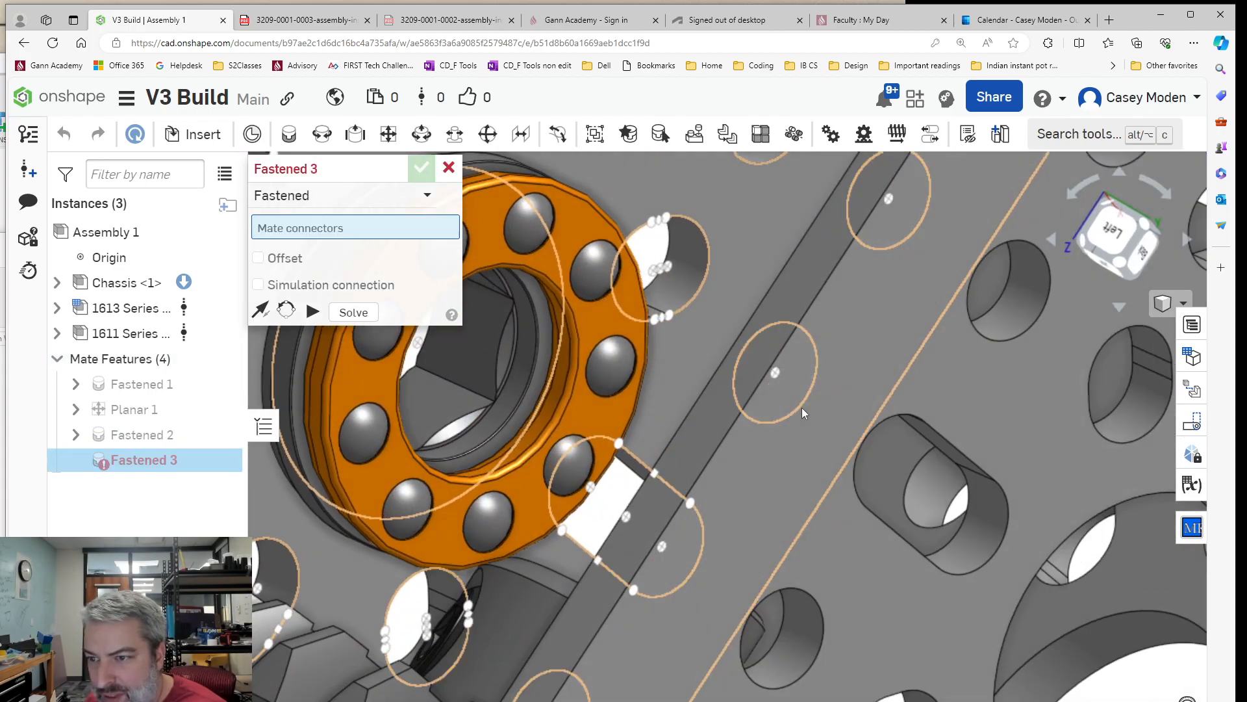
right_drag(770, 392, 844, 433)
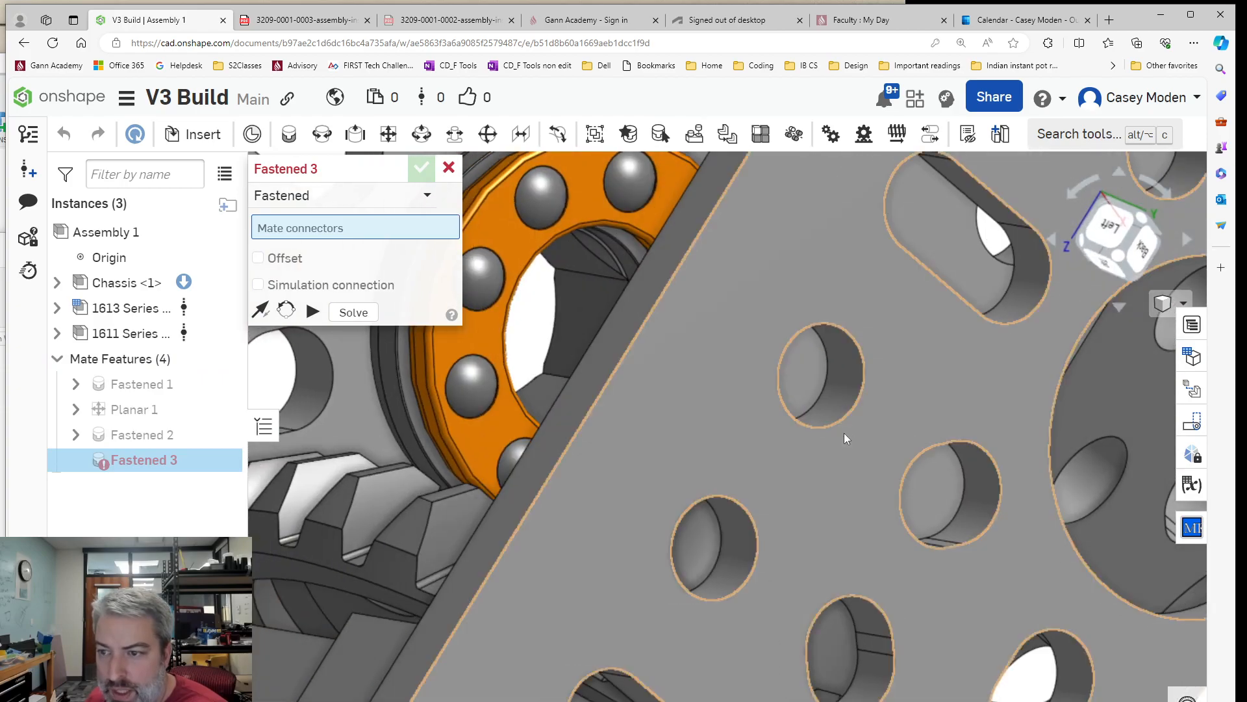
middle_drag(844, 433, 959, 494)
right_drag(958, 495, 884, 454)
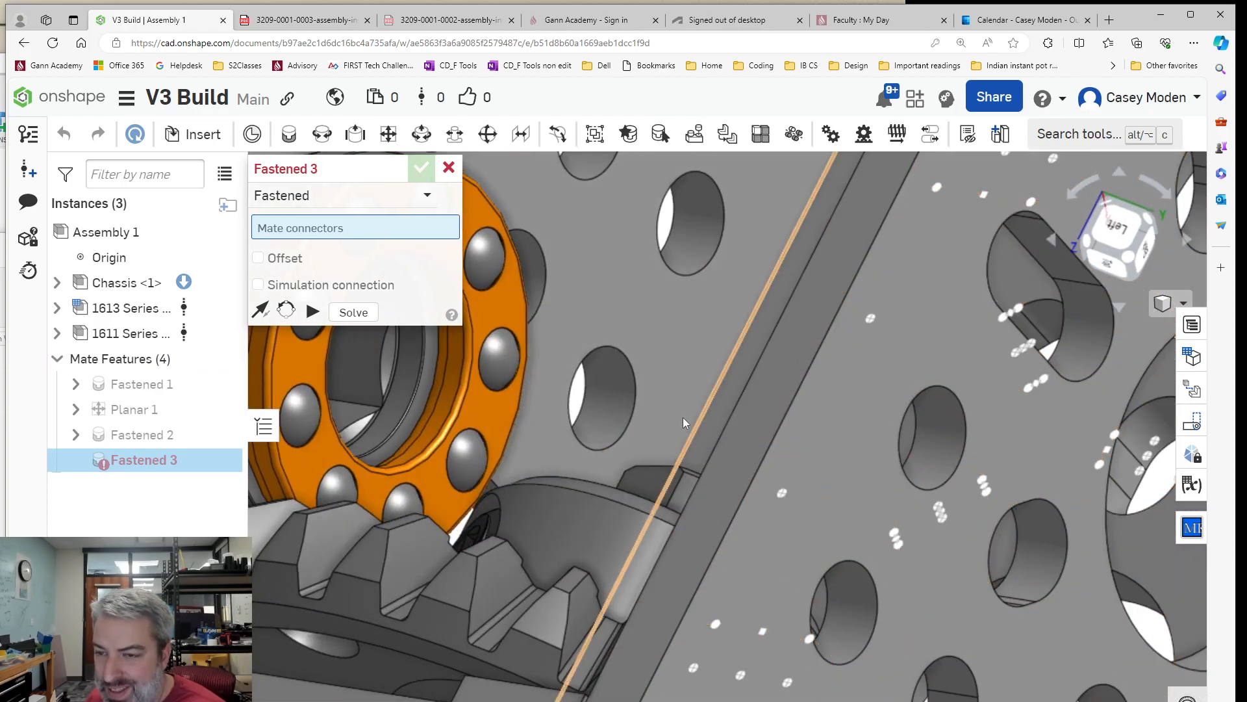
scroll(650, 404, down, 3)
scroll(591, 384, down, 5)
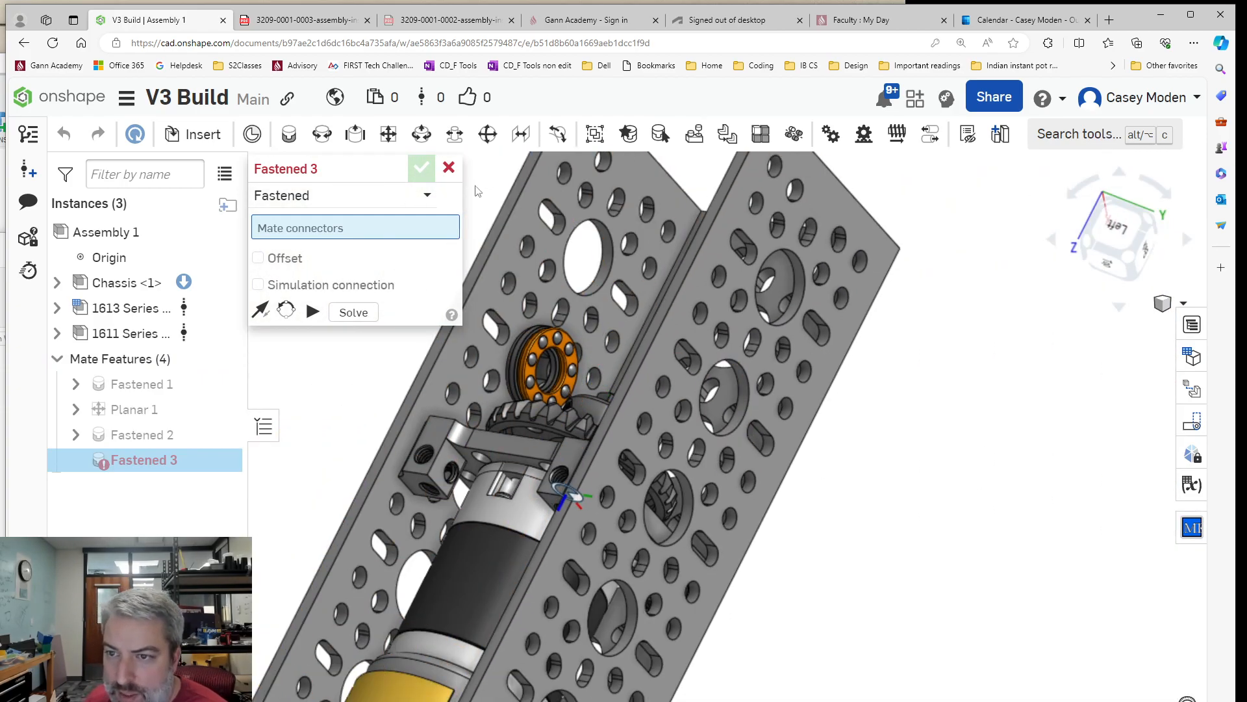
click(449, 168)
Copy the 1611 Series flanged ball bearing and paste a second instance into the empty space beside the channel.
right_drag(423, 247, 450, 341)
click(117, 335)
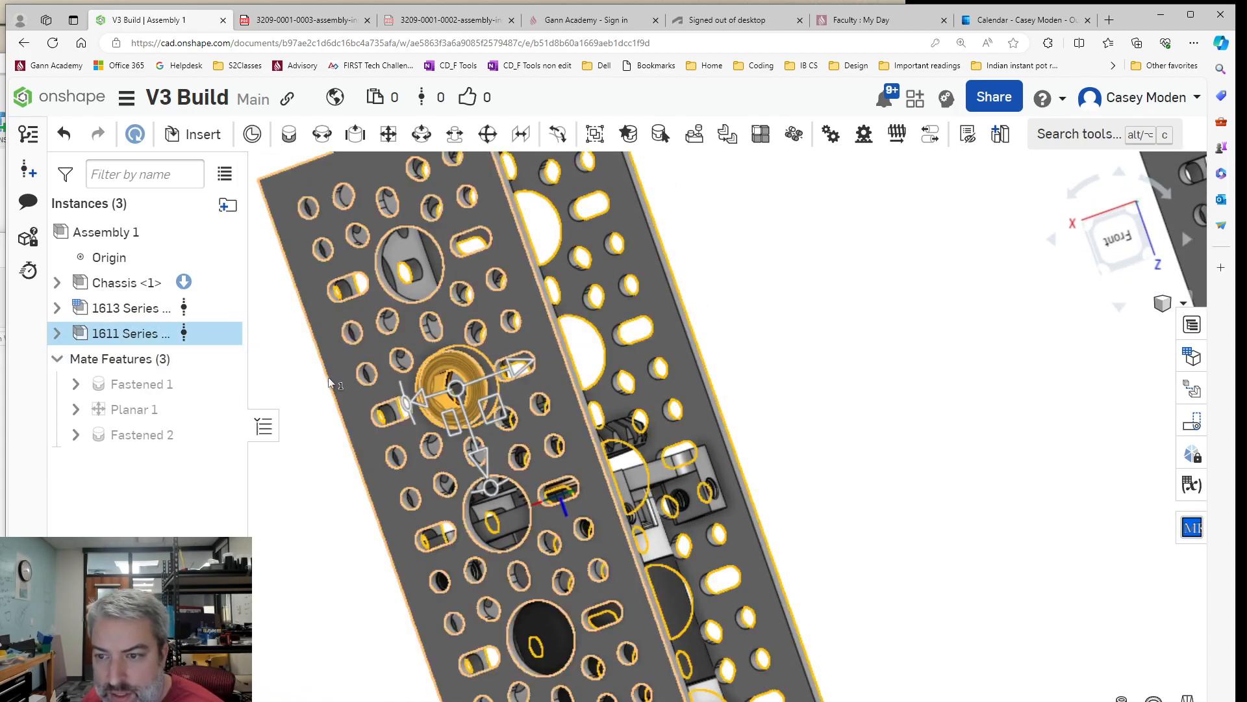
right_click(124, 338)
click(849, 380)
right_drag(841, 374, 782, 381)
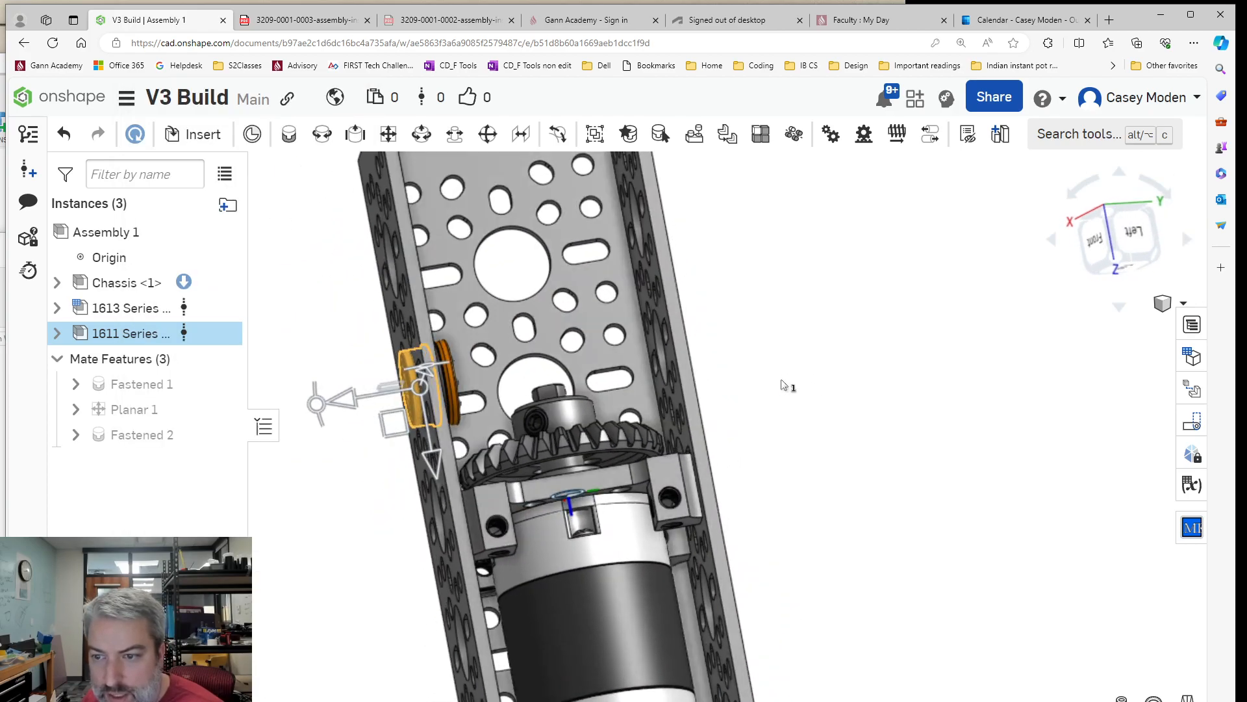
right_click(123, 333)
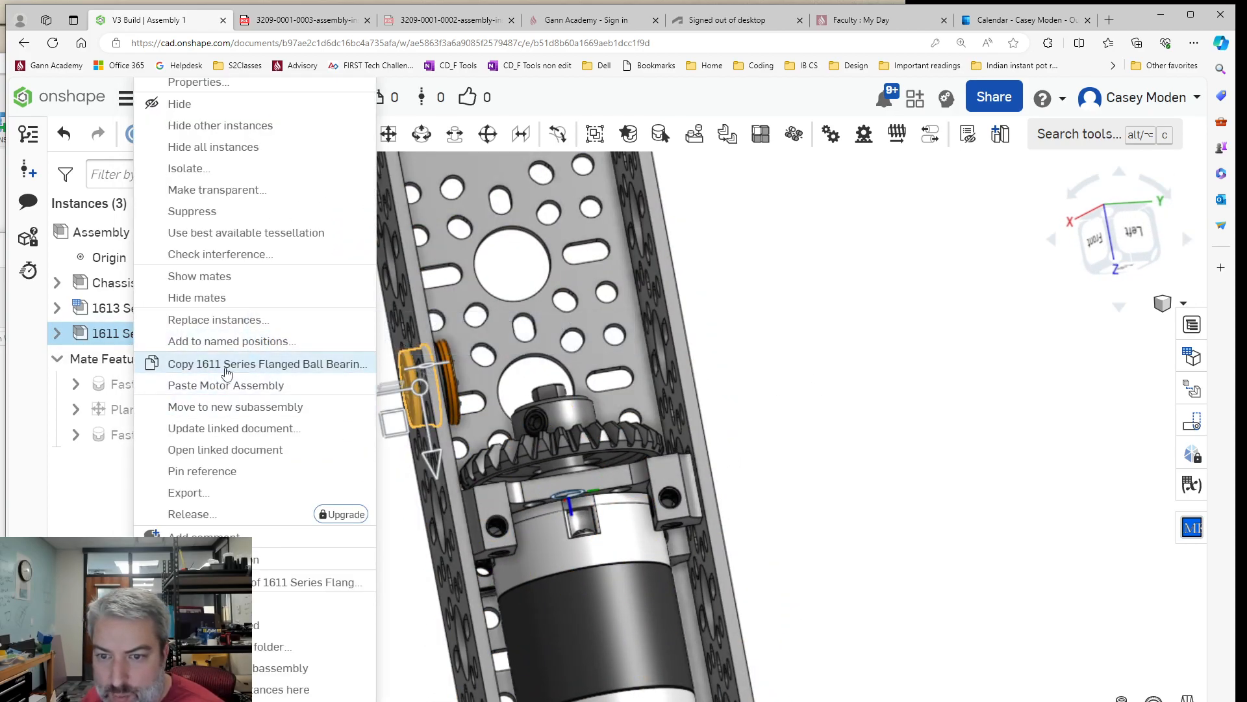
click(201, 364)
right_click(916, 368)
click(912, 391)
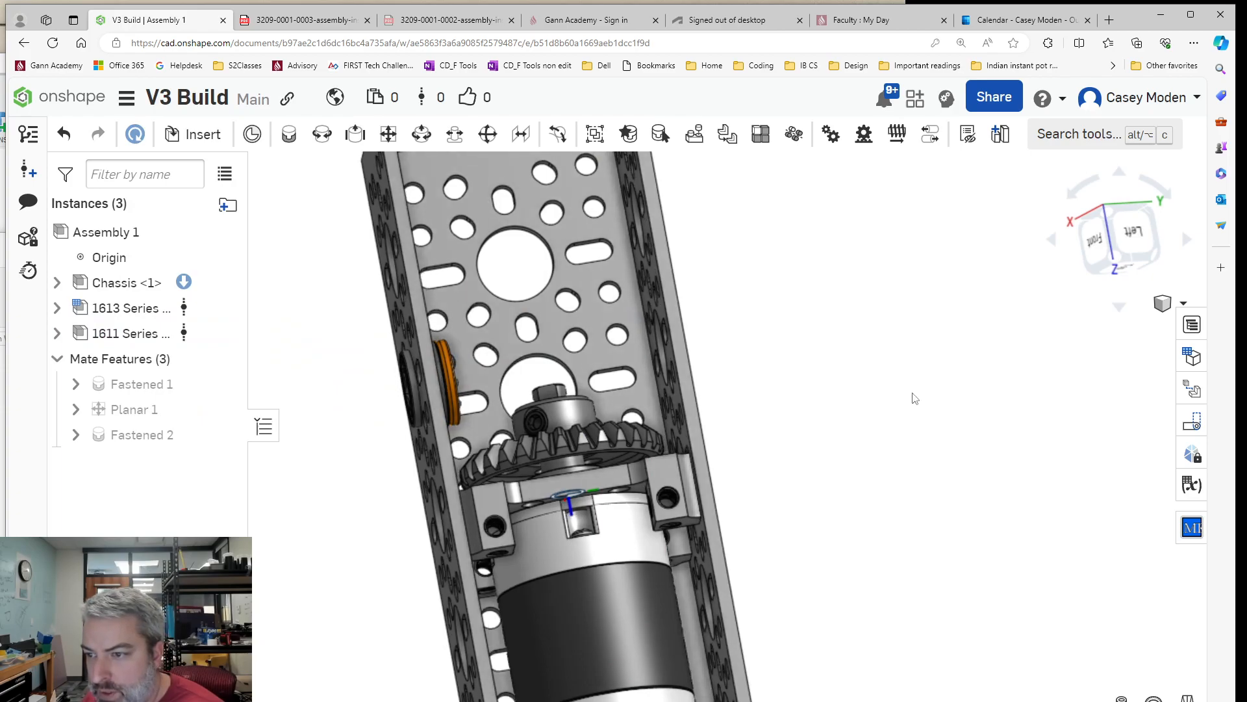
right_click(916, 416)
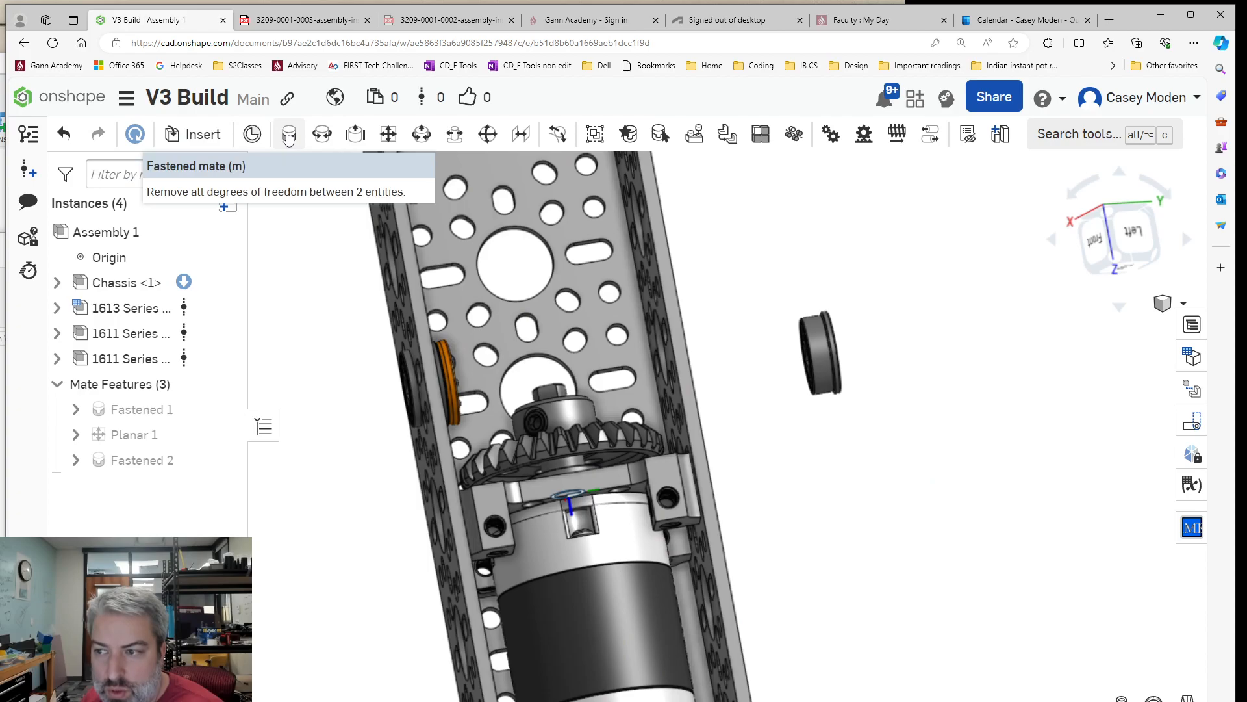
Start a fastened mate on the copied flanged bearing, placing the connector where its outer race meets the flange.
click(309, 140)
scroll(844, 344, up, 10)
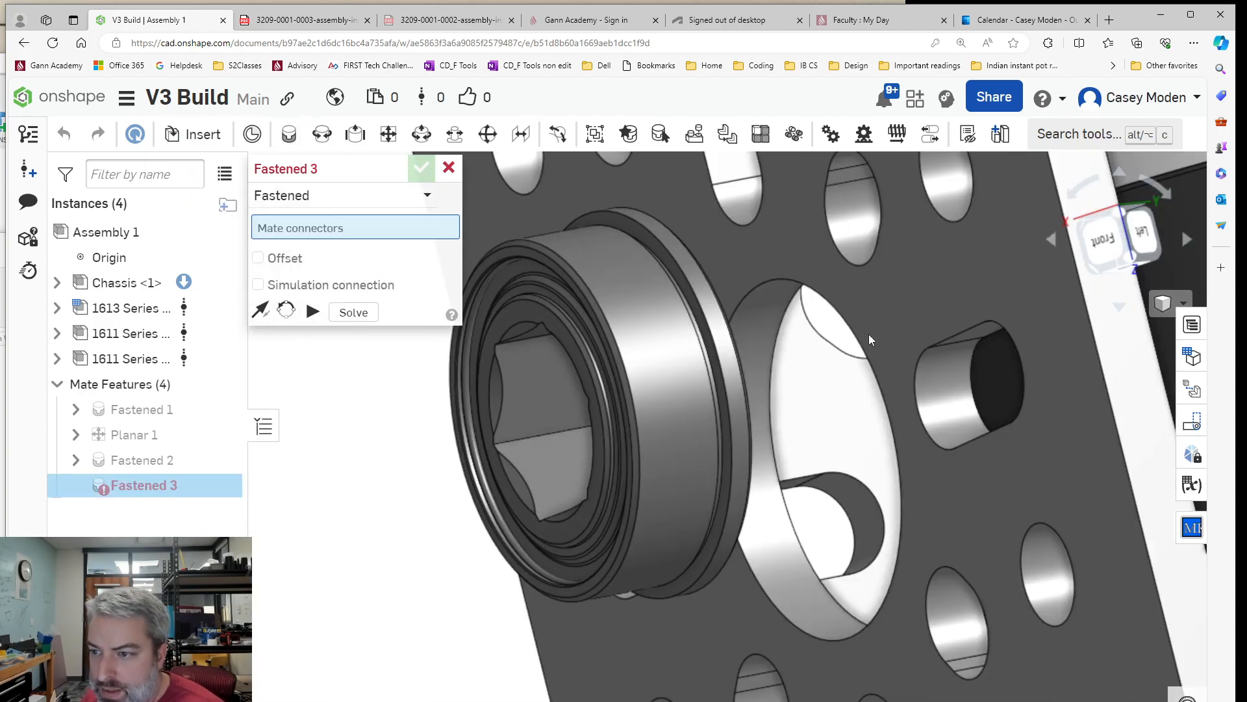
scroll(718, 350, up, 3)
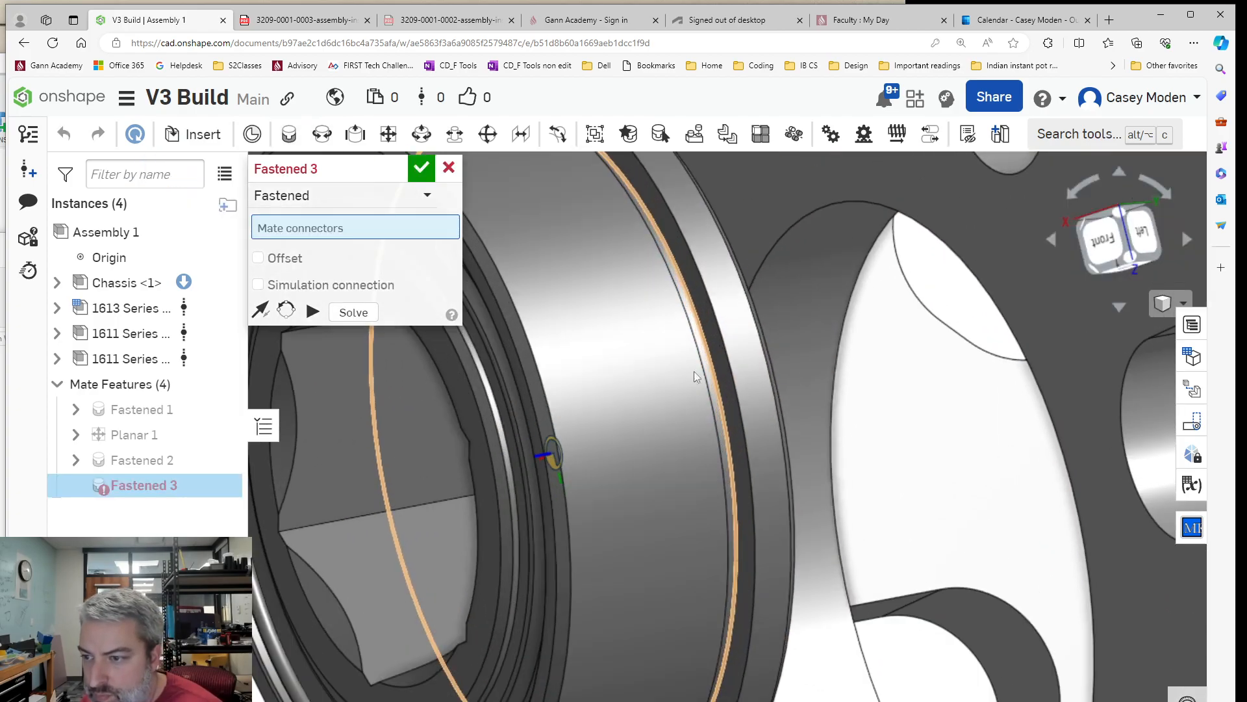
scroll(706, 369, down, 5)
click(510, 442)
Complete the fastened mate on the matching large hole in the opposite channel wall, flipping the bearing so its flange sits inside.
scroll(388, 483, down, 10)
right_drag(389, 488, 370, 487)
middle_drag(426, 469, 909, 384)
scroll(828, 416, down, 6)
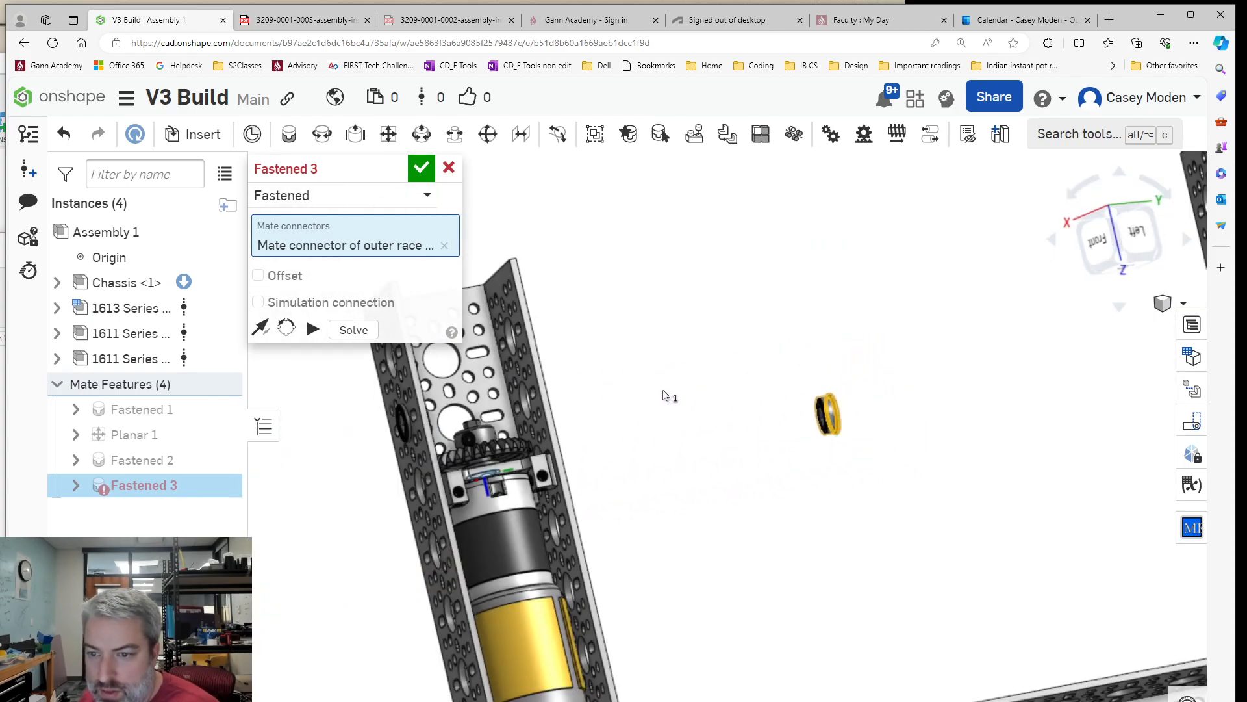
scroll(650, 390, up, 8)
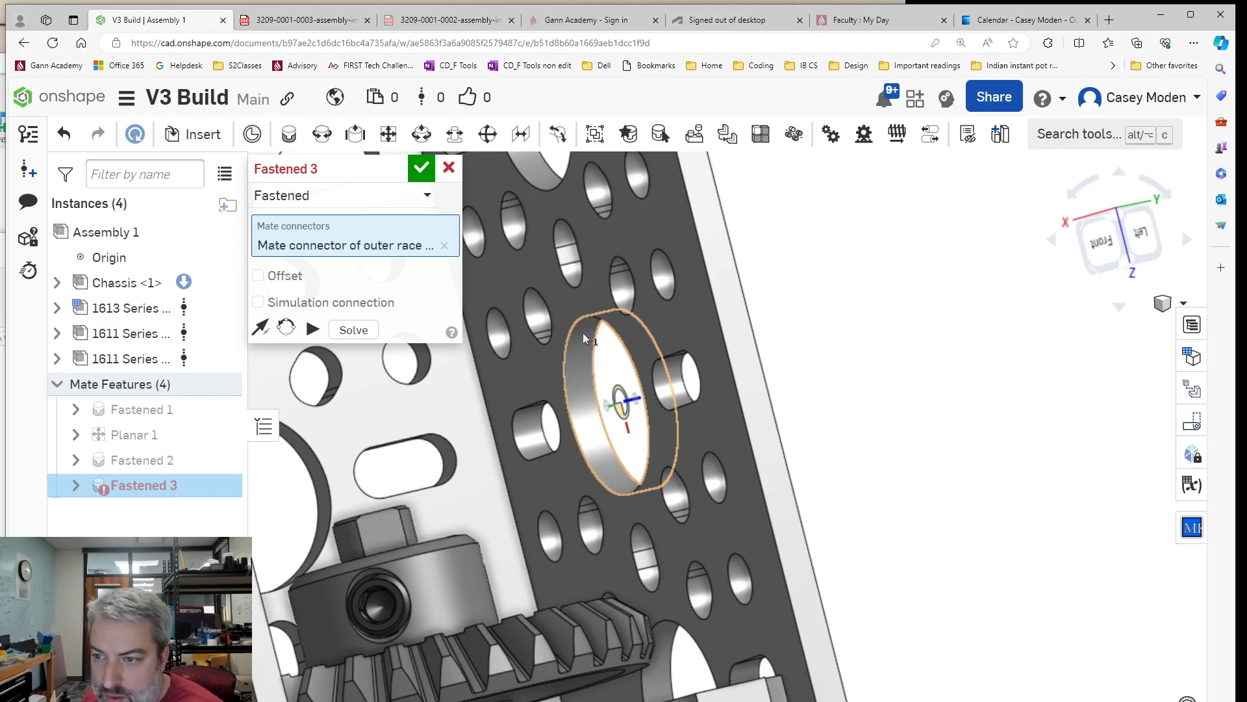
click(578, 323)
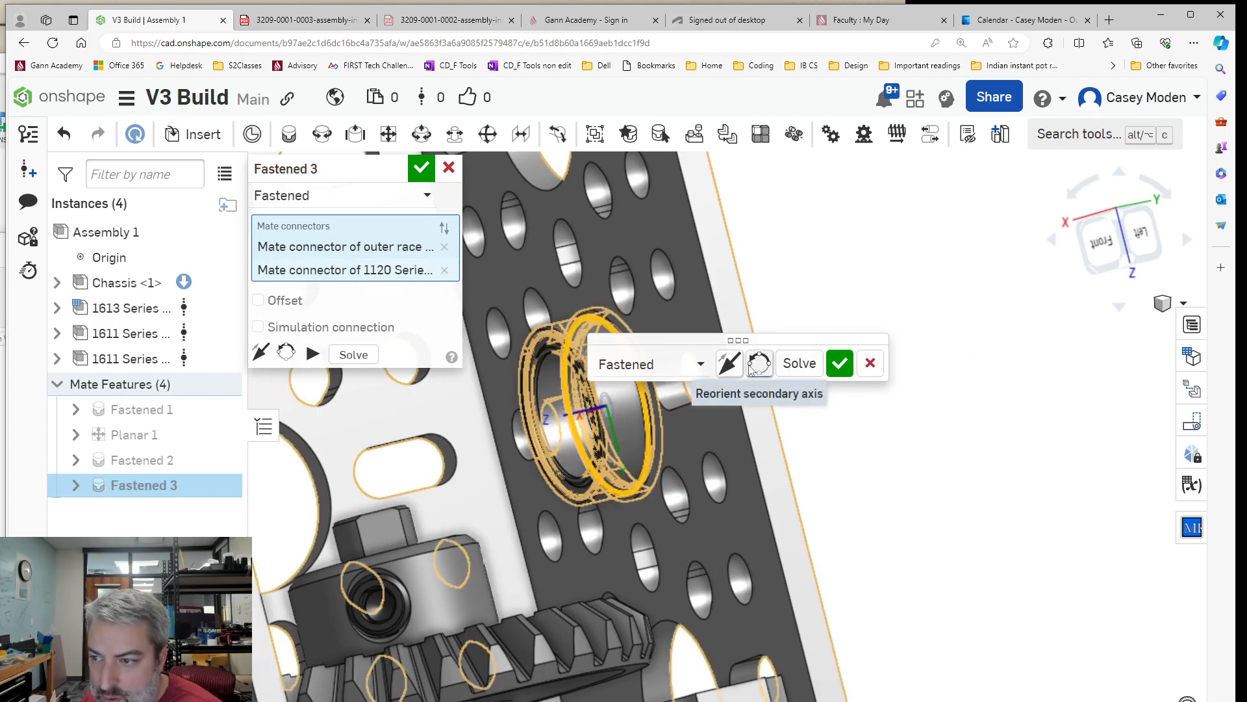
right_drag(894, 309, 863, 309)
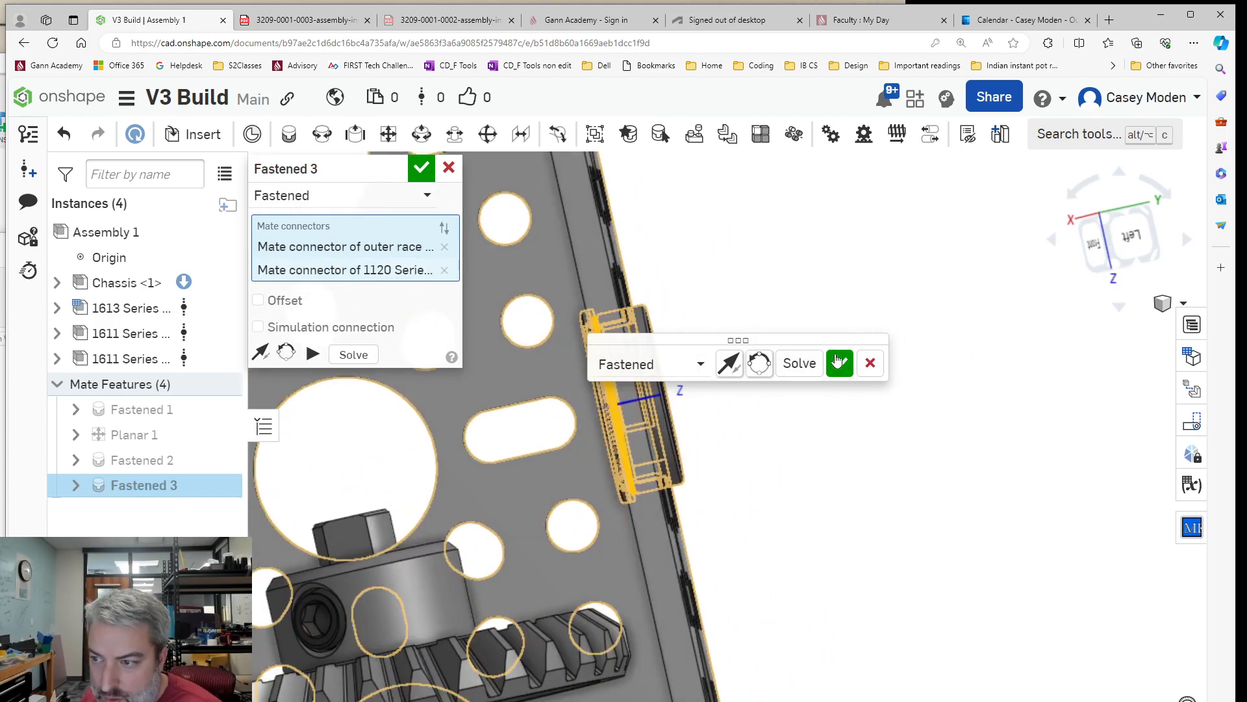
click(838, 365)
Read steps 2.1 to 2.4 in the assembly instructions PDF and compare the placement of both flanged bearings in the assembly.
click(329, 21)
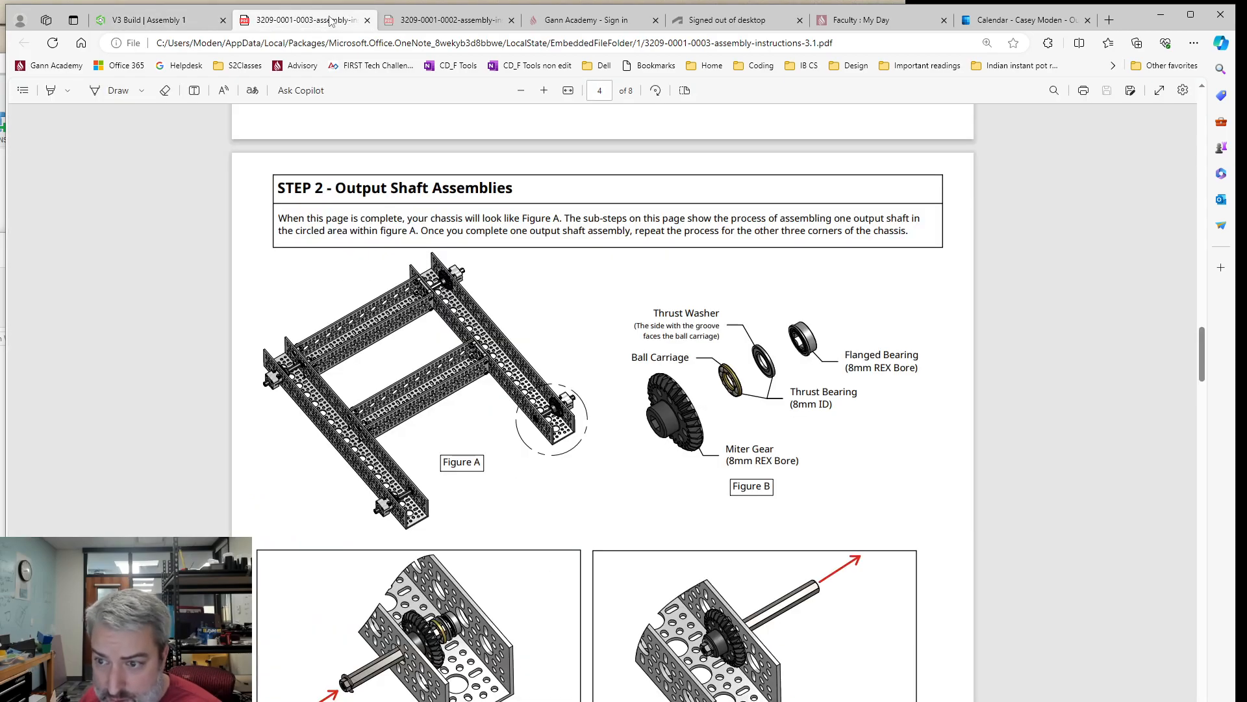
scroll(811, 447, down, 15)
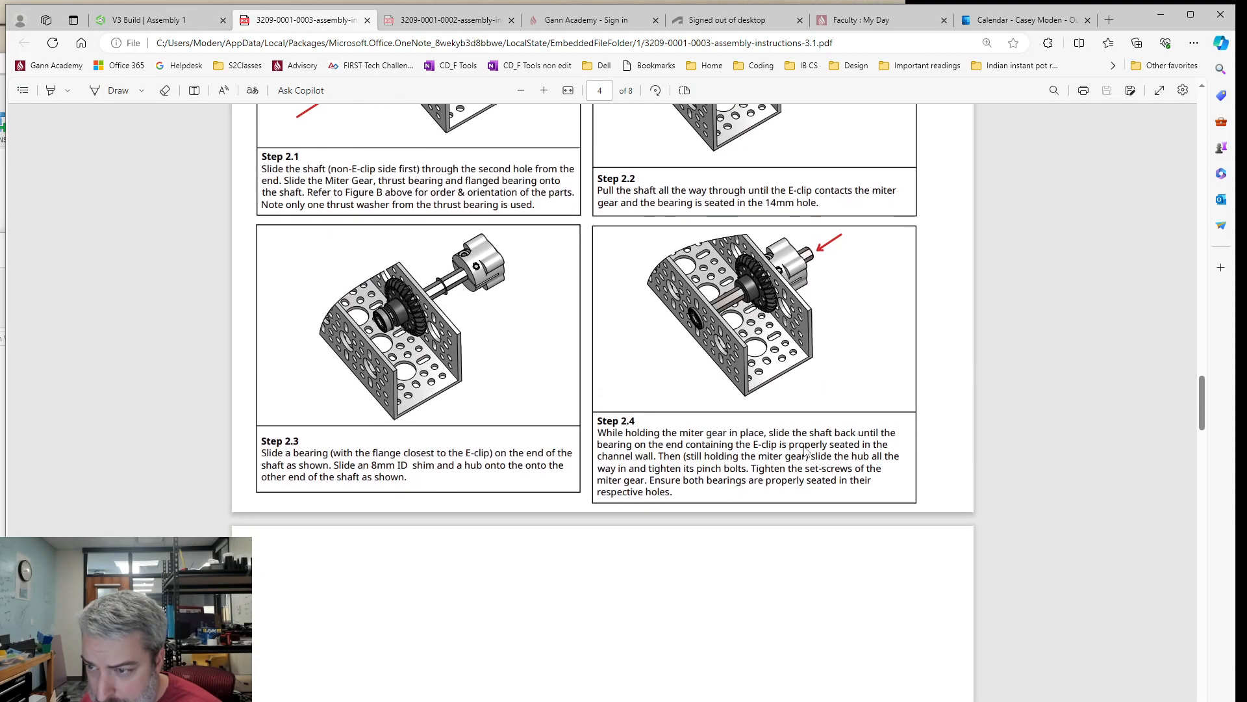
scroll(794, 452, up, 10)
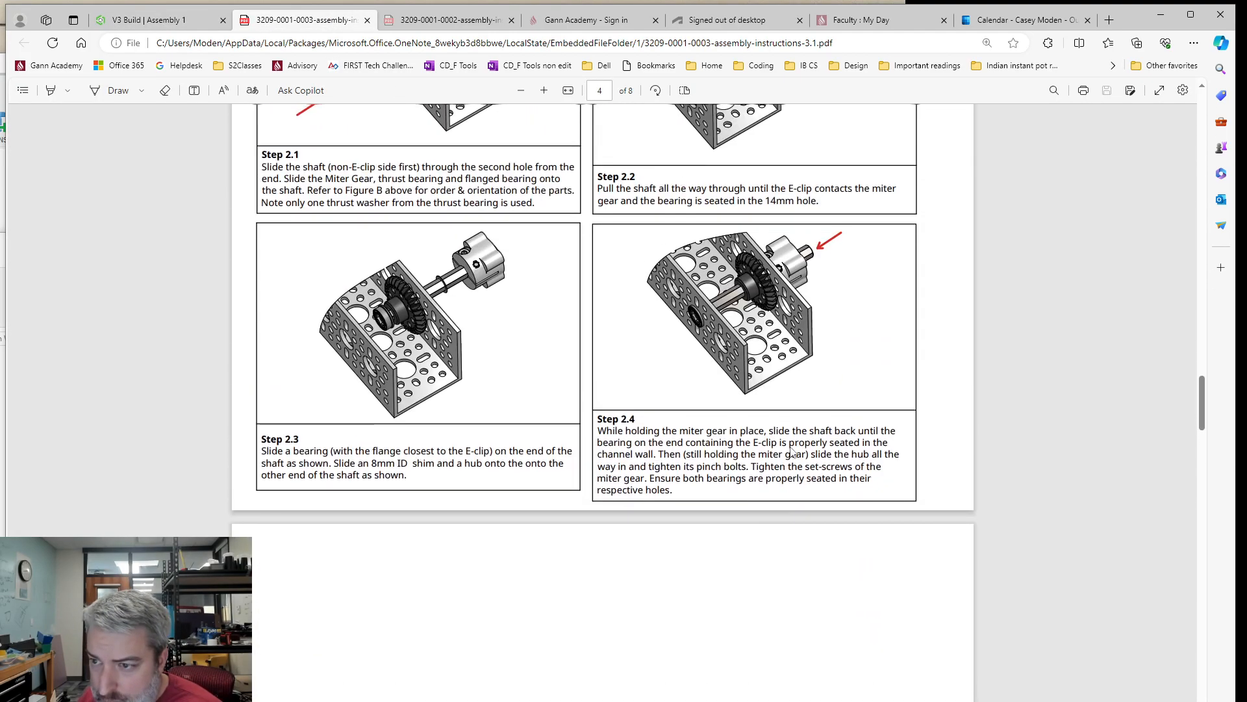
scroll(784, 423, down, 3)
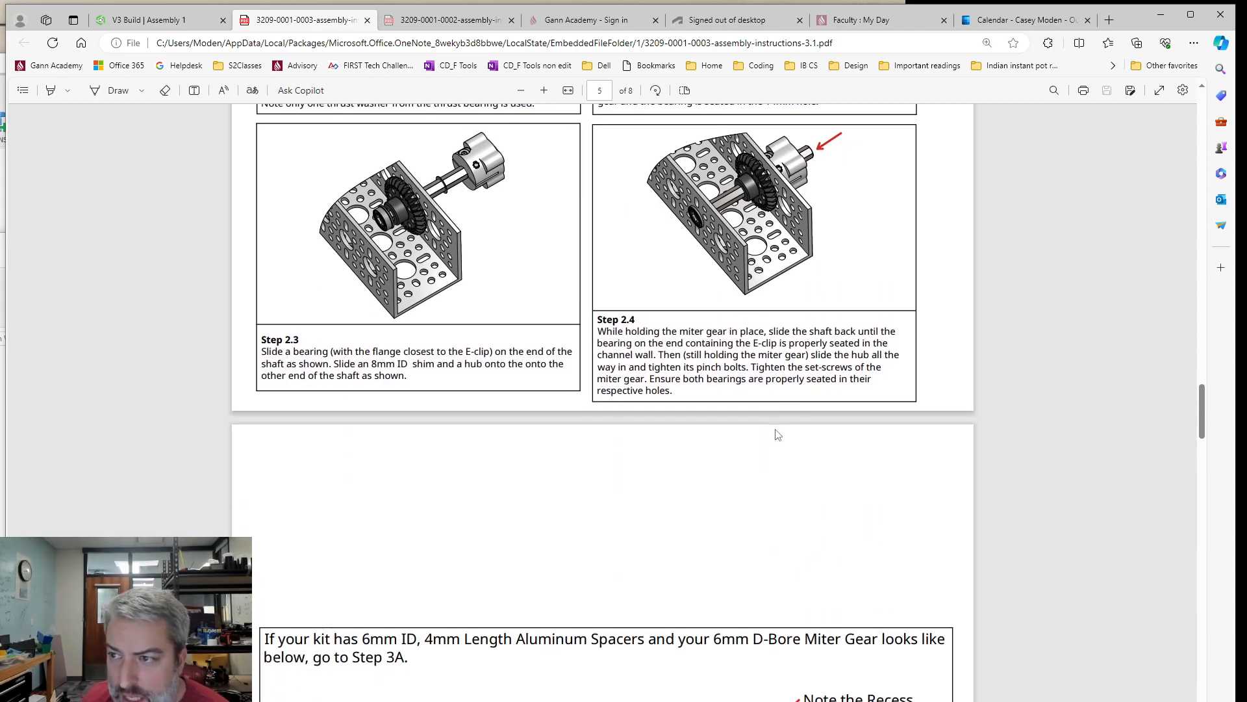
click(170, 24)
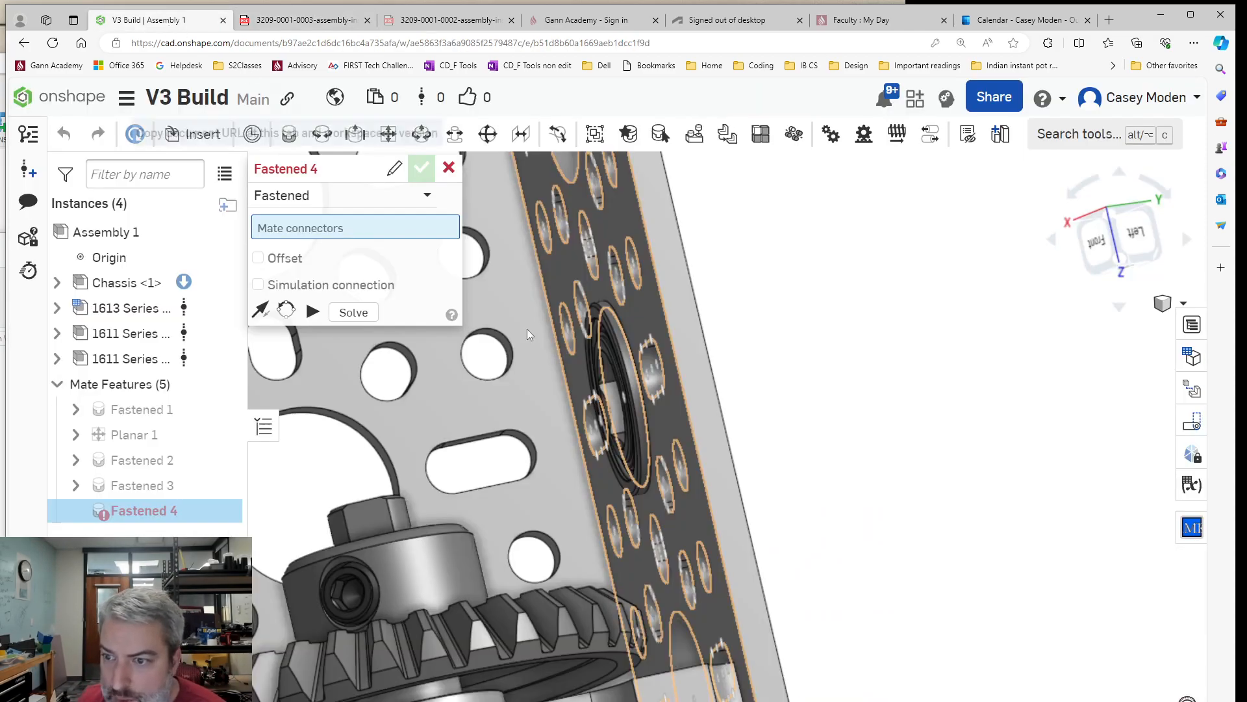
scroll(805, 408, down, 3)
right_drag(806, 408, 774, 414)
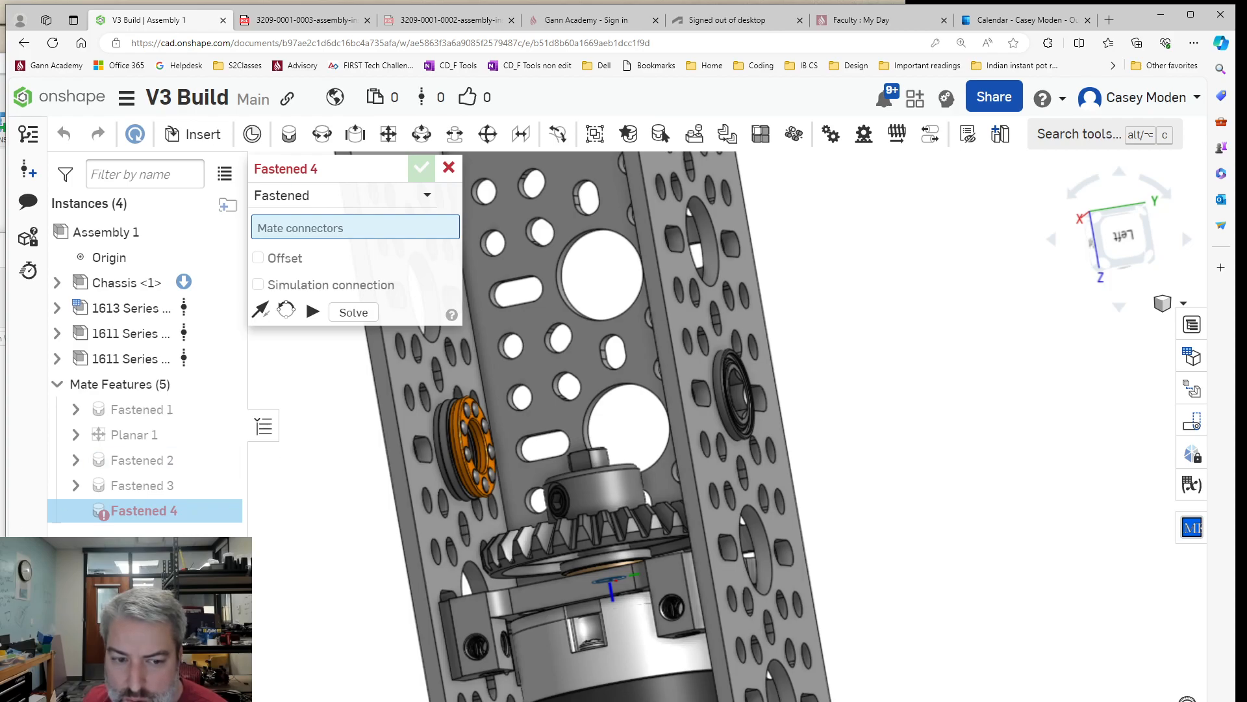
scroll(585, 422, down, 3)
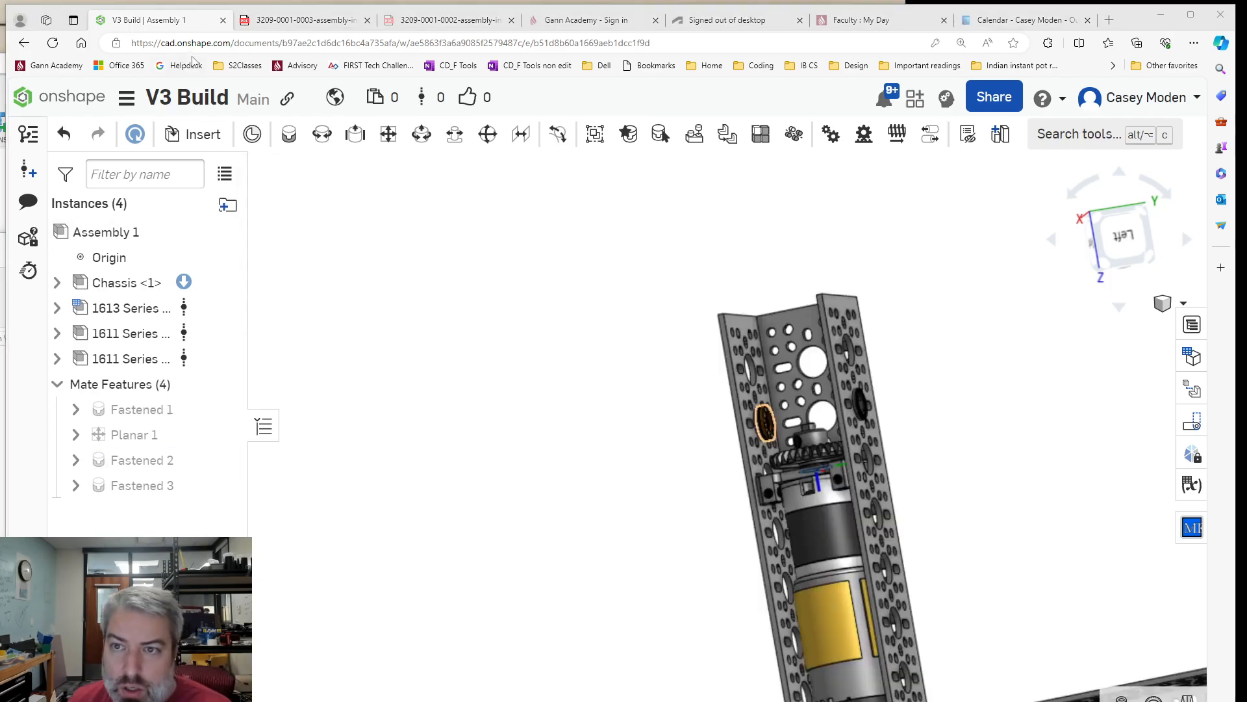
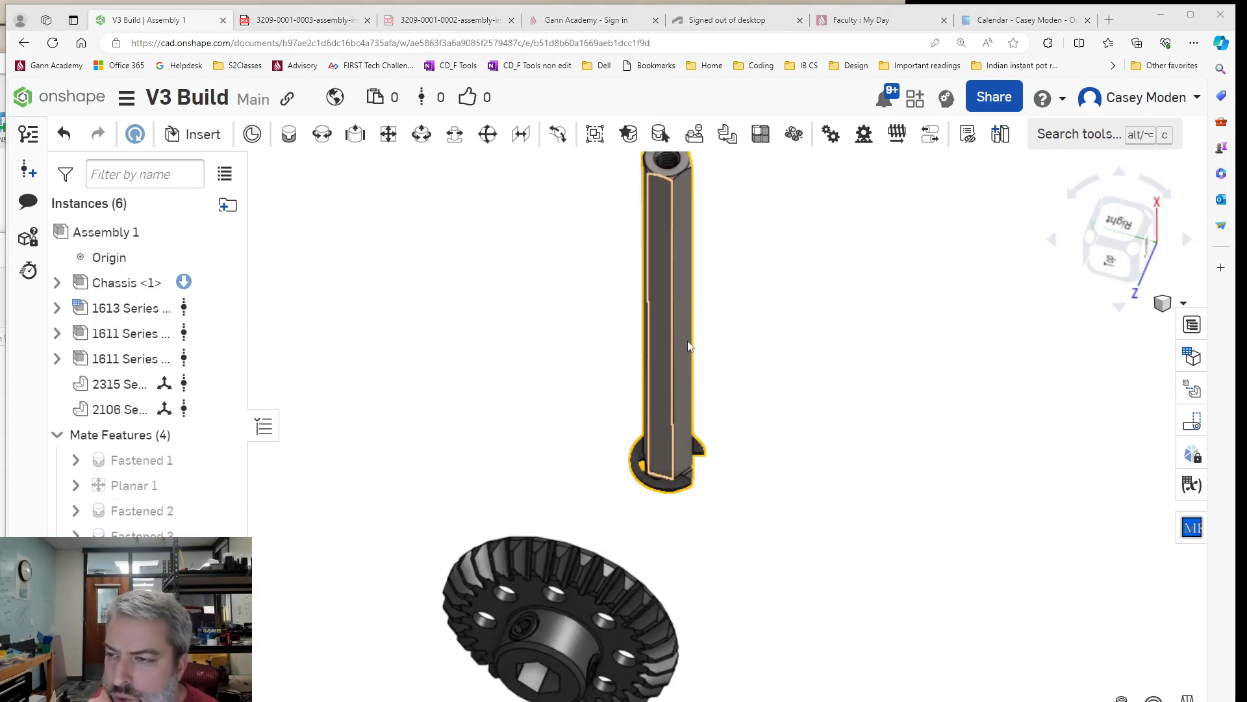
Examine the E-clip end of the shaft, the miter gear, and the bores of the flanged bearings in the channel walls.
right_drag(809, 463, 812, 504)
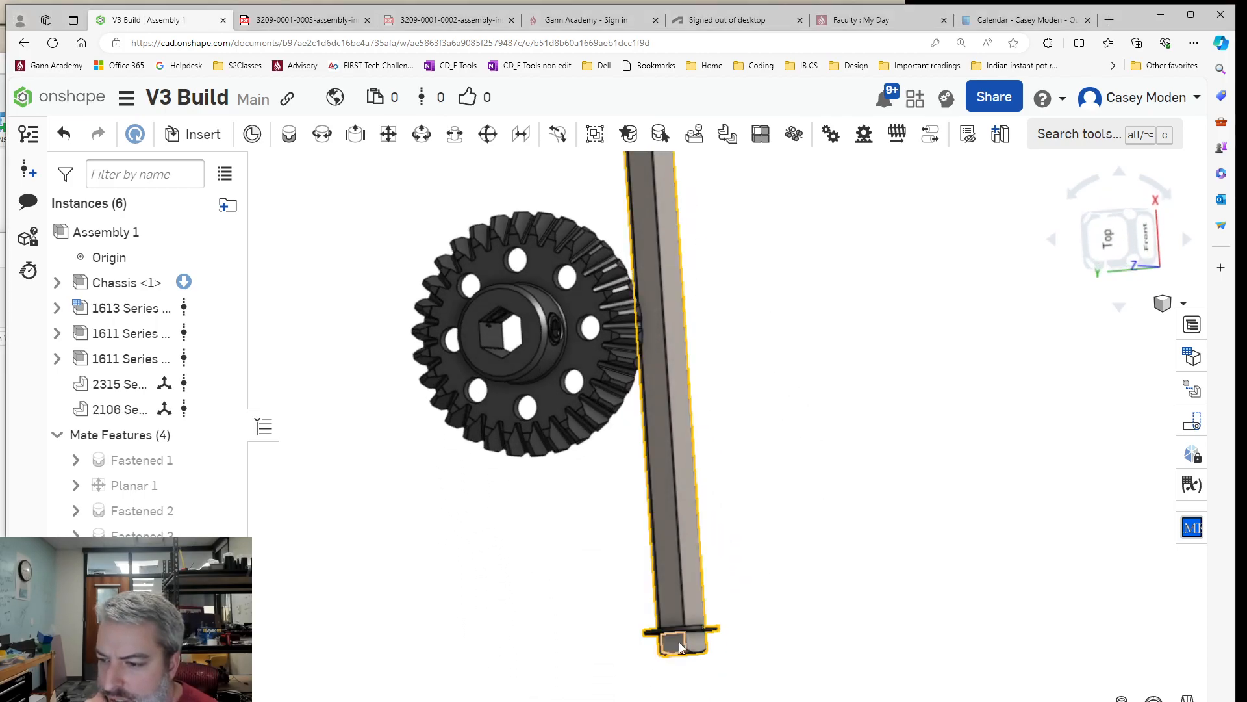
right_drag(679, 642, 864, 465)
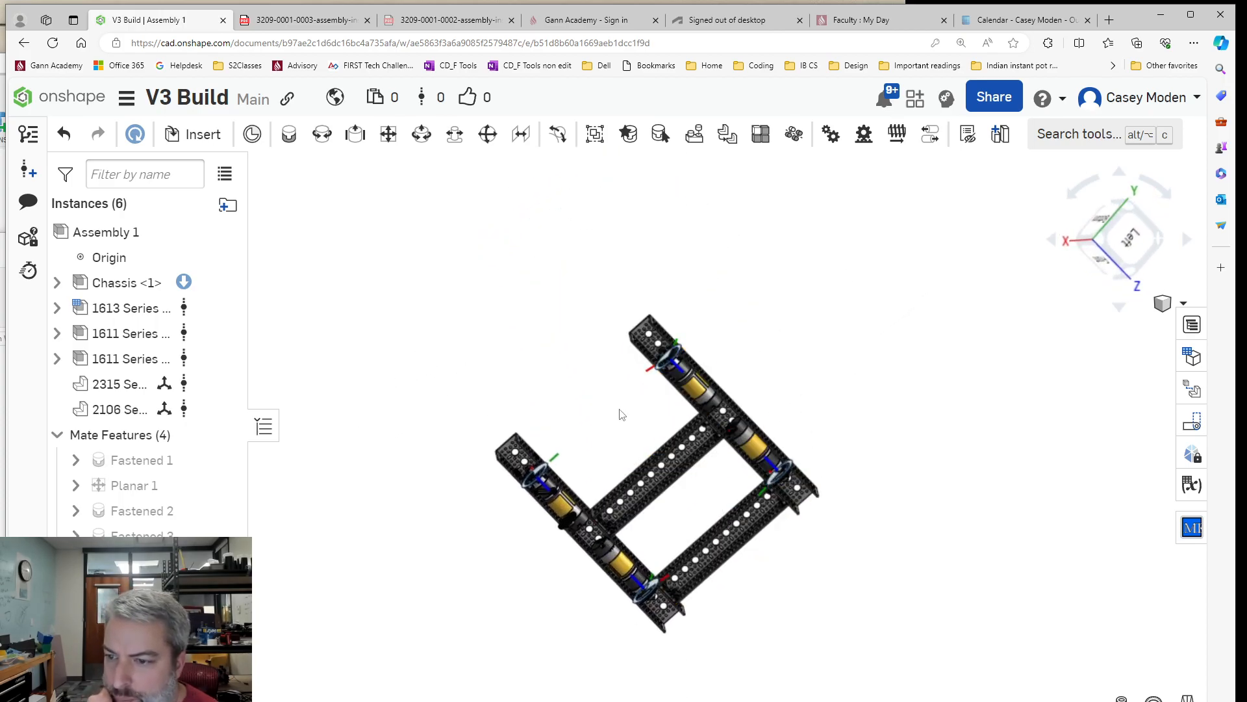
scroll(621, 414, up, 5)
right_drag(428, 540, 621, 364)
scroll(689, 364, up, 5)
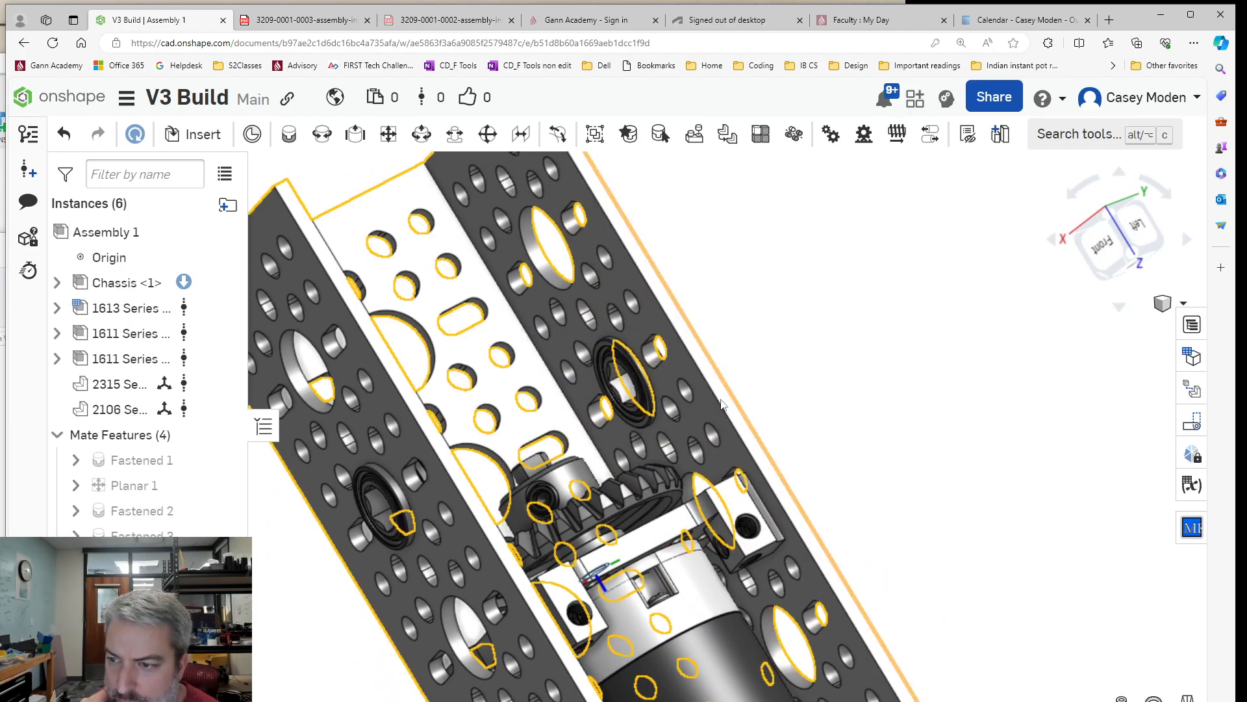
scroll(622, 366, up, 5)
right_drag(734, 341, 821, 330)
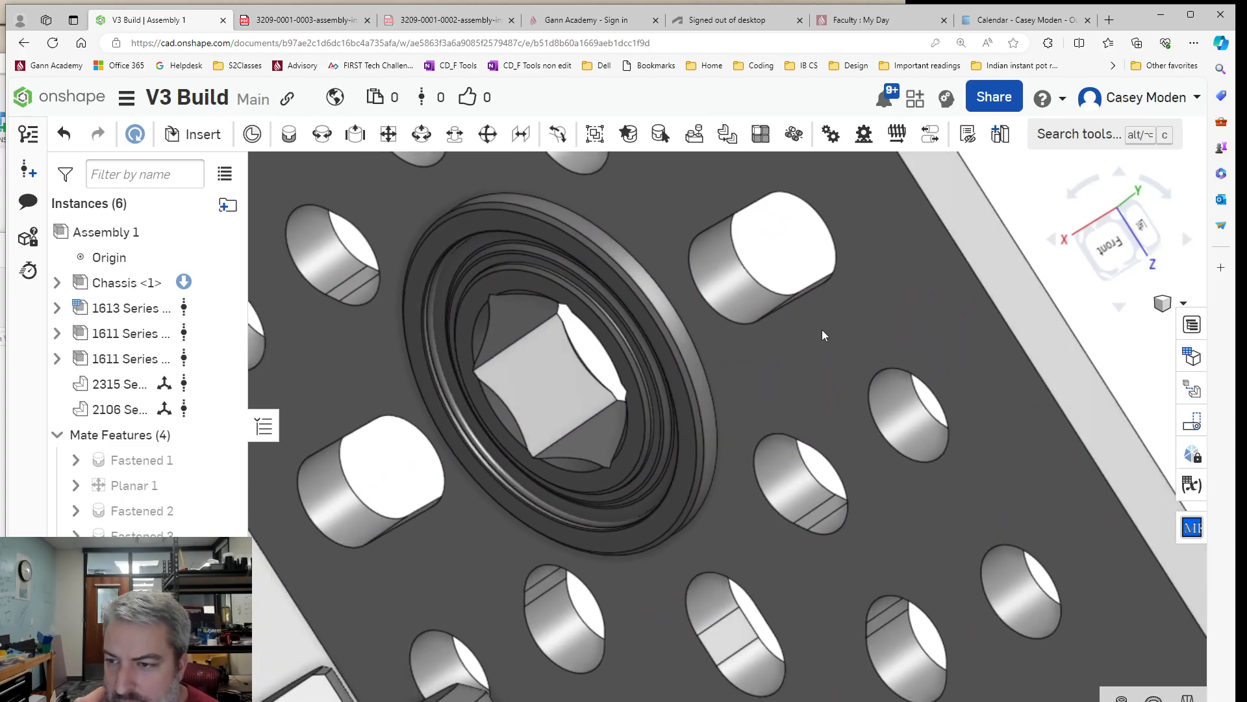
scroll(821, 330, down, 5)
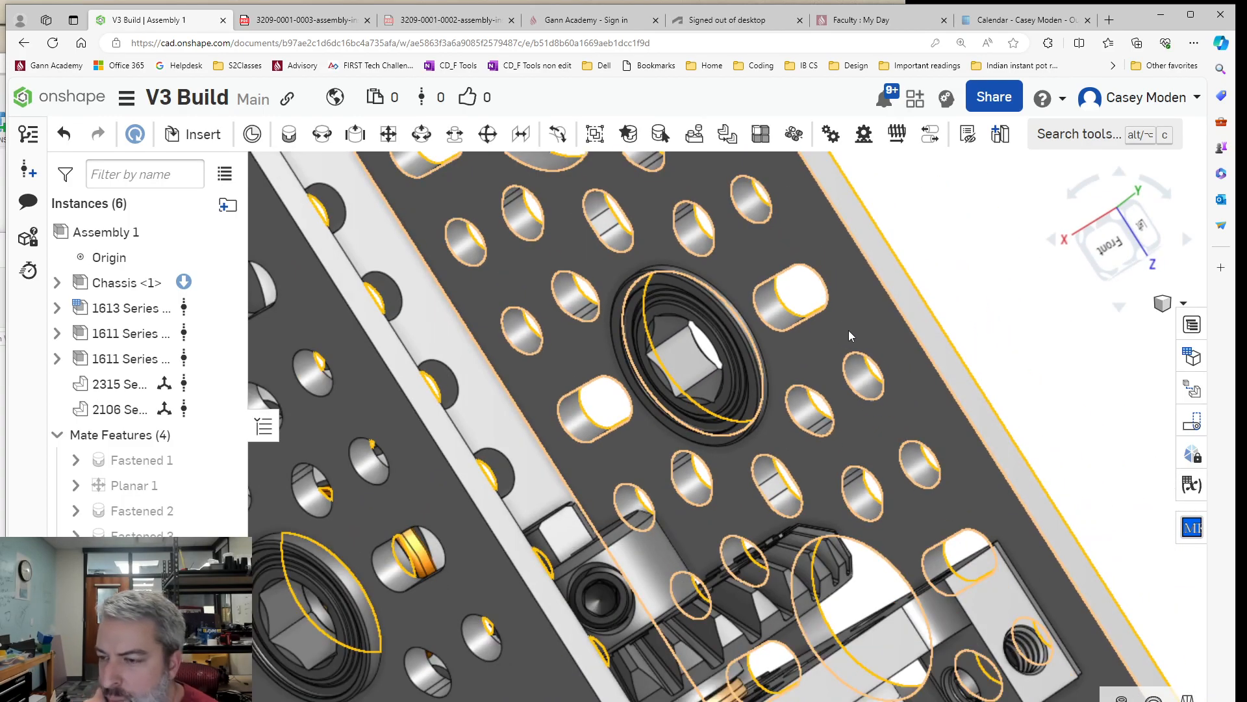
scroll(711, 304, up, 3)
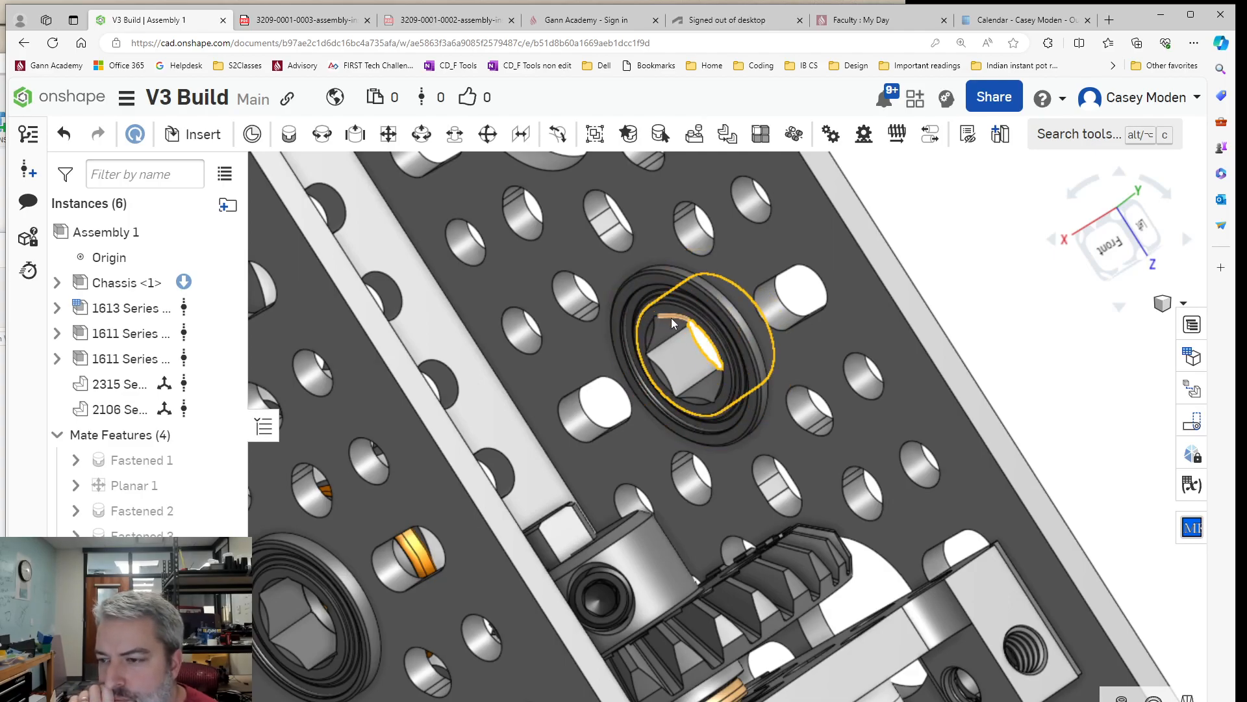
scroll(672, 318, down, 10)
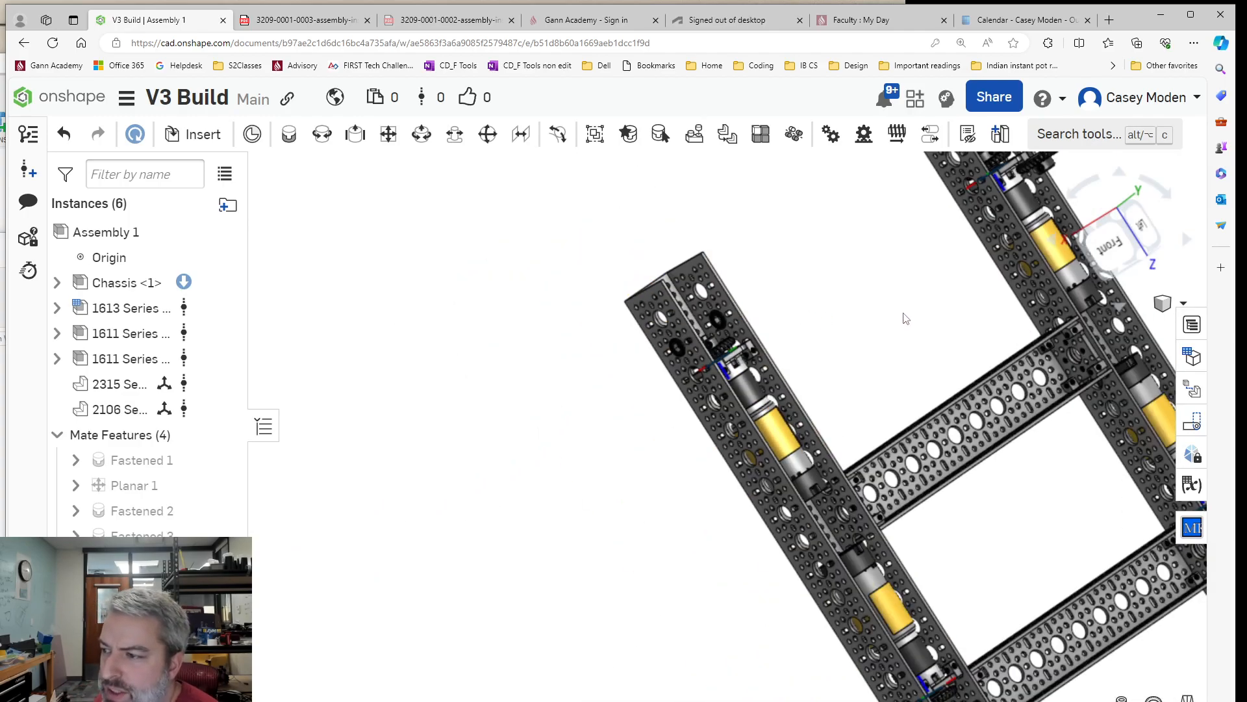
middle_drag(1015, 277, 475, 319)
scroll(414, 247, up, 10)
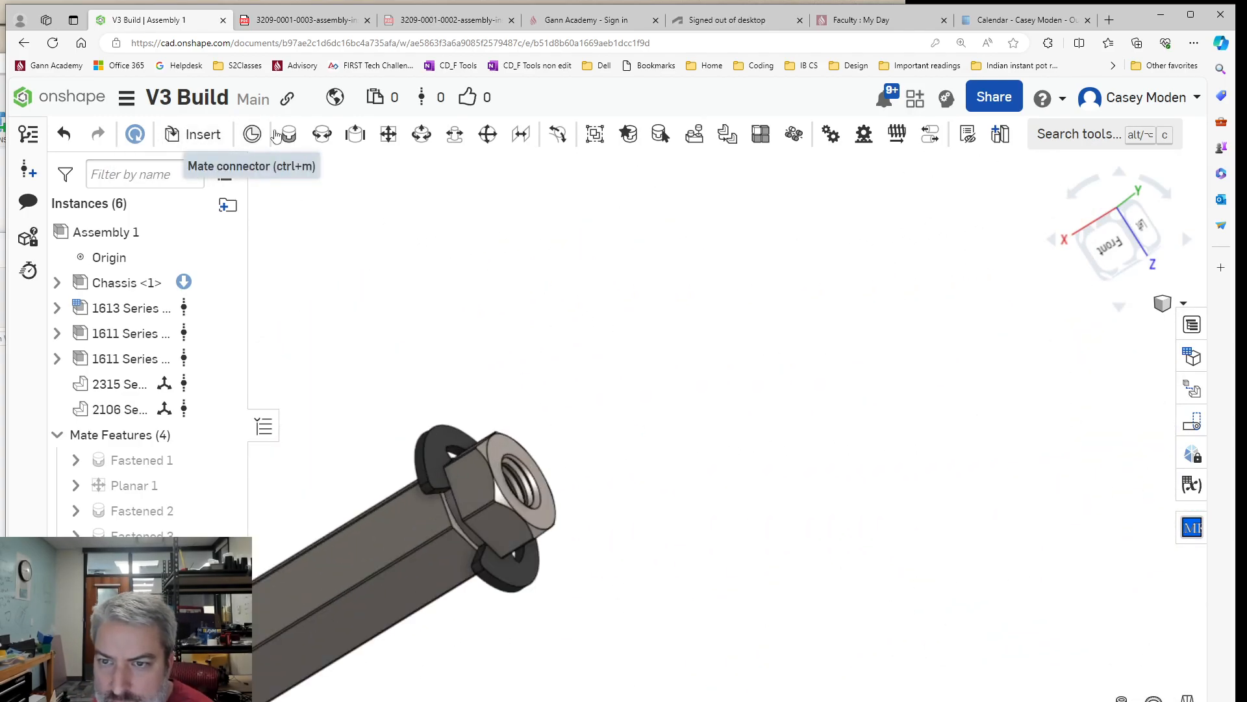
key(m)
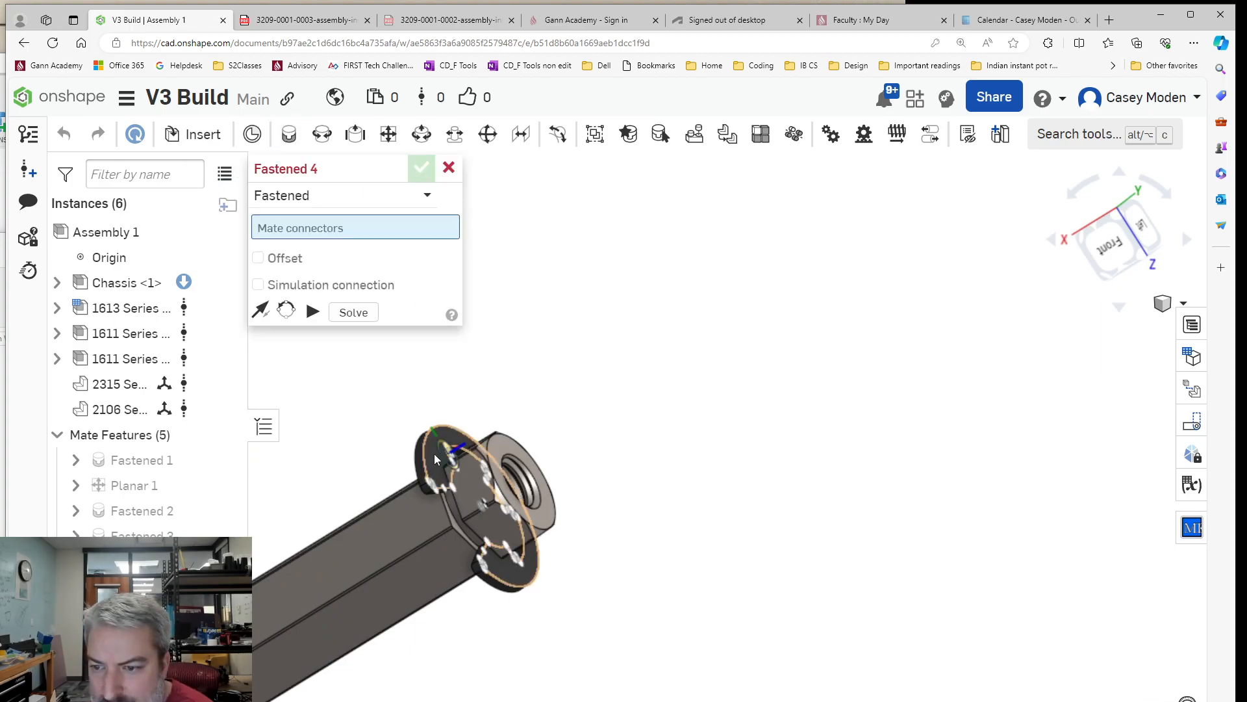
click(434, 453)
right_drag(390, 436, 777, 382)
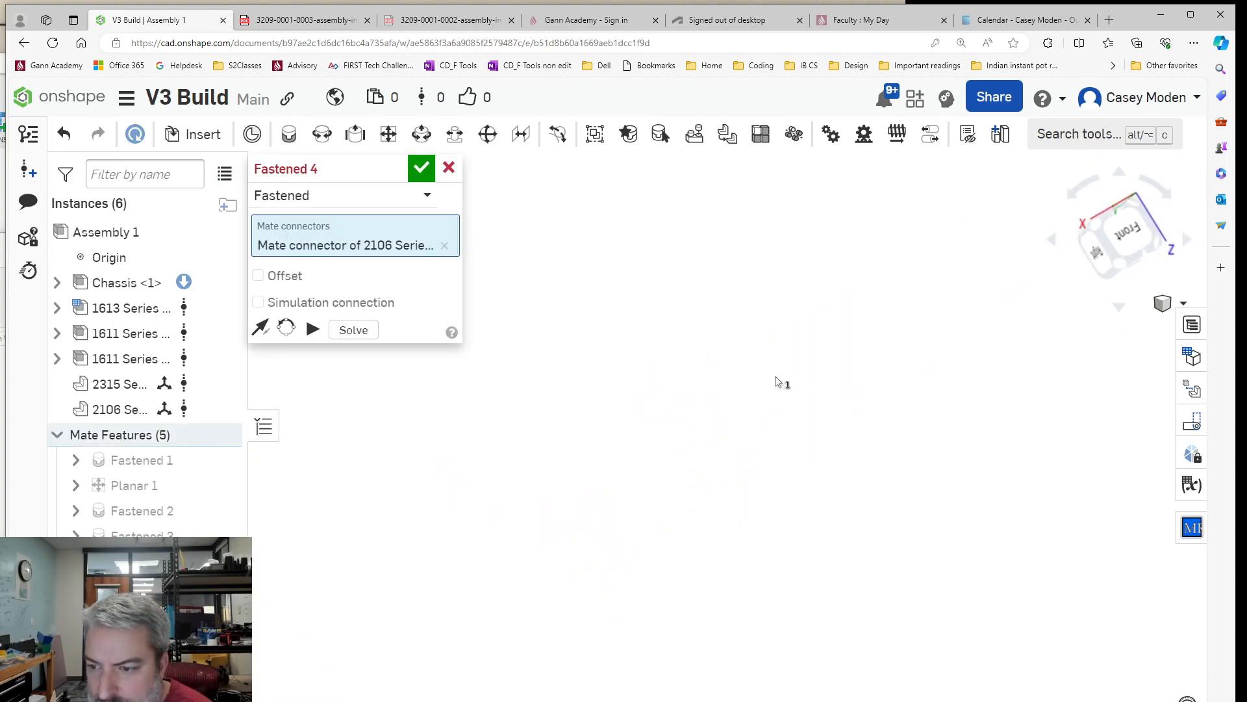
click(449, 168)
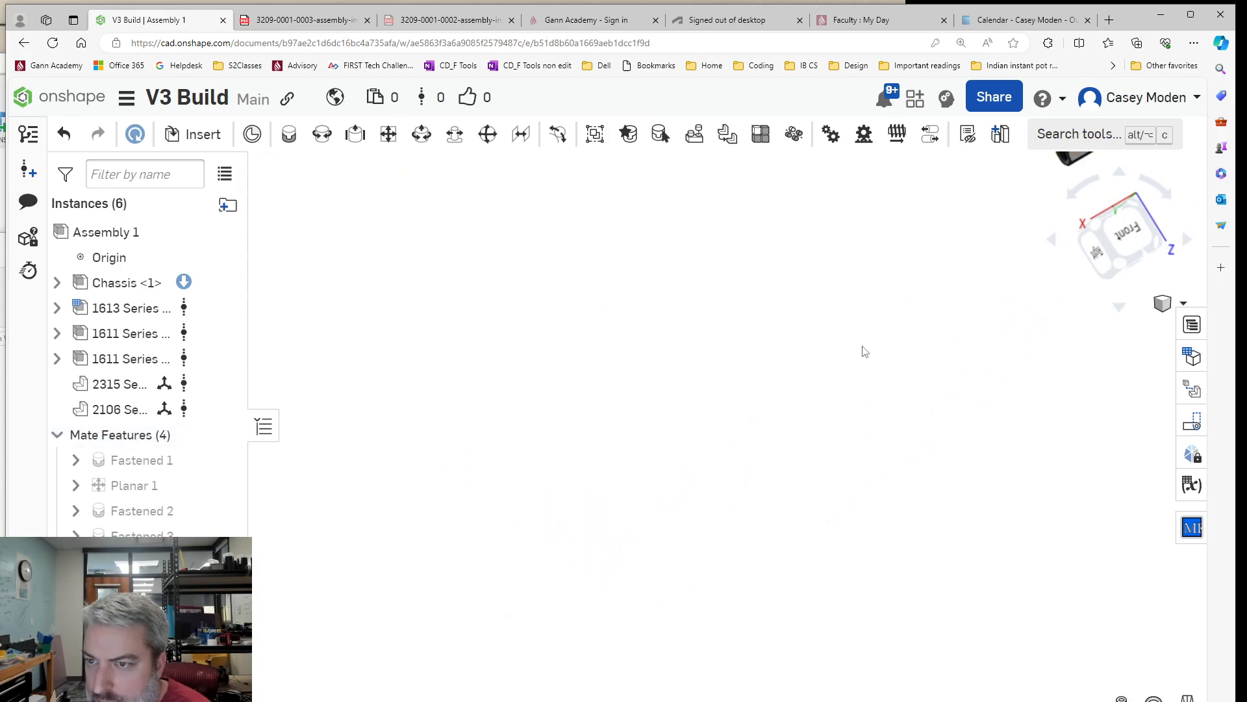
right_drag(864, 353, 803, 501)
scroll(672, 524, up, 4)
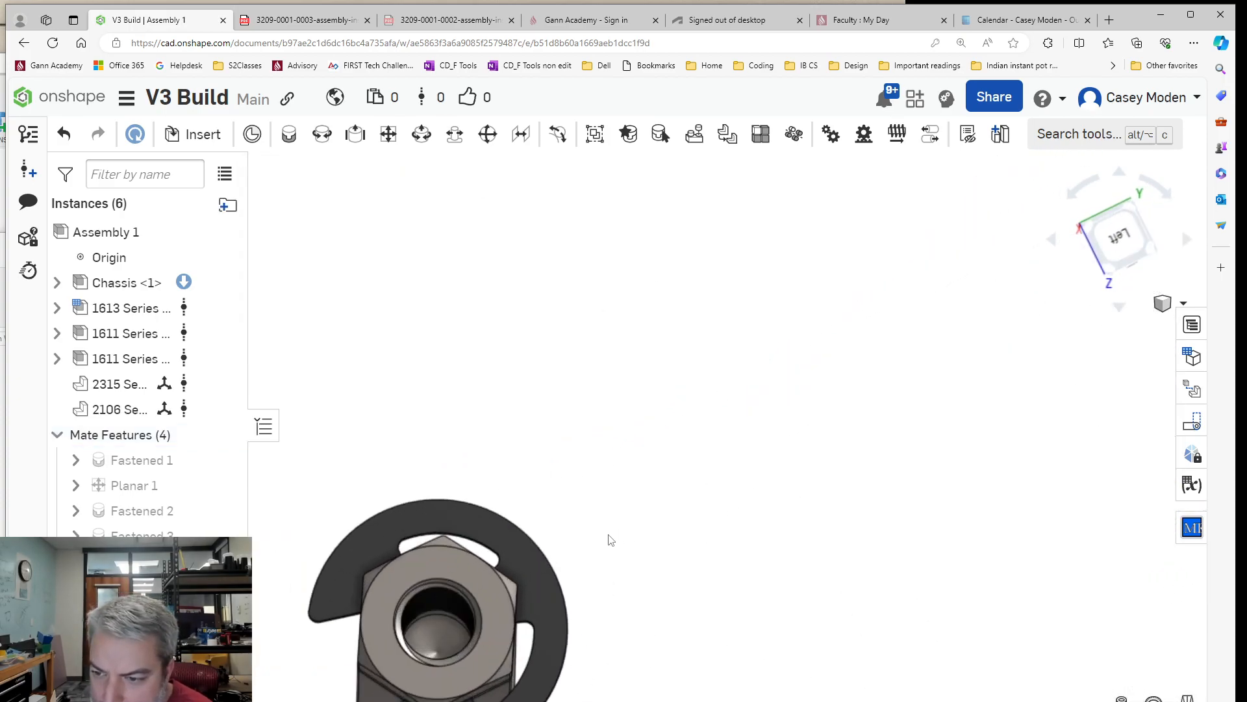
right_drag(579, 536, 625, 510)
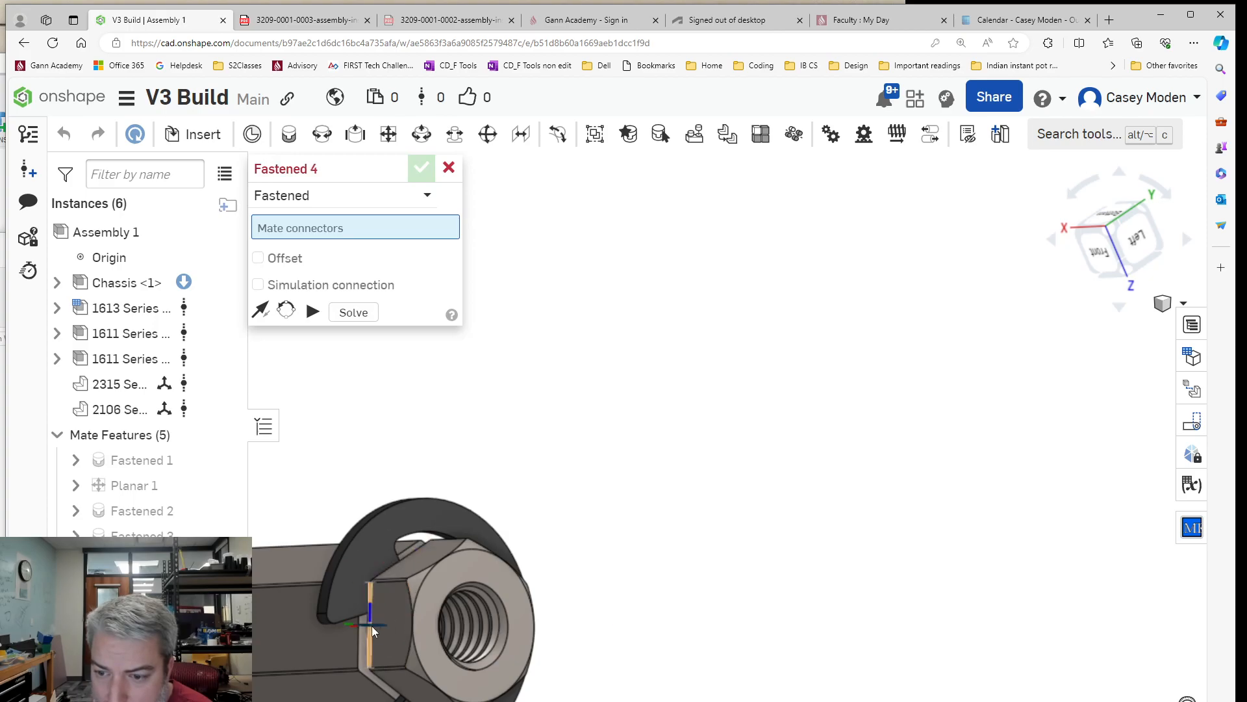
click(455, 619)
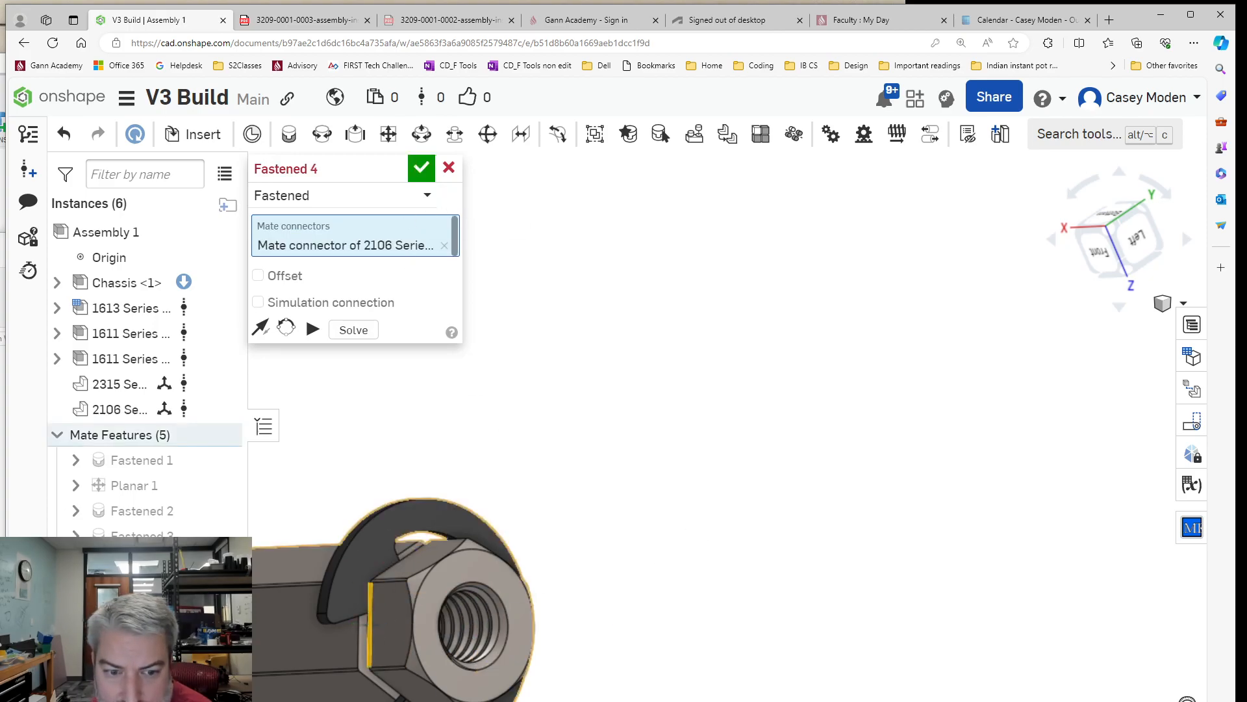
key(Escape)
middle_drag(331, 340, 360, 328)
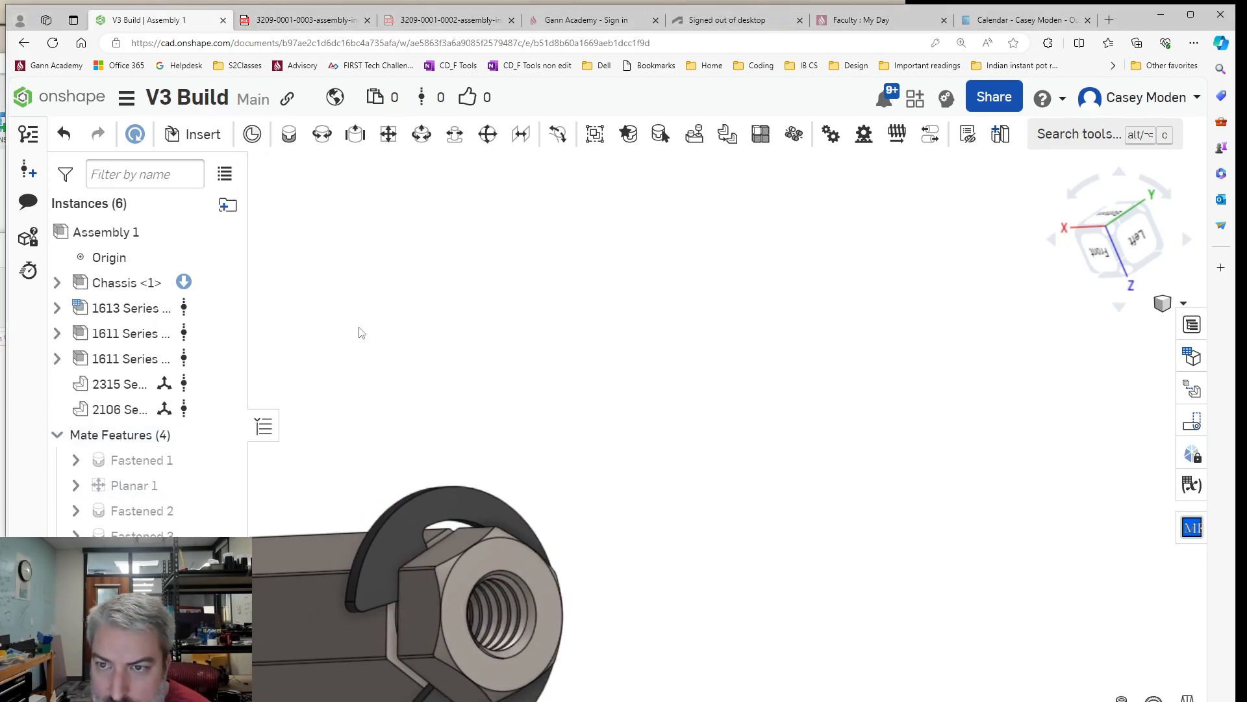
Start a planar mate with its first connector on the outer face of the shaft's E-clip.
click(388, 139)
click(389, 550)
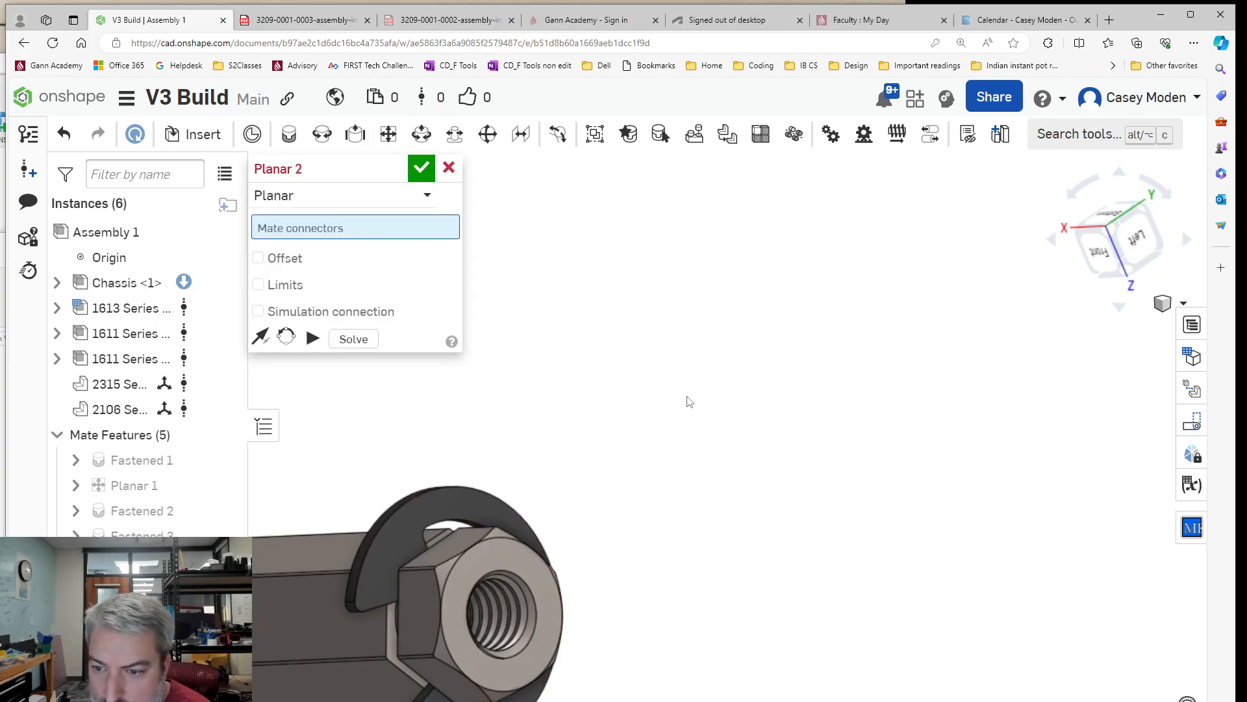
scroll(614, 444, down, 10)
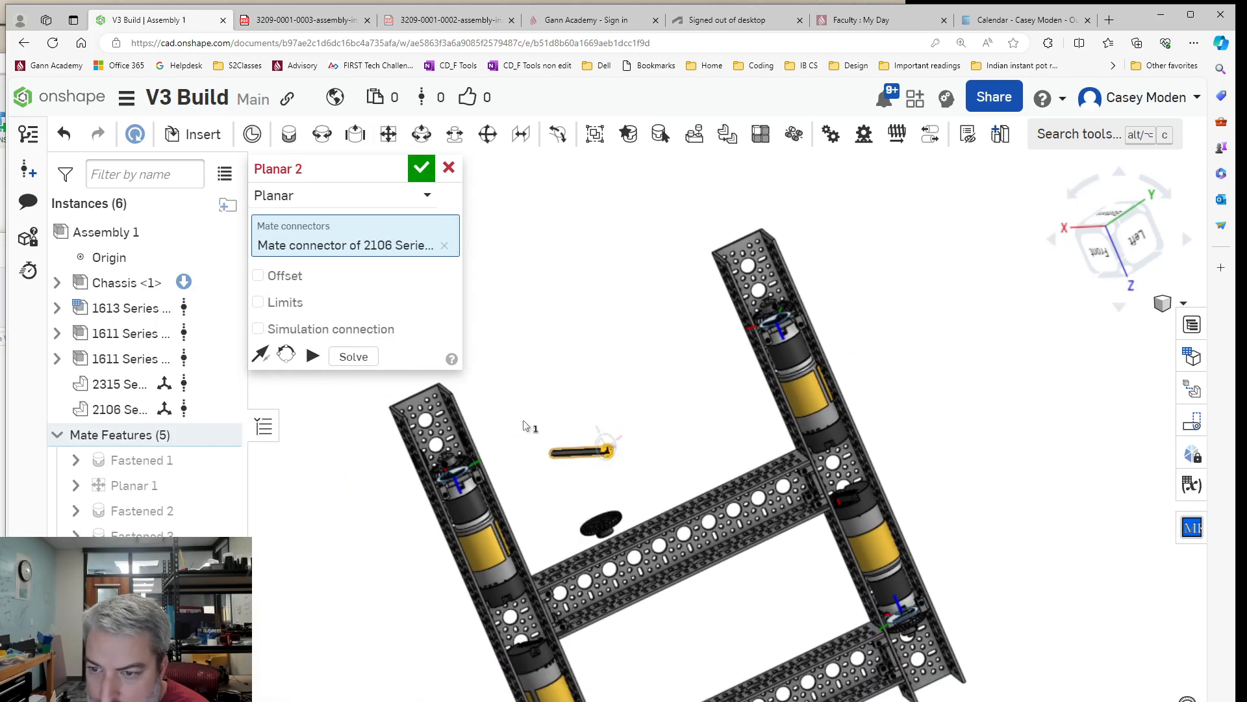
middle_drag(502, 418, 549, 405)
right_drag(549, 405, 574, 413)
scroll(567, 402, up, 10)
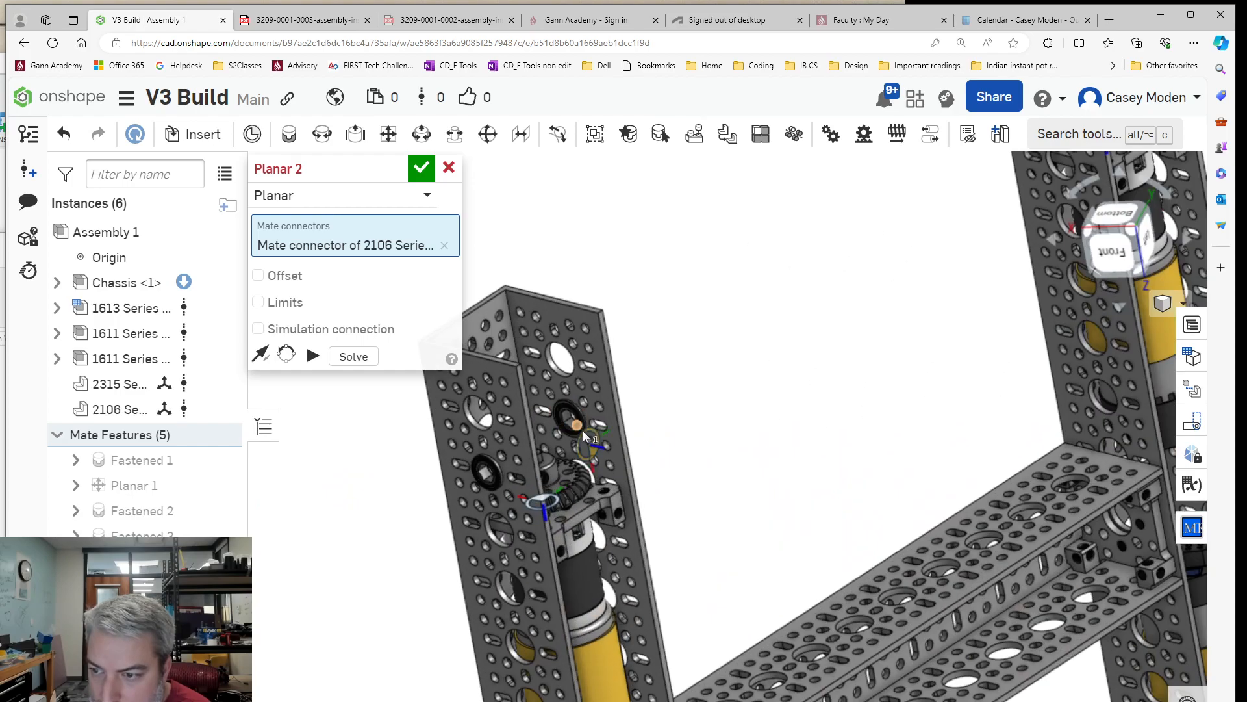
Complete the planar mate on the outer race face of the flanged bearing in the far channel wall, on the inside of the channel.
mouse_move(609, 364)
right_down()
mouse_move(582, 353)
mouse_move(609, 367)
right_up()
scroll(559, 338, up, 8)
scroll(611, 369, down, 6)
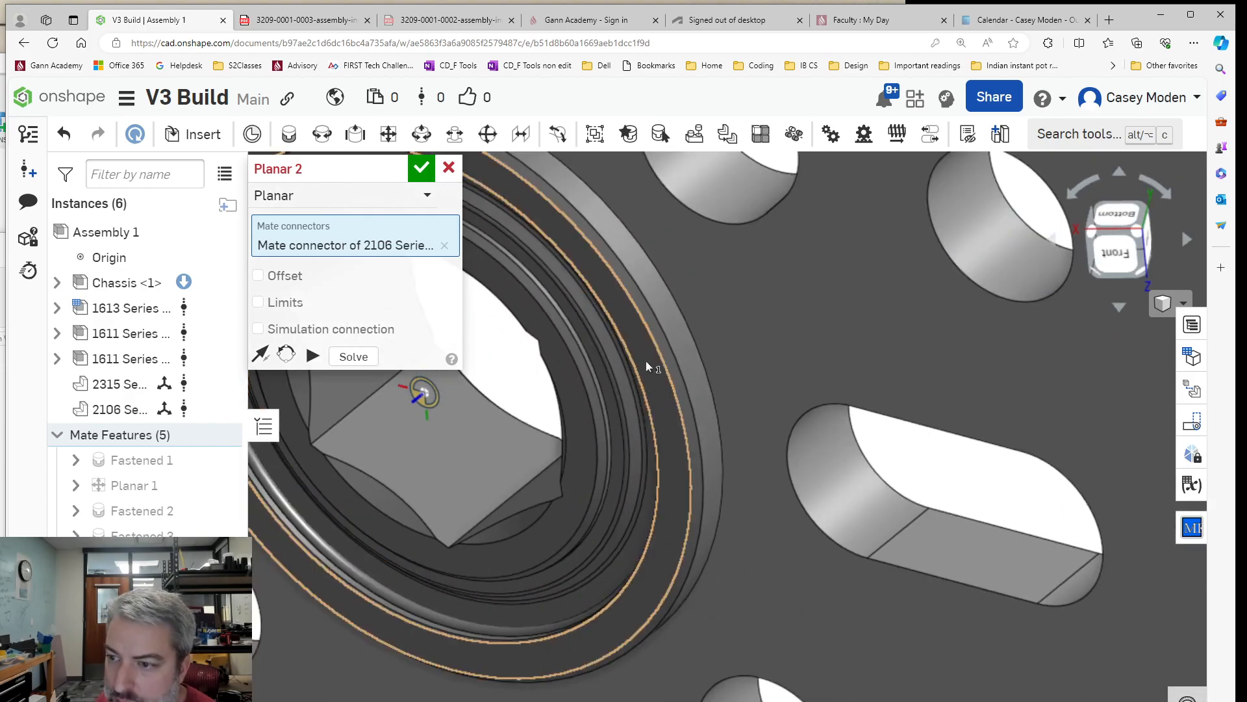
click(648, 379)
scroll(689, 540, down, 8)
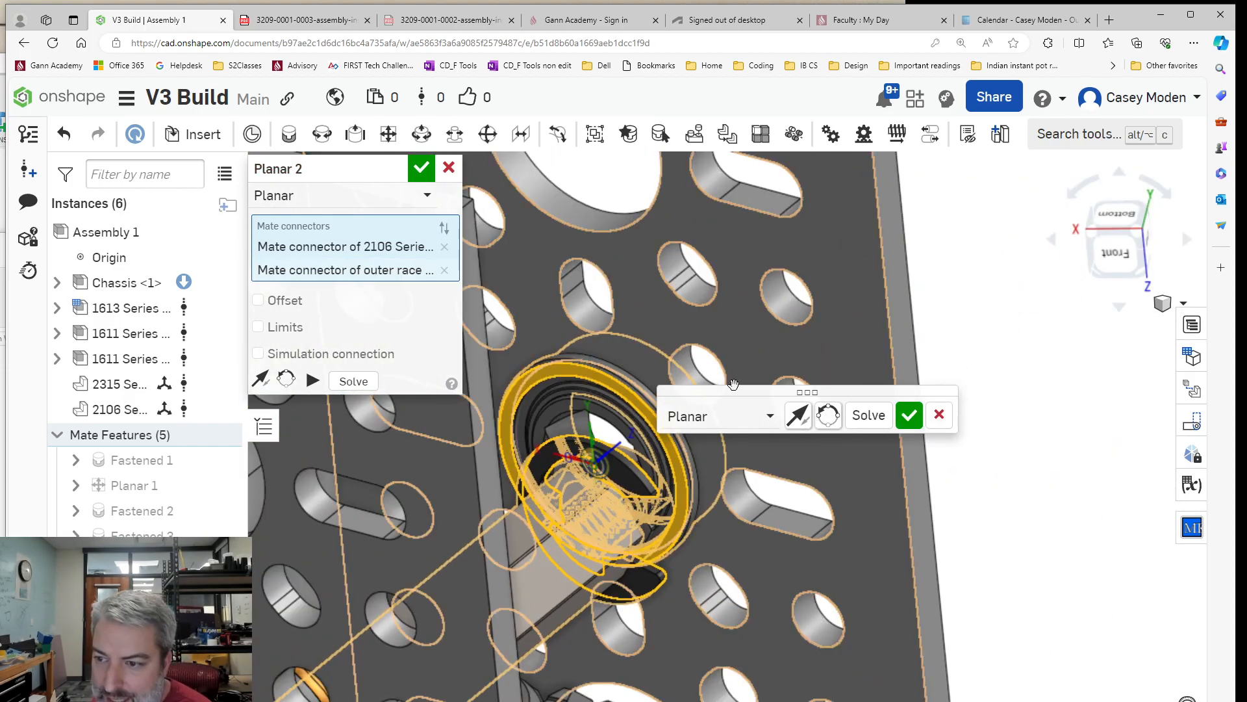
right_drag(773, 448, 710, 378)
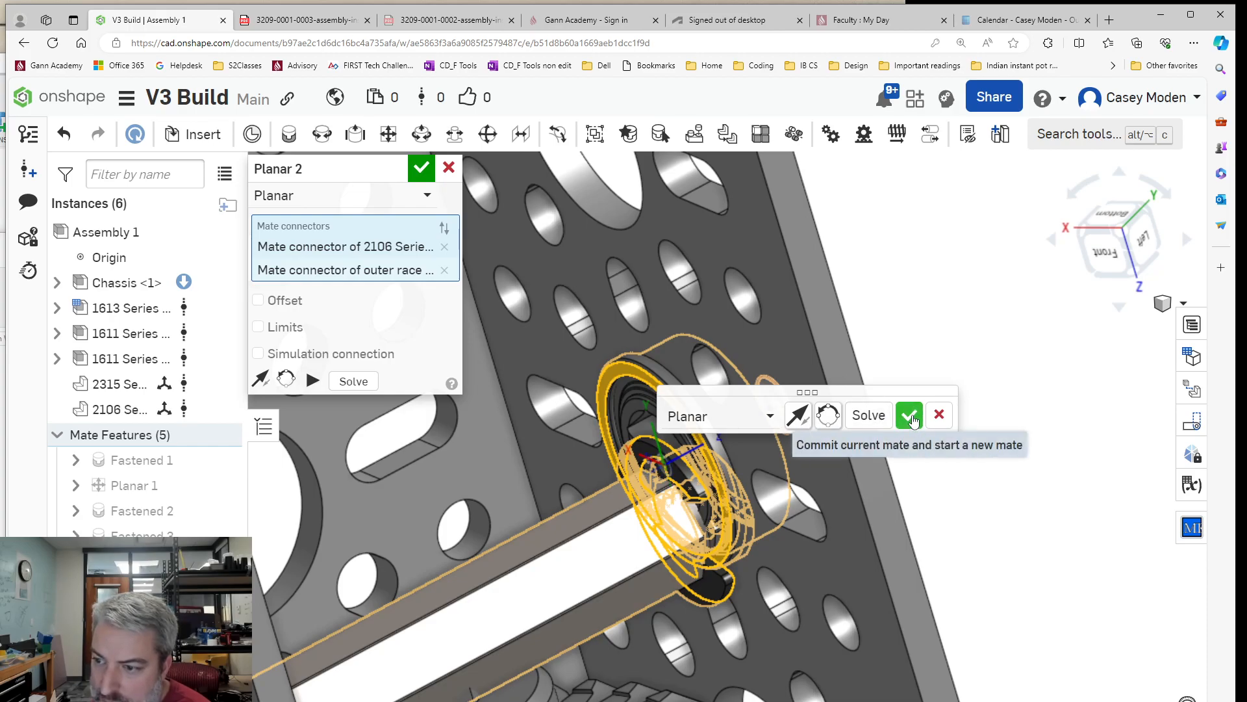
click(910, 416)
click(448, 167)
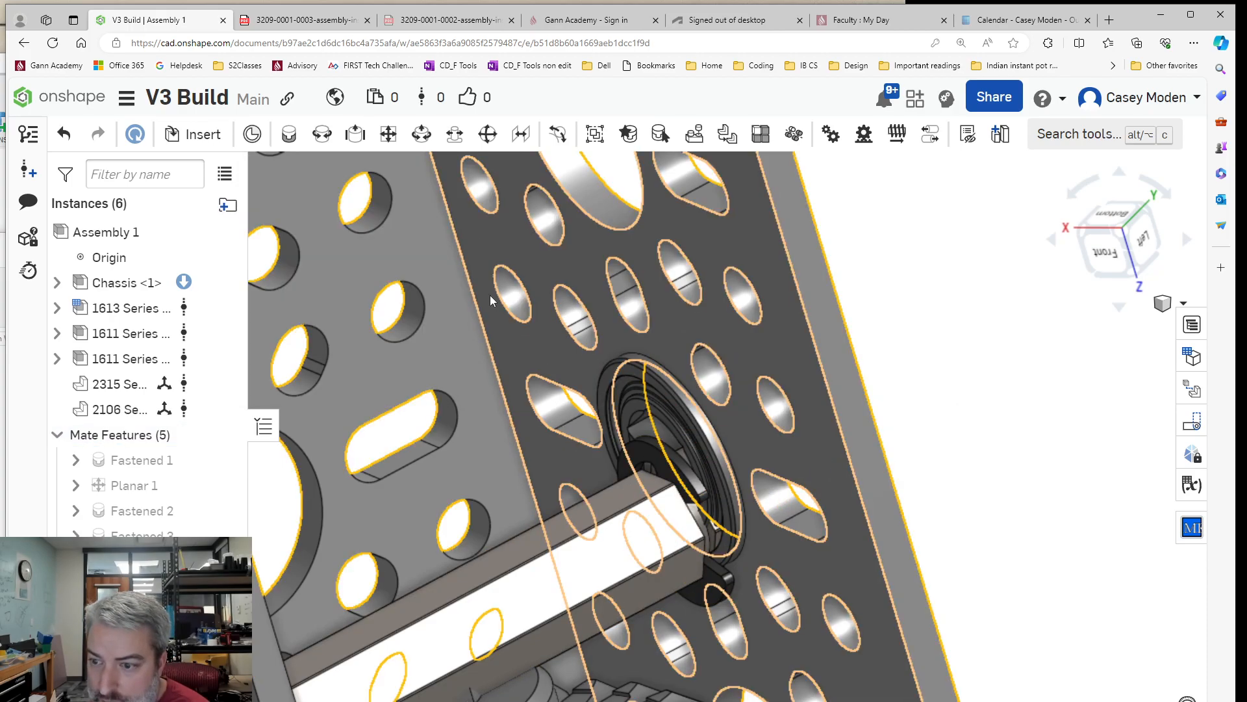
Move the shaft along its planar mate until it sits clear beyond the open end of the channel.
click(510, 607)
scroll(516, 552, down, 3)
drag(500, 555, 376, 220)
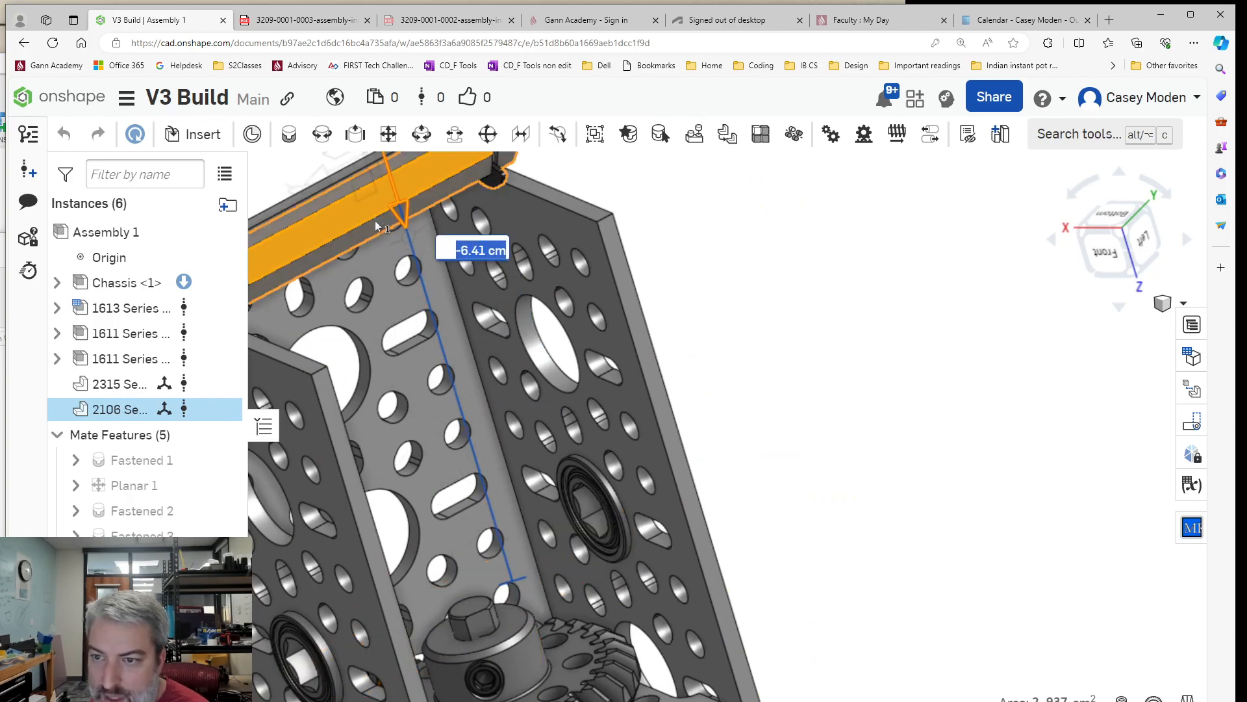
scroll(473, 418, up, 3)
scroll(430, 369, down, 3)
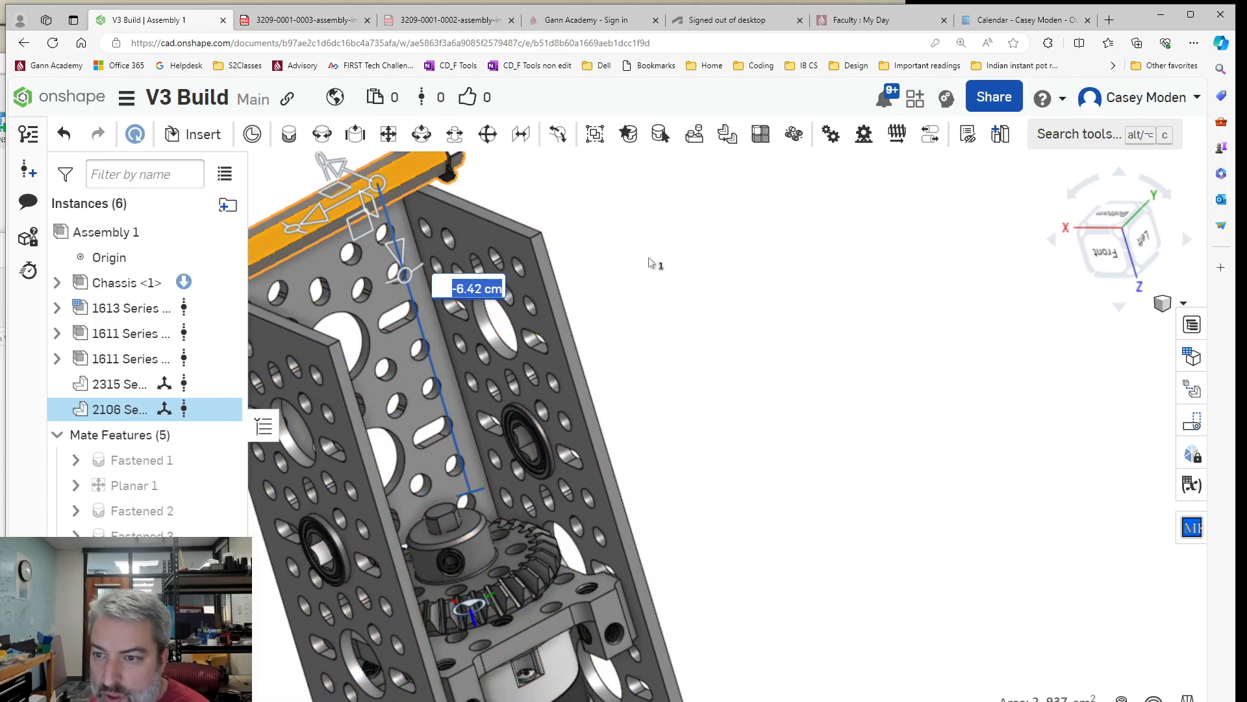
middle_drag(658, 279, 646, 406)
click(647, 406)
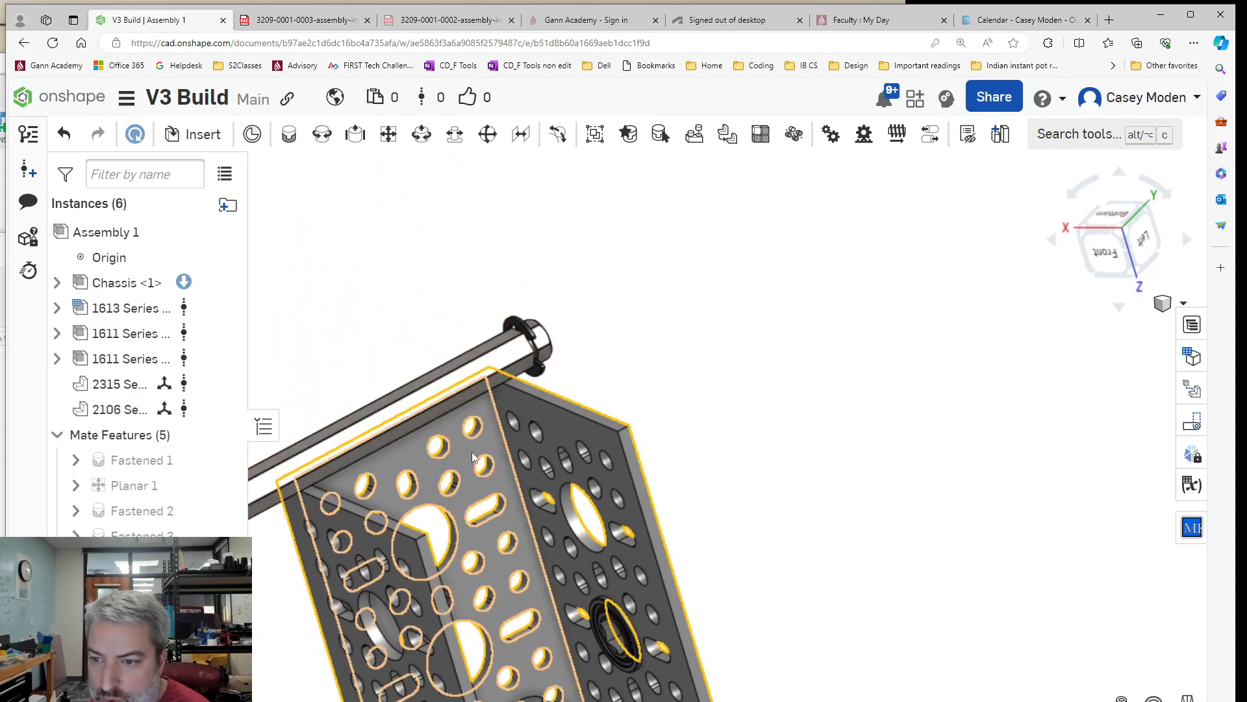
click(480, 382)
drag(504, 438, 484, 231)
click(663, 380)
scroll(575, 250, up, 4)
scroll(372, 240, up, 1)
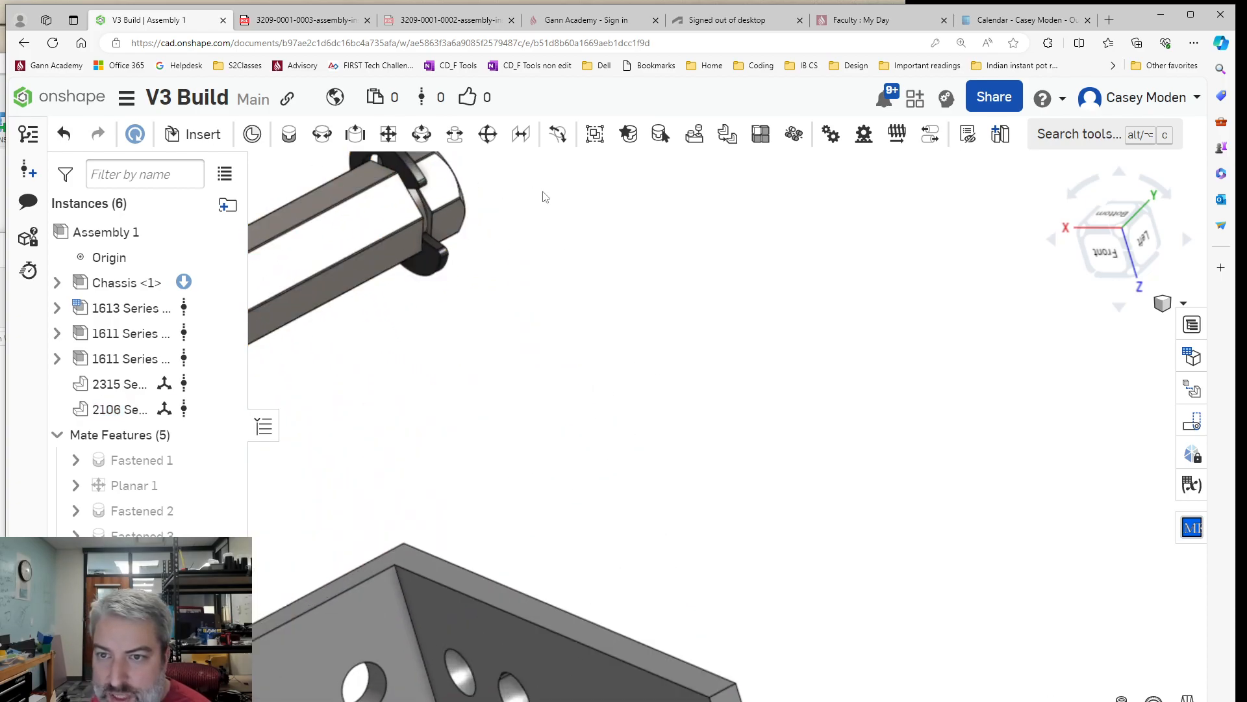
middle_drag(543, 193, 588, 387)
click(388, 136)
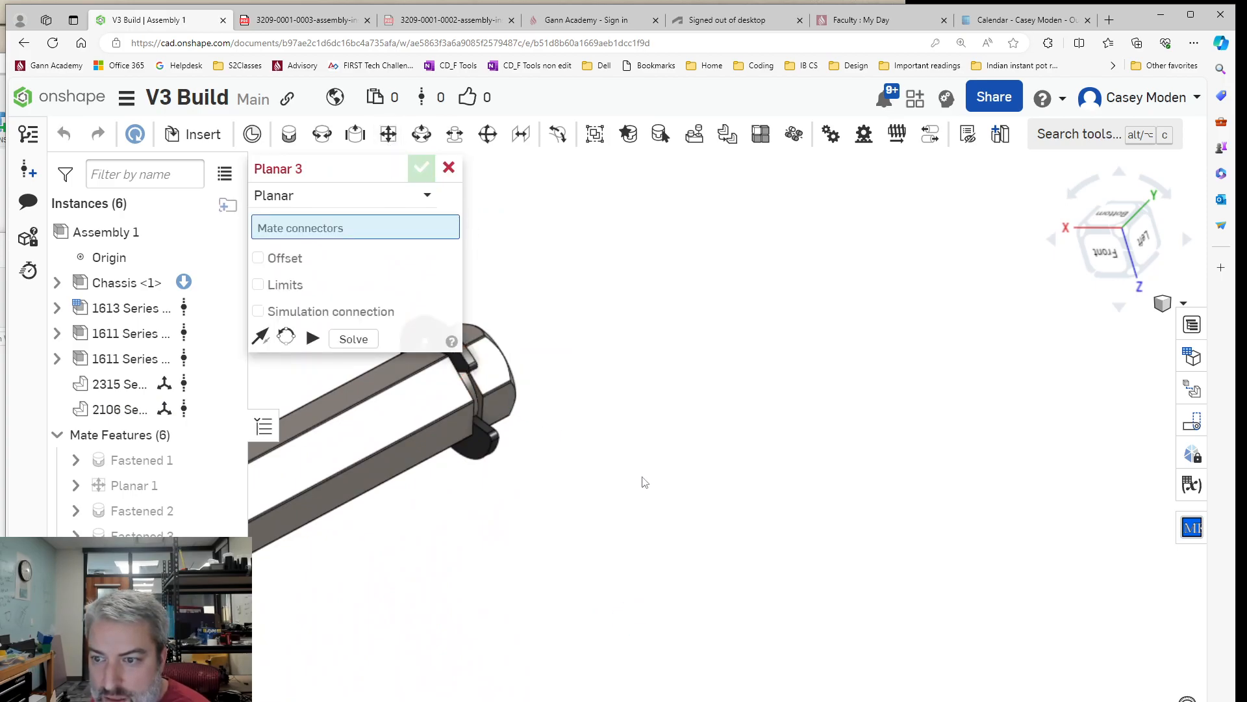
scroll(623, 505, down, 3)
scroll(584, 474, up, 3)
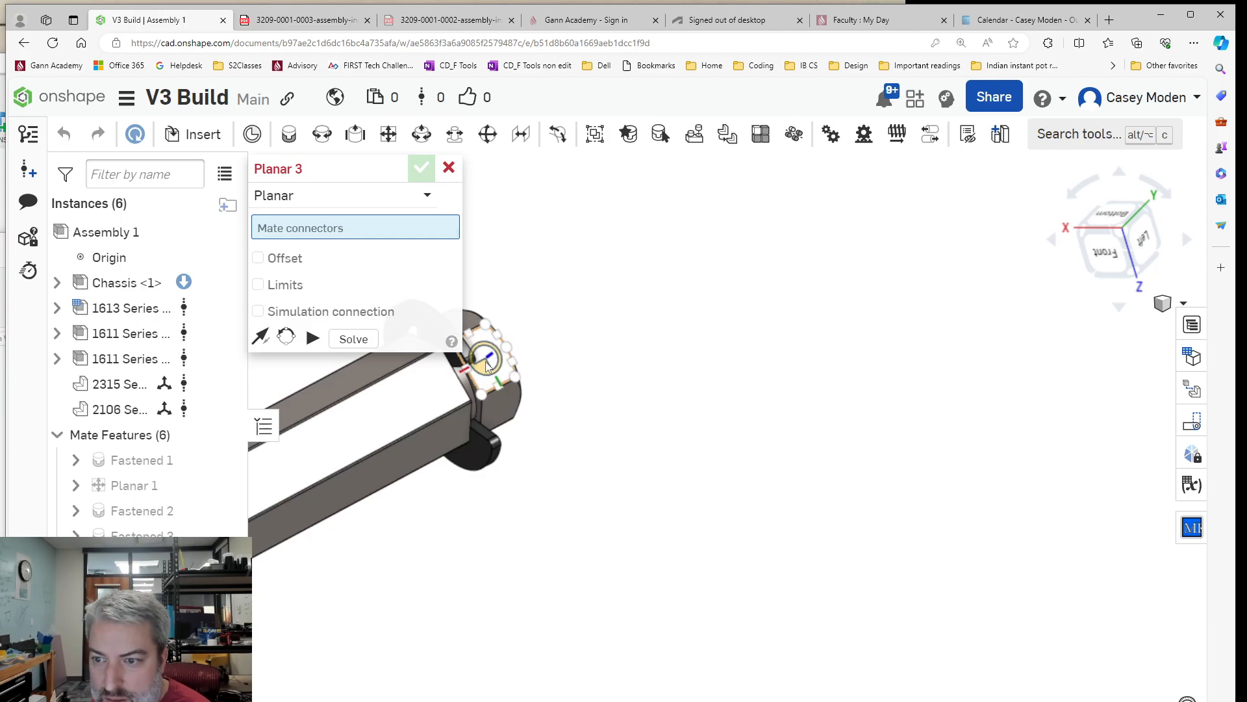
click(487, 363)
scroll(614, 492, down, 6)
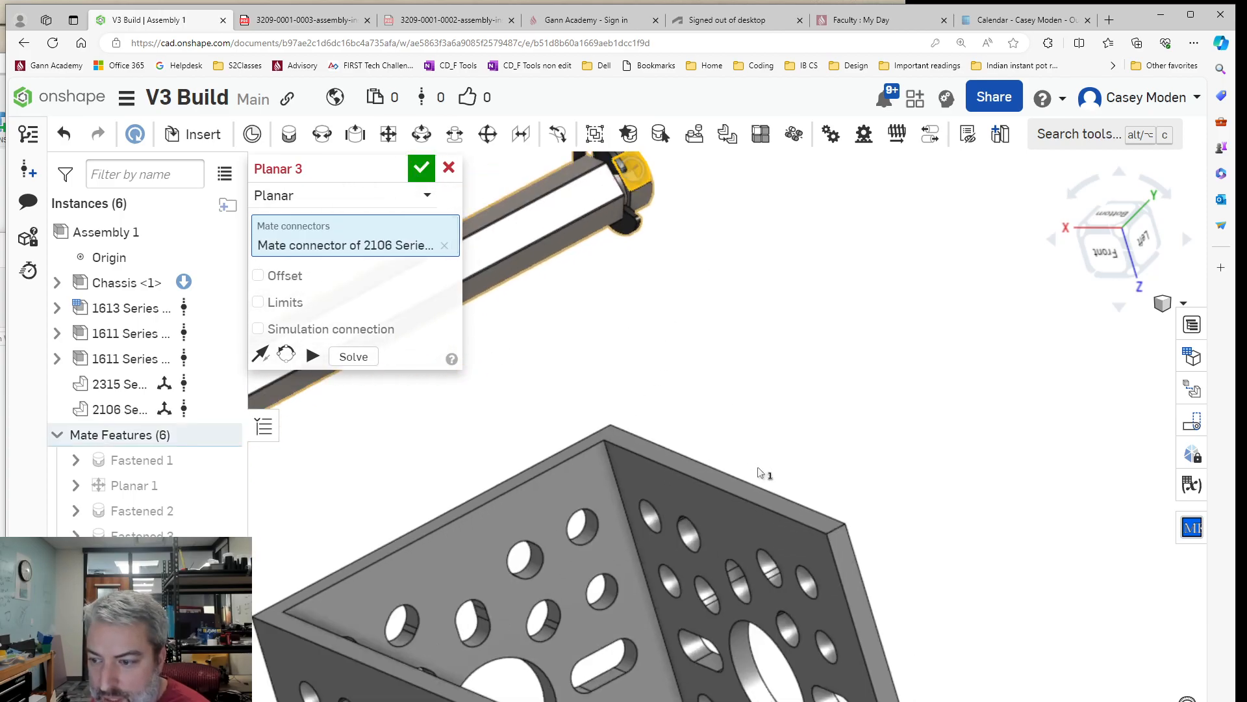
scroll(818, 563, up, 1)
scroll(793, 504, up, 8)
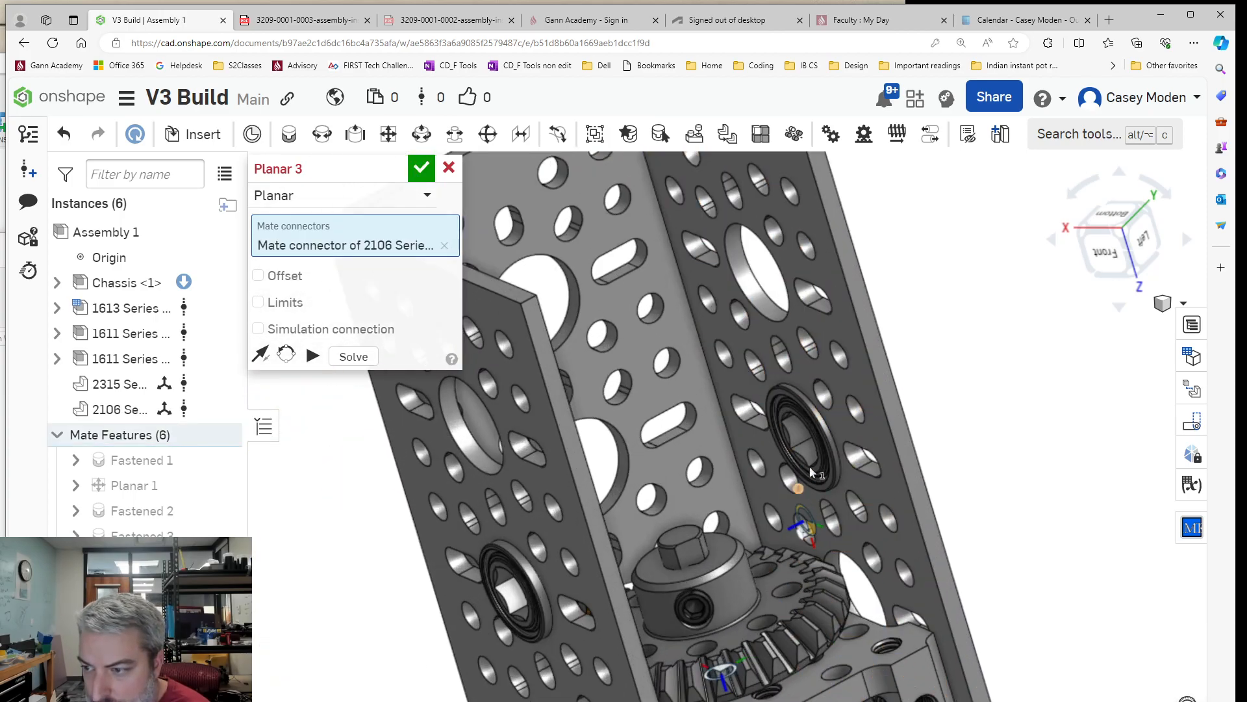
key(n)
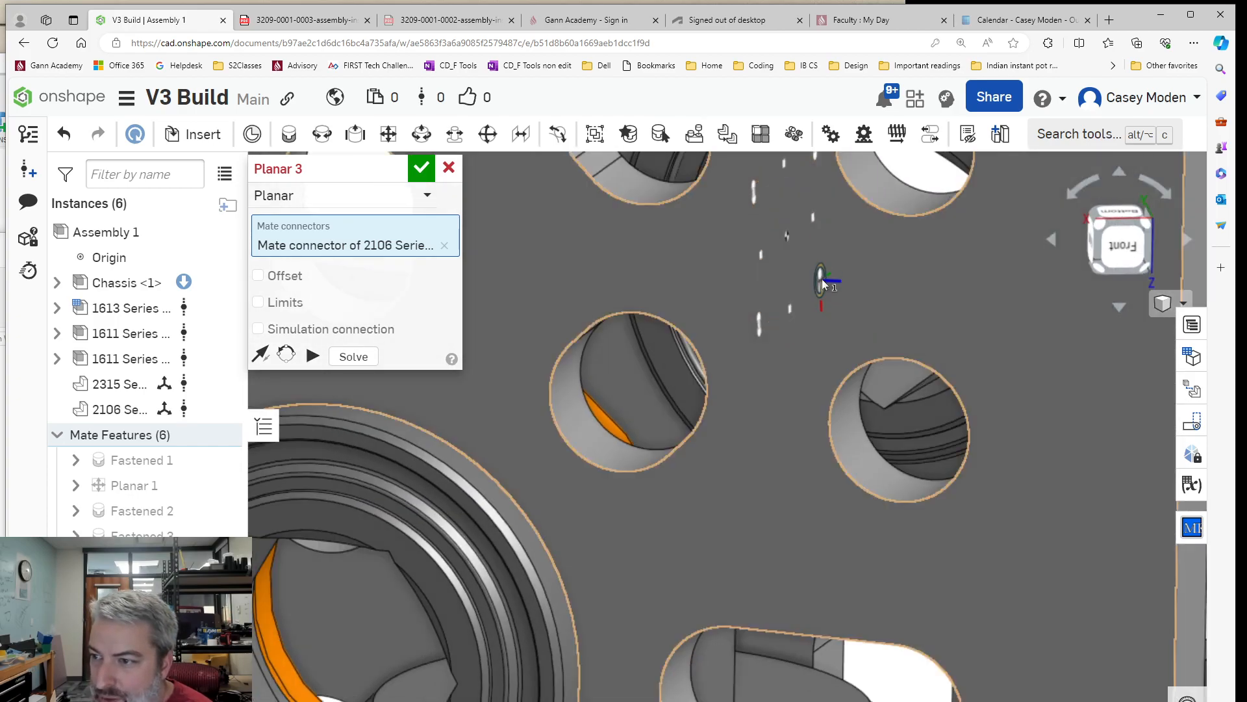
right_drag(821, 278, 782, 291)
scroll(632, 335, down, 6)
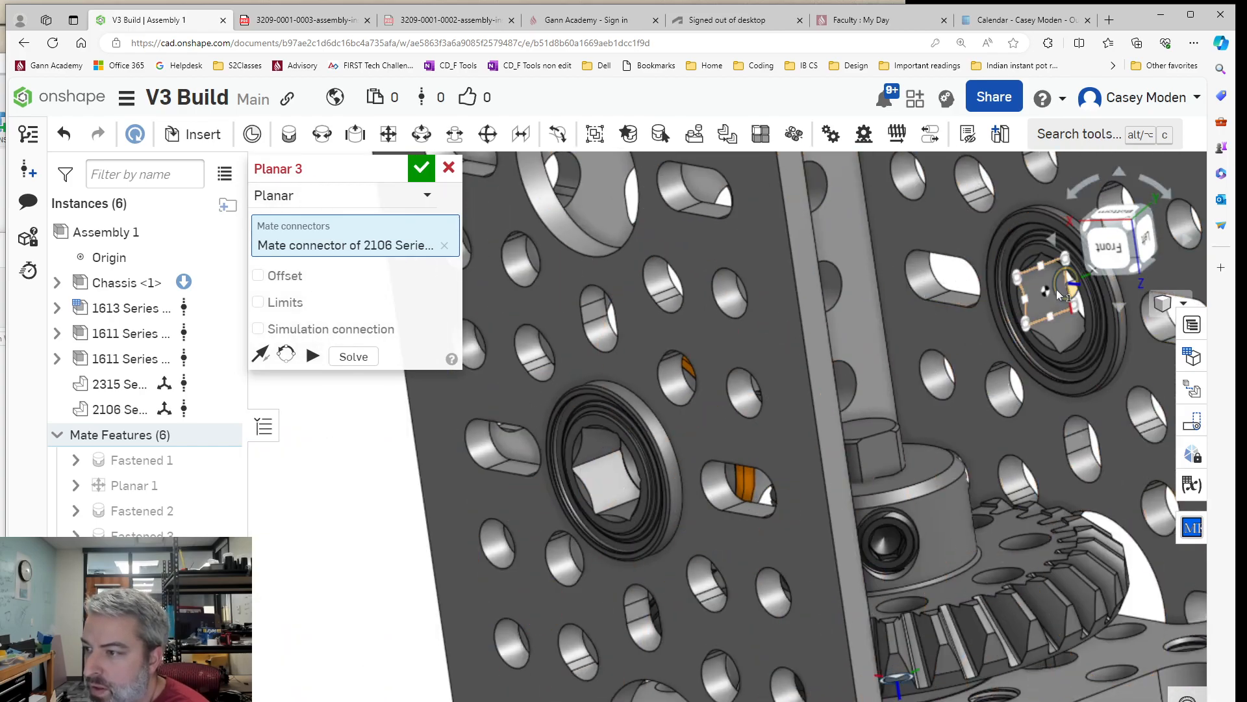
click(1056, 290)
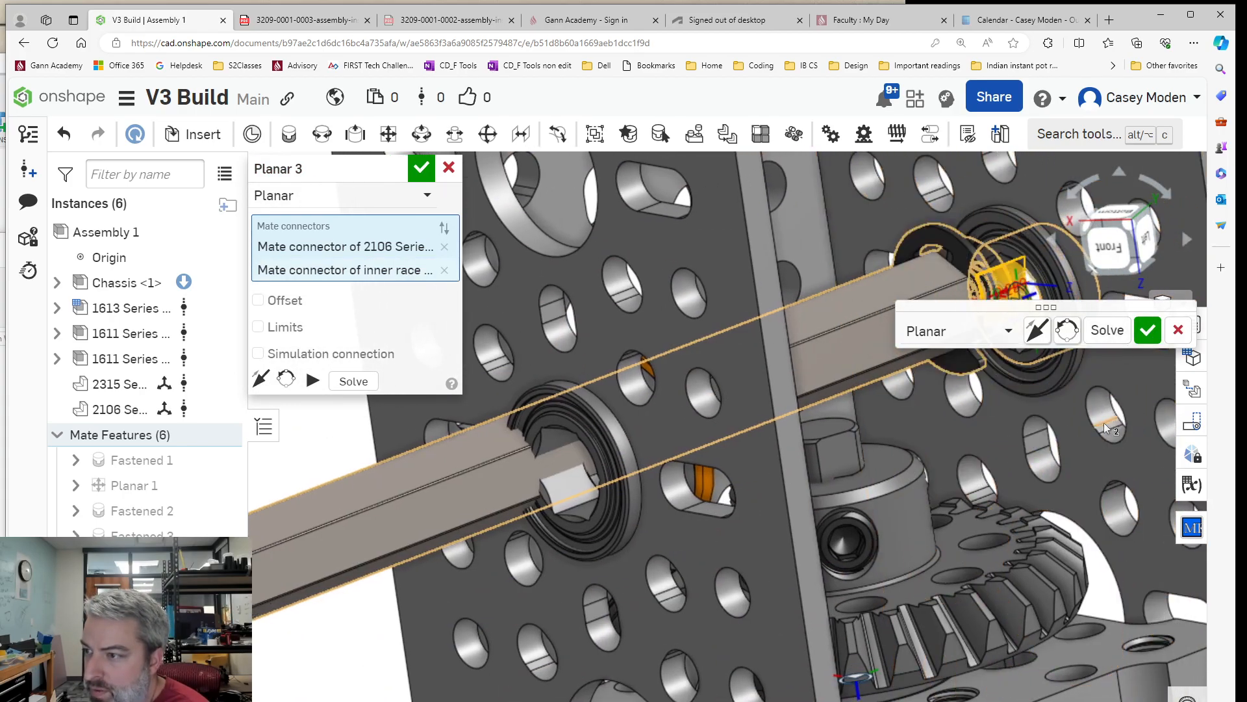
right_drag(1097, 408, 1056, 403)
middle_drag(1057, 404, 758, 524)
mouse_move(909, 489)
right_down()
mouse_move(845, 491)
mouse_move(889, 502)
right_up()
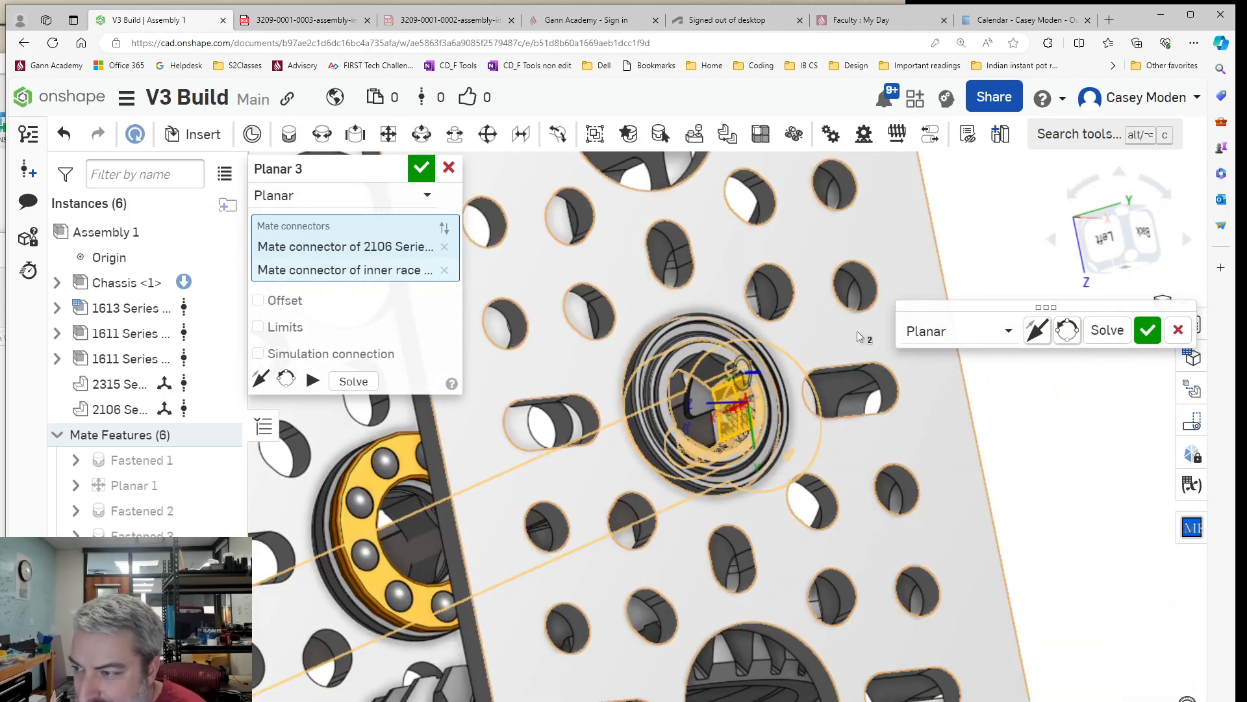
click(1178, 329)
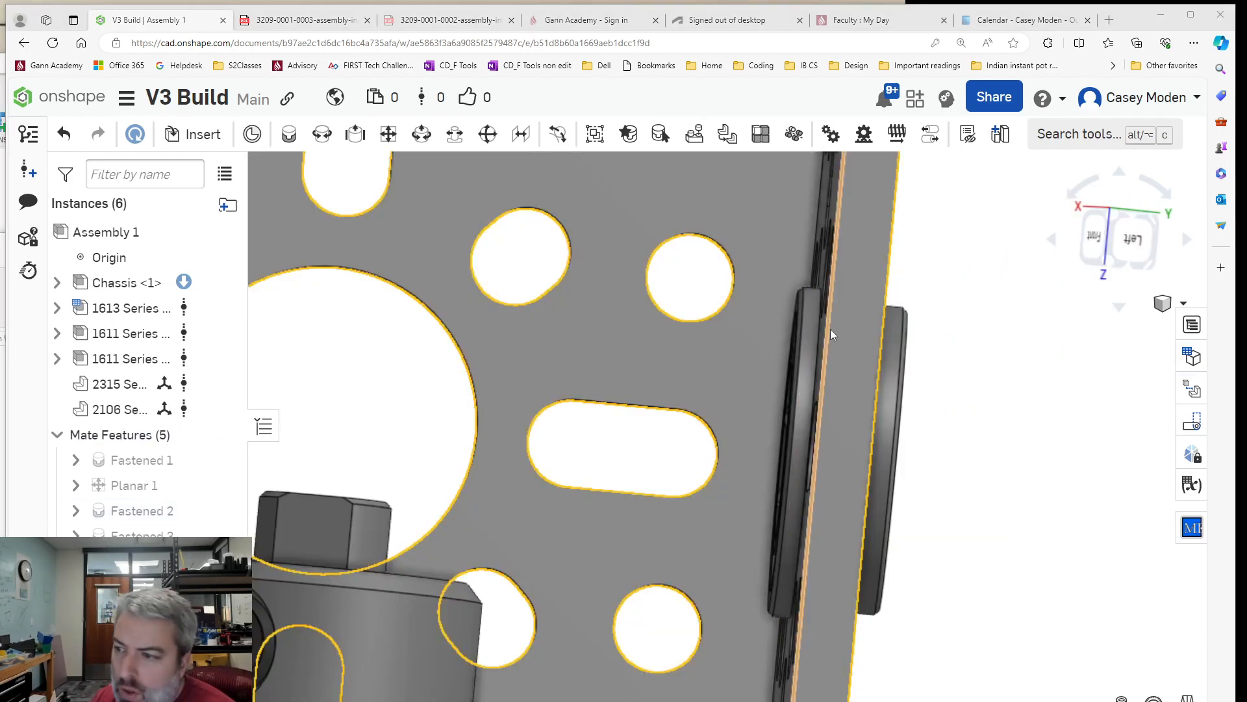
Start a fastened mate with its first connector on the outer face of the E-clip at the shaft's end.
scroll(838, 325, down, 8)
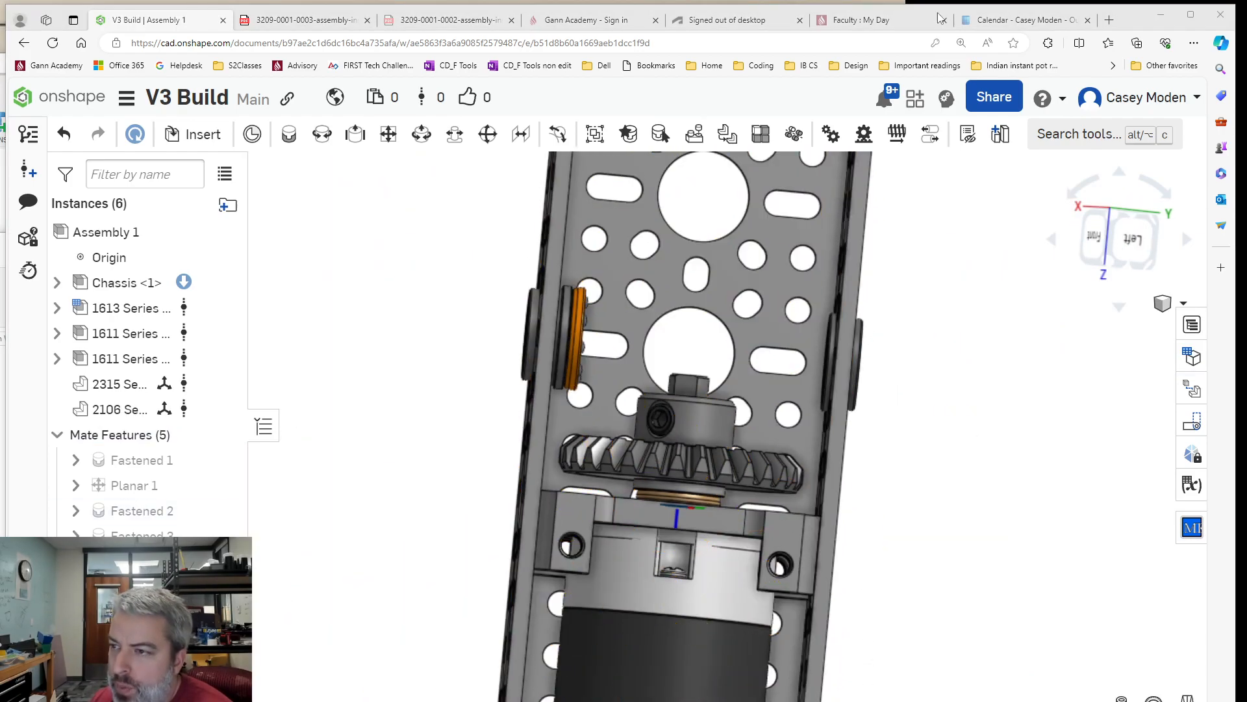
scroll(921, 240, down, 2)
middle_drag(921, 242, 846, 538)
right_drag(951, 309, 737, 307)
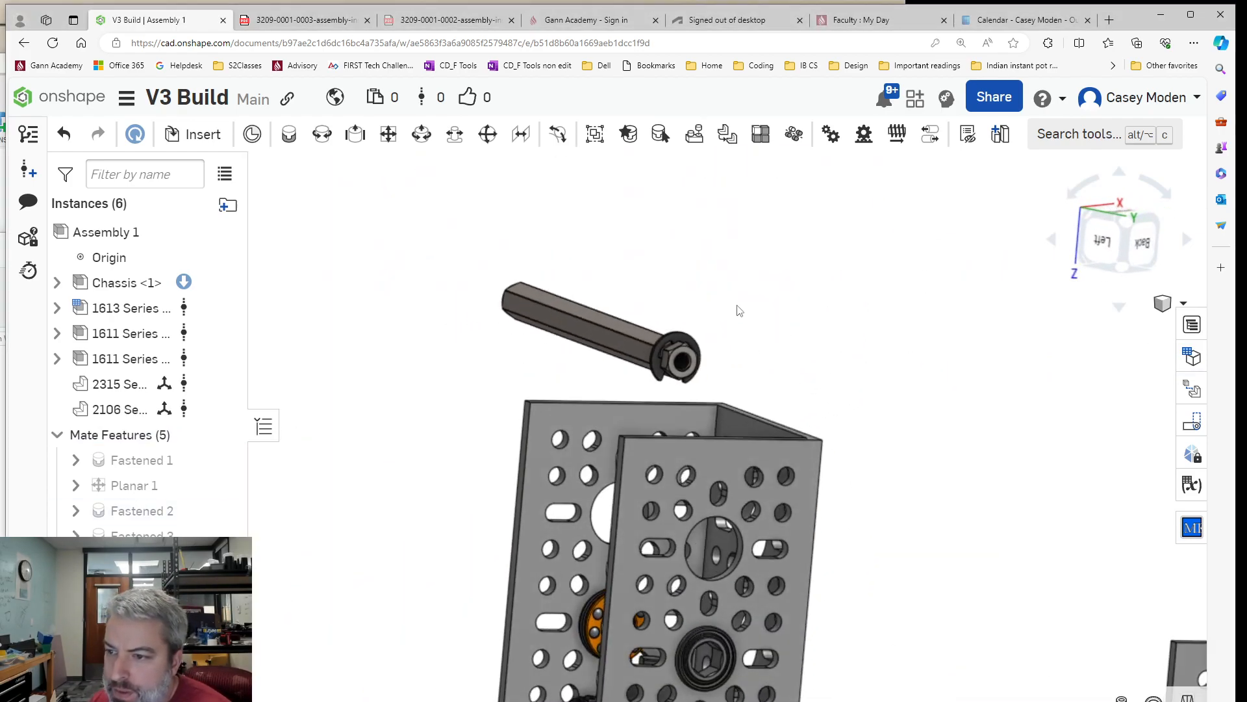
scroll(715, 309, up, 4)
scroll(565, 382, up, 3)
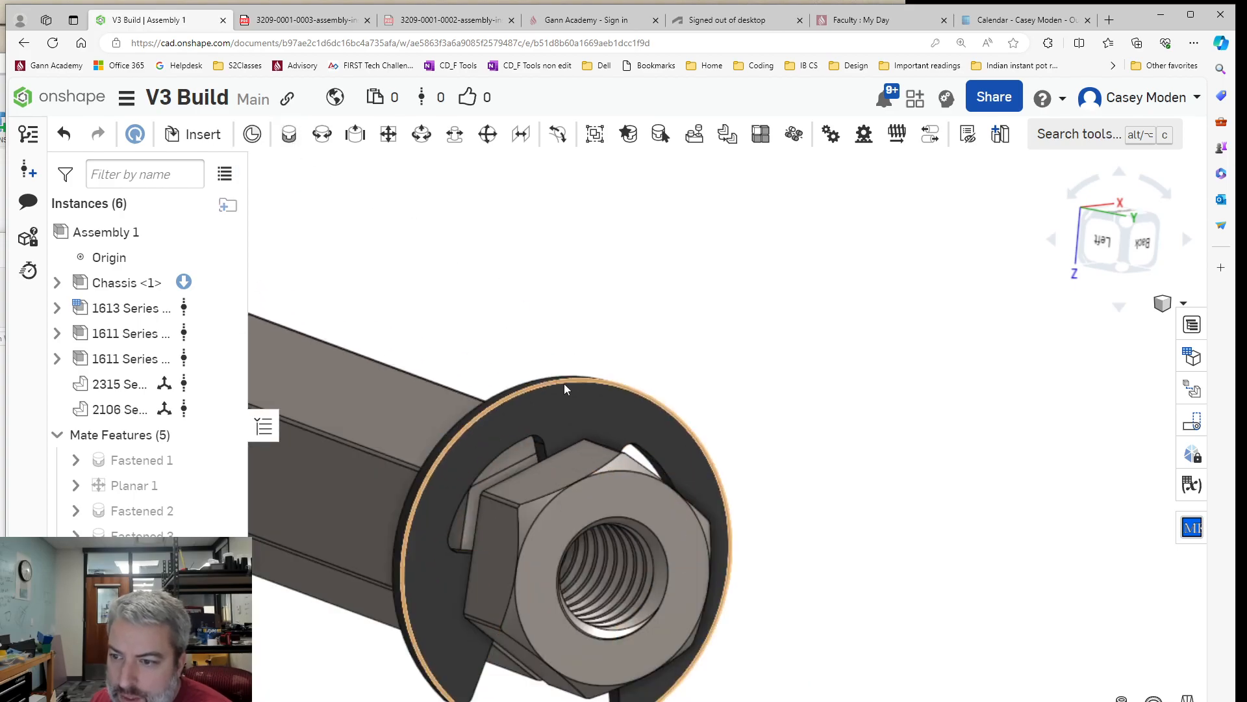
click(578, 408)
Try to complete the fastened mate on the inner race face of the flanged bearing in the far channel wall.
scroll(820, 370, down, 5)
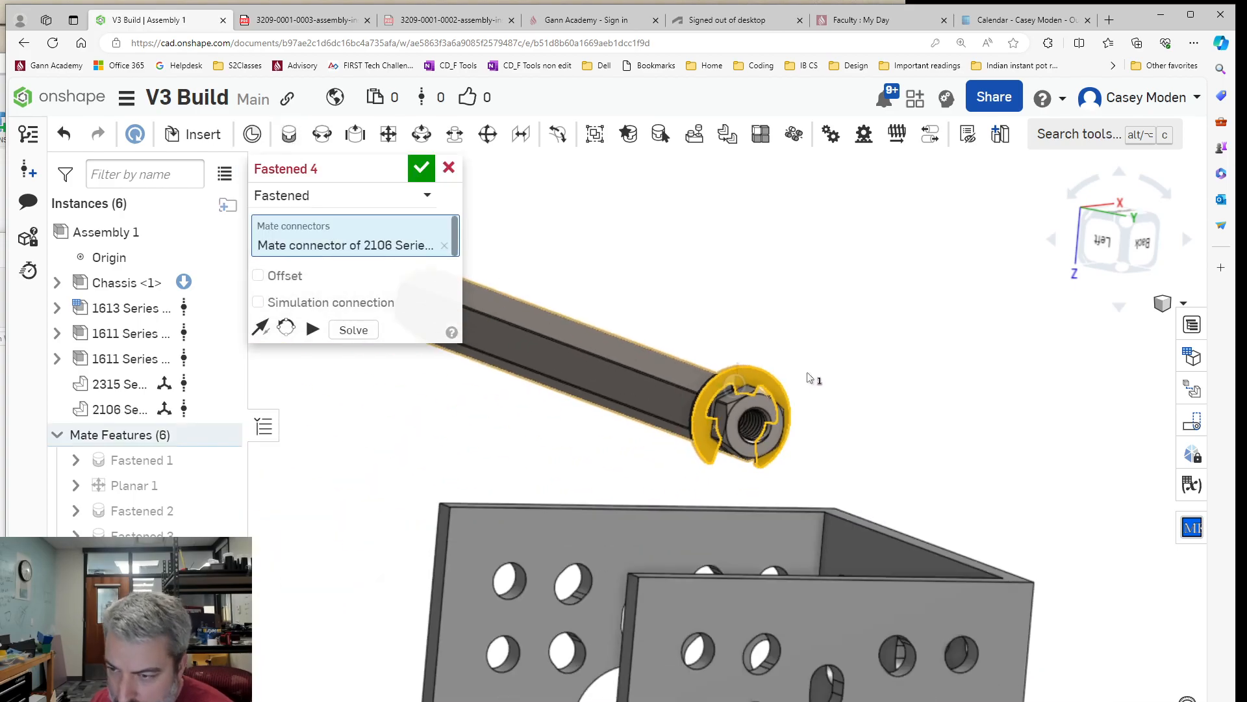
right_drag(810, 370, 780, 416)
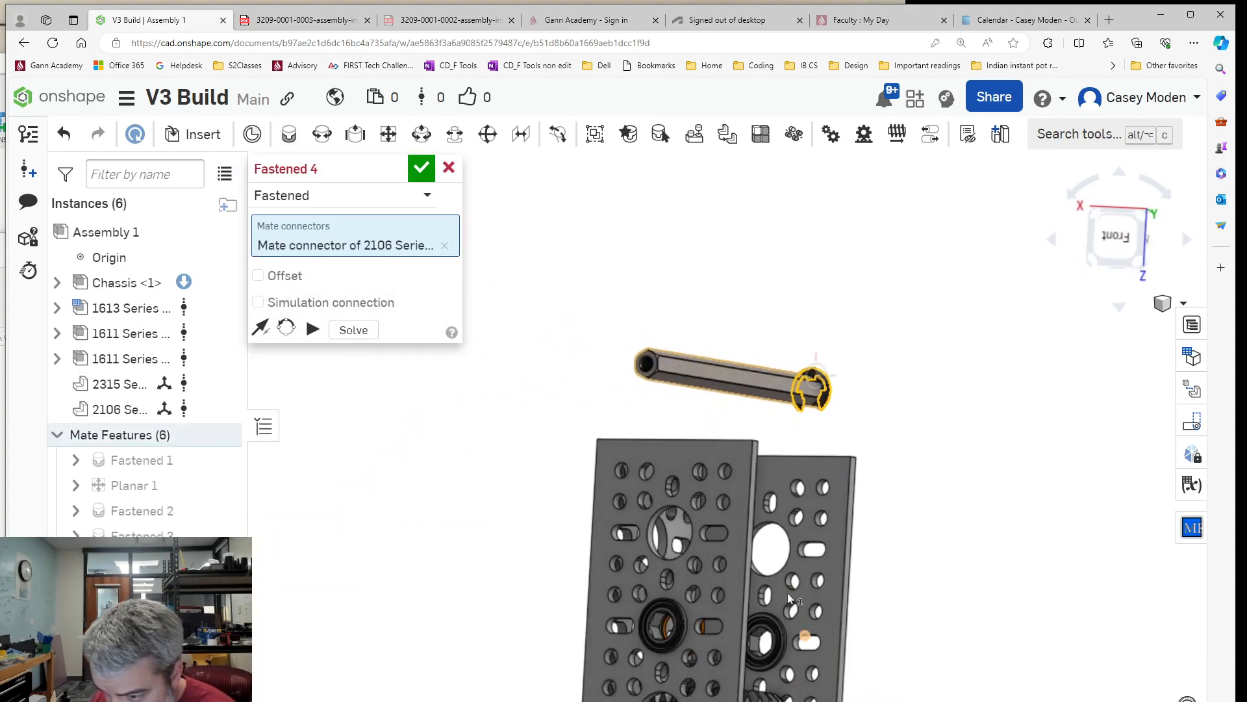
scroll(766, 650, up, 6)
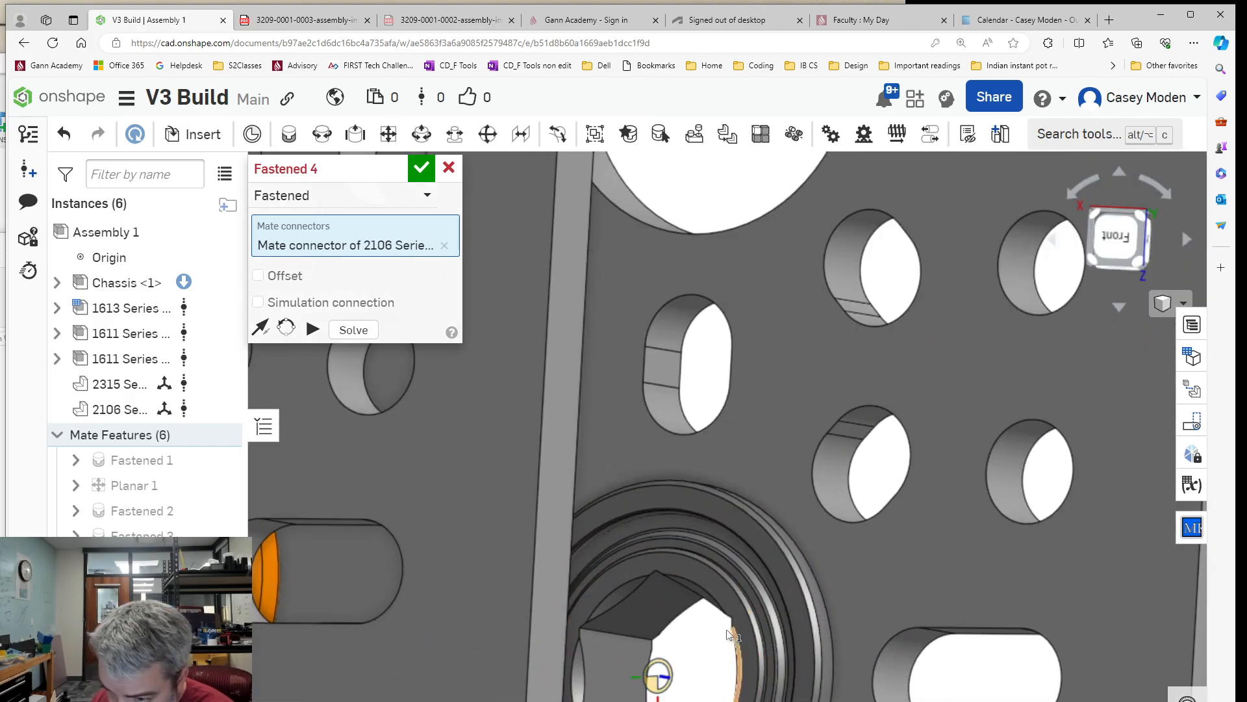
scroll(715, 602, up, 3)
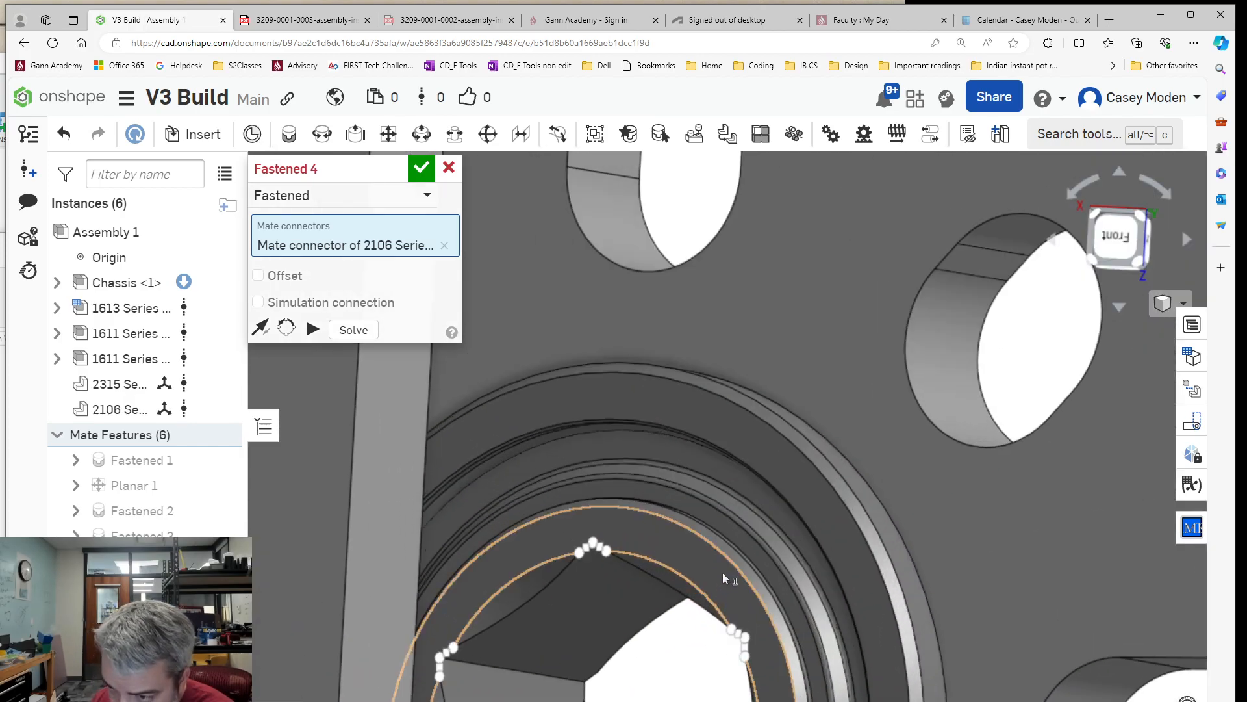
click(720, 572)
scroll(840, 490, down, 5)
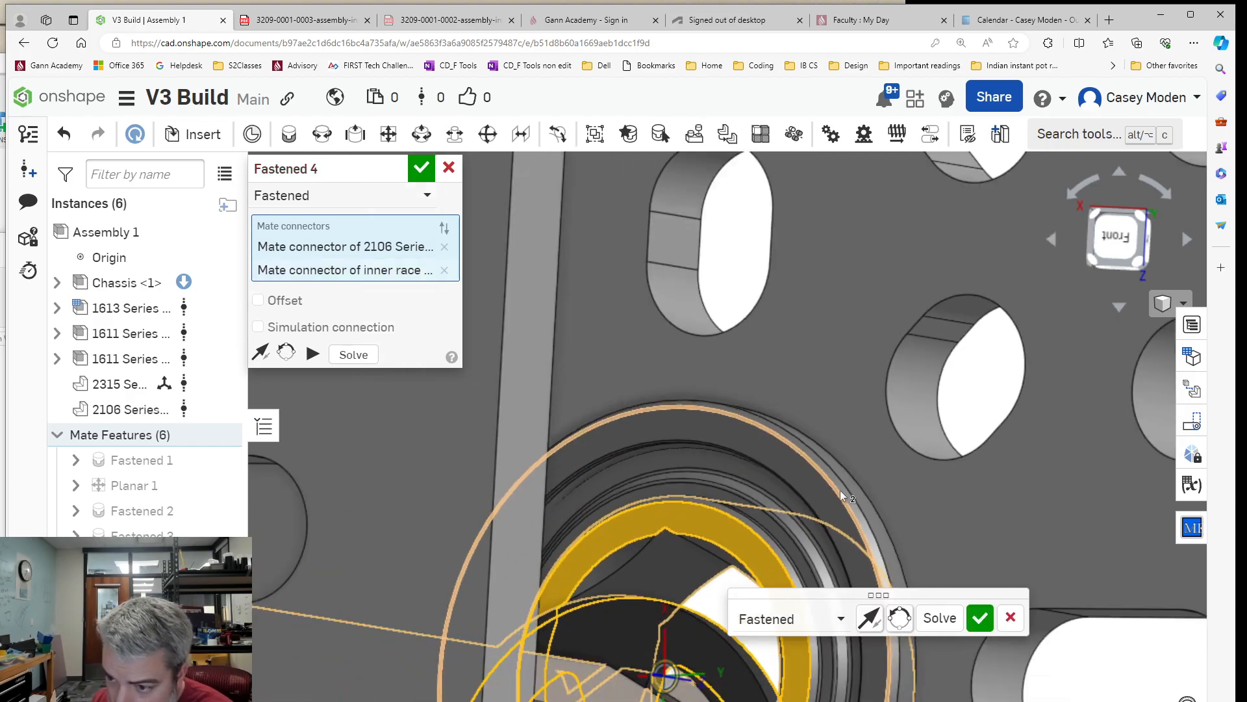
right_drag(913, 501, 892, 506)
scroll(891, 507, down, 2)
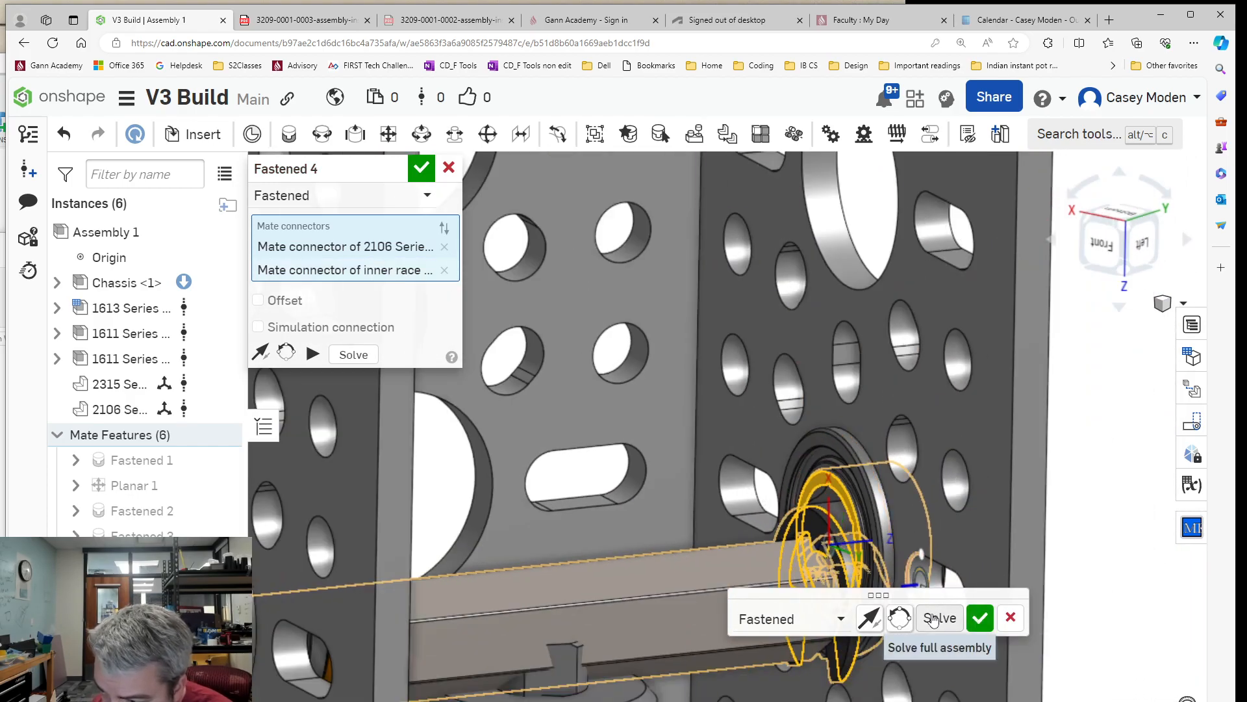
click(1010, 617)
Start a new fastened mate with its first connector on the outer face of the shaft's E-clip.
scroll(852, 280, down, 5)
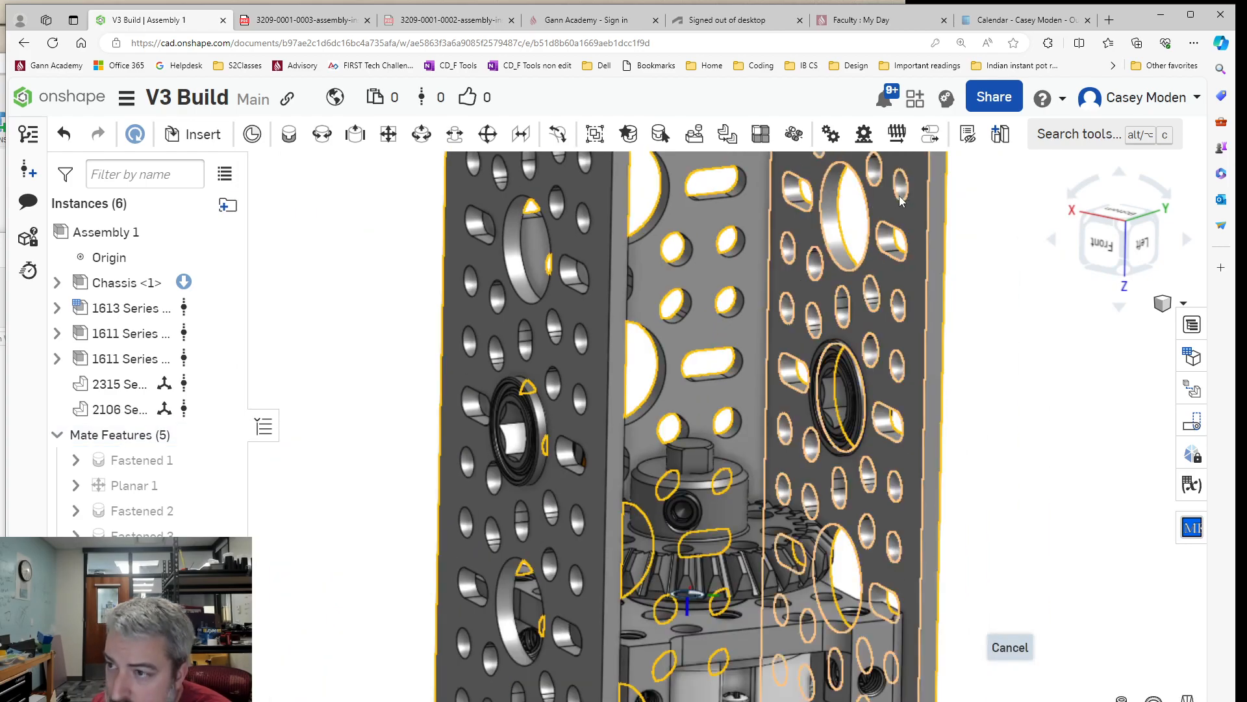
middle_drag(1005, 246, 793, 640)
right_drag(845, 436, 773, 448)
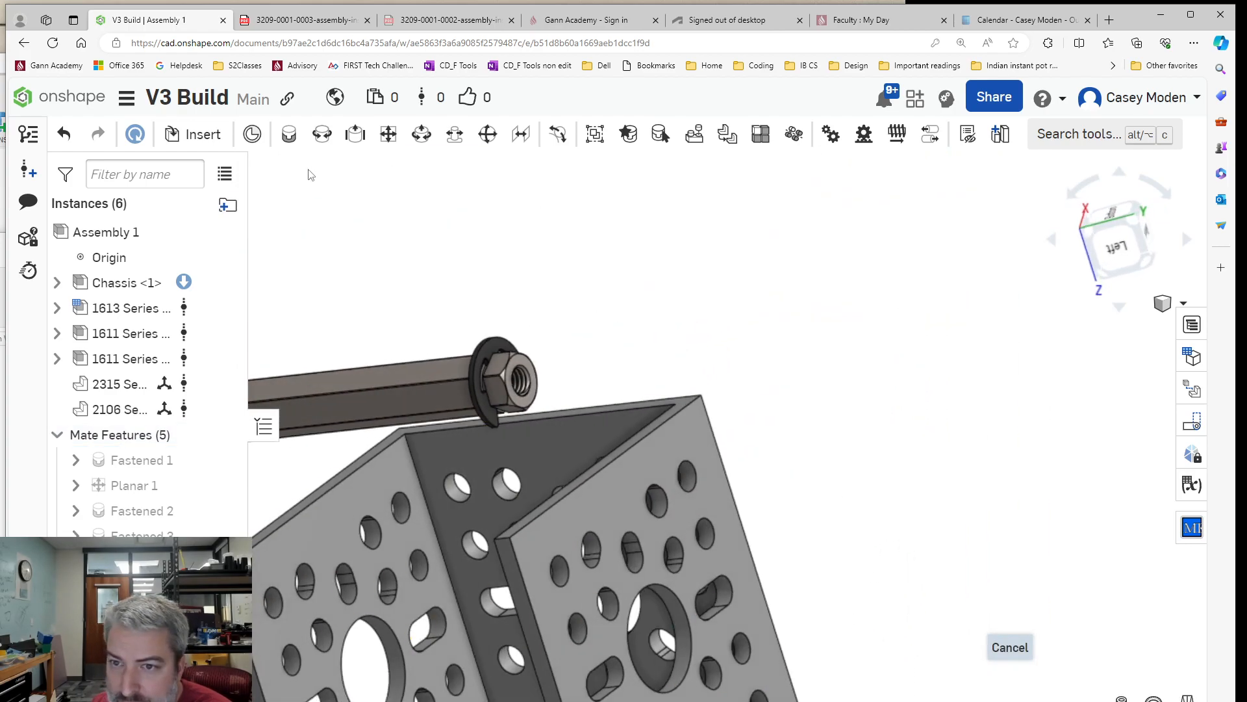
scroll(535, 318, up, 5)
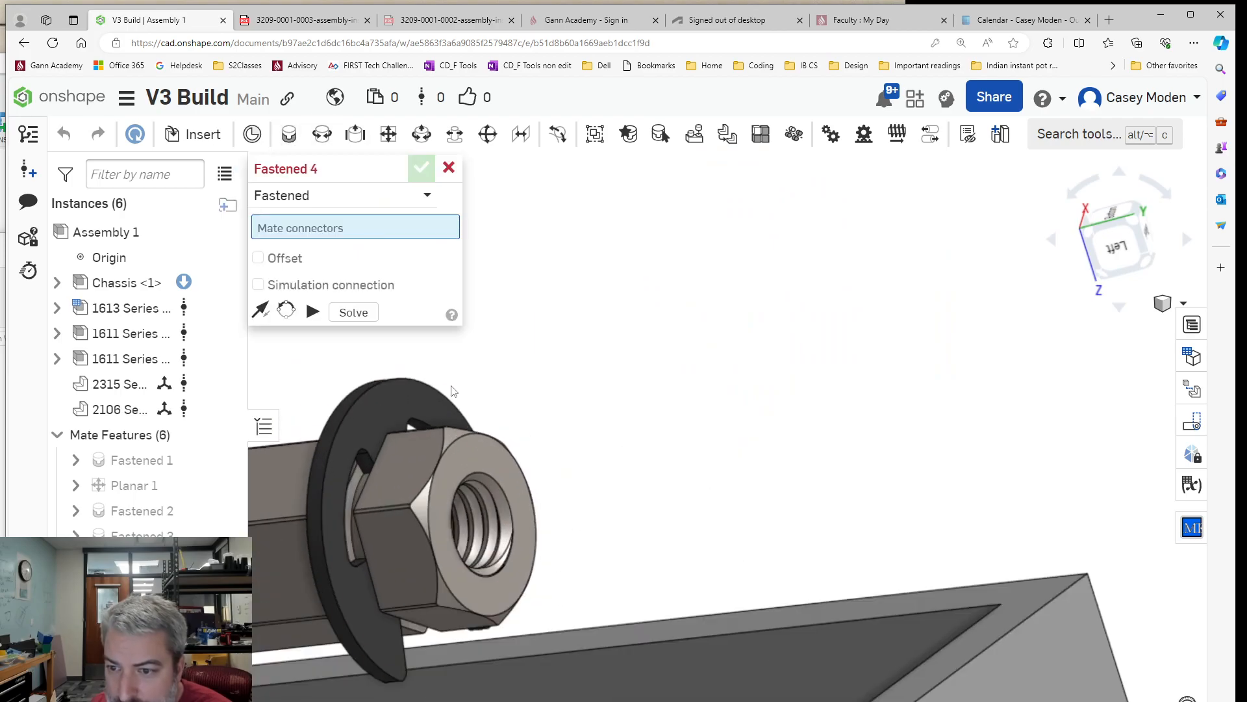
click(388, 404)
Try the inner race of the far wall's flanged bearing as the fastened mate's second connector.
scroll(721, 428, down, 5)
scroll(721, 428, down, 5)
right_drag(721, 428, 801, 425)
scroll(743, 645, up, 8)
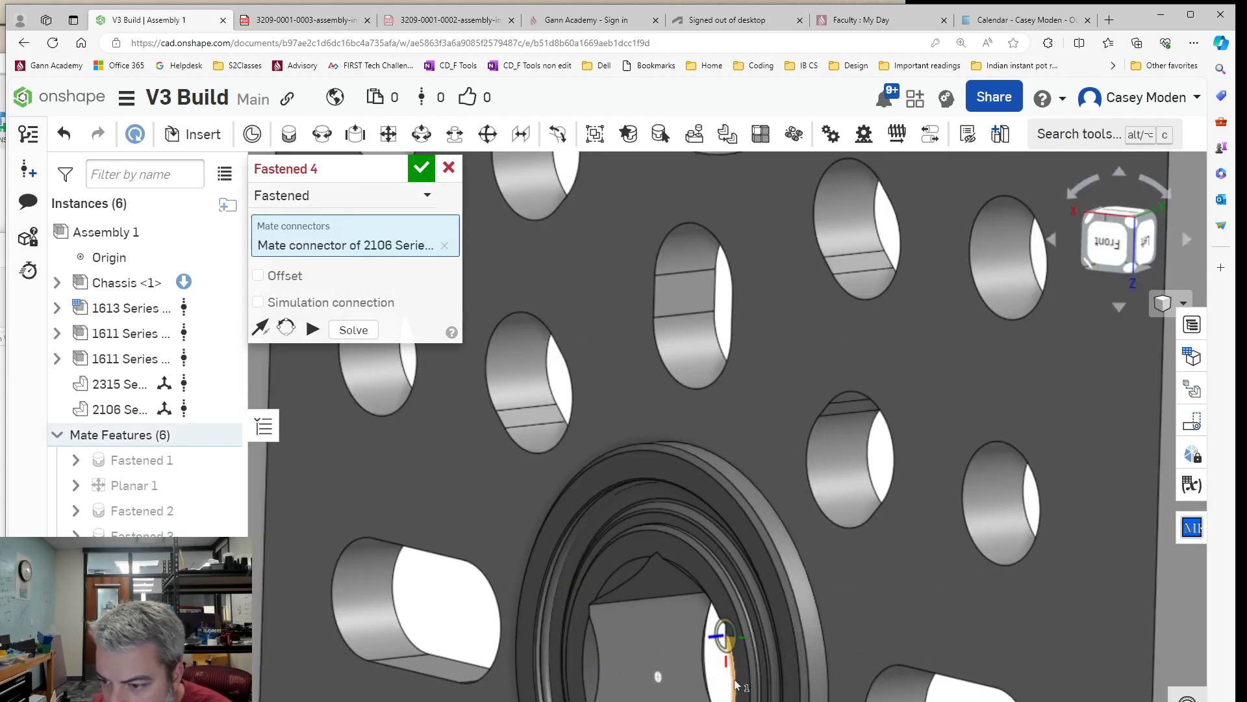
click(665, 502)
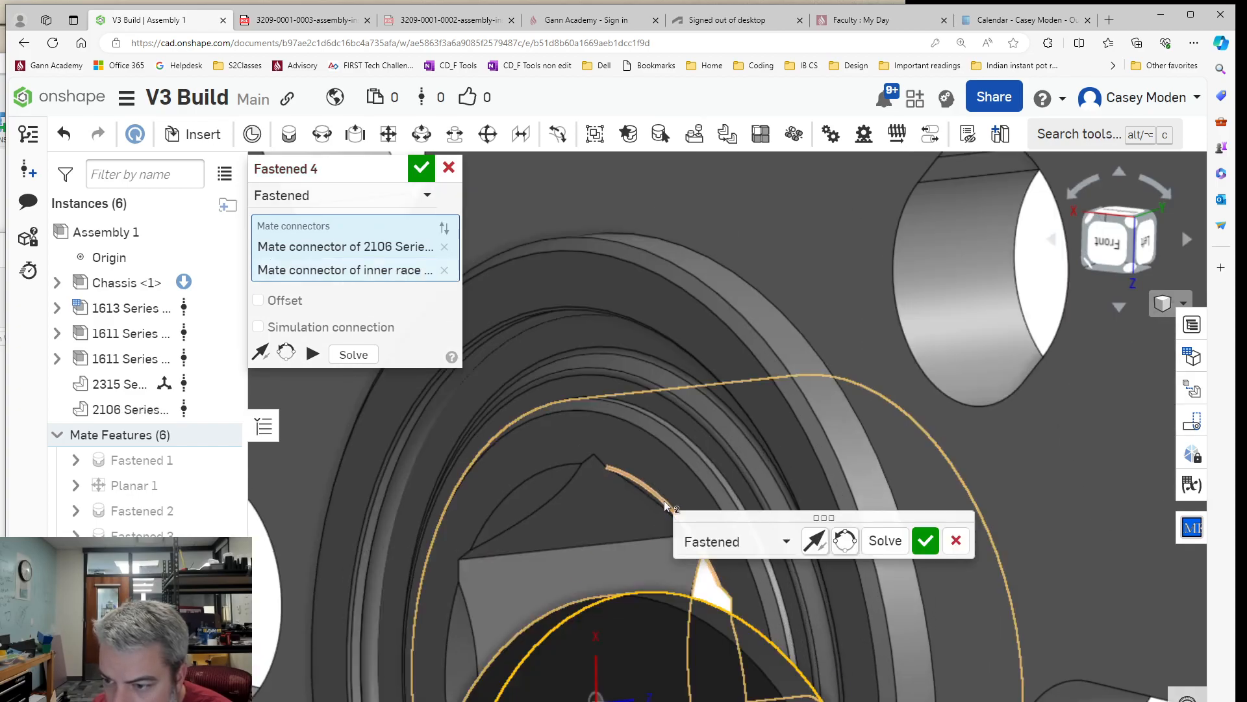
Replace the fastened mate's second connector with the neighbouring edge of the bearing's hex bore and inspect the shaft's fit from outside the channel.
scroll(708, 481, down, 5)
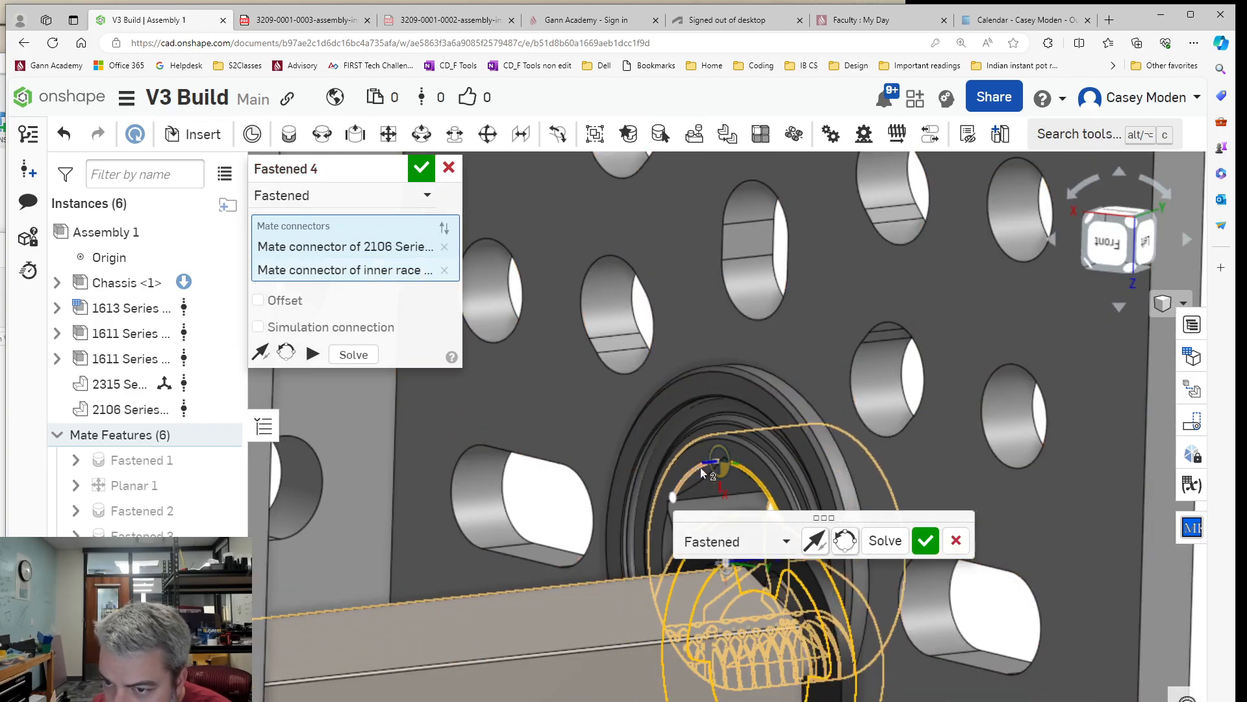
click(446, 271)
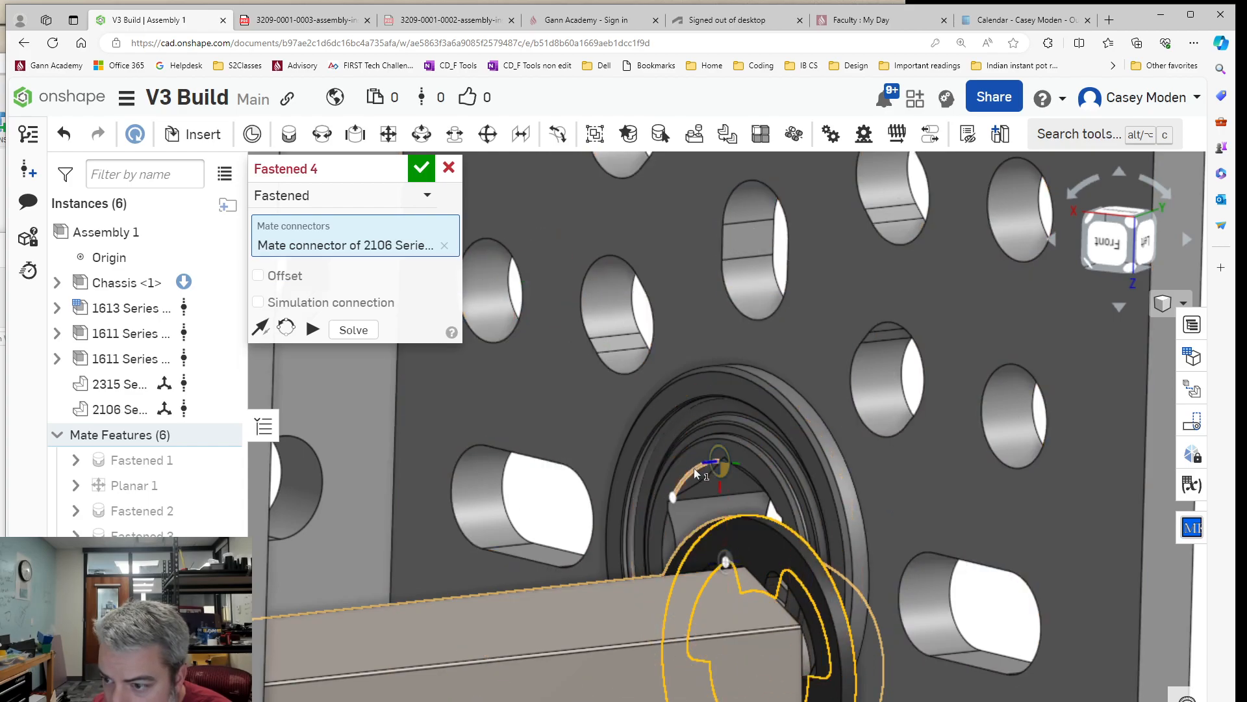
click(695, 474)
right_drag(921, 406, 781, 419)
middle_drag(976, 415, 814, 420)
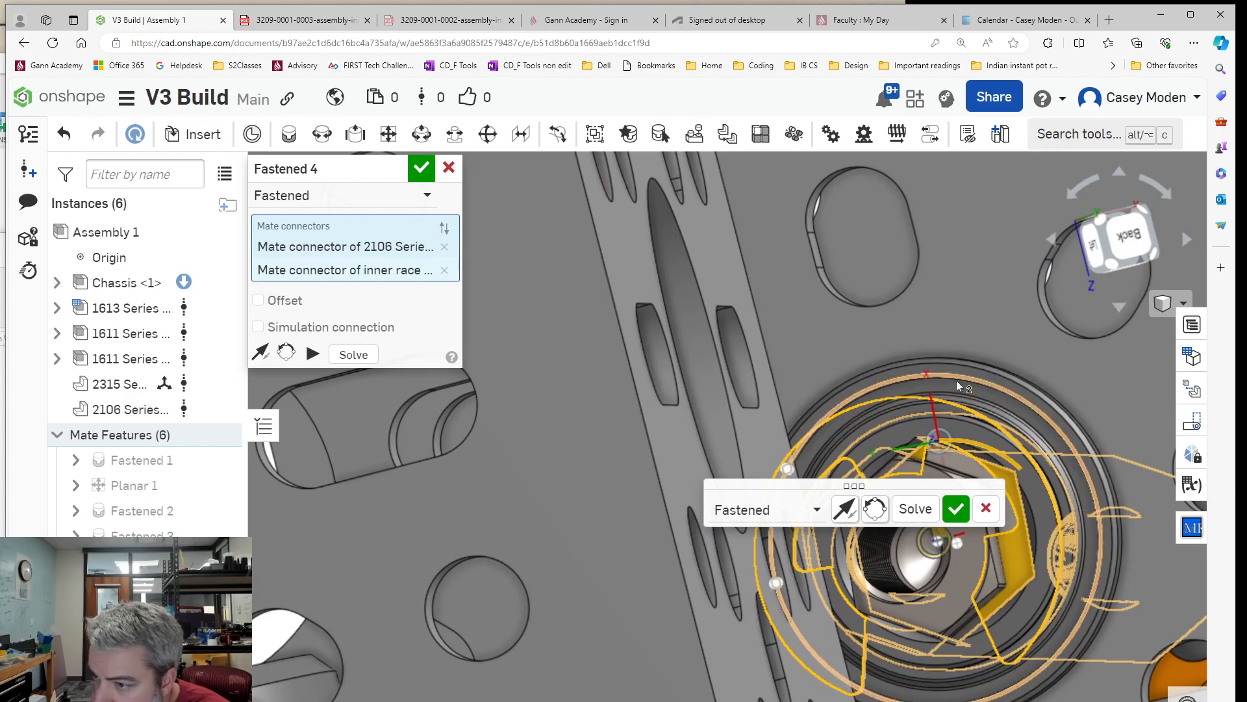
right_drag(956, 380, 971, 425)
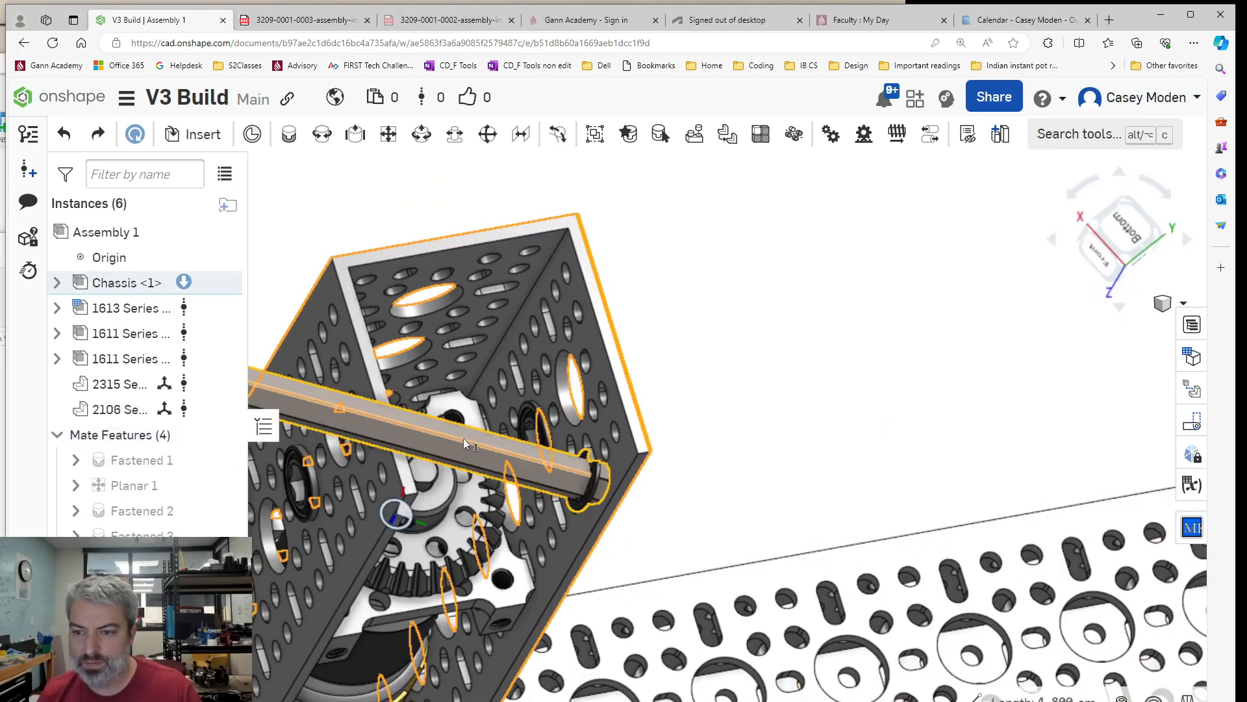
Move the loose E-clip shaft out of the channel to a clear spot beyond its open end.
click(673, 337)
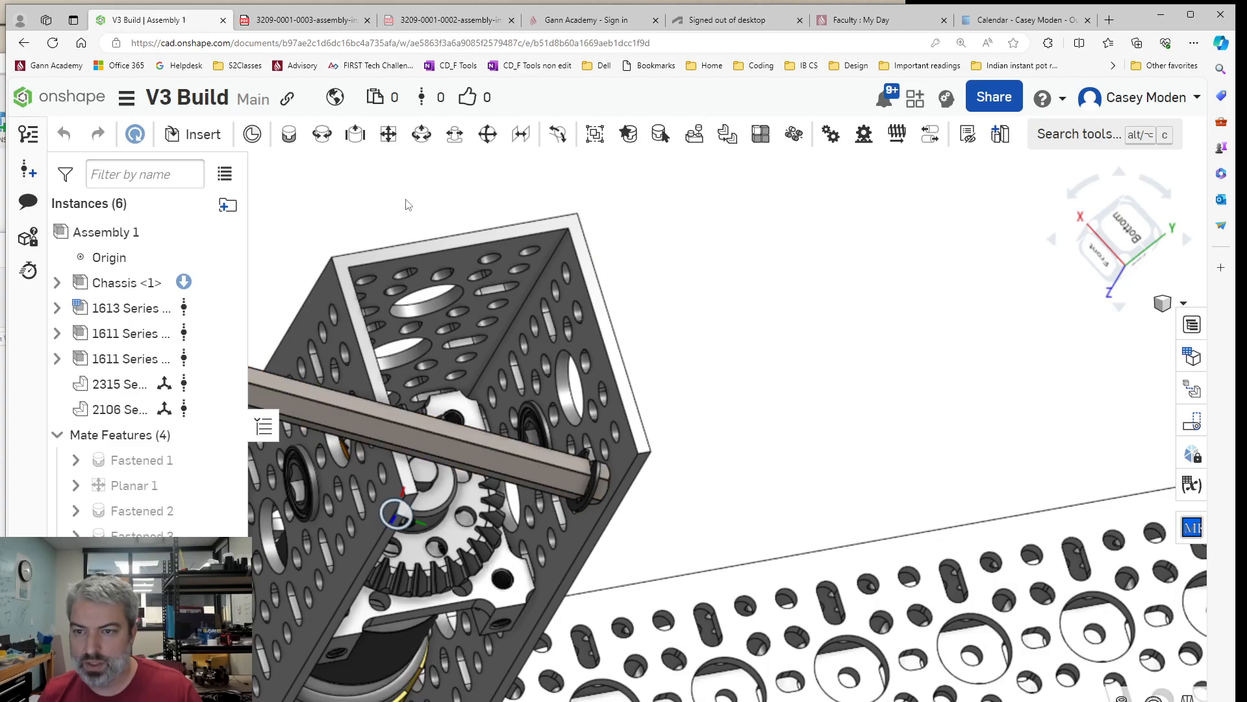
drag(460, 450, 506, 160)
middle_drag(656, 228, 662, 482)
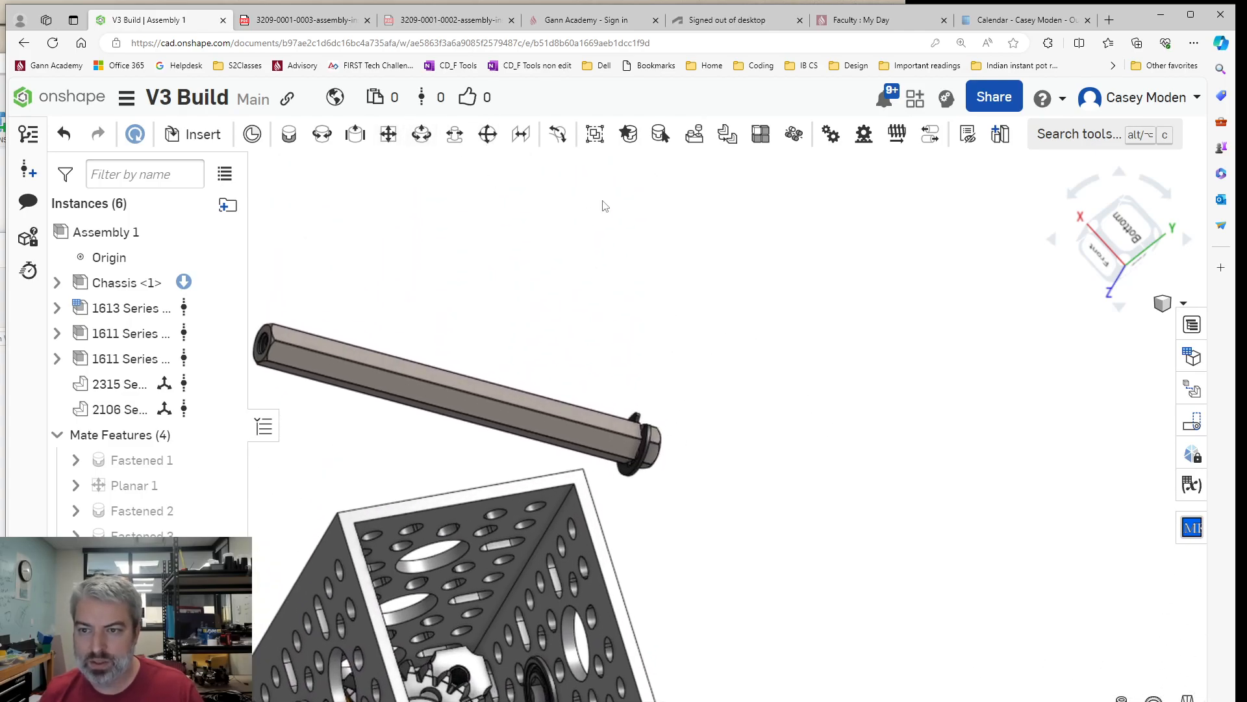
Start a planar mate with its first connector on the outer face of the E-clip.
right_drag(690, 237, 629, 252)
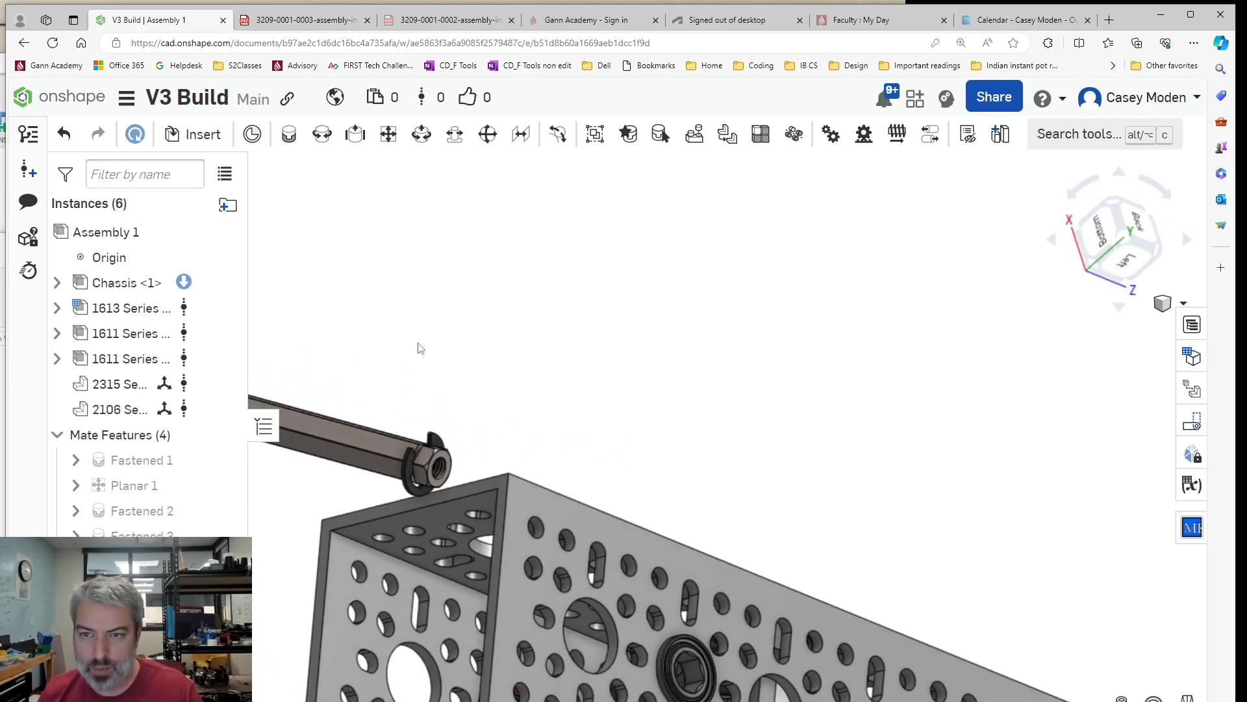
click(390, 138)
scroll(391, 567, up, 10)
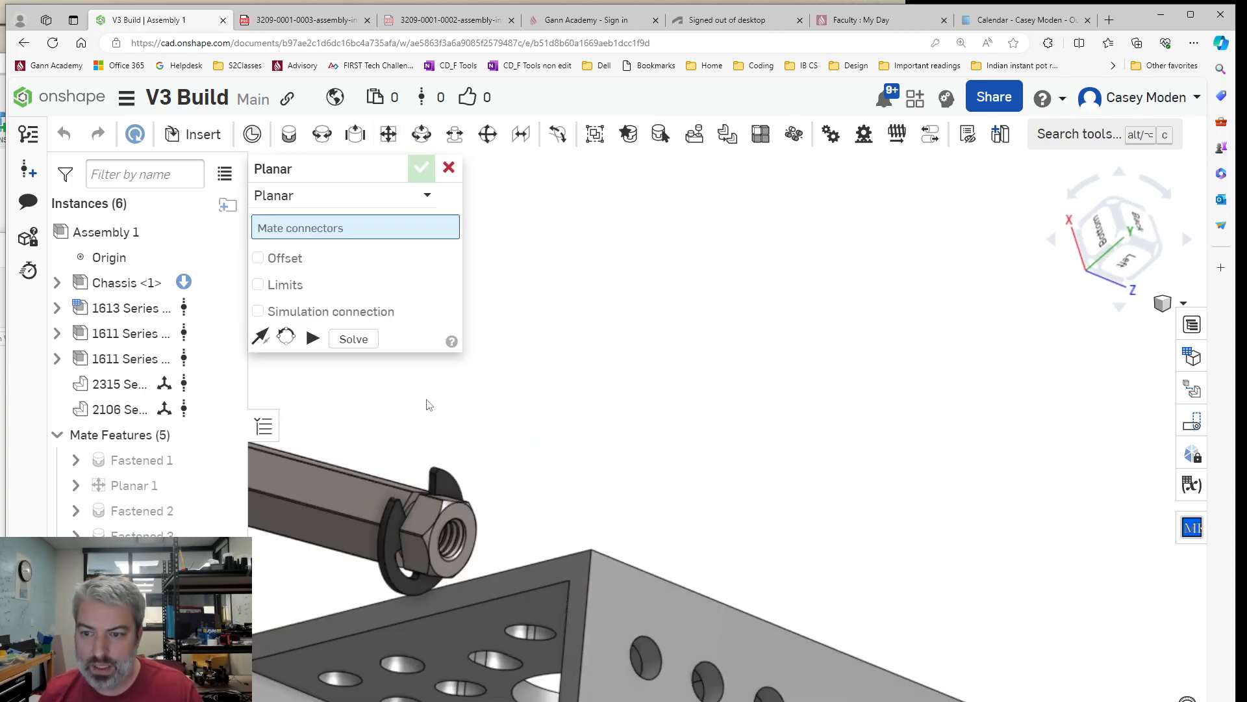
click(388, 556)
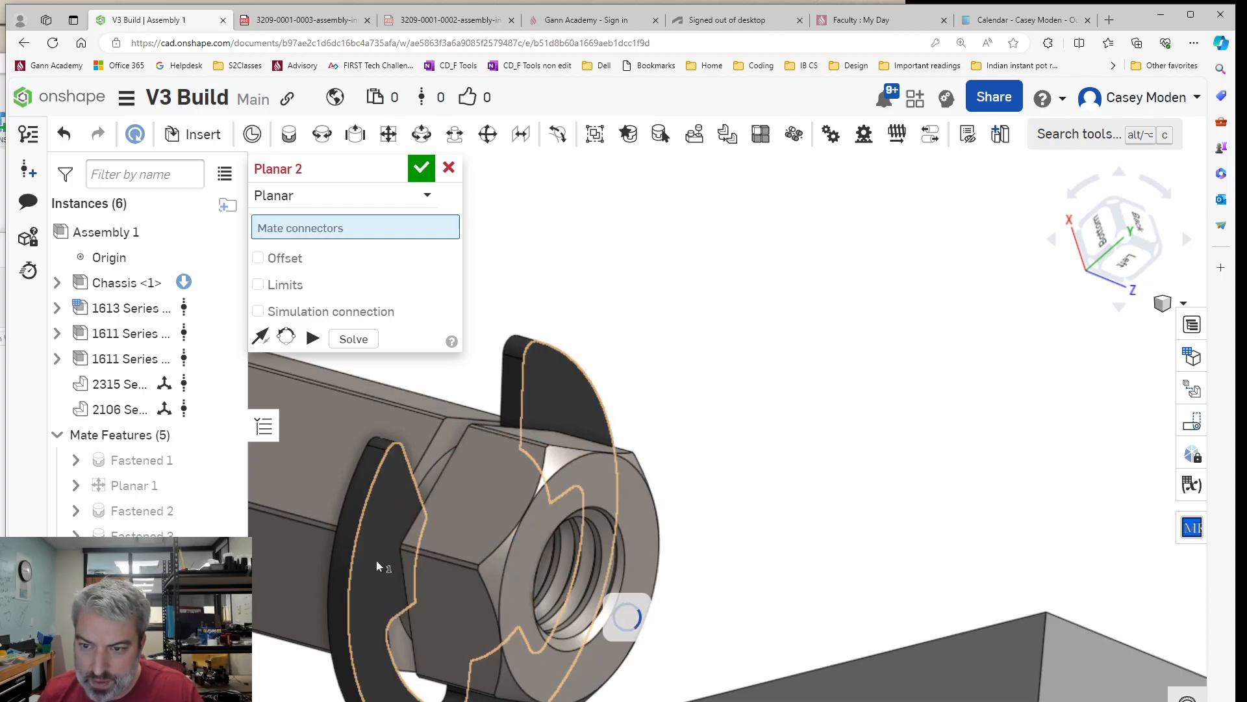
Complete the planar mate on the inner race face of the flanged bearing, on the inside of the far channel wall.
scroll(790, 548, down, 5)
right_drag(792, 550, 836, 413)
scroll(837, 416, up, 10)
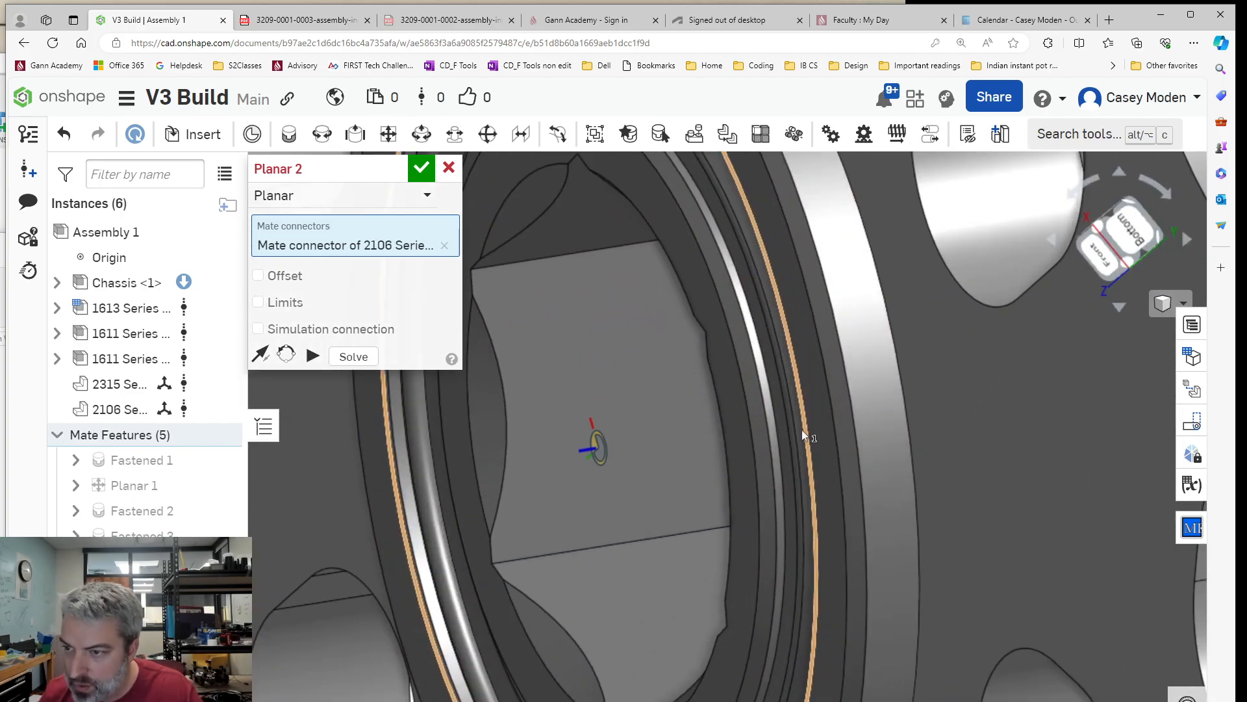
click(730, 411)
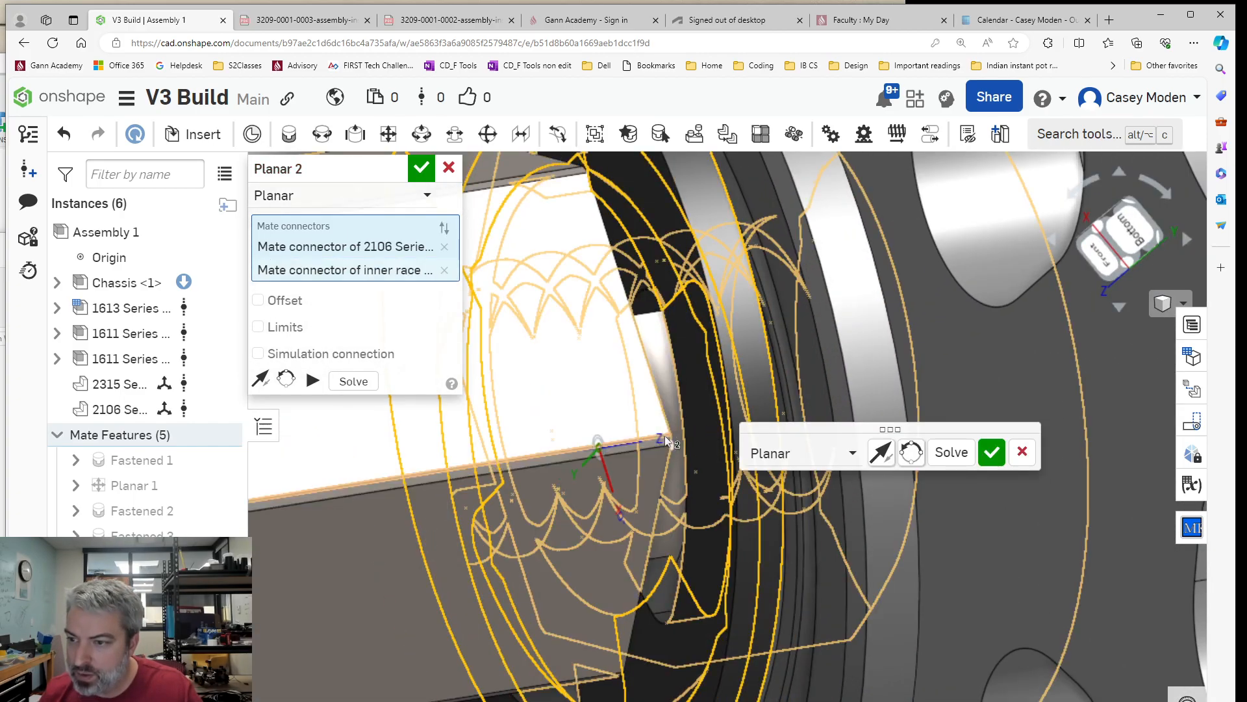
scroll(665, 435, down, 10)
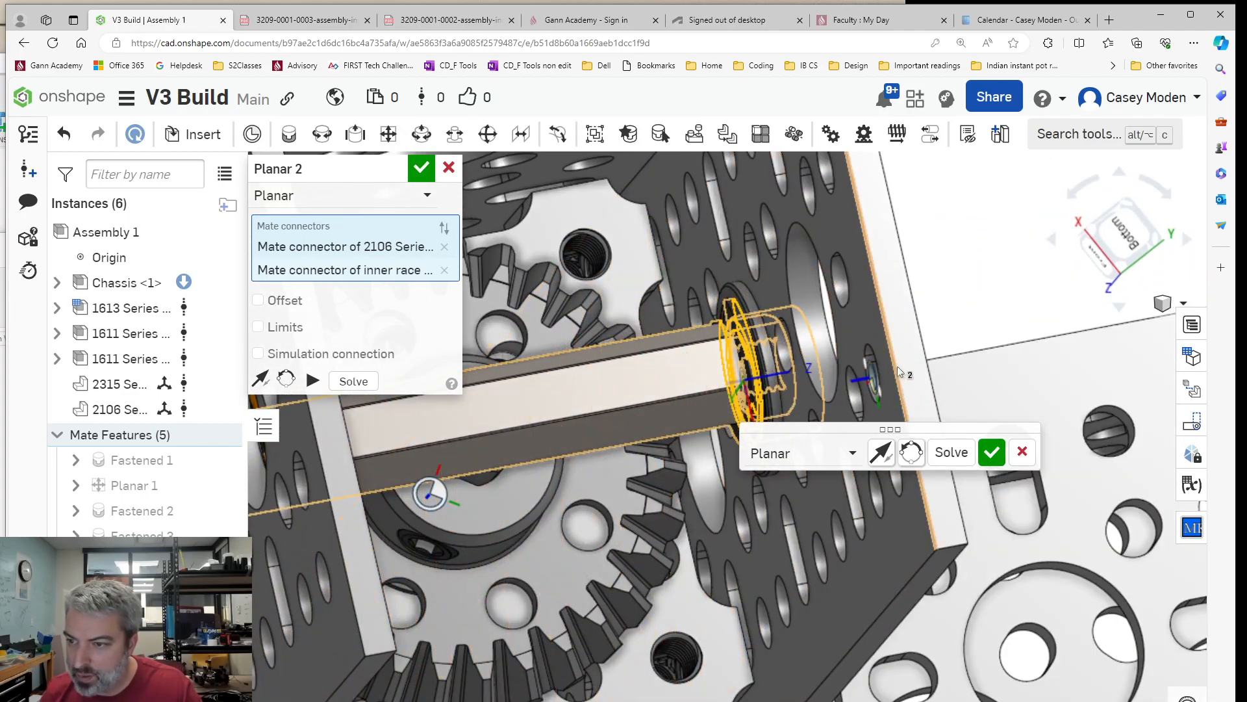
right_drag(897, 365, 890, 371)
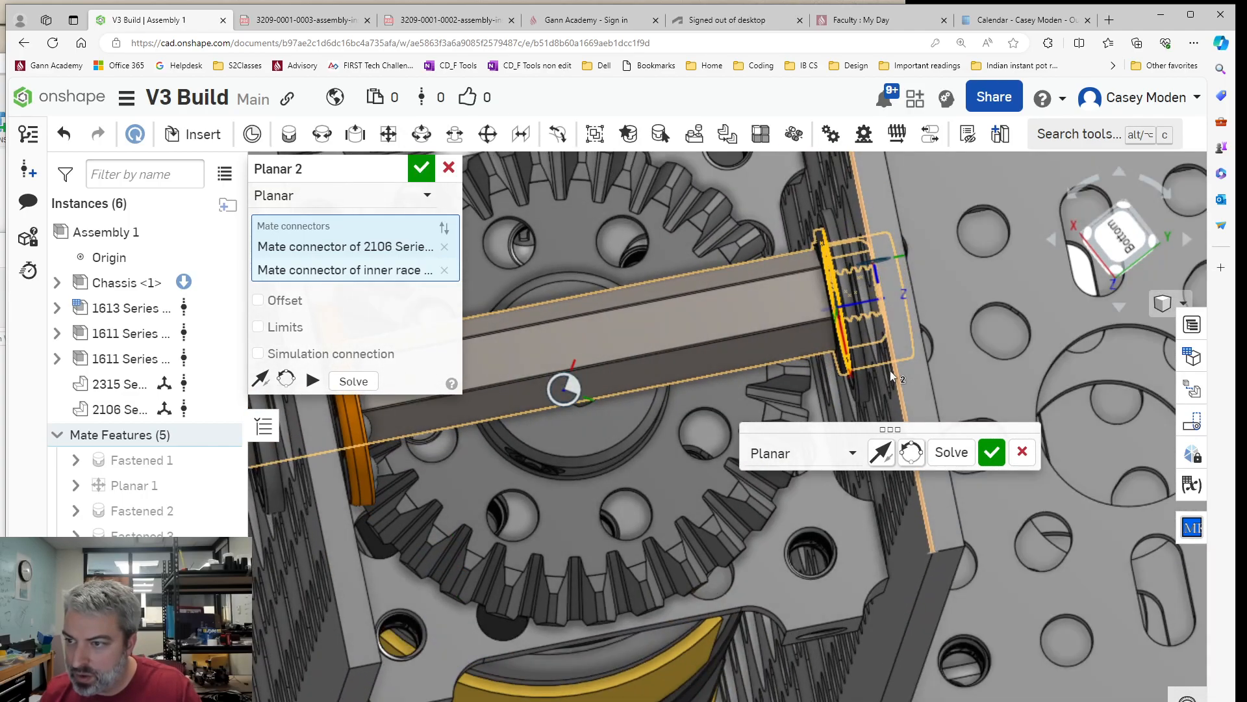
click(985, 451)
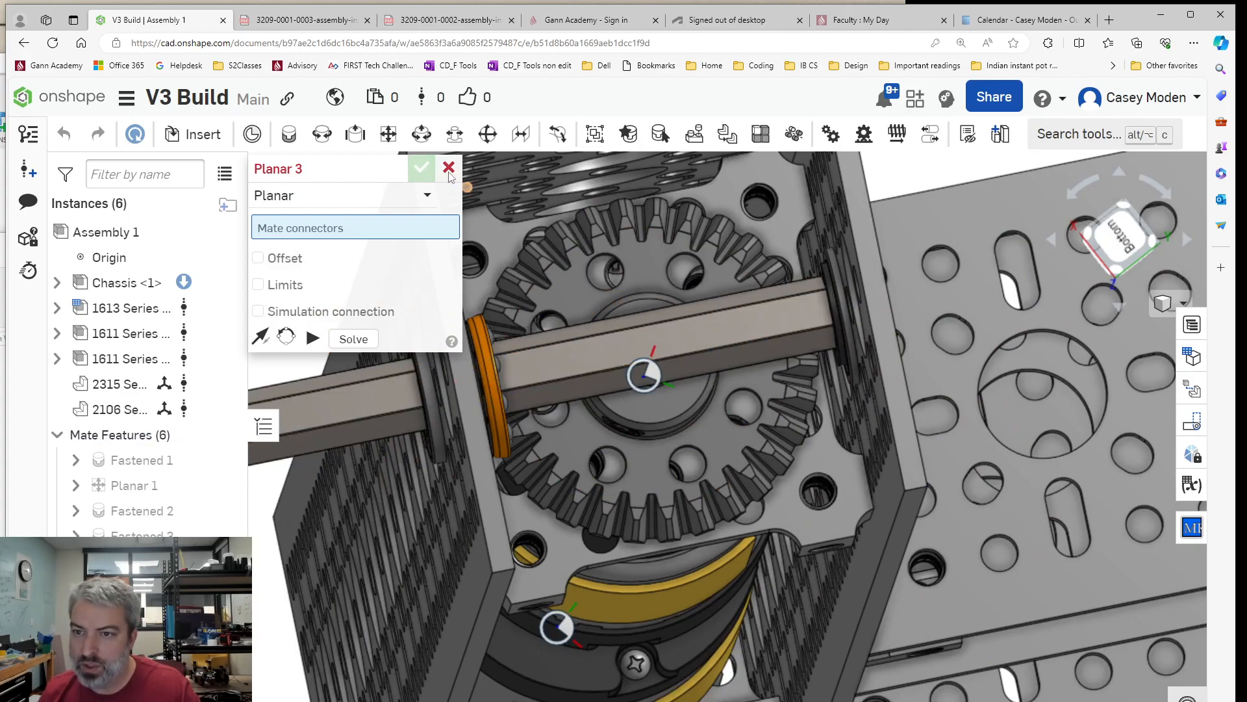
click(449, 170)
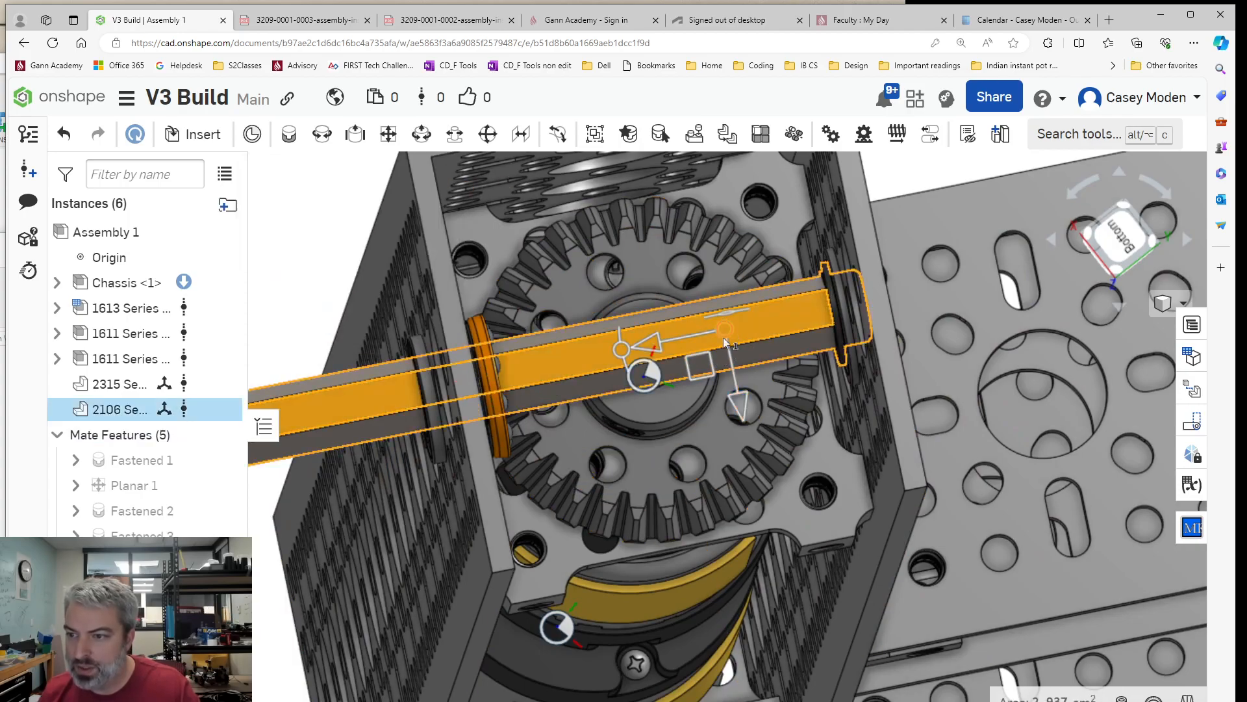
Slide the shaft along its planar mate until it sits clear beyond the open end of the channel.
right_drag(736, 393, 726, 295)
drag(725, 216, 711, 156)
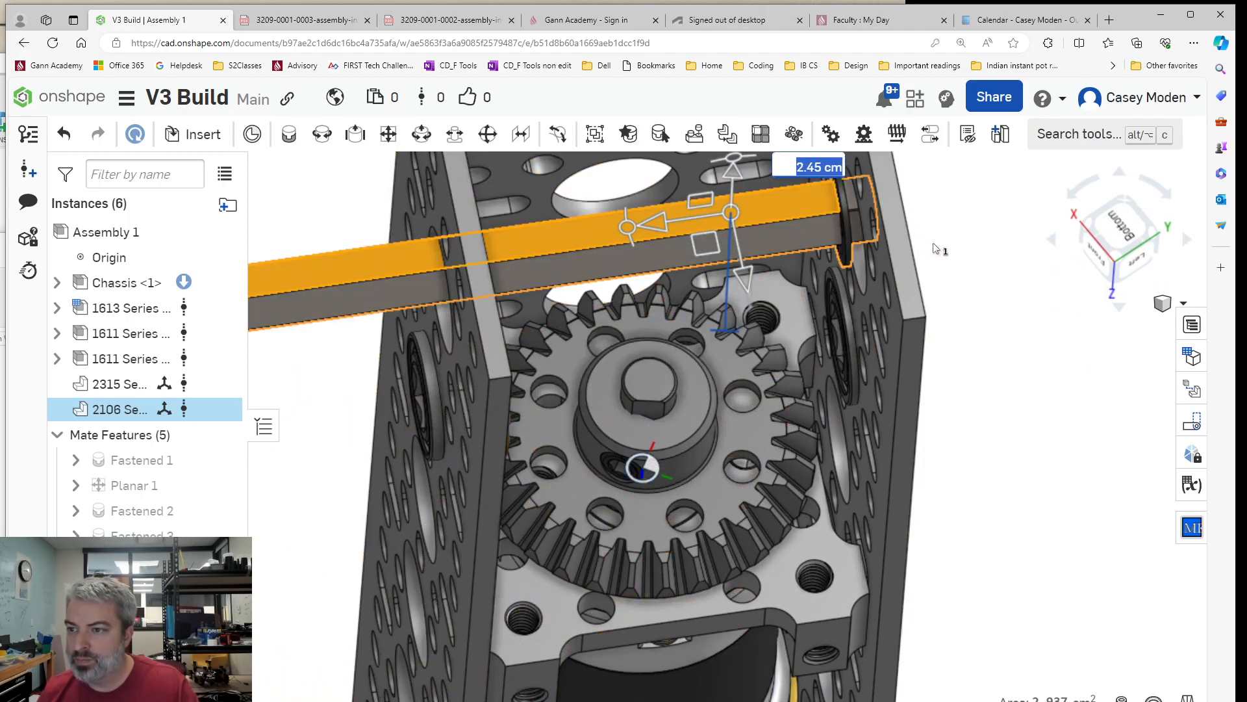
scroll(935, 247, up, 5)
scroll(909, 261, down, 5)
middle_drag(897, 211, 921, 491)
scroll(922, 491, down, 3)
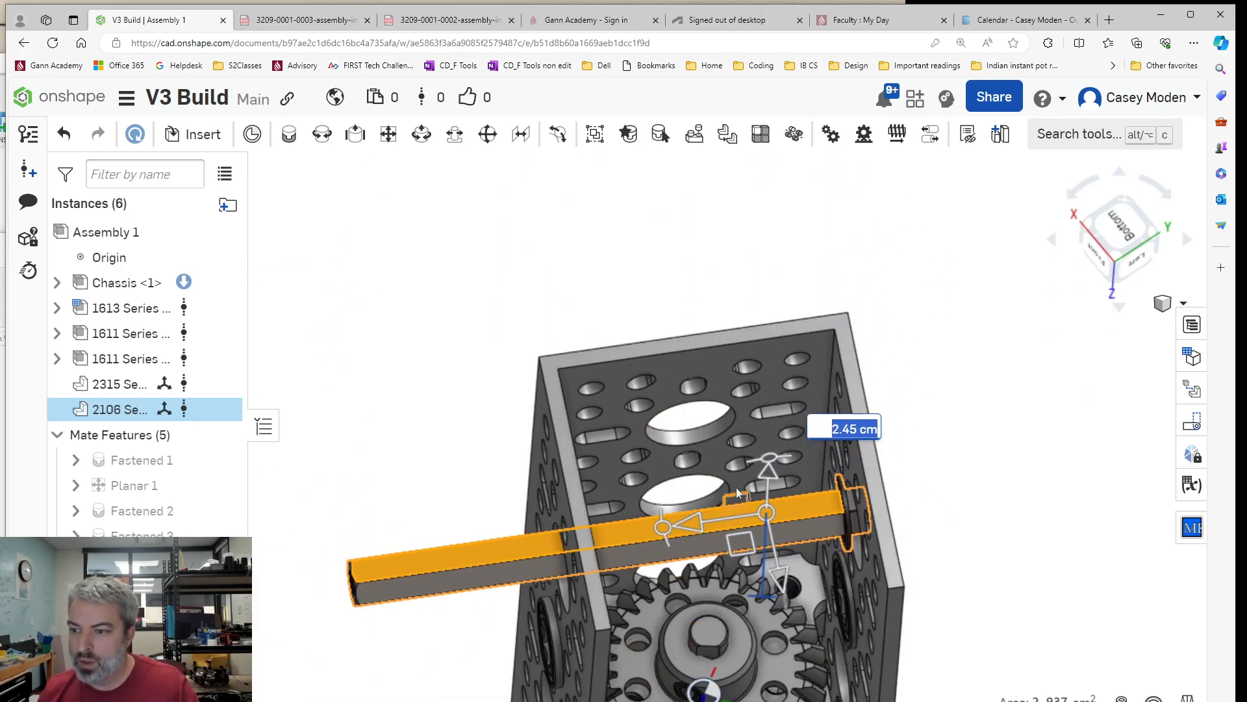
drag(760, 226, 781, 218)
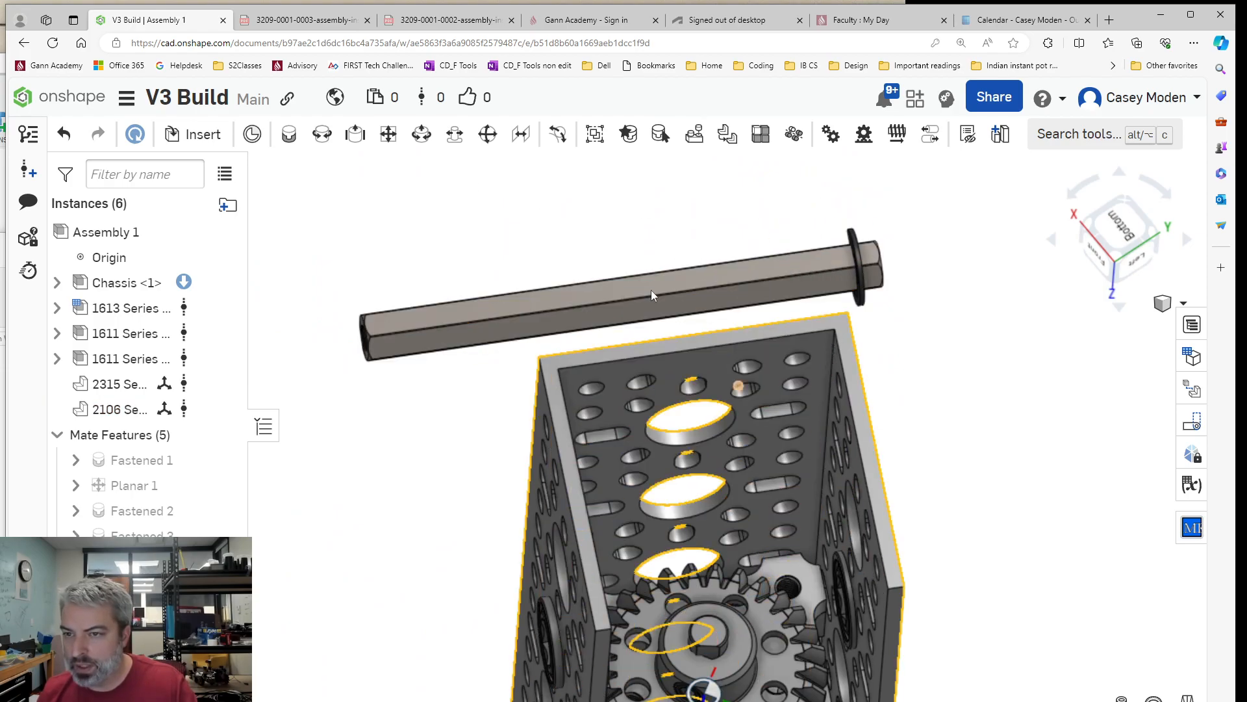
Start another planar mate with its first connector on a flat side of the hex shaft near the E-clip.
click(422, 133)
scroll(807, 237, up, 5)
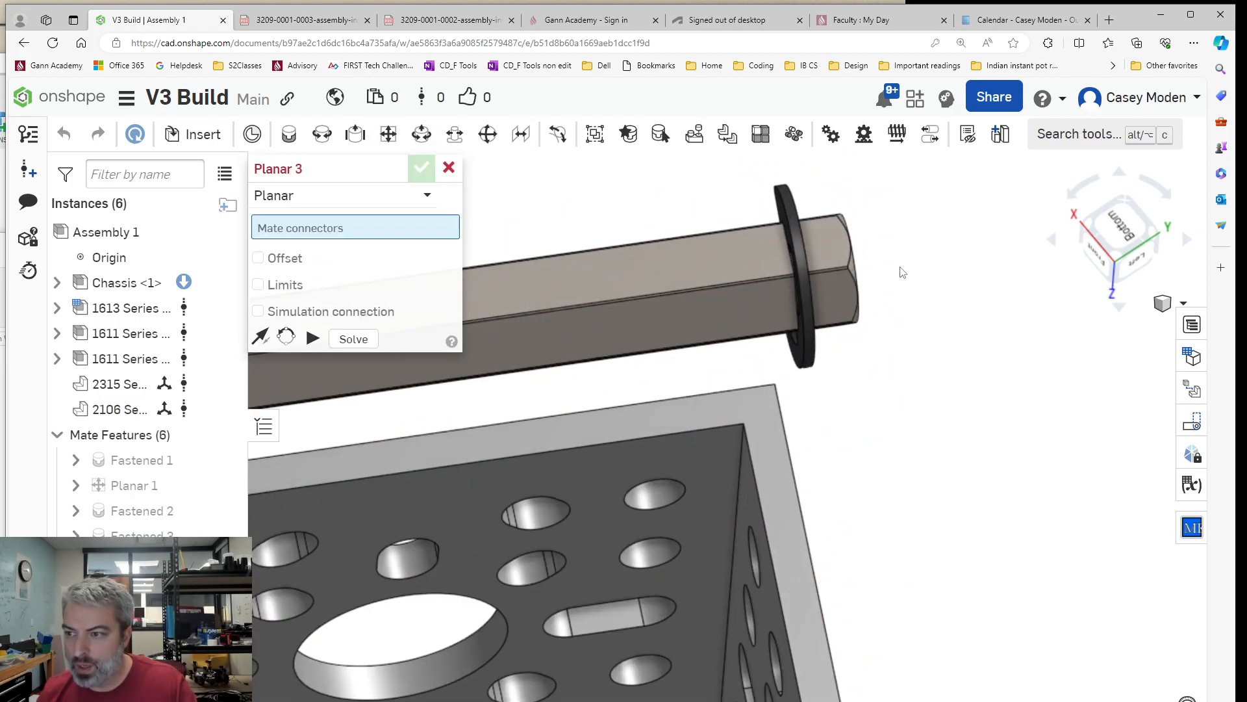
click(795, 233)
right_drag(797, 241, 902, 492)
Complete the planar mate on the matching flat of the hex bore in the far wall bearing's inner race.
scroll(903, 492, down, 5)
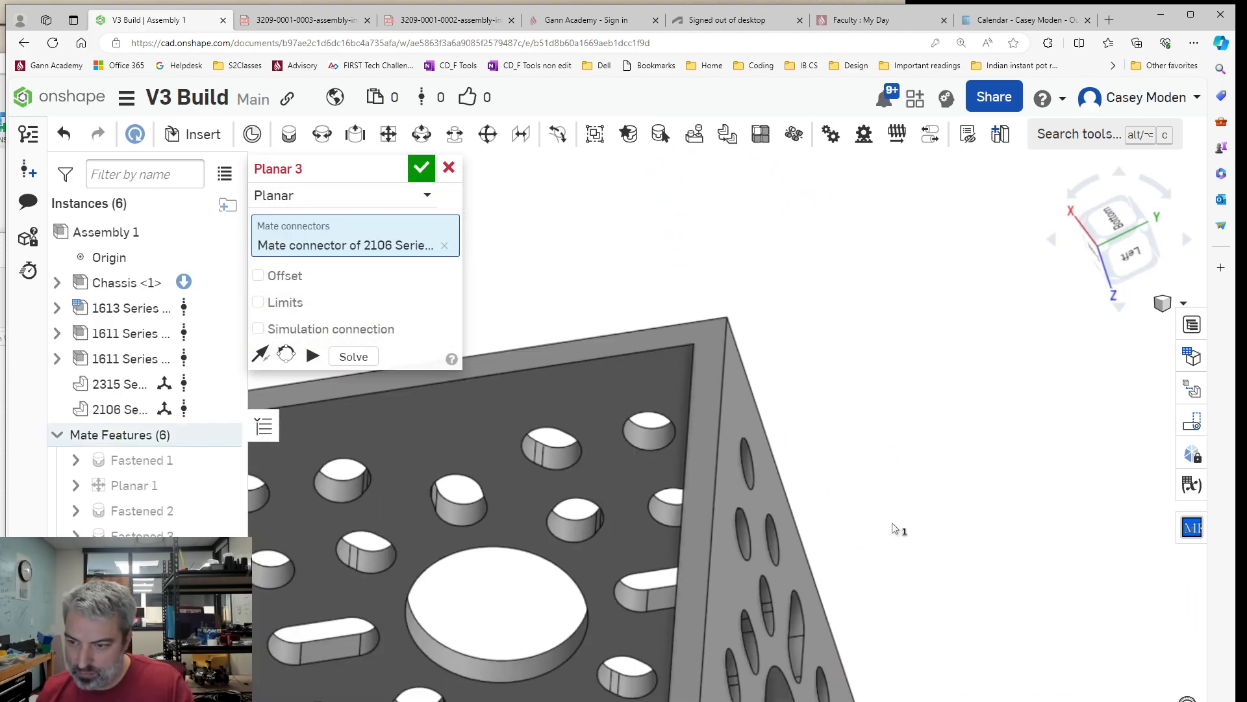
right_drag(825, 352, 765, 335)
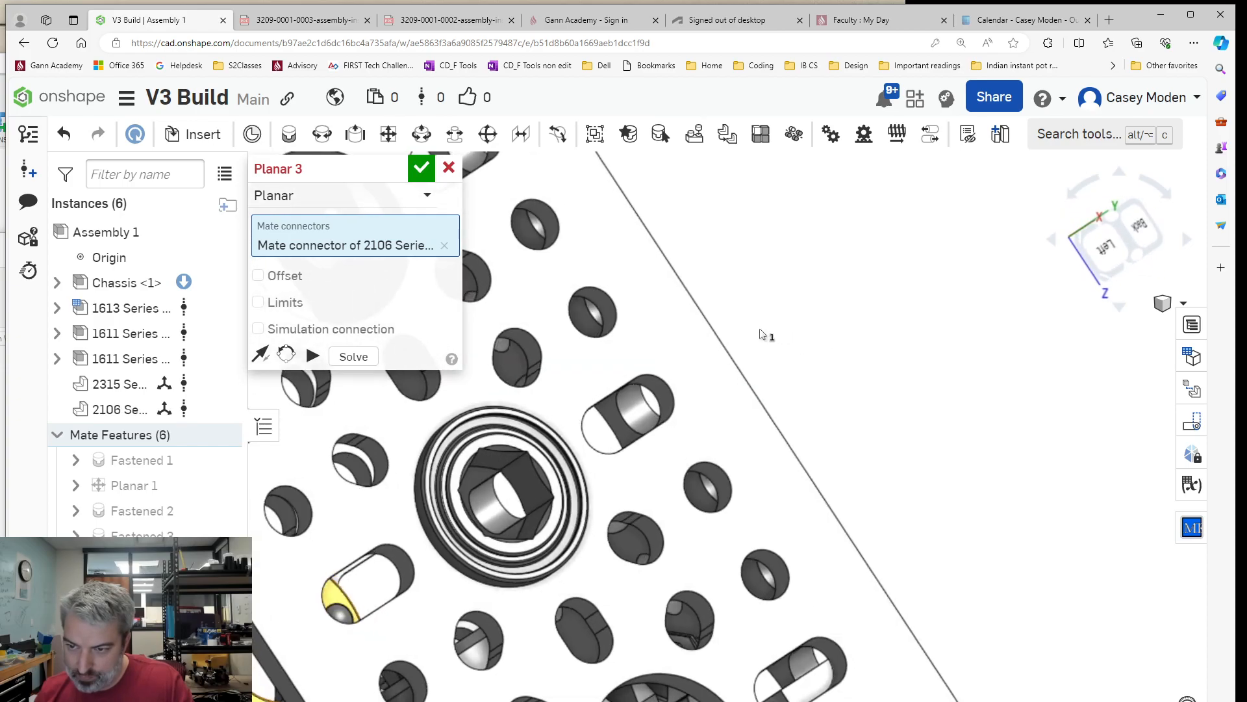
scroll(492, 523, up, 7)
scroll(518, 398, down, 8)
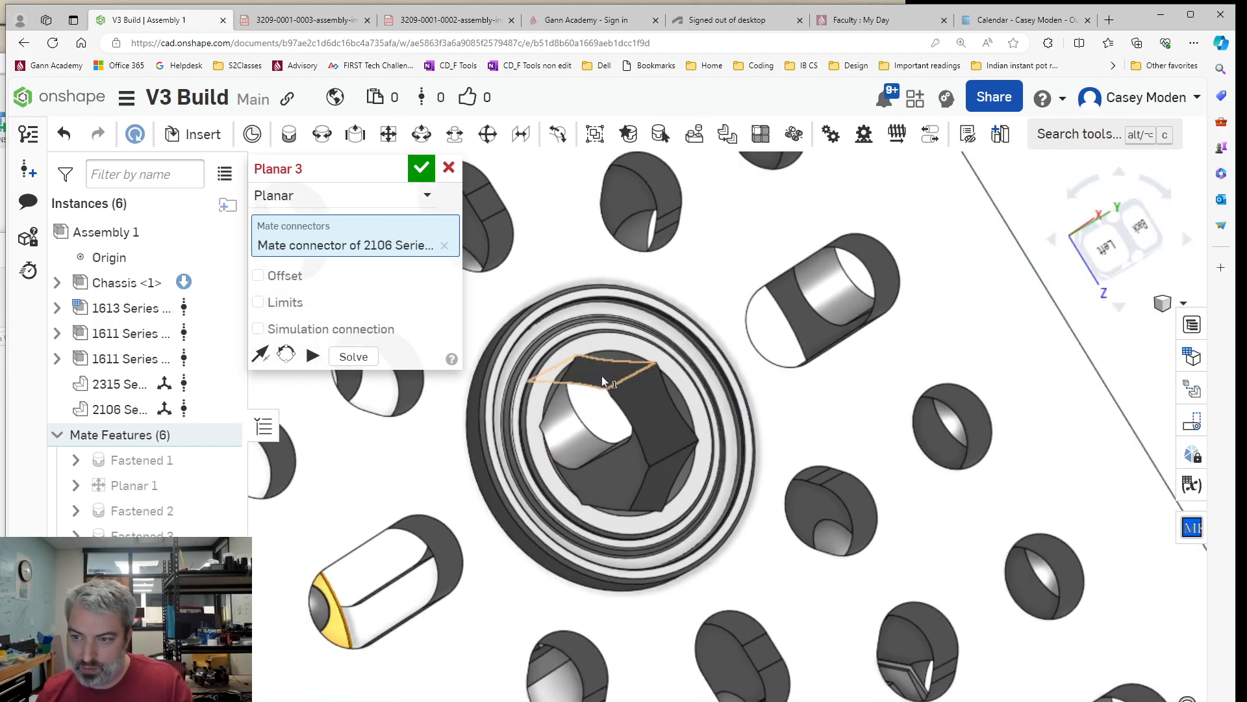
click(602, 383)
right_drag(602, 383, 813, 325)
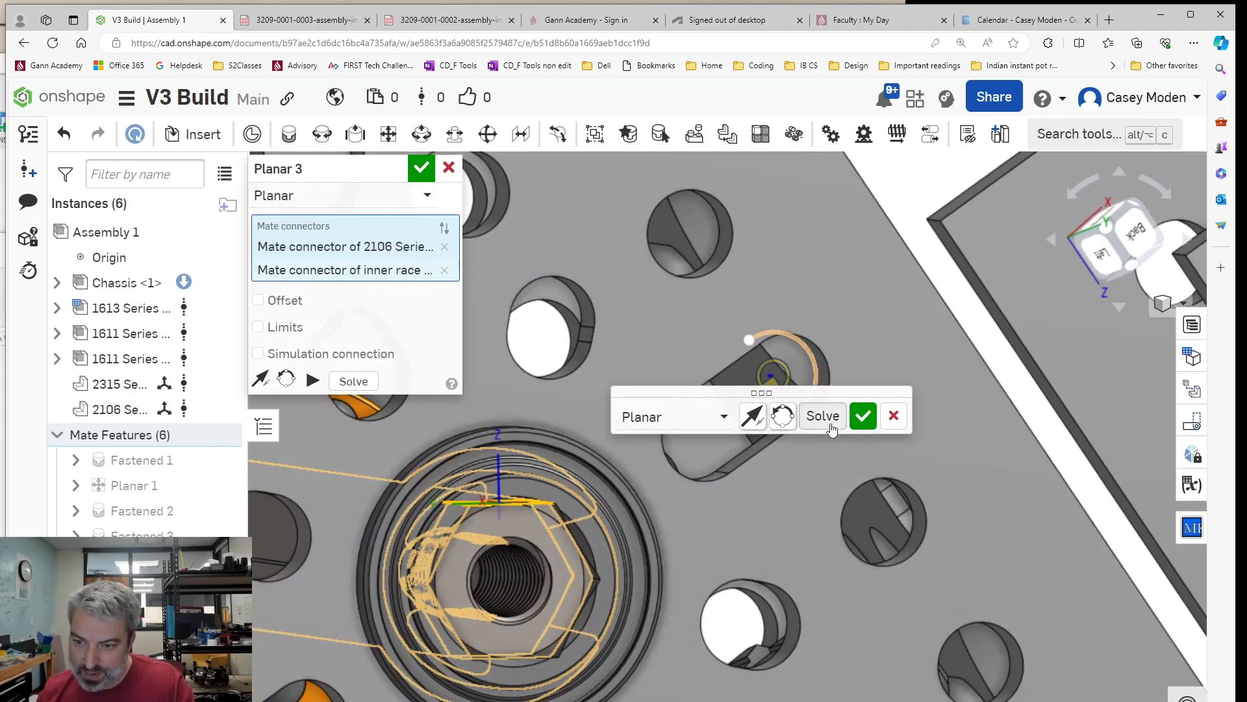
right_drag(793, 449, 826, 481)
click(863, 416)
right_drag(856, 411, 824, 489)
scroll(715, 457, down, 6)
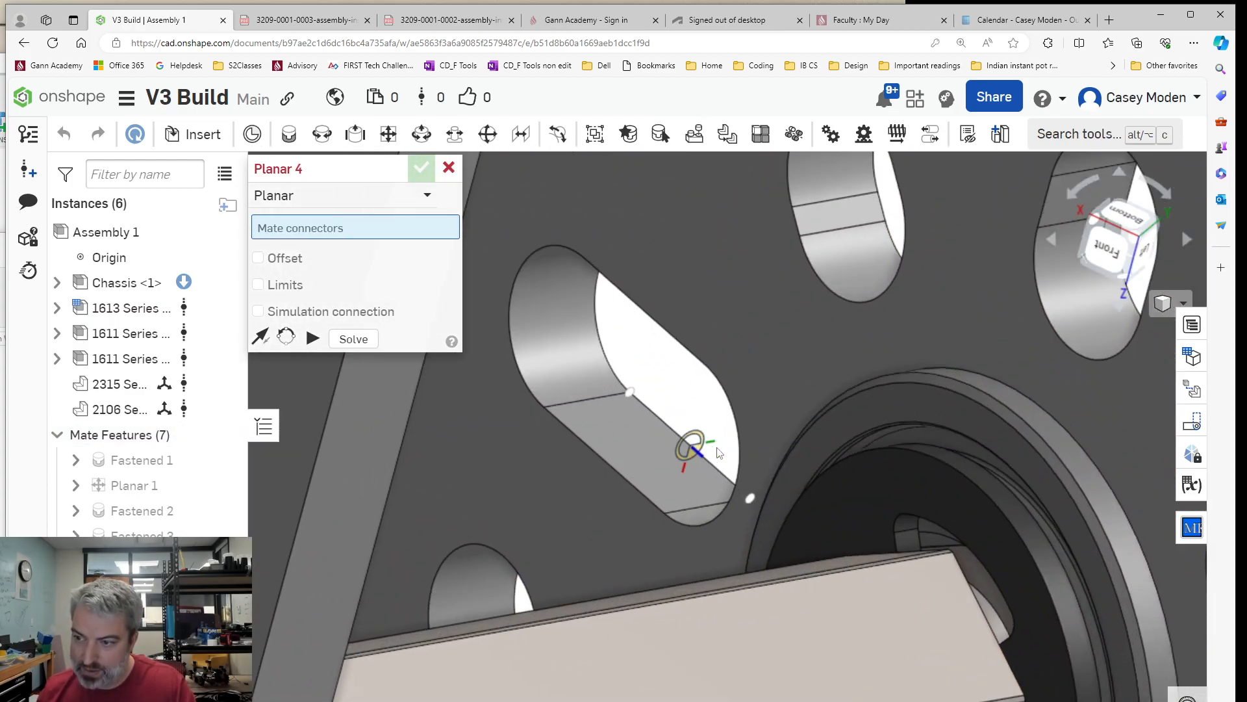
Examine how the hex shaft sits in the channel's bearings and how it clears the motor's miter gear.
scroll(727, 446, down, 2)
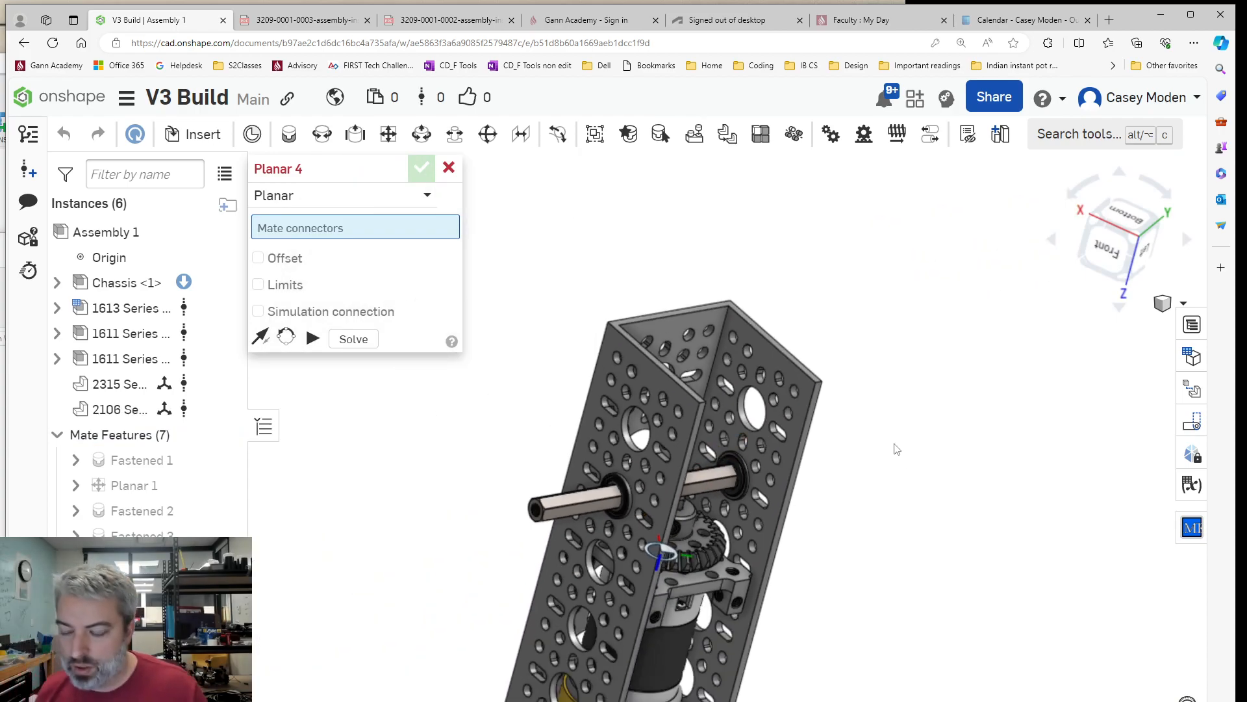
right_drag(897, 448, 861, 426)
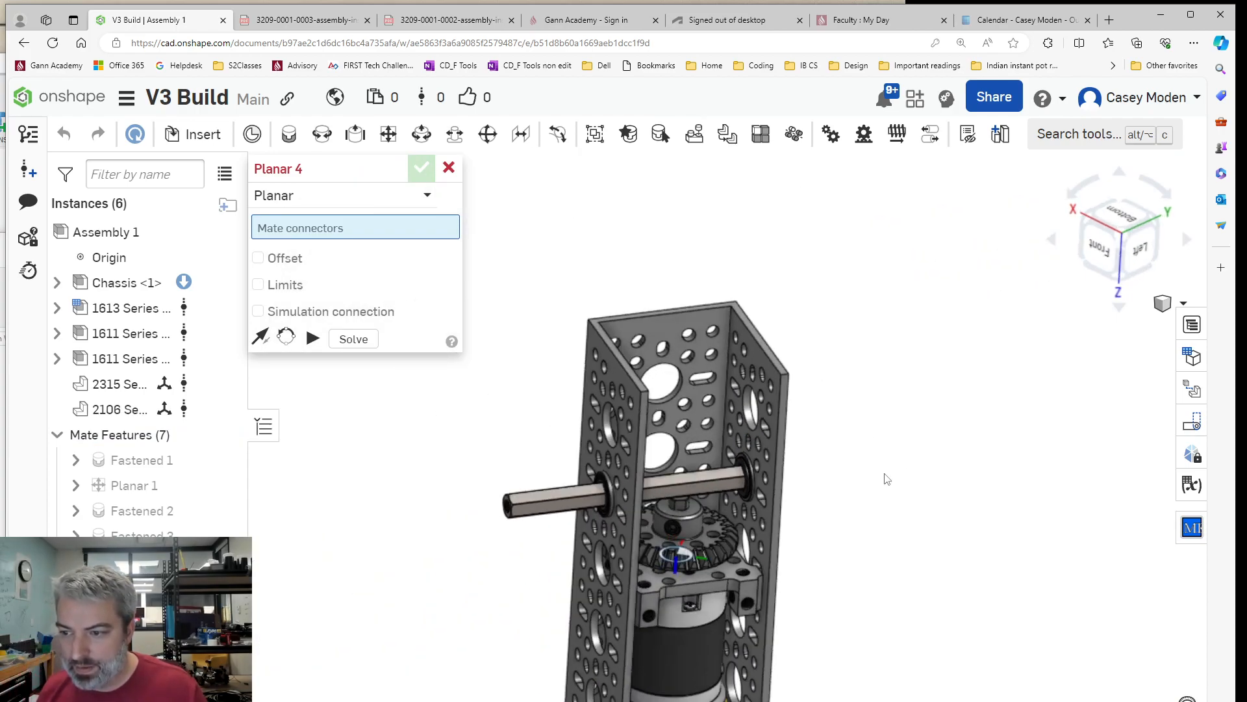
right_drag(885, 479, 861, 444)
scroll(682, 518, up, 7)
right_drag(943, 430, 987, 463)
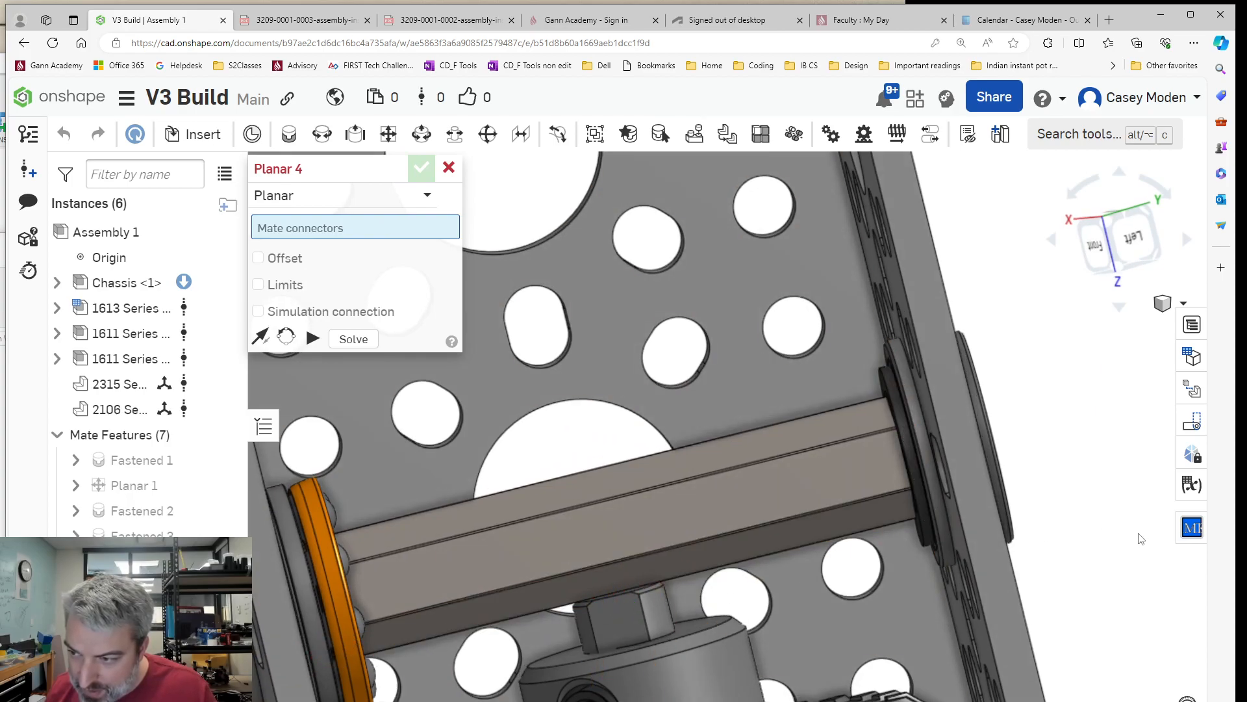
scroll(987, 440, down, 5)
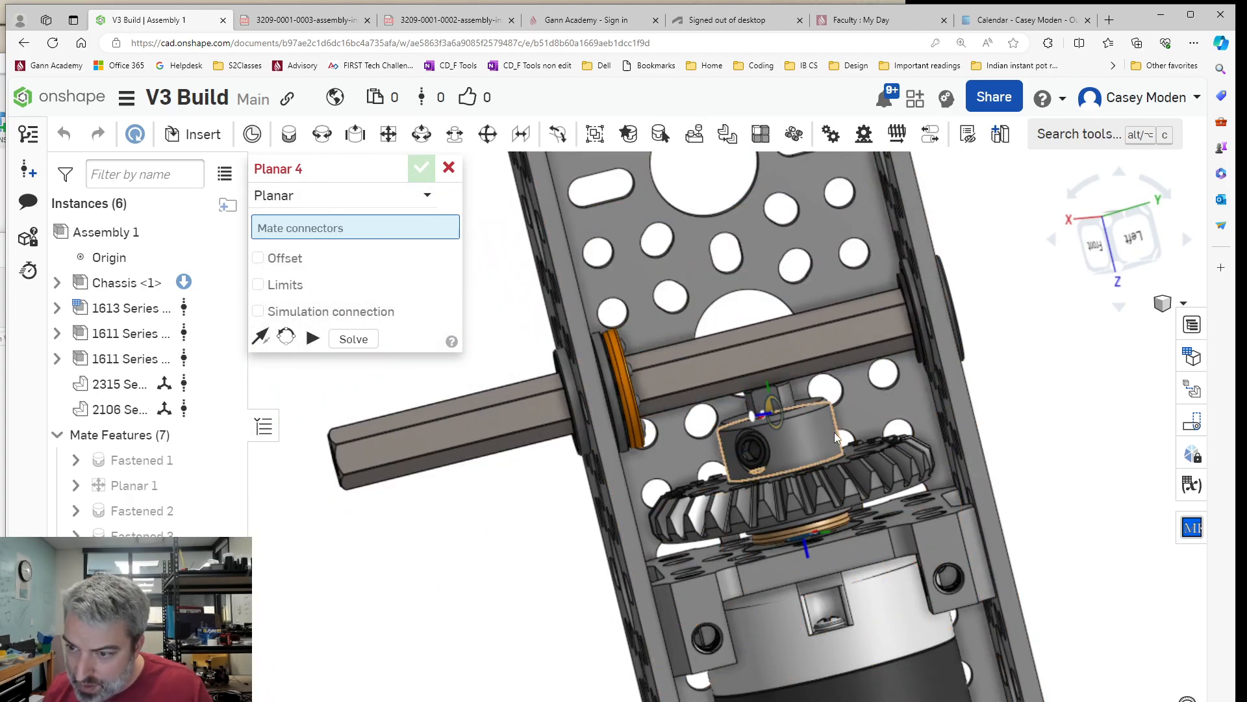
scroll(864, 477, down, 3)
right_drag(1033, 439, 1044, 359)
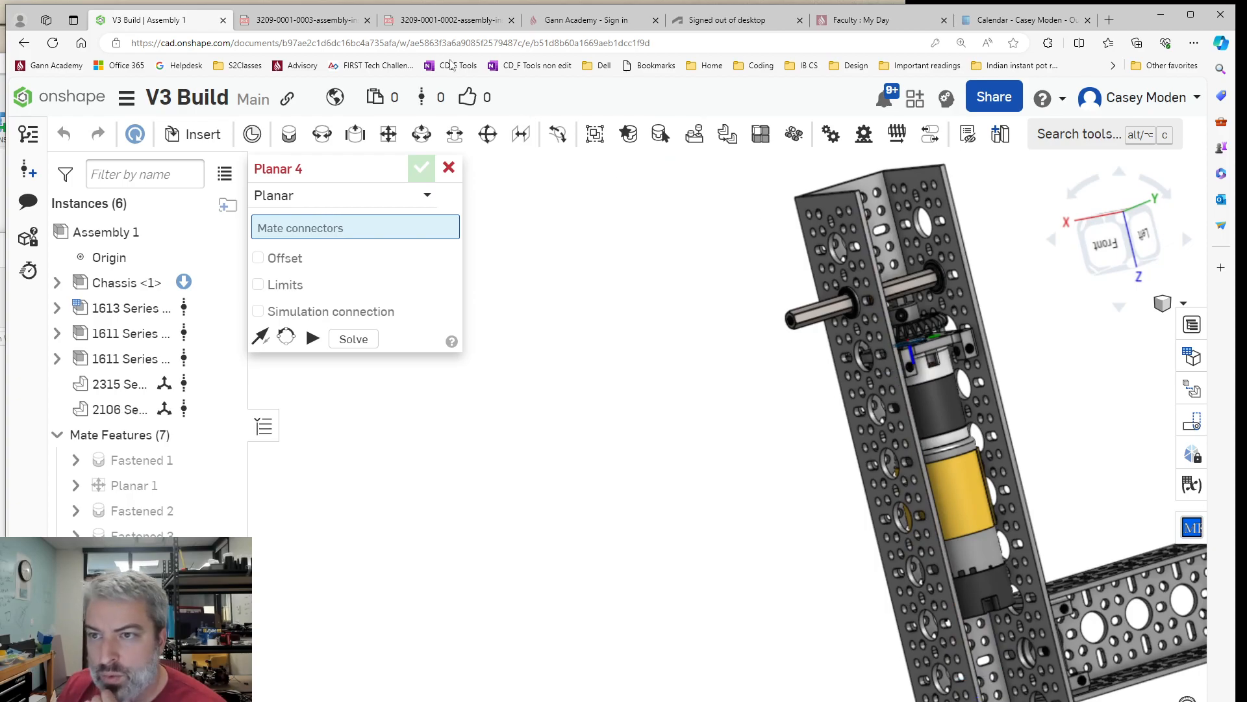
Switch to the assembly instructions PDF and look through the output shaft, drive motor and wheel pages for the parts arrangement.
click(338, 21)
scroll(634, 375, down, 20)
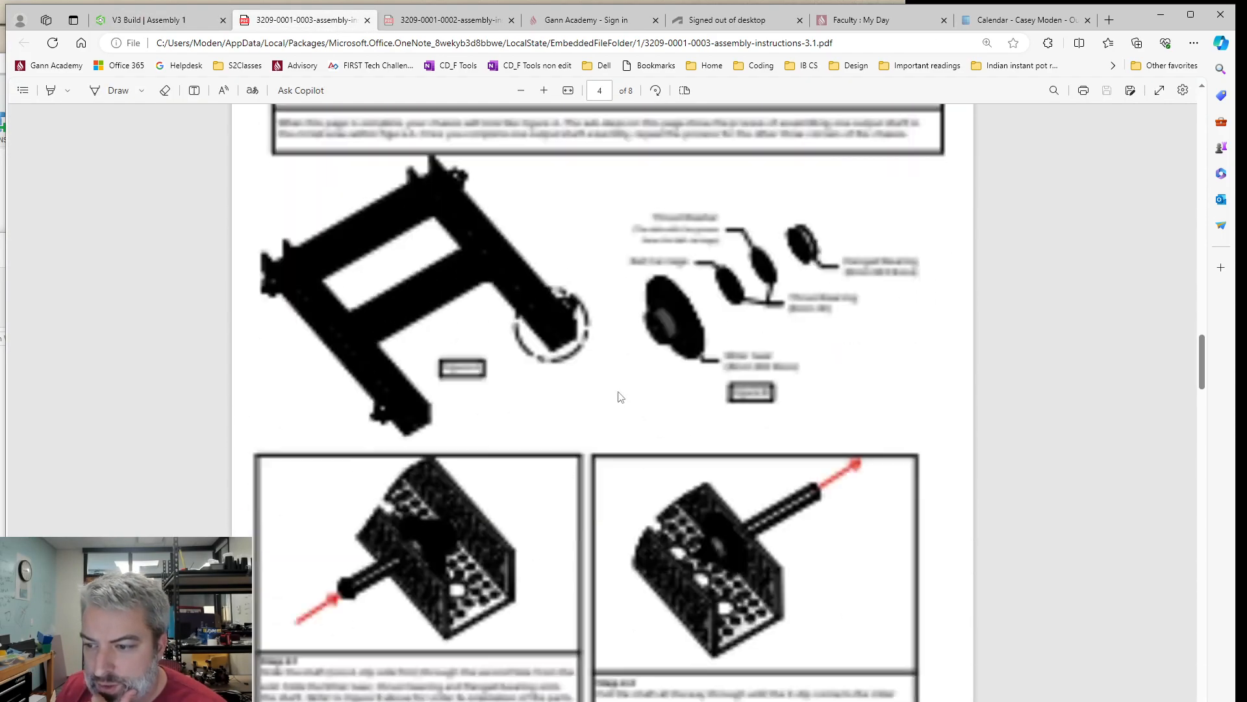
scroll(617, 386, down, 15)
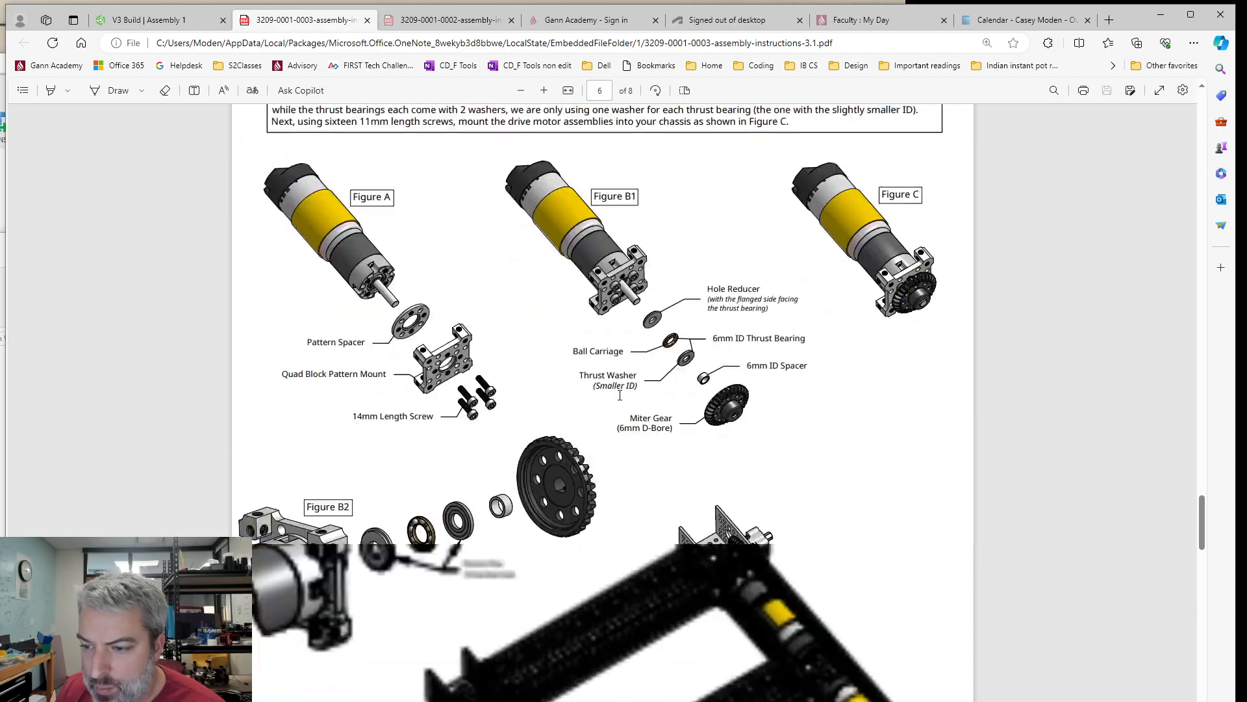
scroll(617, 388, up, 8)
scroll(621, 403, down, 5)
scroll(623, 426, down, 8)
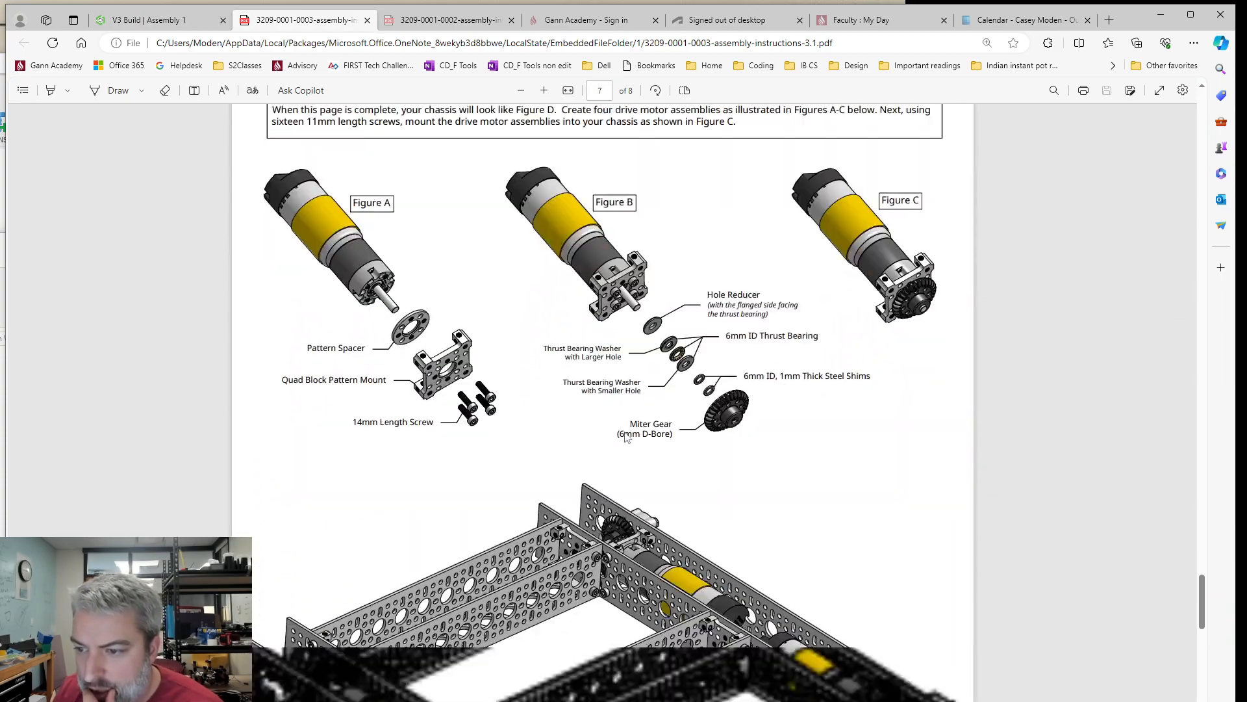
scroll(626, 436, down, 8)
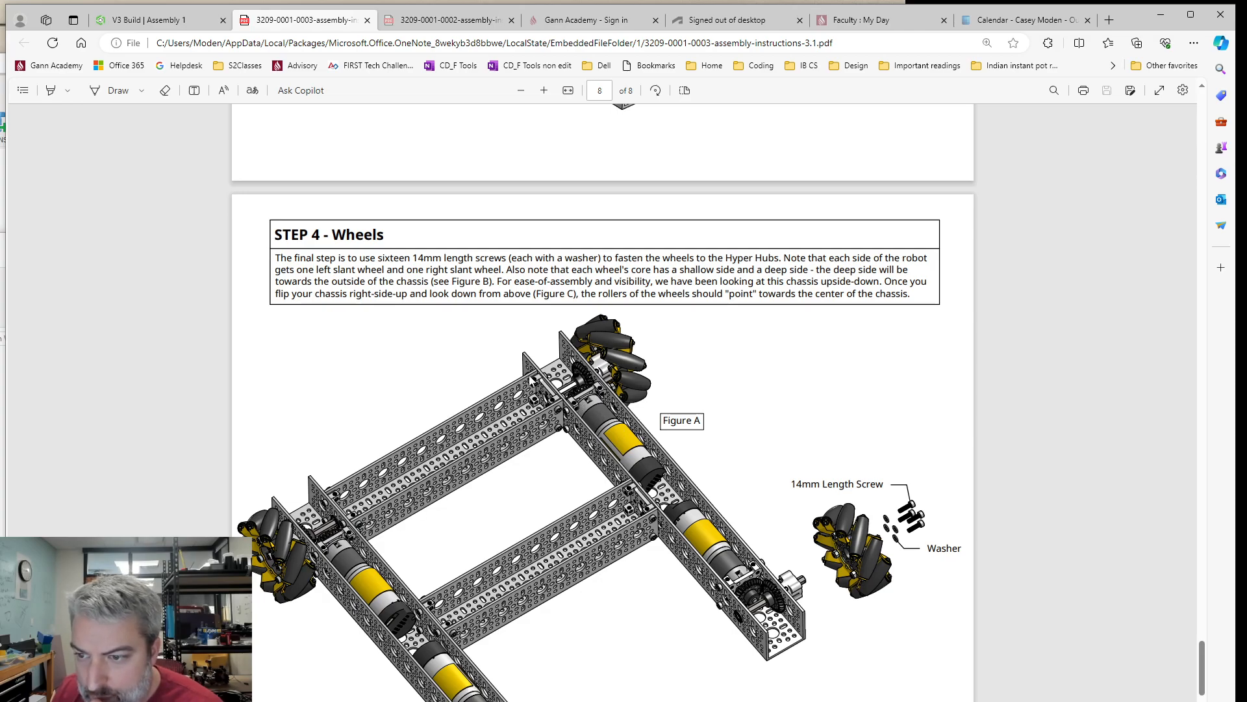
Return to the Onshape assembly and examine the motor's miter gear and its clearance beneath the hex shaft.
click(139, 20)
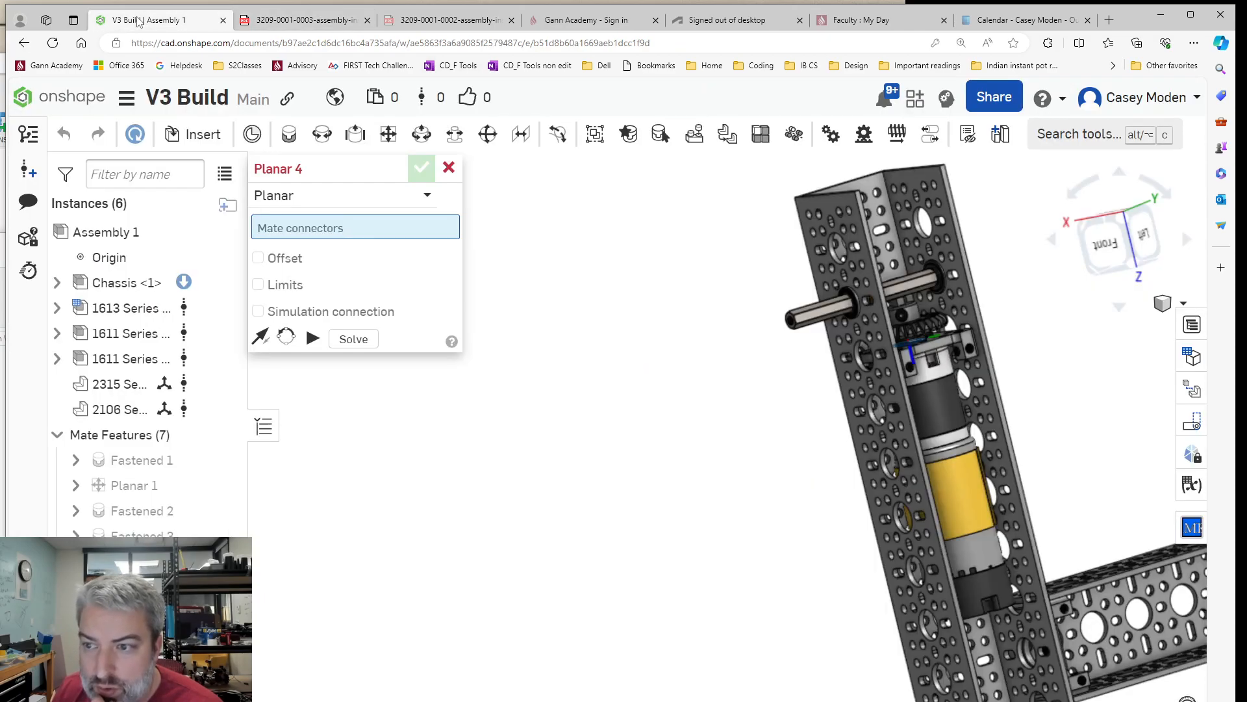
right_drag(765, 401, 838, 313)
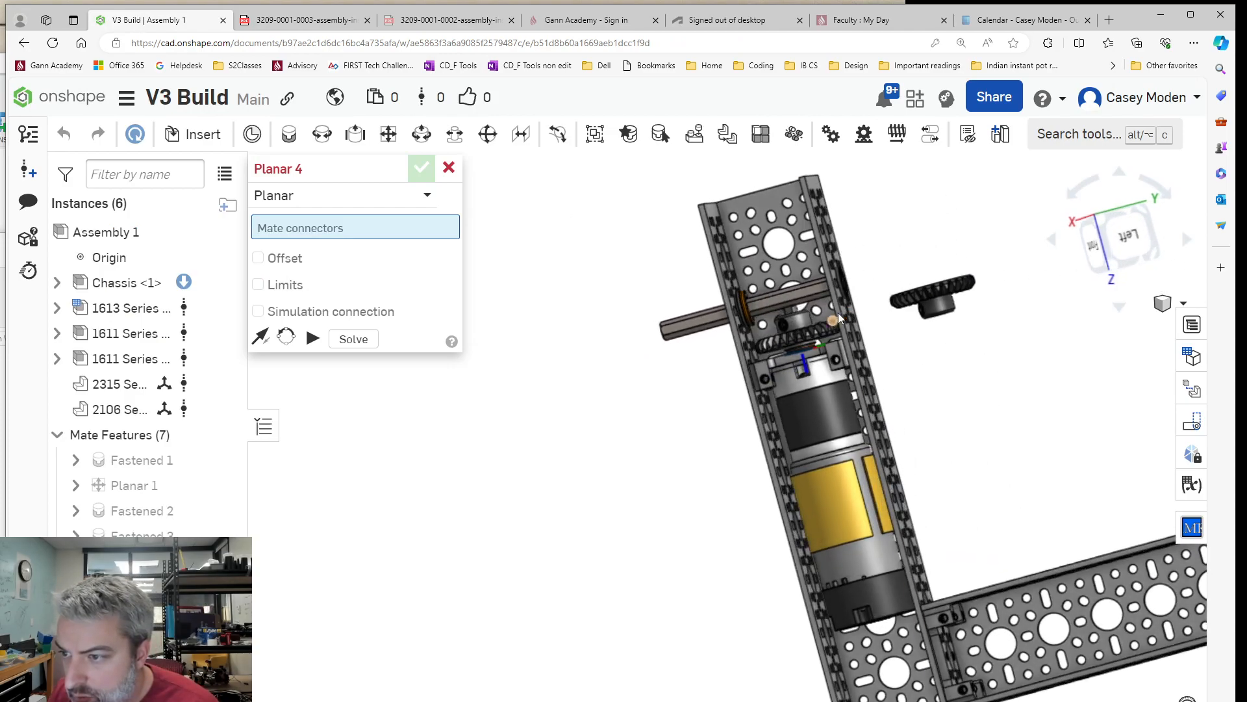
scroll(819, 310, up, 5)
scroll(794, 305, up, 6)
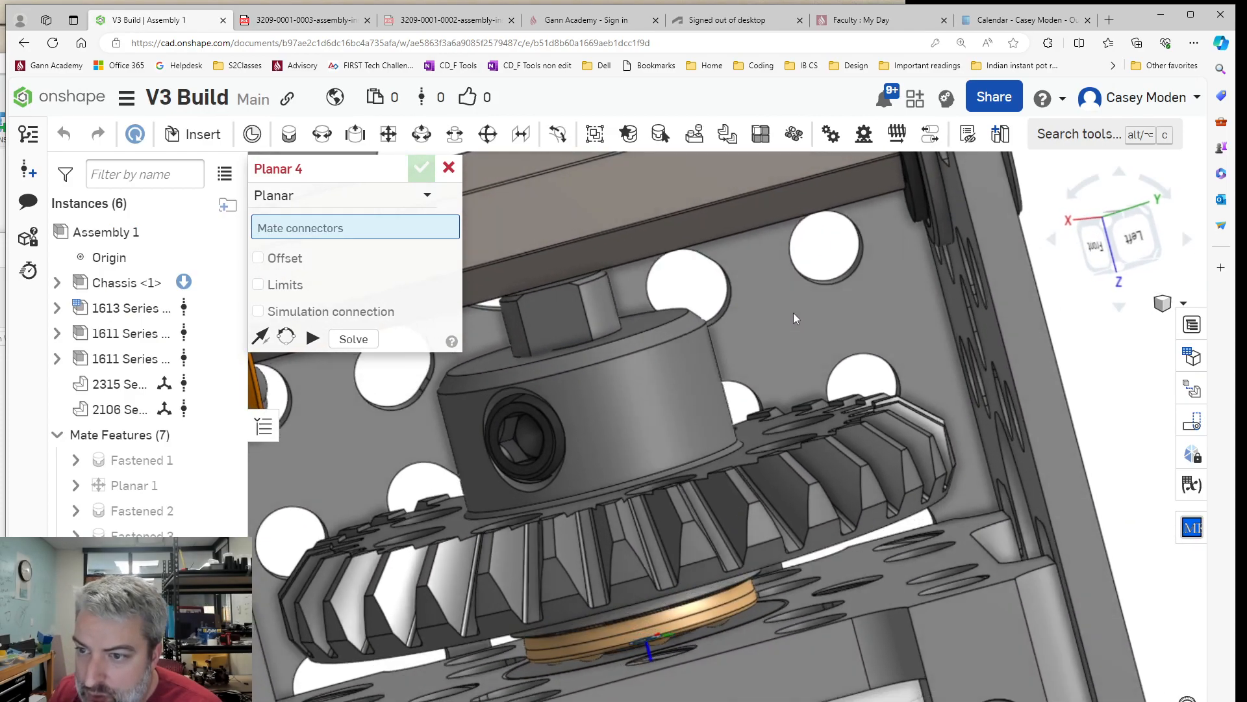
scroll(790, 311, down, 5)
scroll(790, 310, up, 3)
middle_drag(790, 310, 962, 320)
right_drag(962, 319, 936, 326)
scroll(1023, 306, up, 6)
scroll(1014, 302, down, 5)
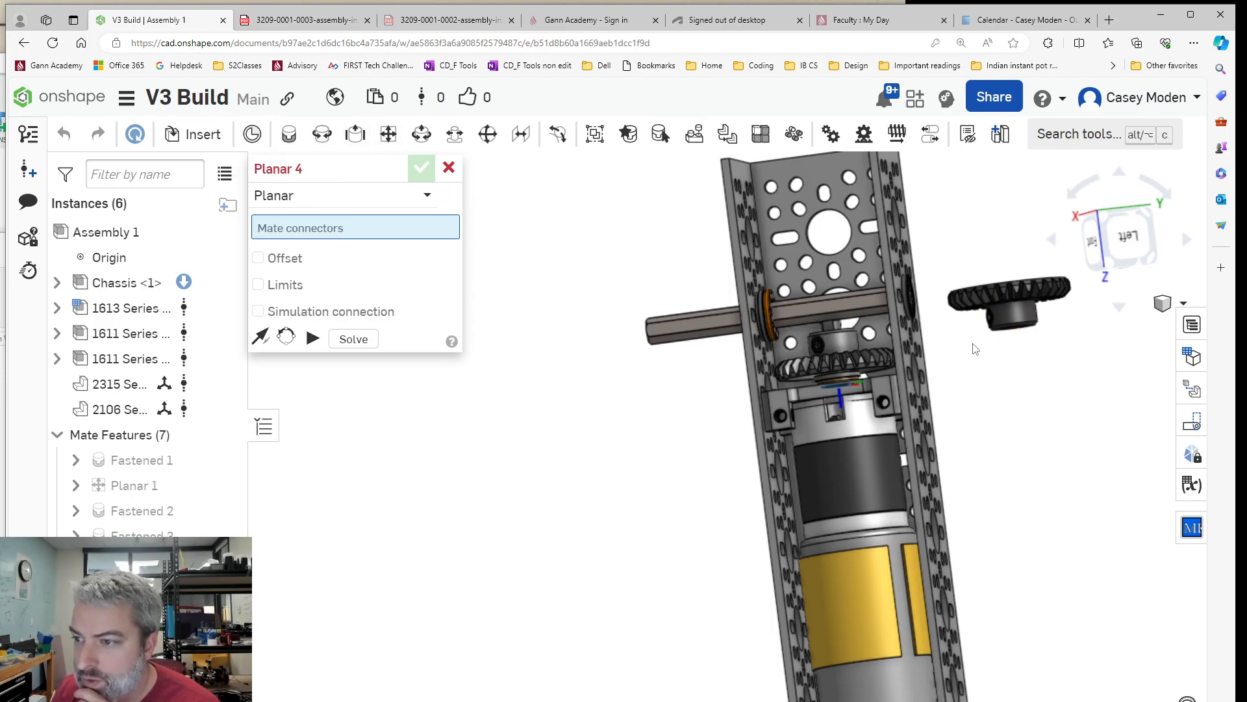
Set the planar mate's first connector on a flat inside the hex bore of the loose miter gear.
right_drag(1067, 385, 1071, 415)
middle_drag(1079, 431, 1010, 181)
right_drag(1054, 414, 1044, 376)
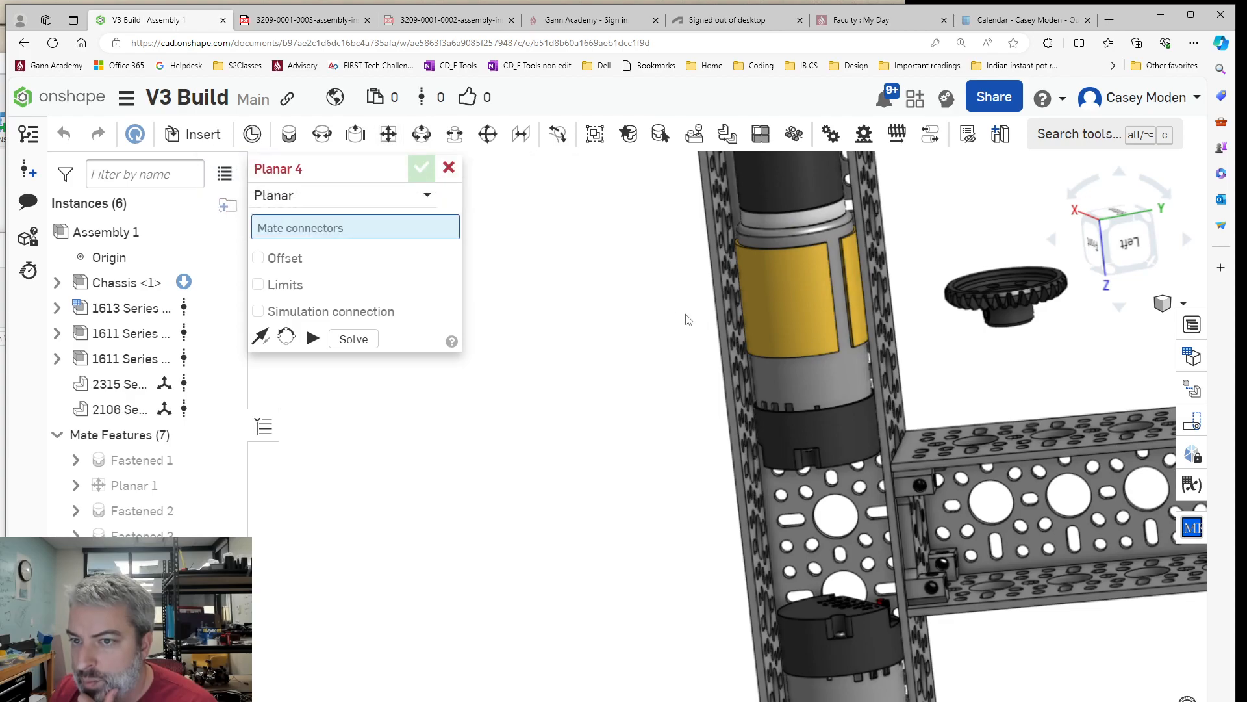
right_drag(1111, 338, 1092, 315)
middle_drag(1041, 286, 1082, 622)
scroll(601, 258, up, 5)
right_drag(707, 294, 716, 278)
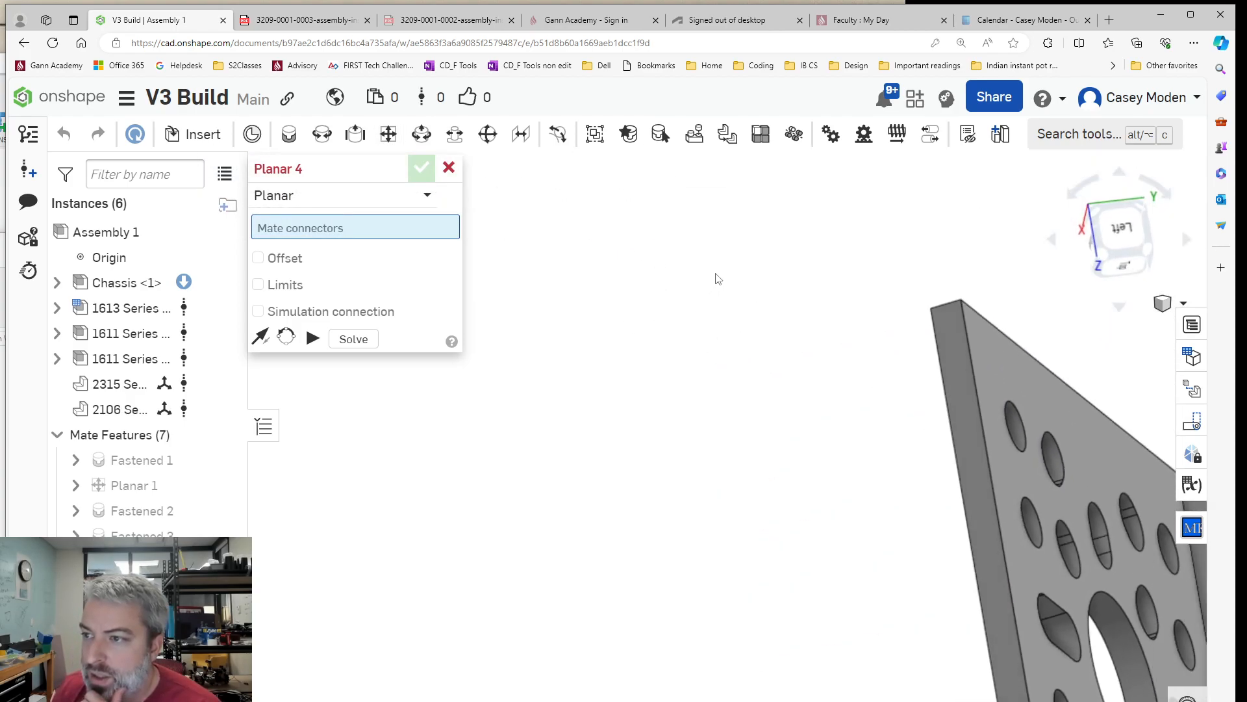
middle_drag(715, 278, 759, 543)
scroll(761, 547, up, 3)
right_drag(820, 528, 745, 377)
scroll(745, 377, up, 5)
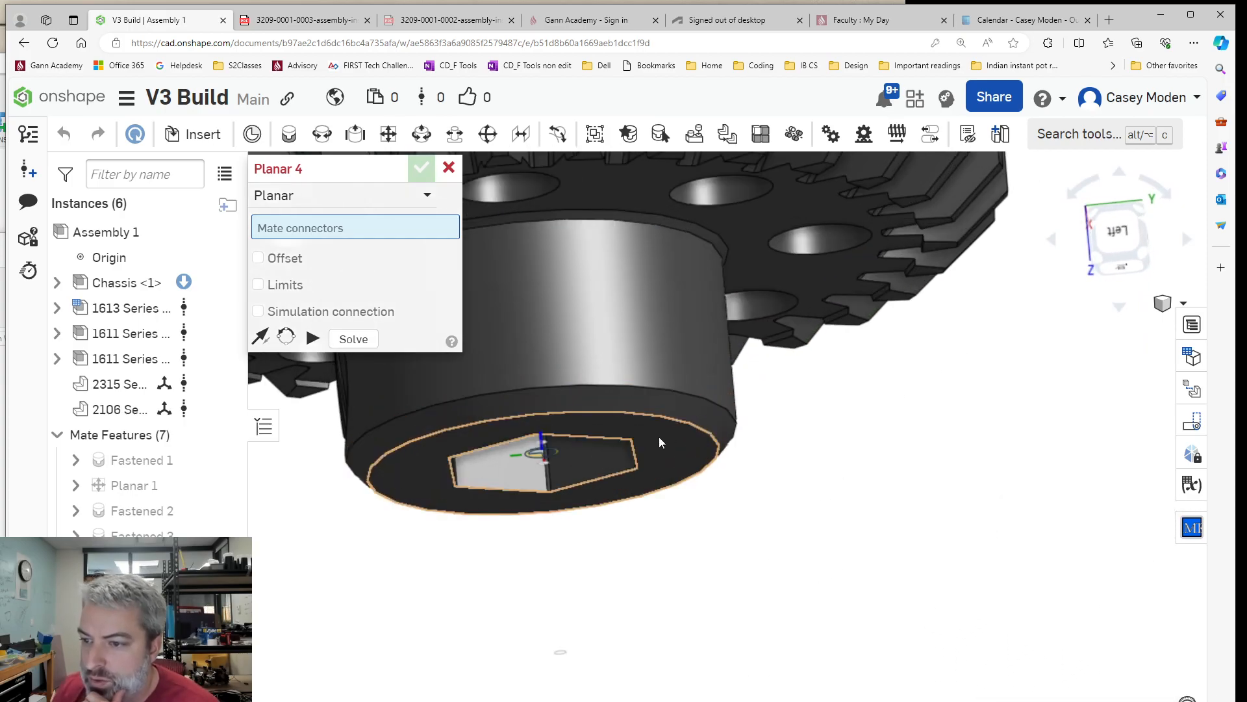
click(611, 456)
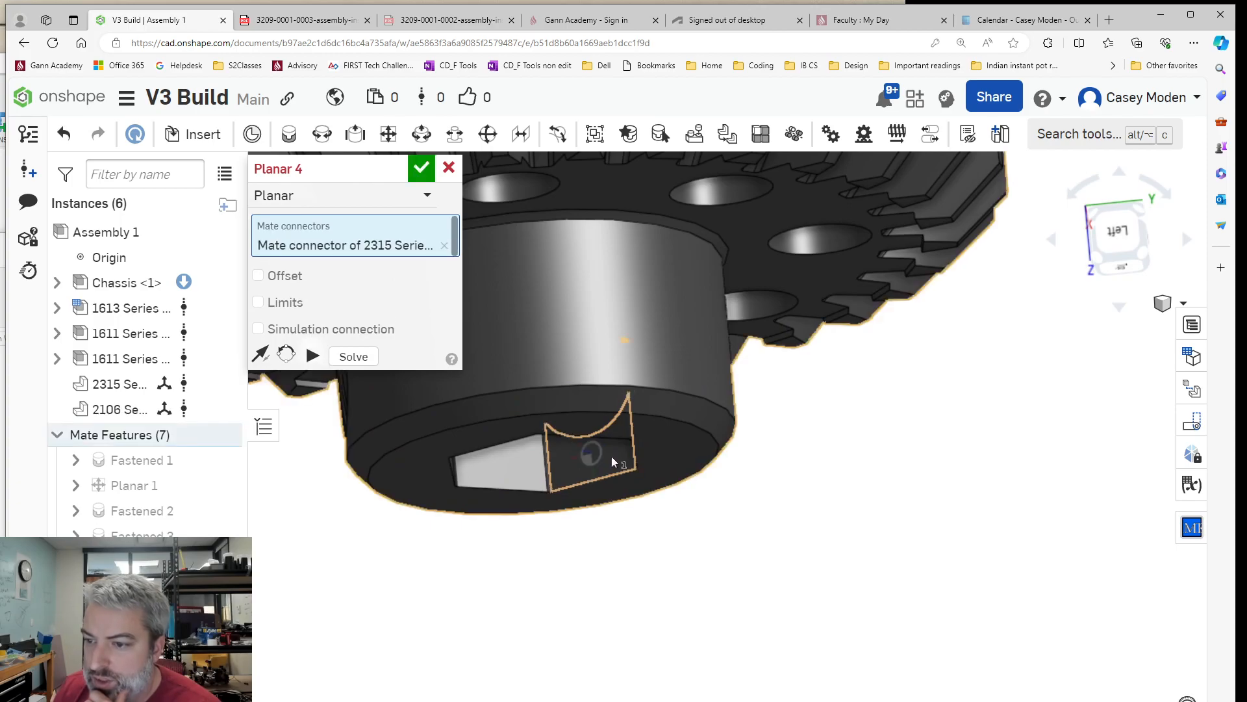
Set the planar mate's second connector on a side flat of the hex shaft between the channel walls.
scroll(1018, 463, down, 5)
scroll(1040, 494, down, 3)
right_drag(1072, 523, 1087, 550)
scroll(1086, 549, down, 2)
scroll(1091, 427, up, 8)
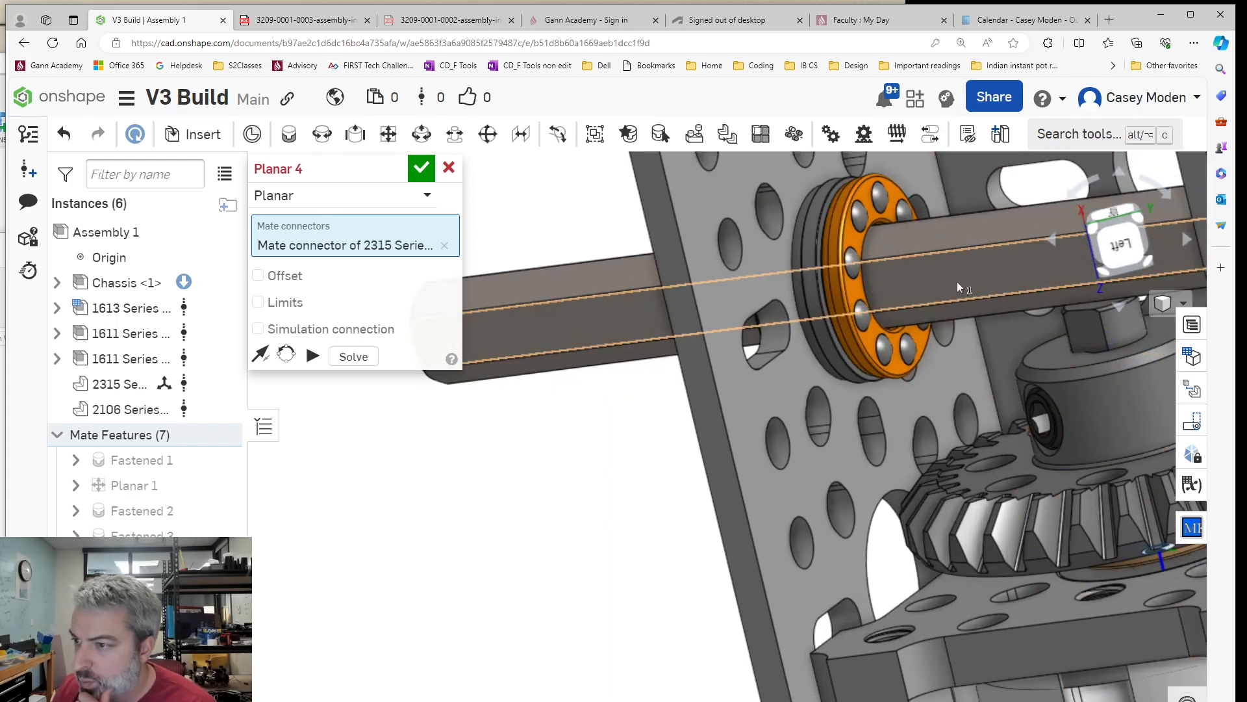
click(957, 282)
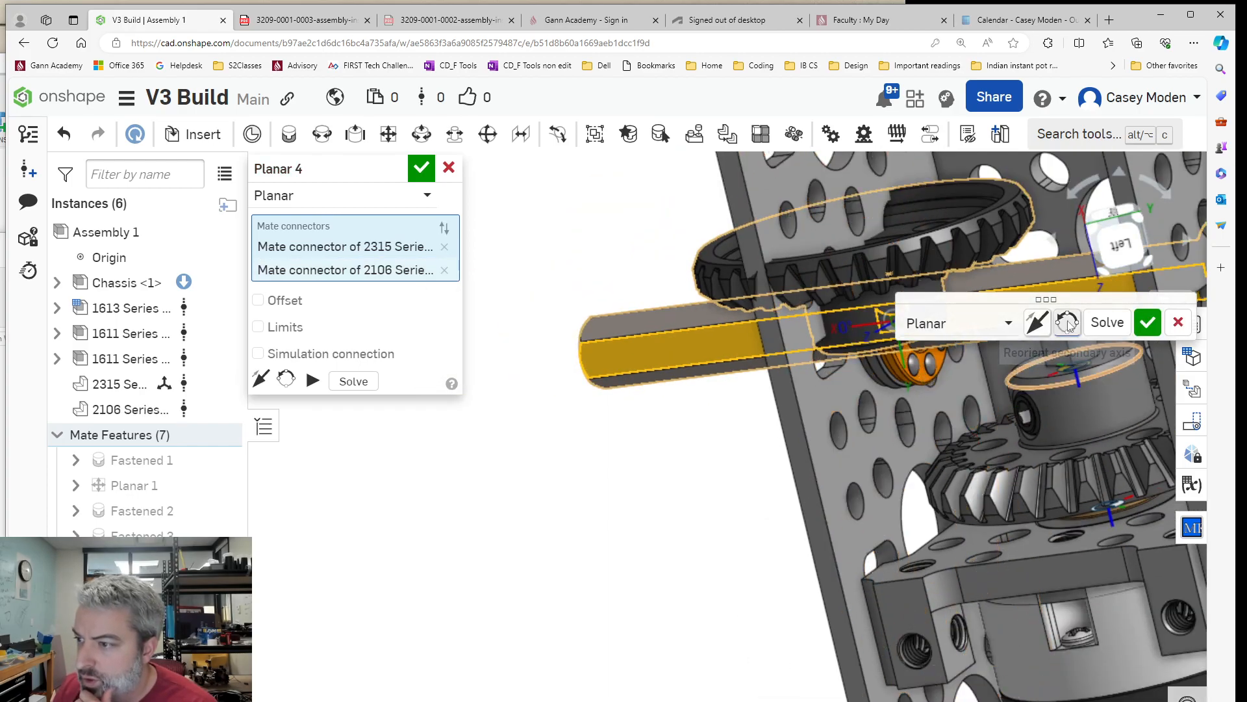
Reorient the secondary axis and flip the primary axis until the gear's bore follows the shaft with its hub facing into the channel, and accept the mate.
click(1069, 323)
right_drag(1000, 426, 1078, 419)
middle_drag(1078, 419, 895, 436)
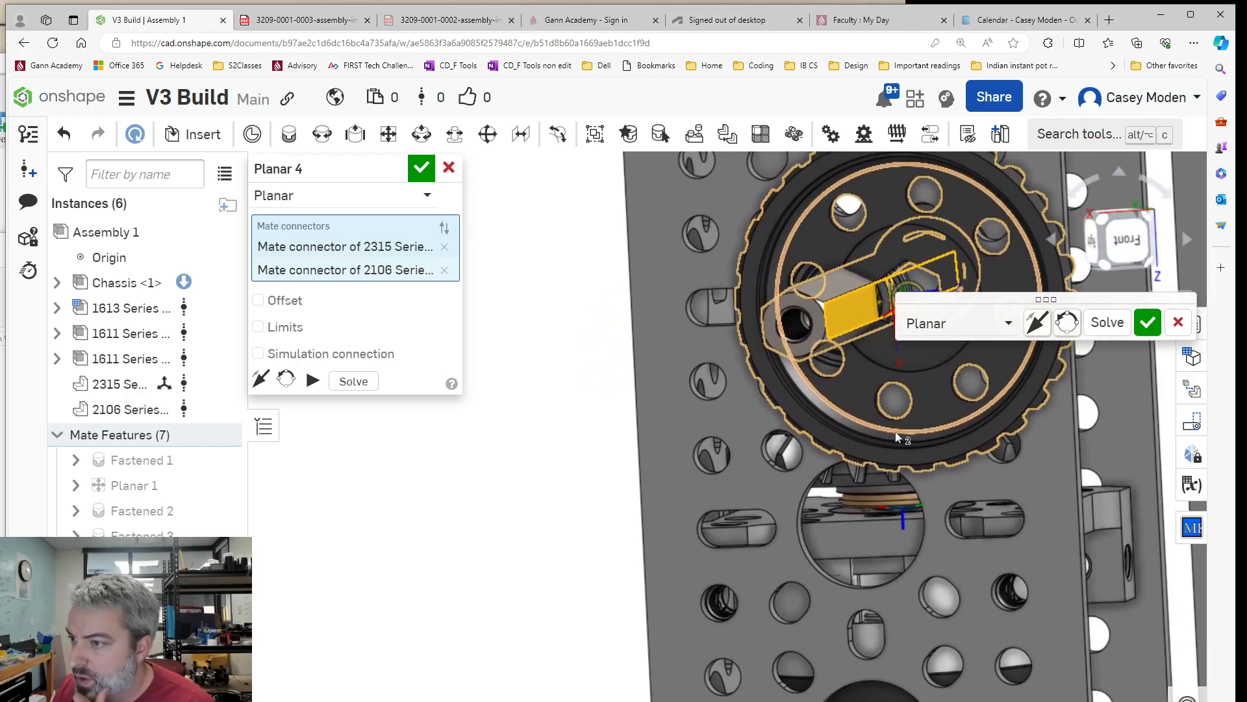
right_drag(895, 435, 929, 450)
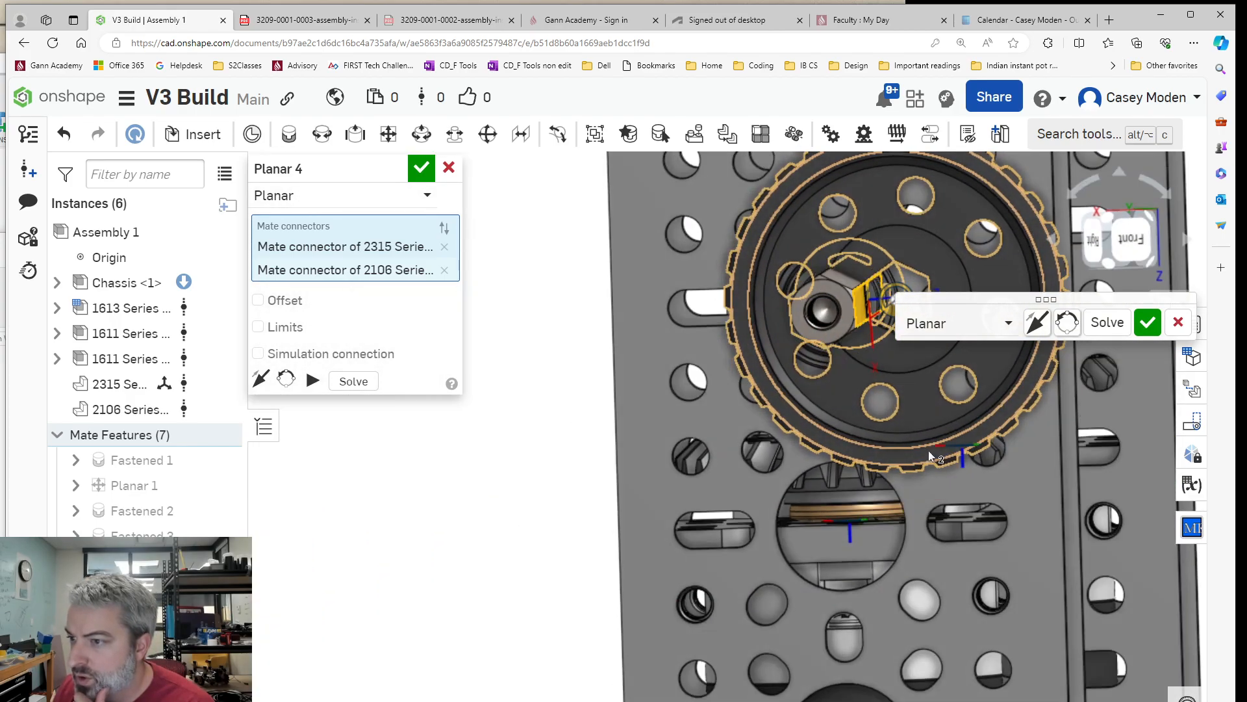
click(1038, 322)
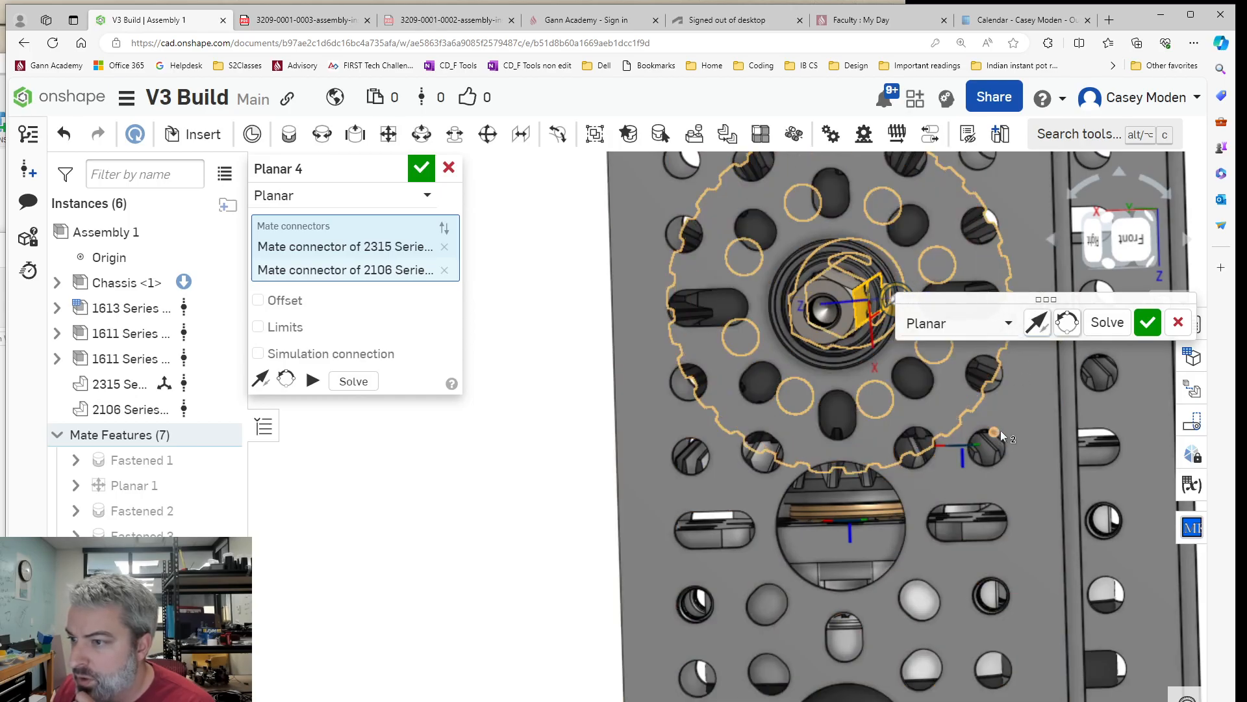
right_drag(1000, 430, 1097, 516)
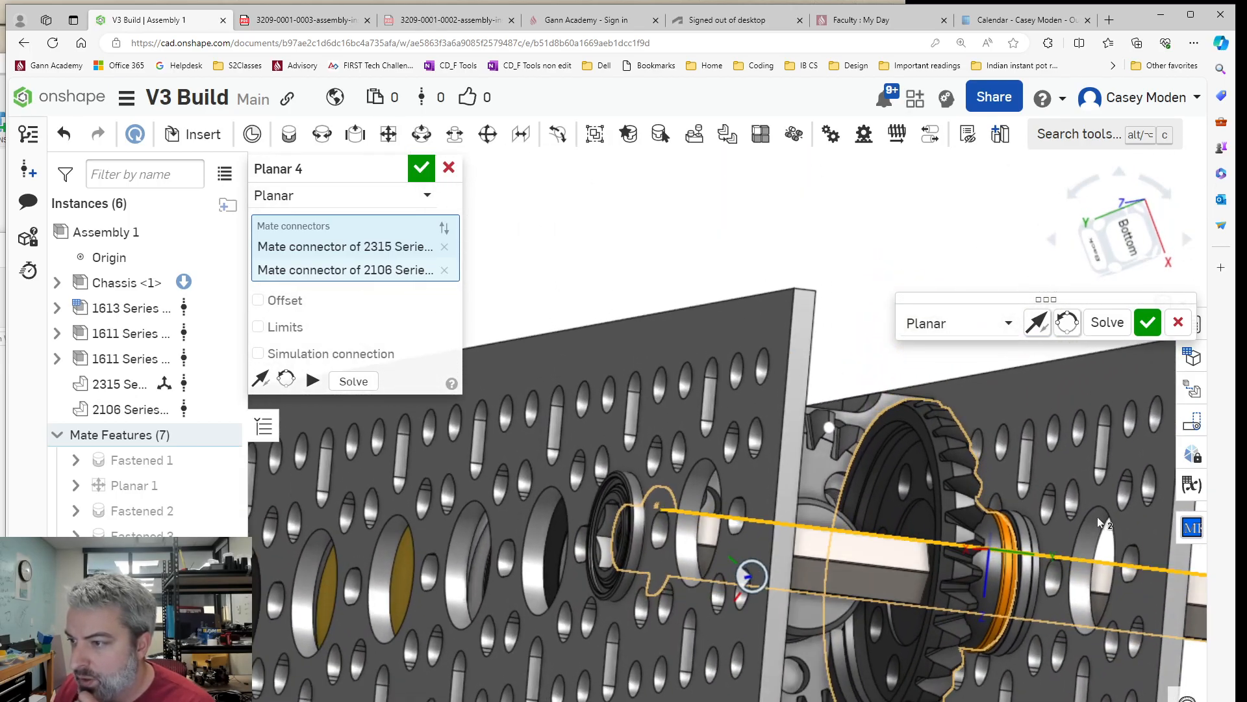
click(1039, 328)
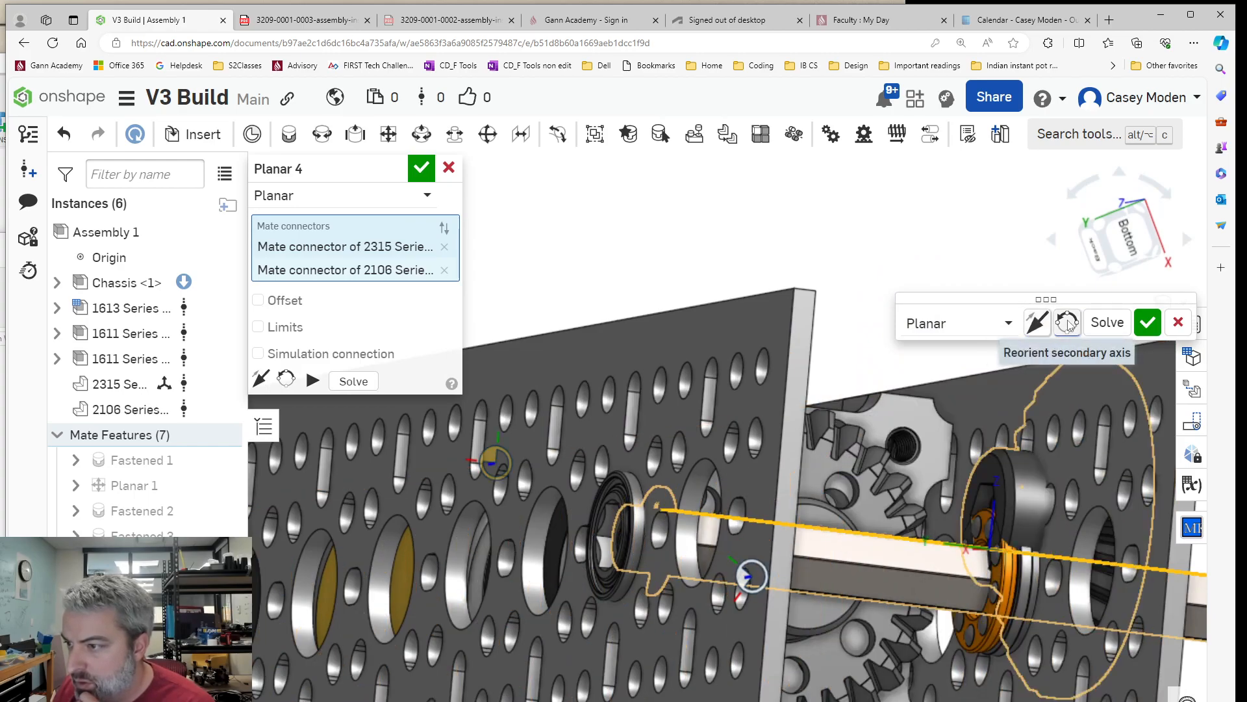
click(1069, 323)
click(1068, 323)
click(1068, 323)
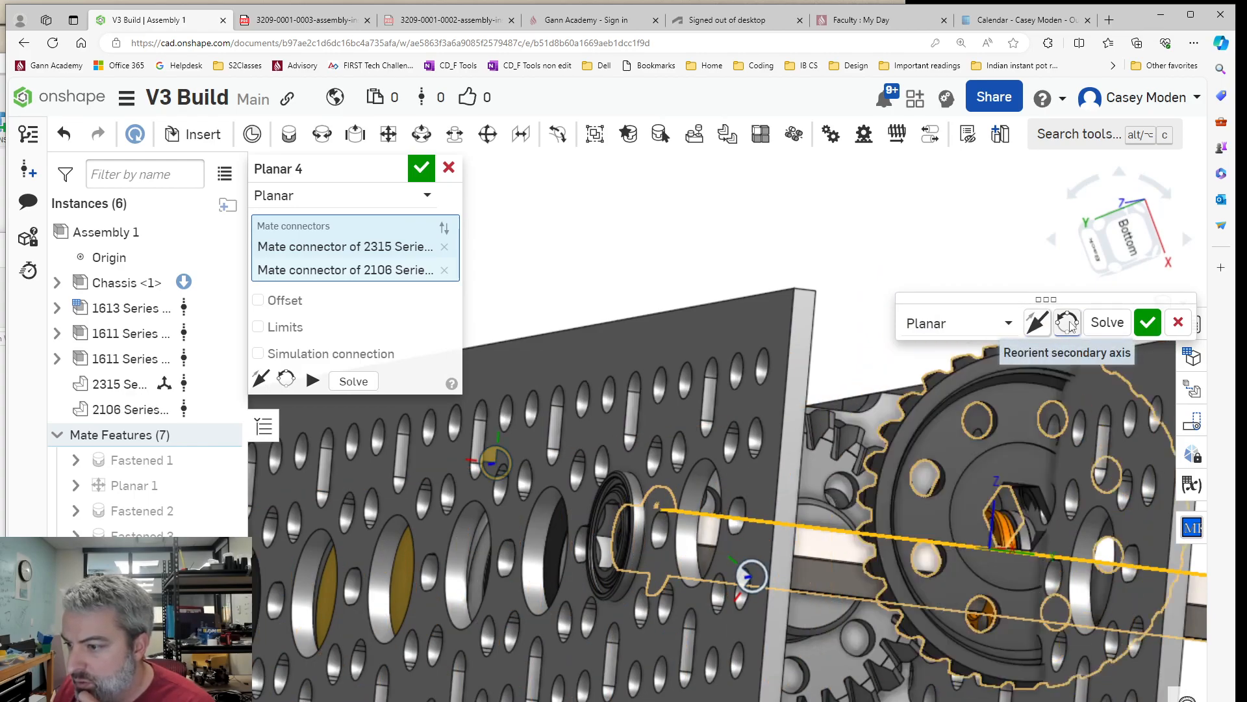
click(1068, 323)
click(1068, 322)
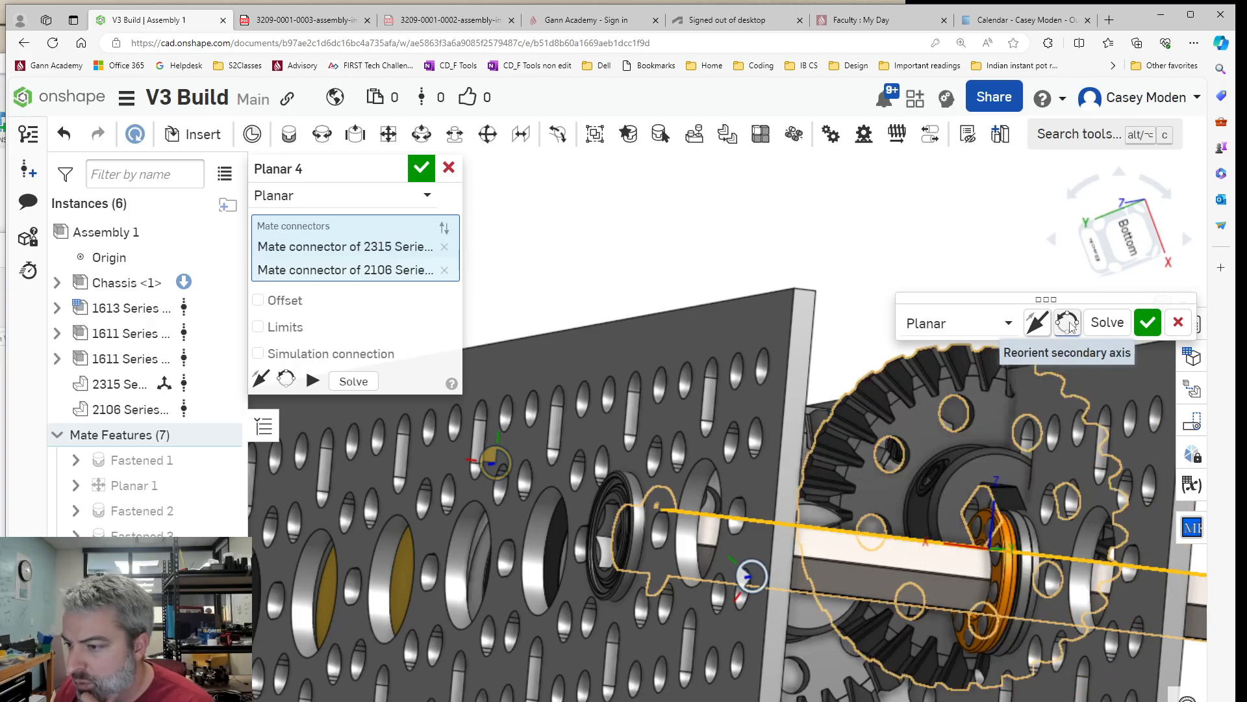
click(1069, 323)
click(1040, 326)
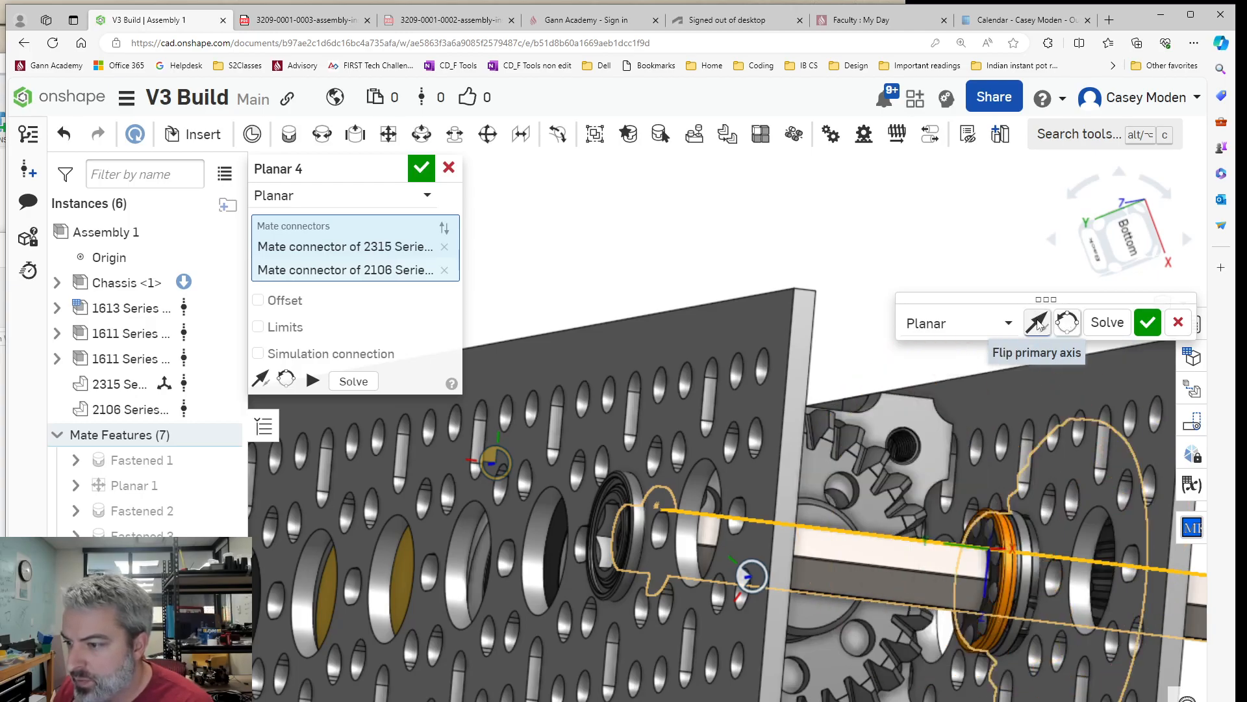
mouse_move(1082, 473)
right_down()
mouse_move(1054, 465)
mouse_move(1077, 488)
mouse_move(944, 475)
mouse_move(1057, 471)
right_up()
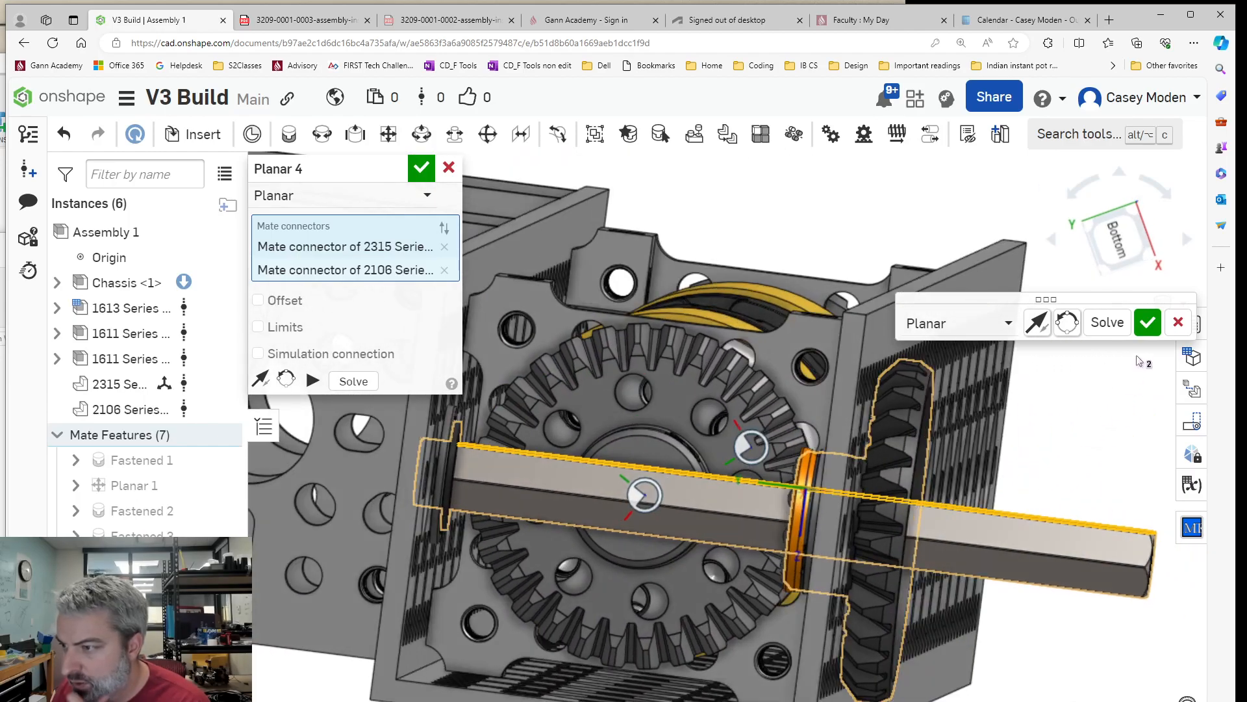
click(1147, 323)
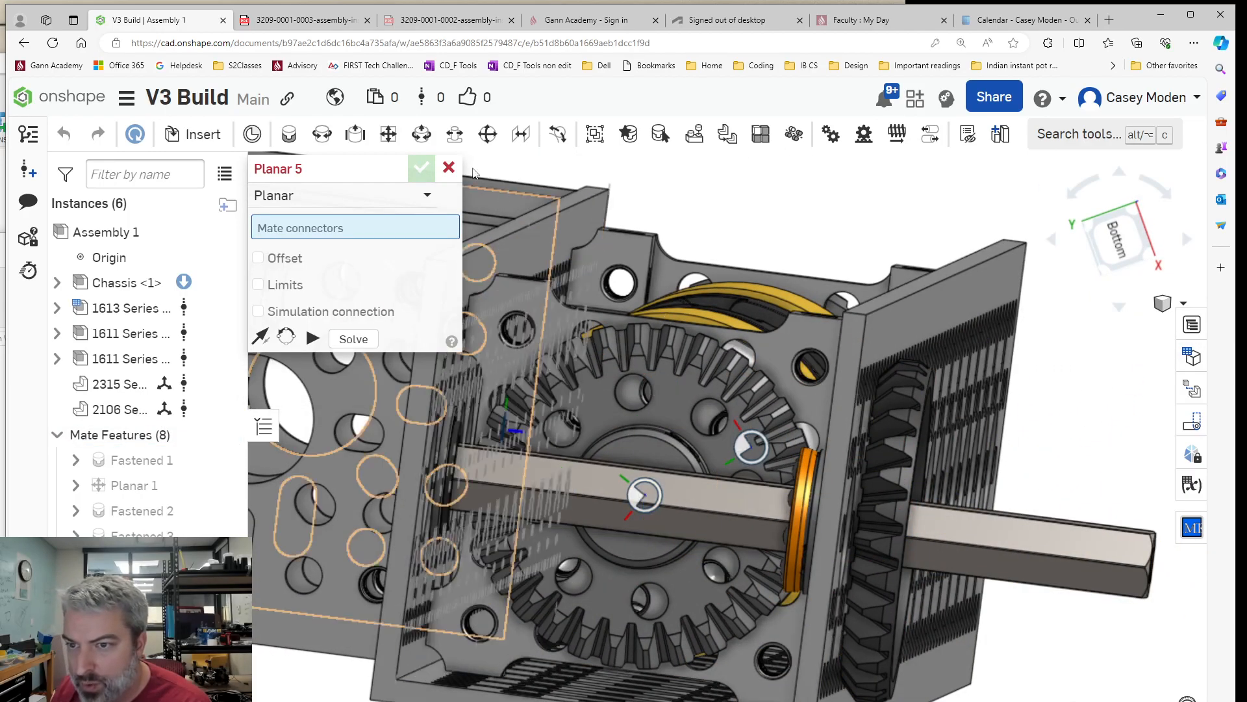
Leave the planar mate command and slide the miter gear along the shaft until it sits clear outside the channel wall.
click(449, 167)
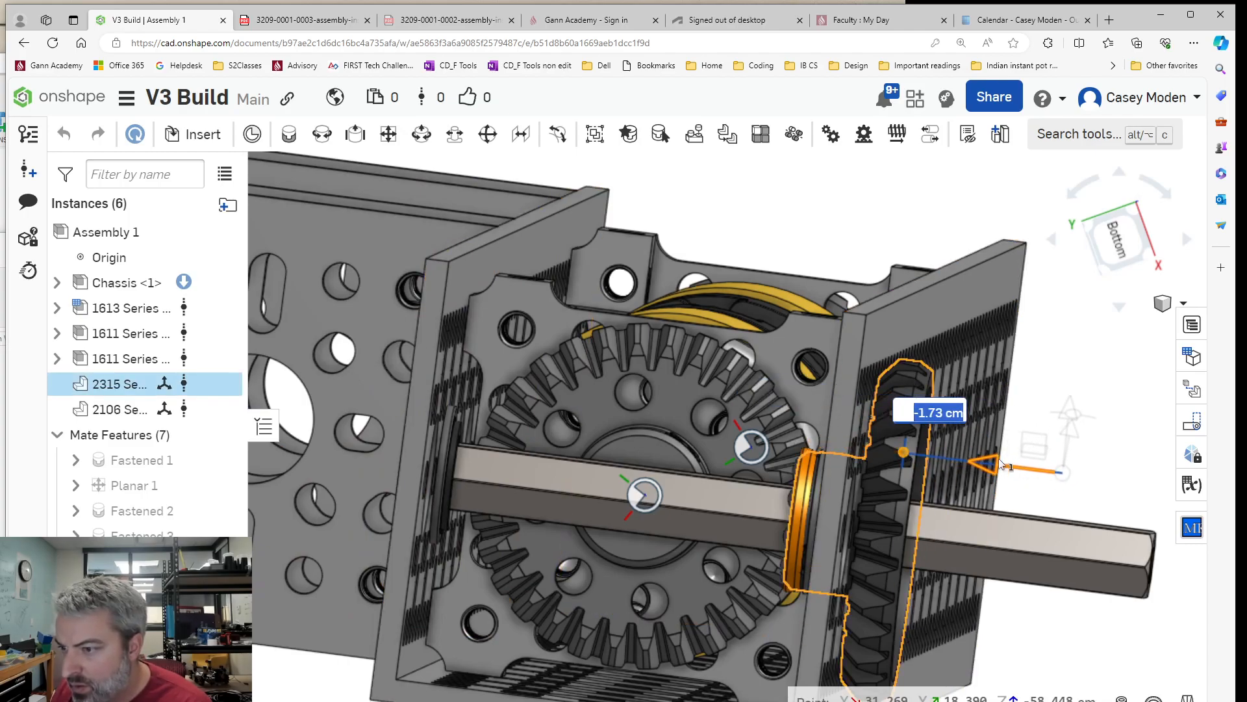
drag(999, 459, 1008, 461)
click(1071, 348)
right_drag(1071, 348, 1011, 338)
middle_drag(438, 508, 655, 466)
scroll(654, 465, down, 3)
right_drag(649, 458, 836, 477)
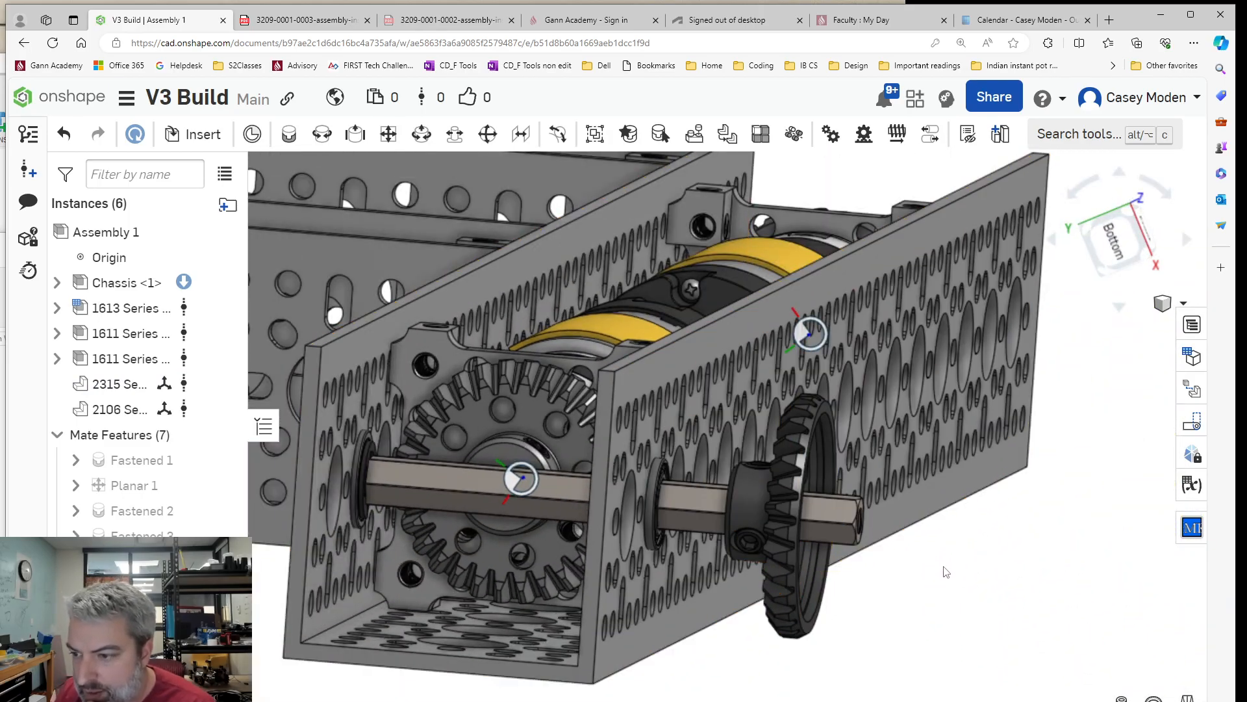
Start a tangent mate and set its first entity to a ball face of the loose thrust bearing on the shaft.
scroll(657, 487, up, 5)
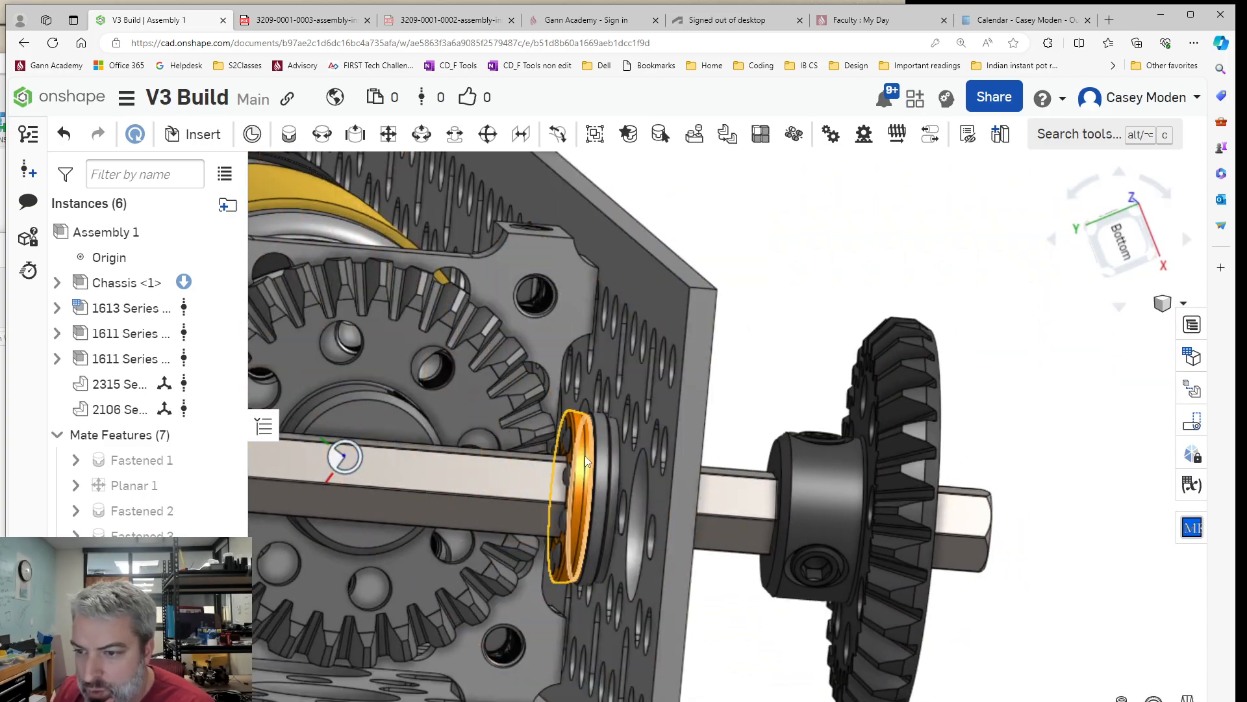
scroll(565, 442, up, 5)
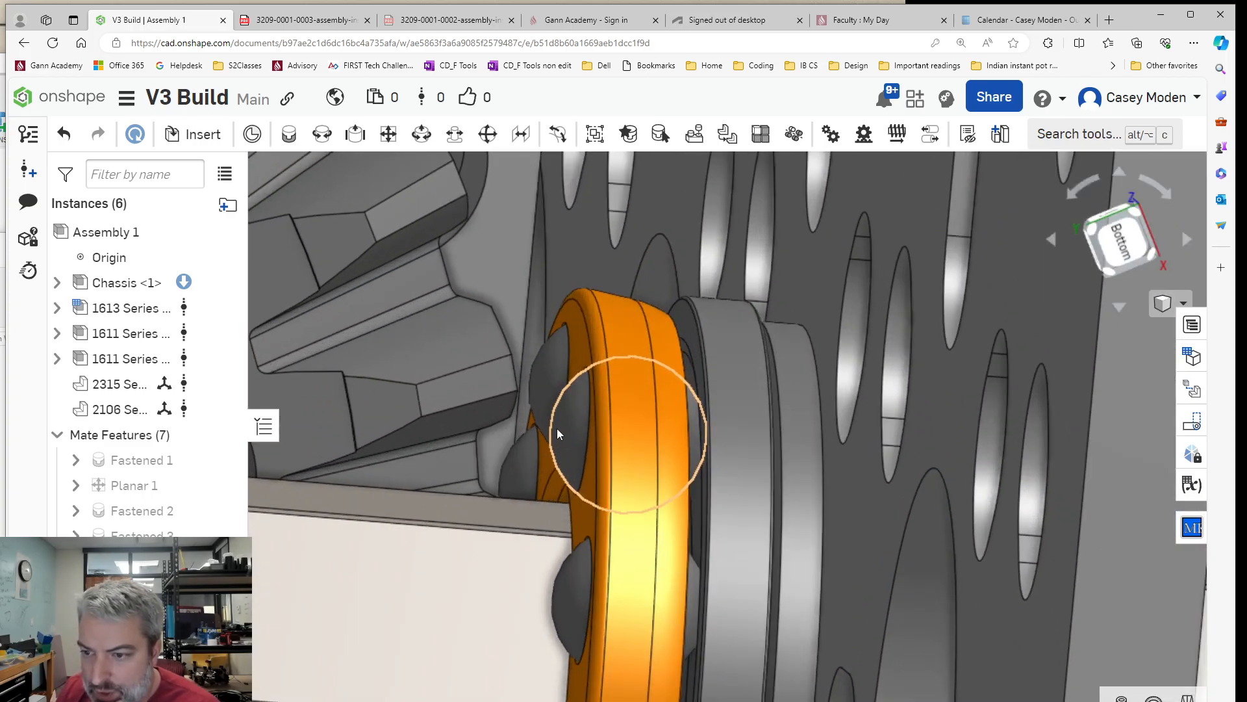
scroll(793, 470, down, 4)
scroll(986, 532, down, 6)
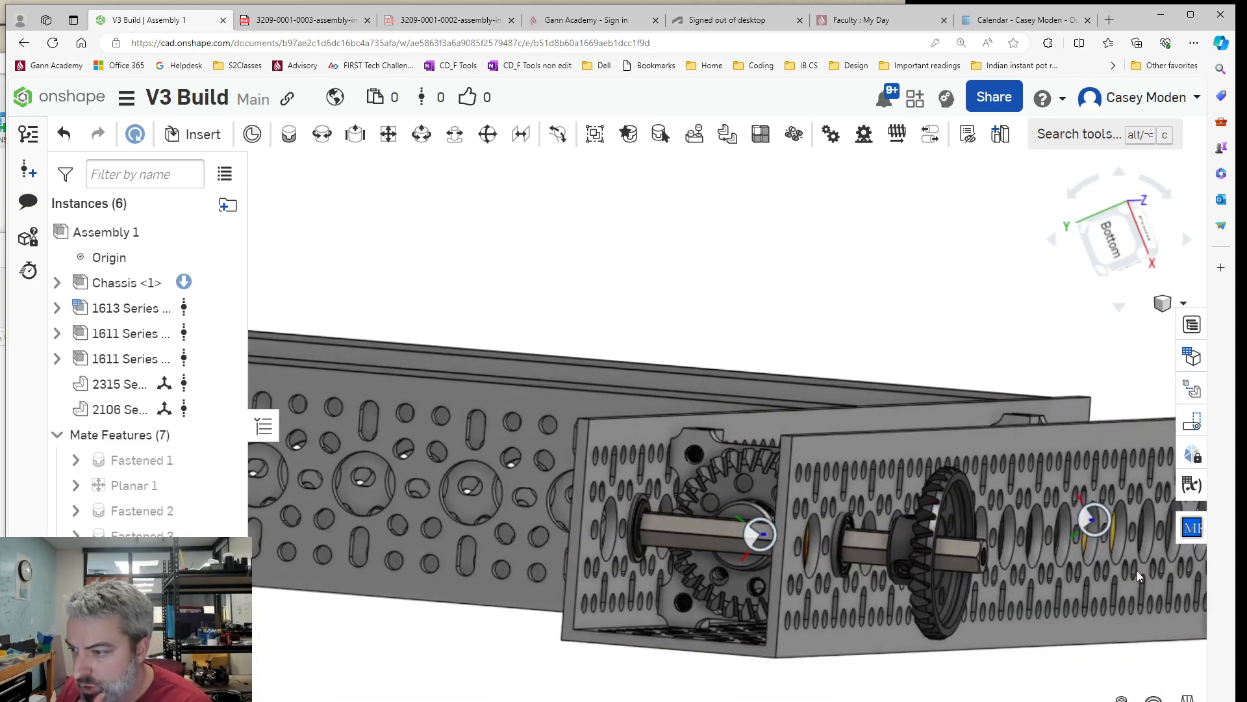
right_drag(1137, 570, 949, 568)
scroll(697, 598, up, 6)
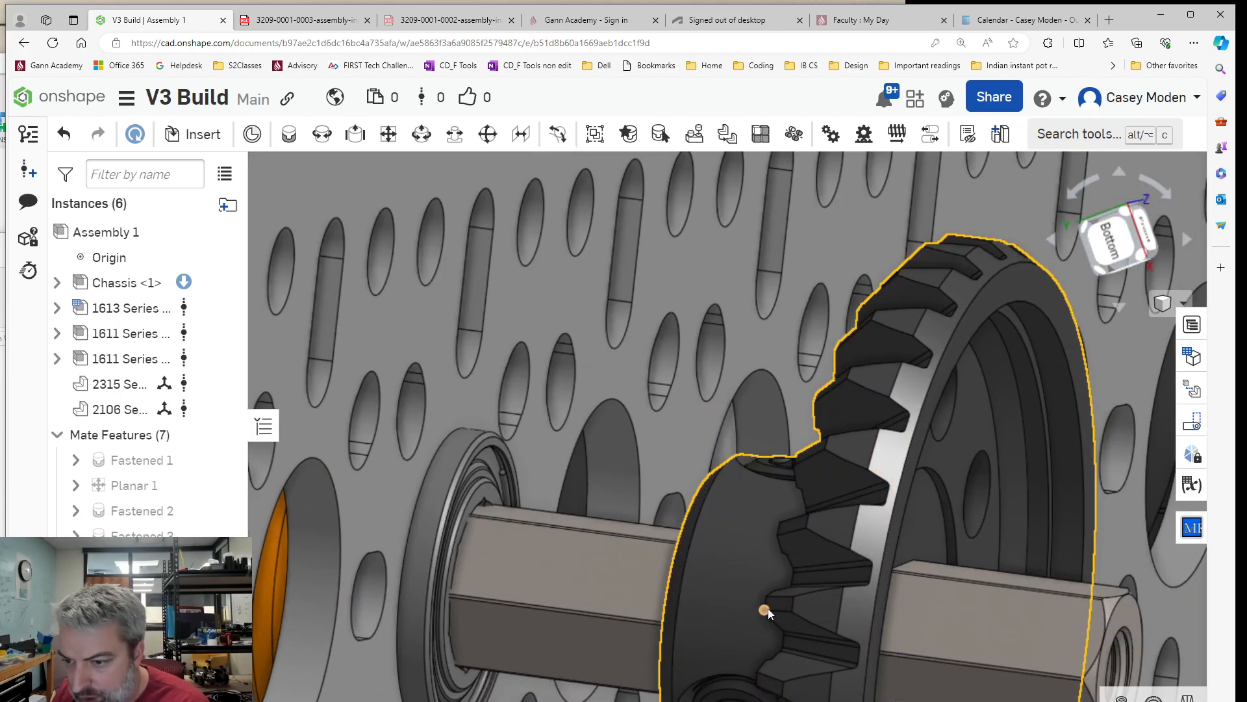
right_drag(767, 610, 787, 602)
right_drag(578, 443, 695, 451)
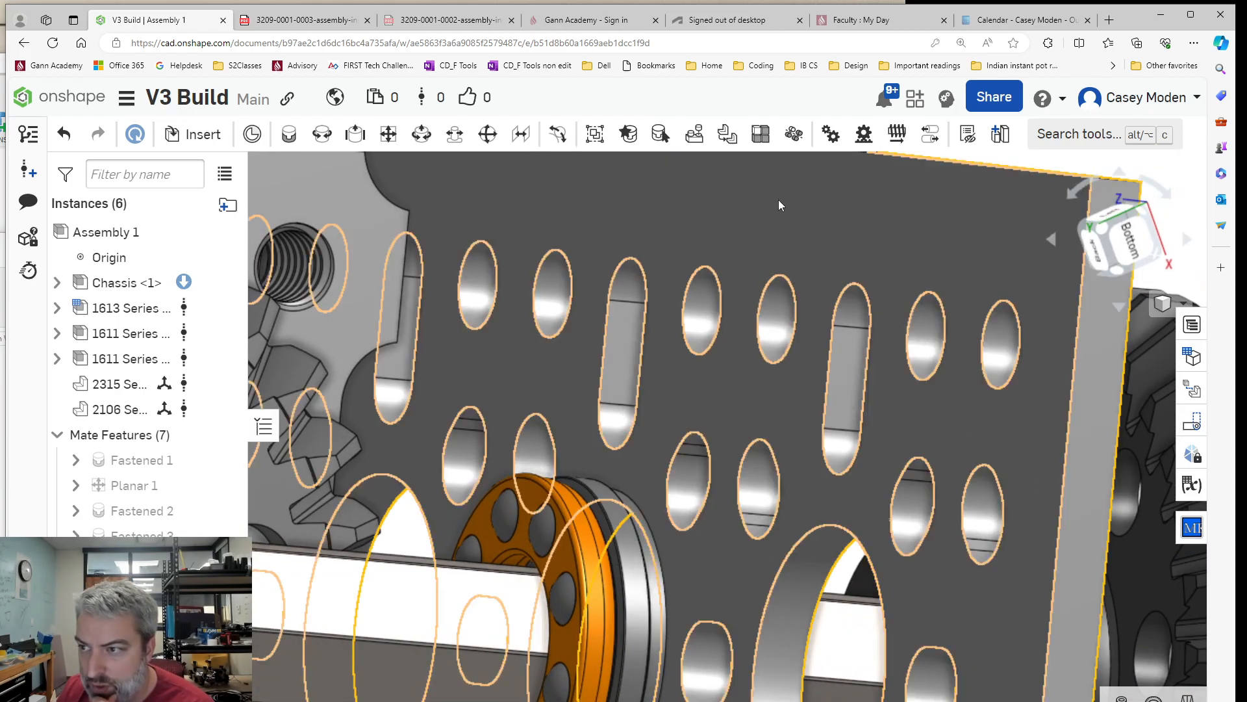
click(556, 135)
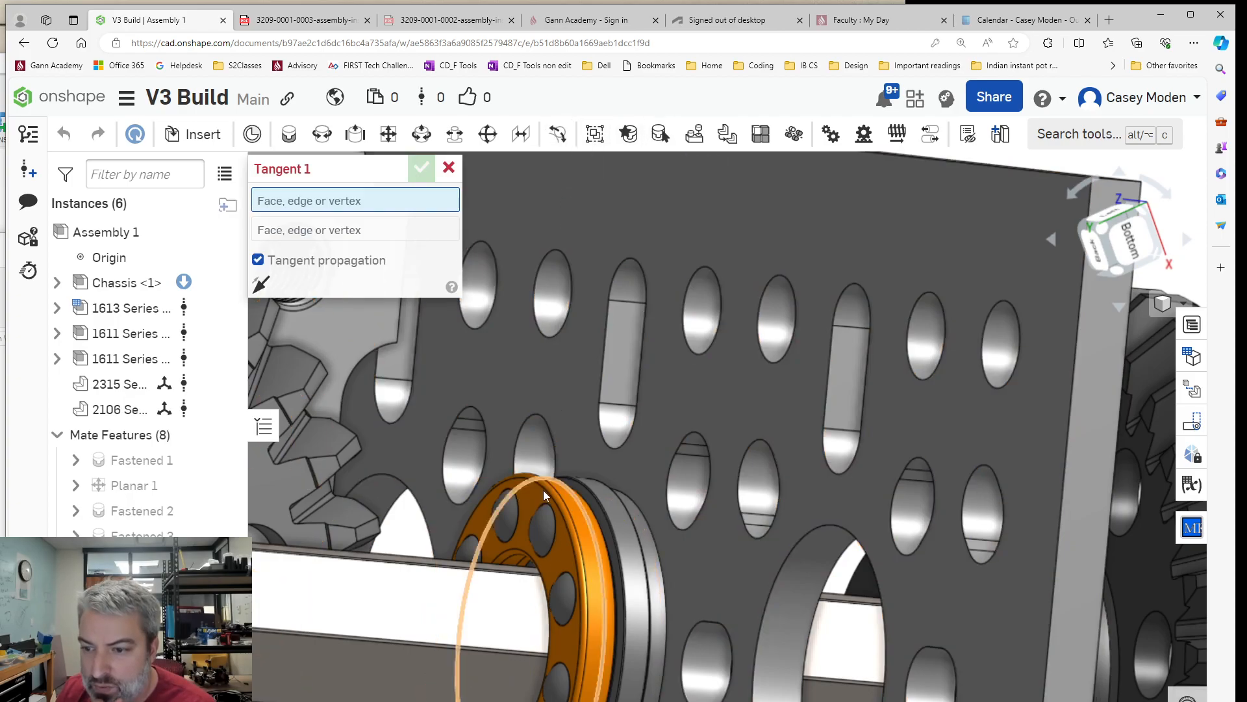
click(540, 527)
Set the tangent mate's second entity to the miter gear's flat face around the hex bore and accept the mate.
right_drag(540, 527, 1015, 521)
click(1026, 519)
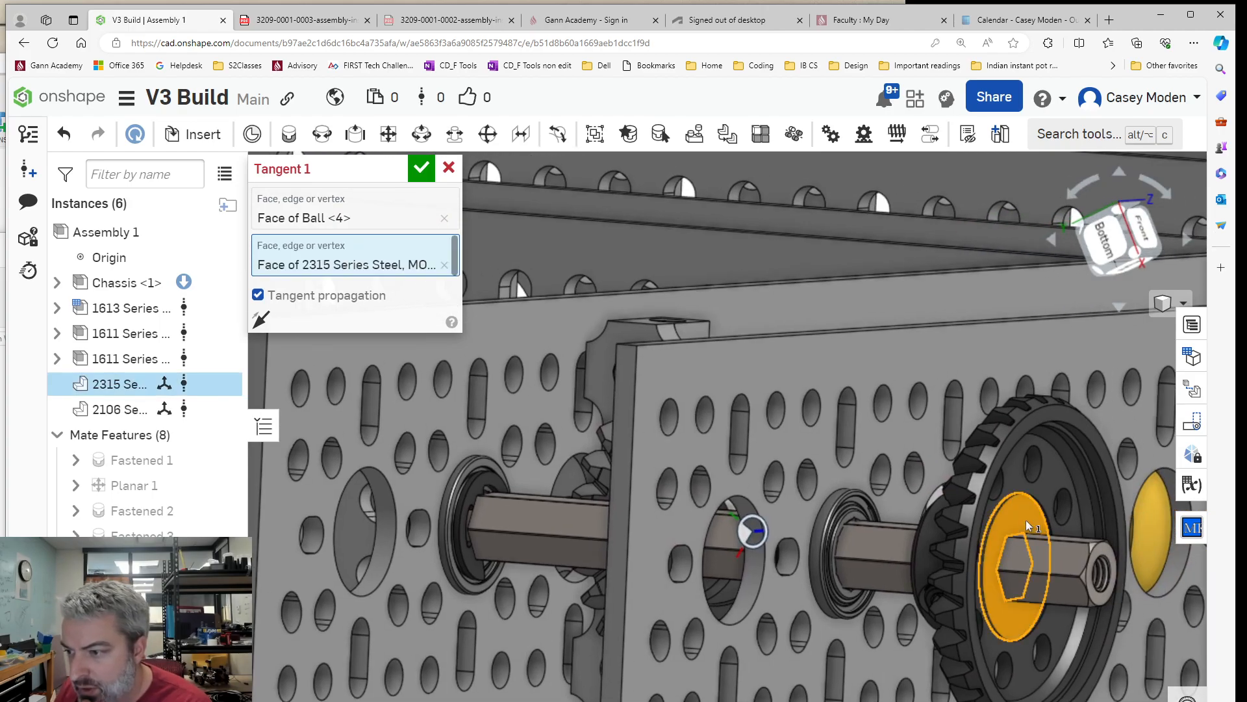
right_drag(669, 435, 876, 521)
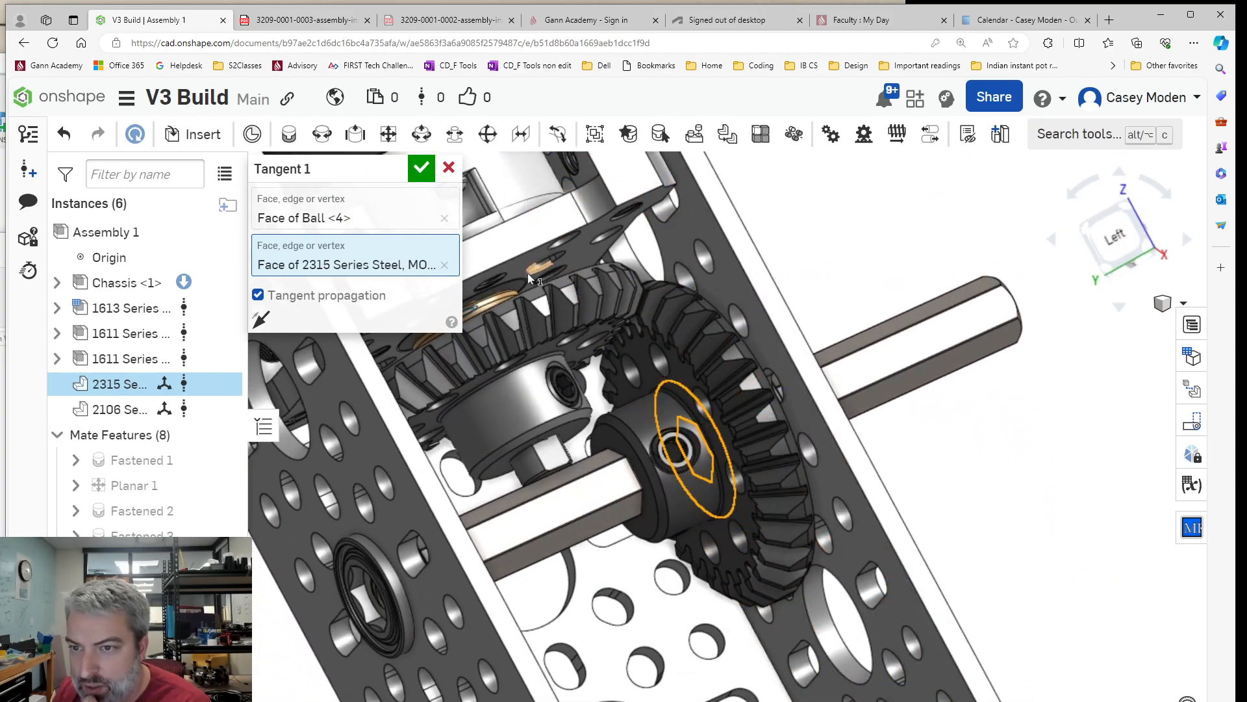
click(421, 171)
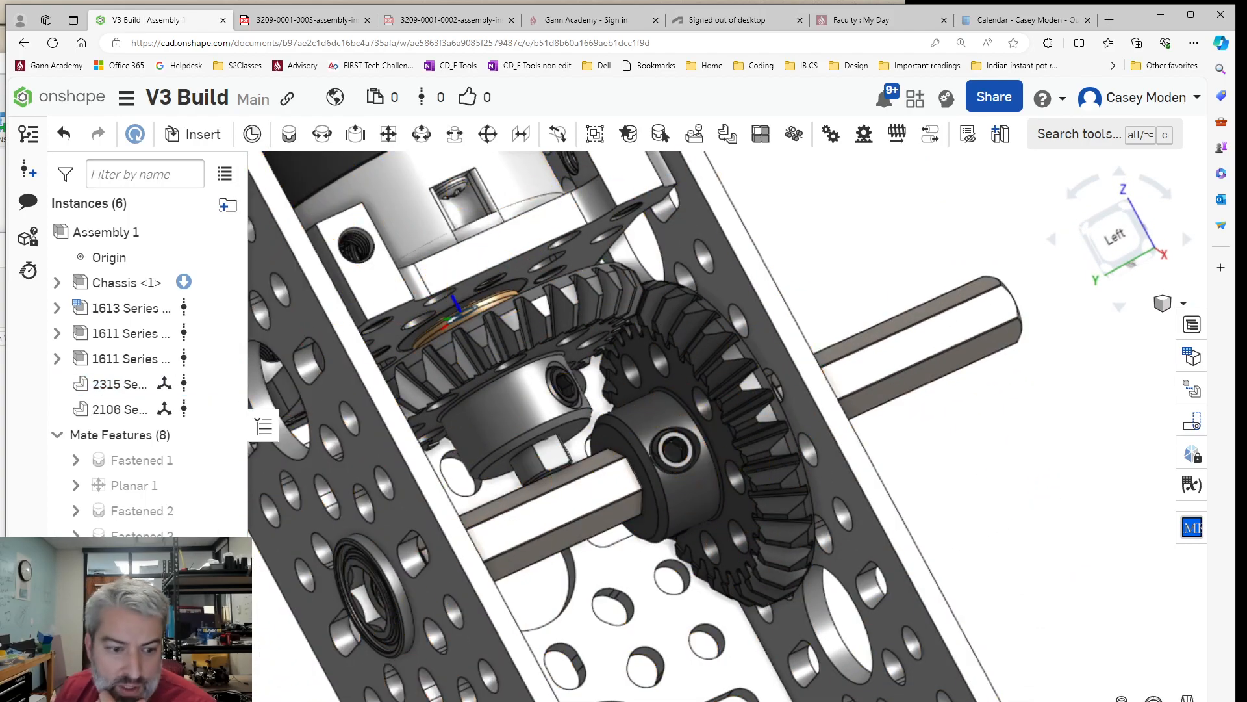
scroll(548, 437, down, 5)
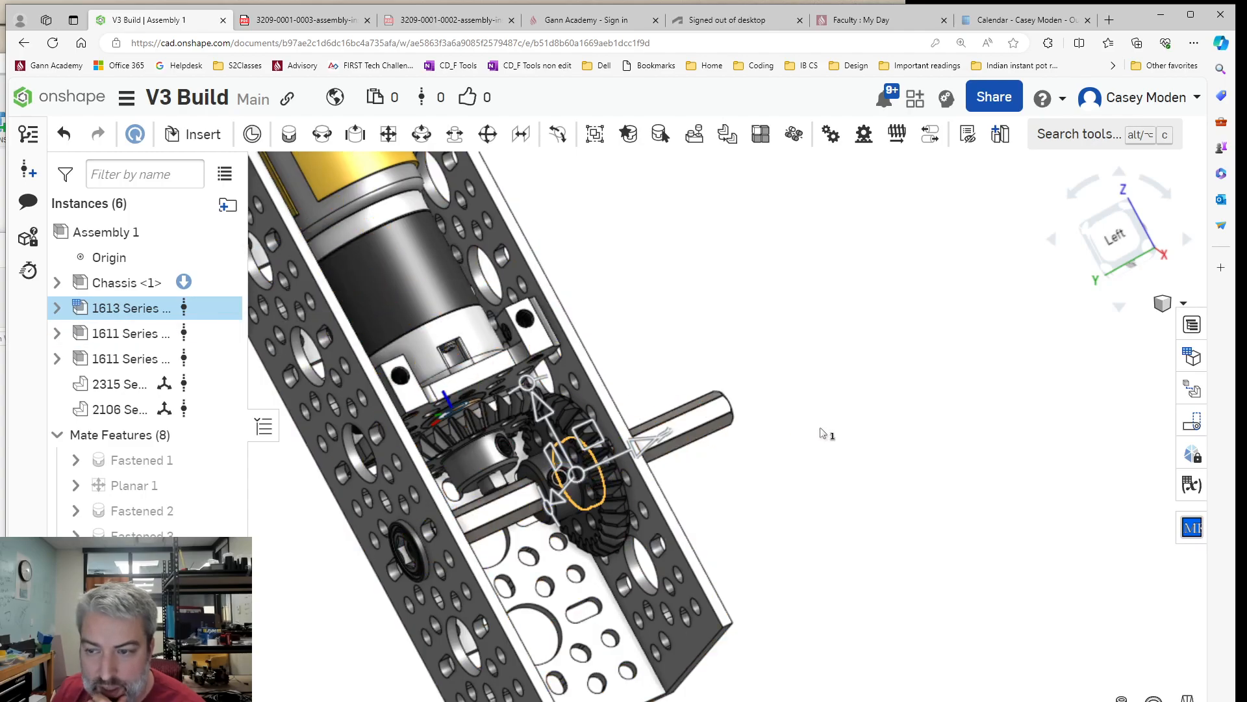
click(87, 281)
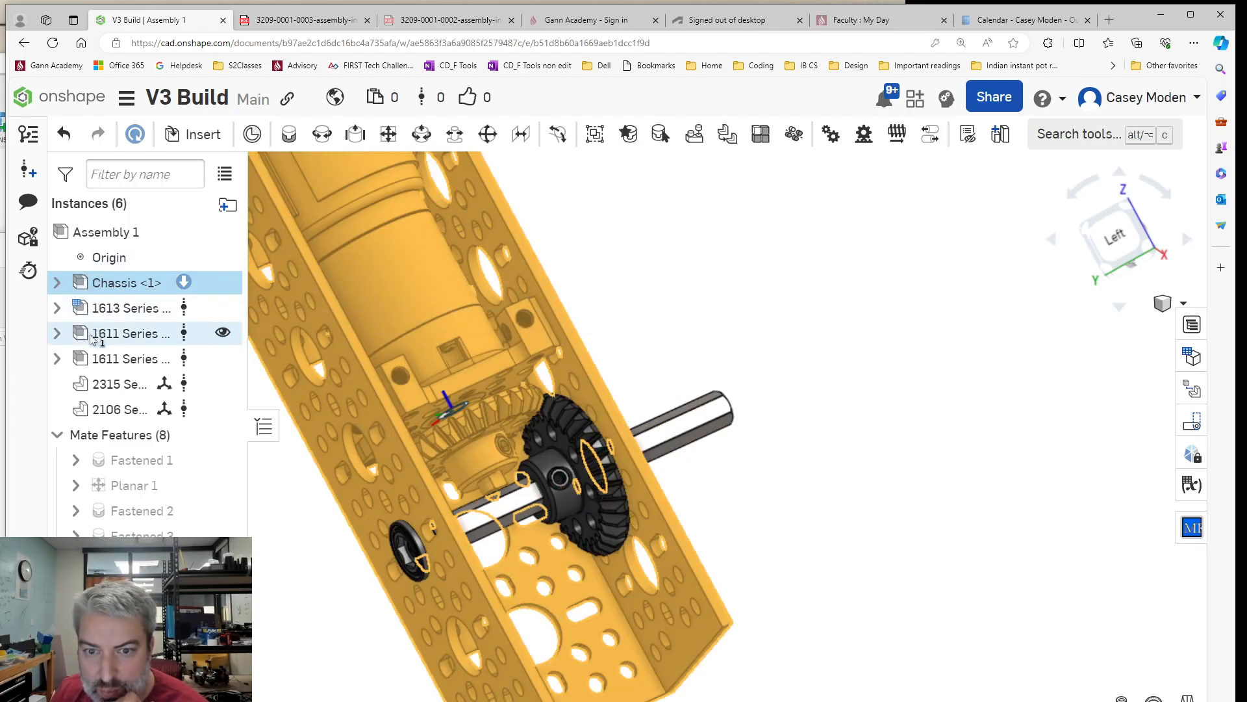
click(805, 440)
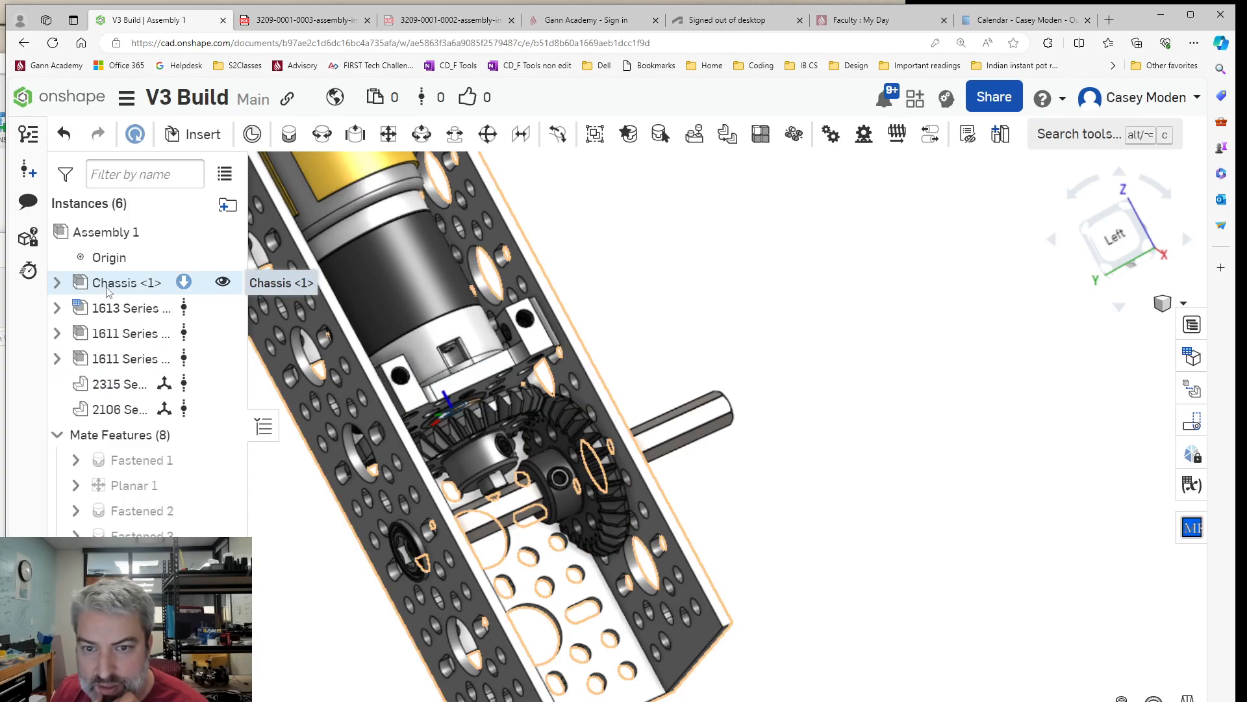
click(56, 282)
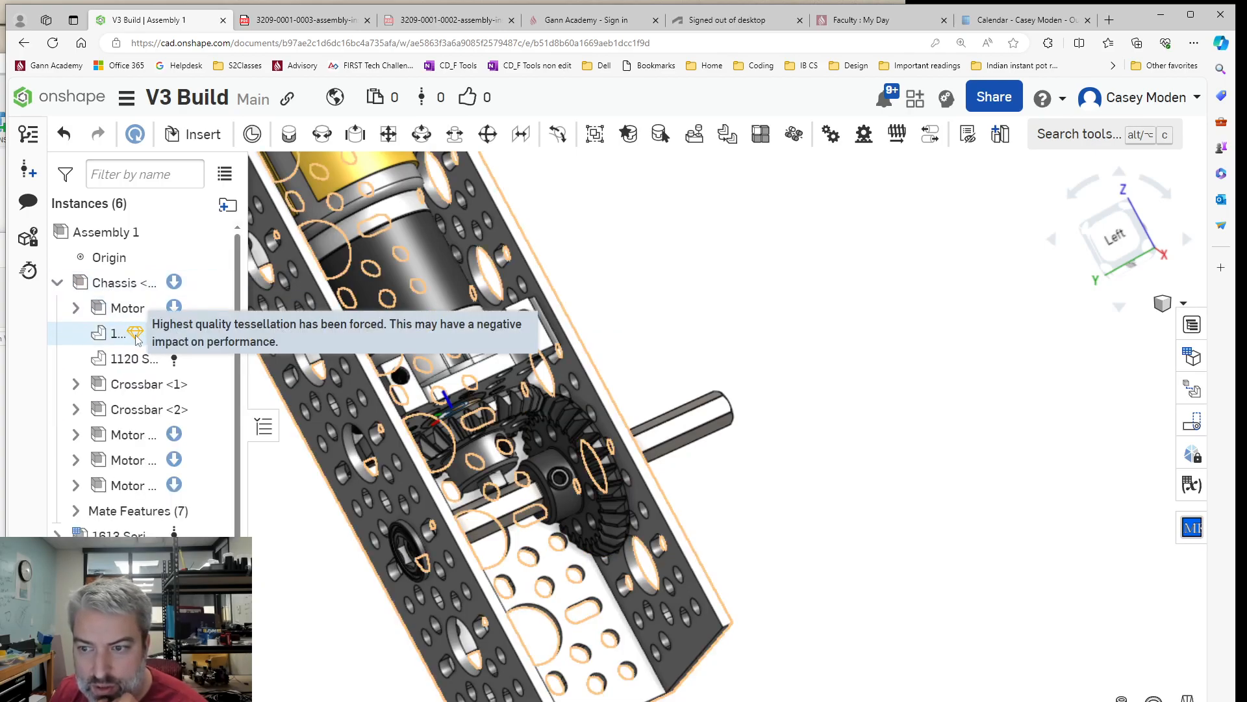
click(57, 282)
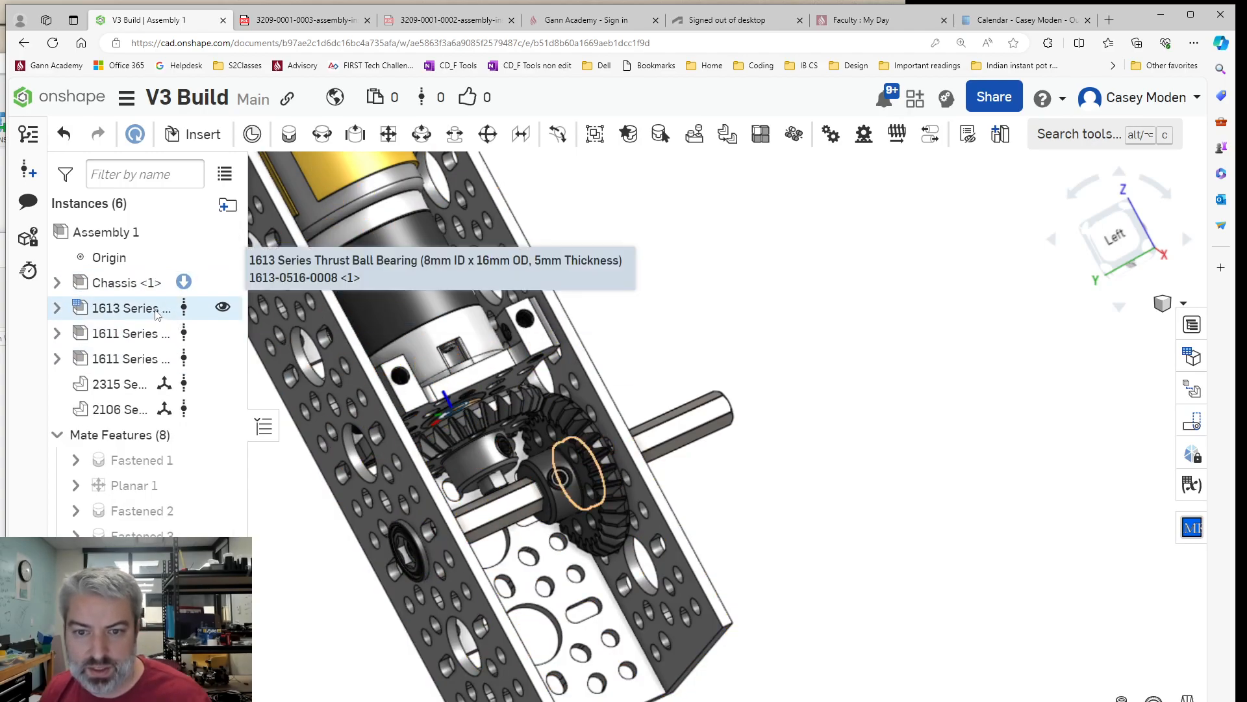
Move the thrust bearing, both flanged bearings, the miter gear and the hex shaft into a new subassembly.
click(120, 308)
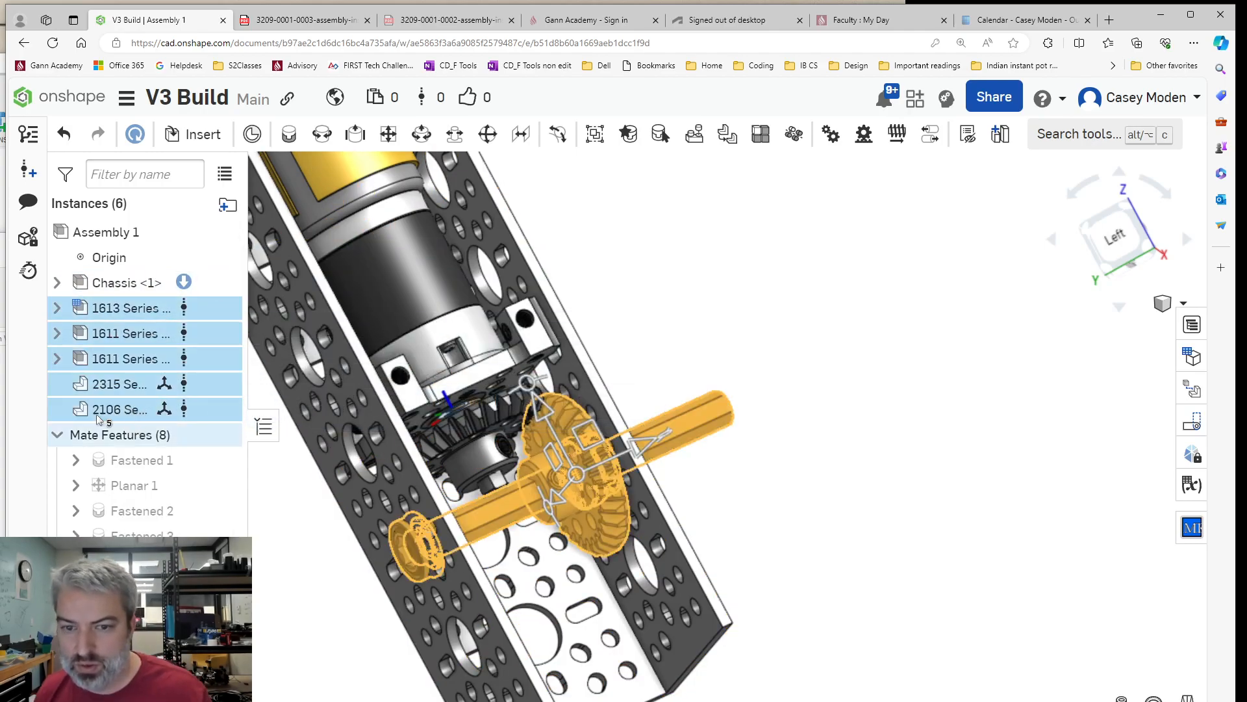
right_click(112, 334)
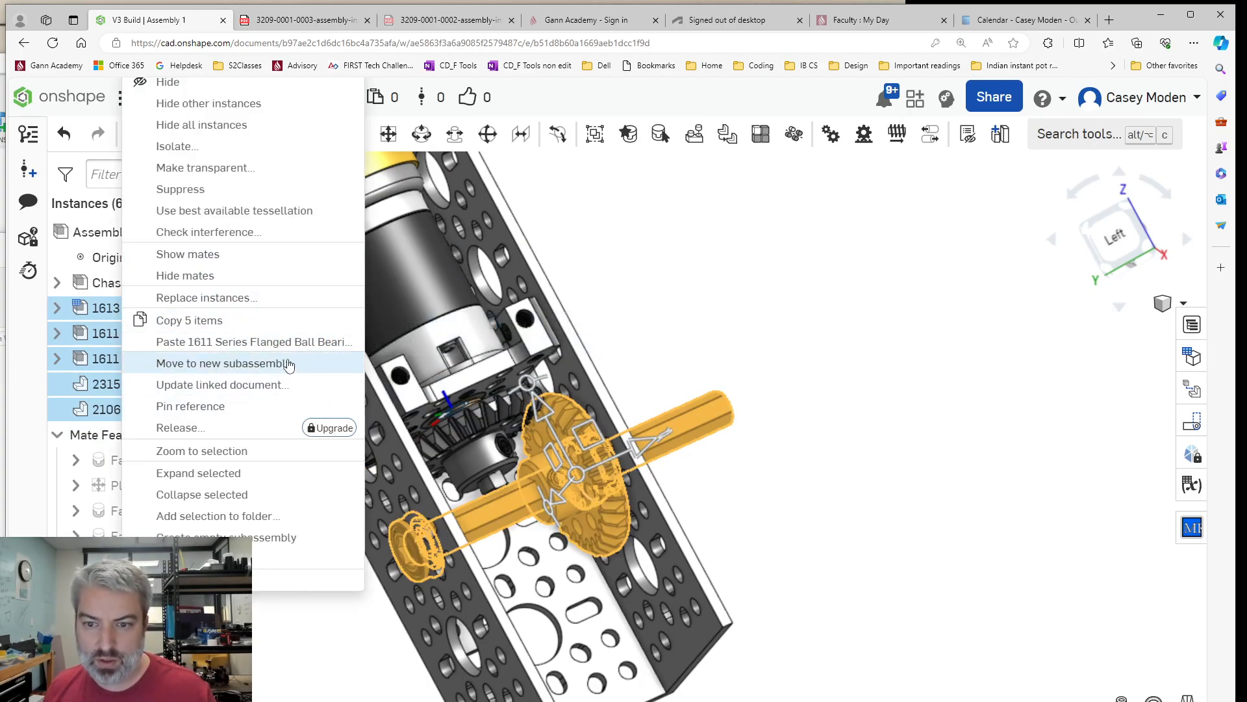
click(224, 363)
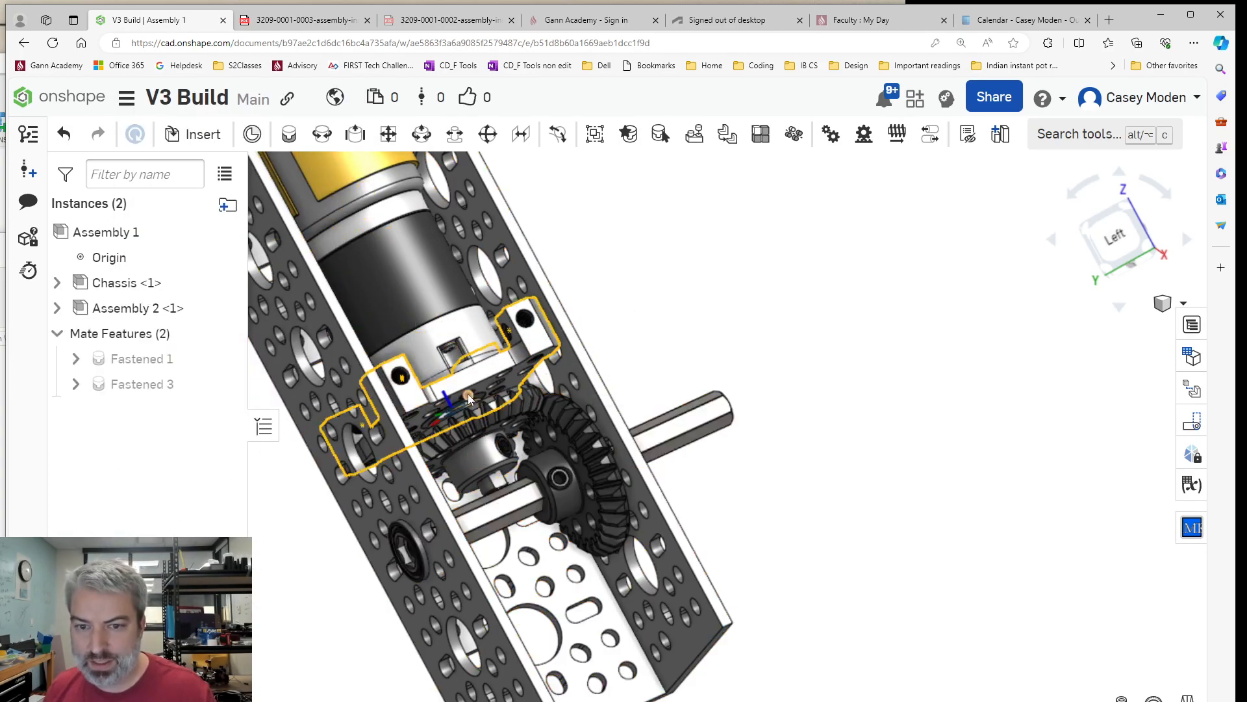
Rename the new subassembly as Gear mesh and save its properties.
right_click(162, 308)
click(275, 83)
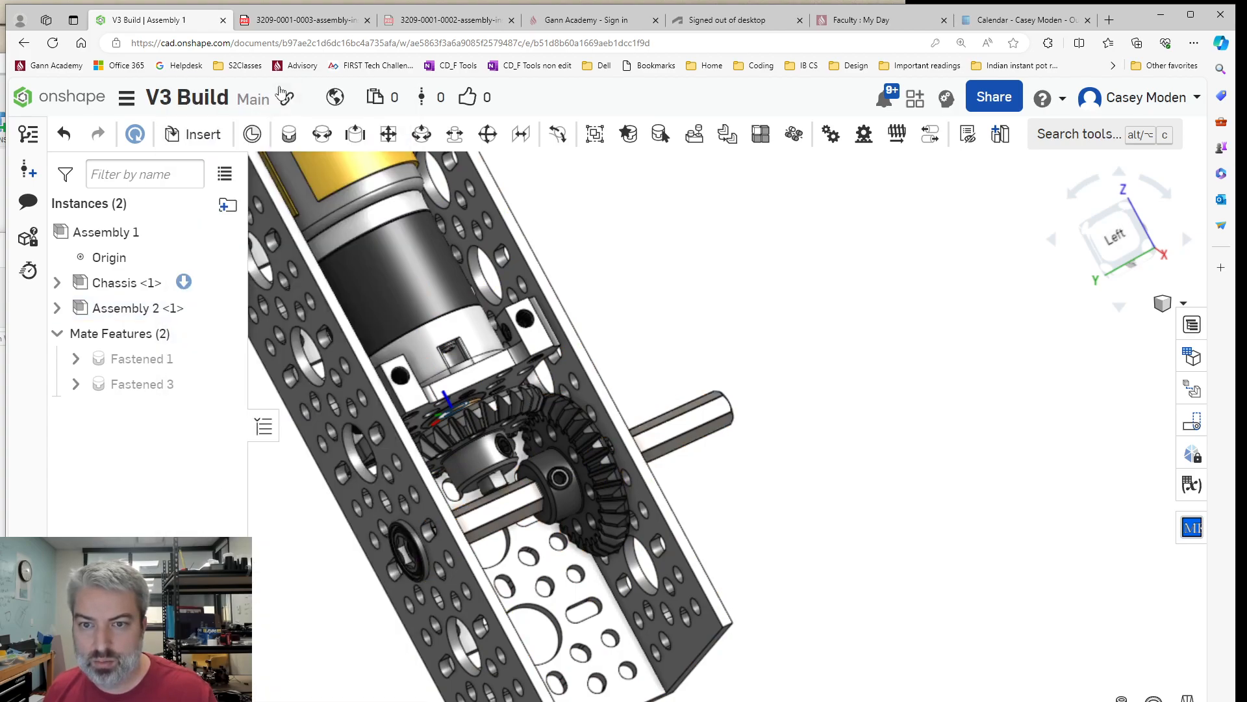
text(Gear mesh)
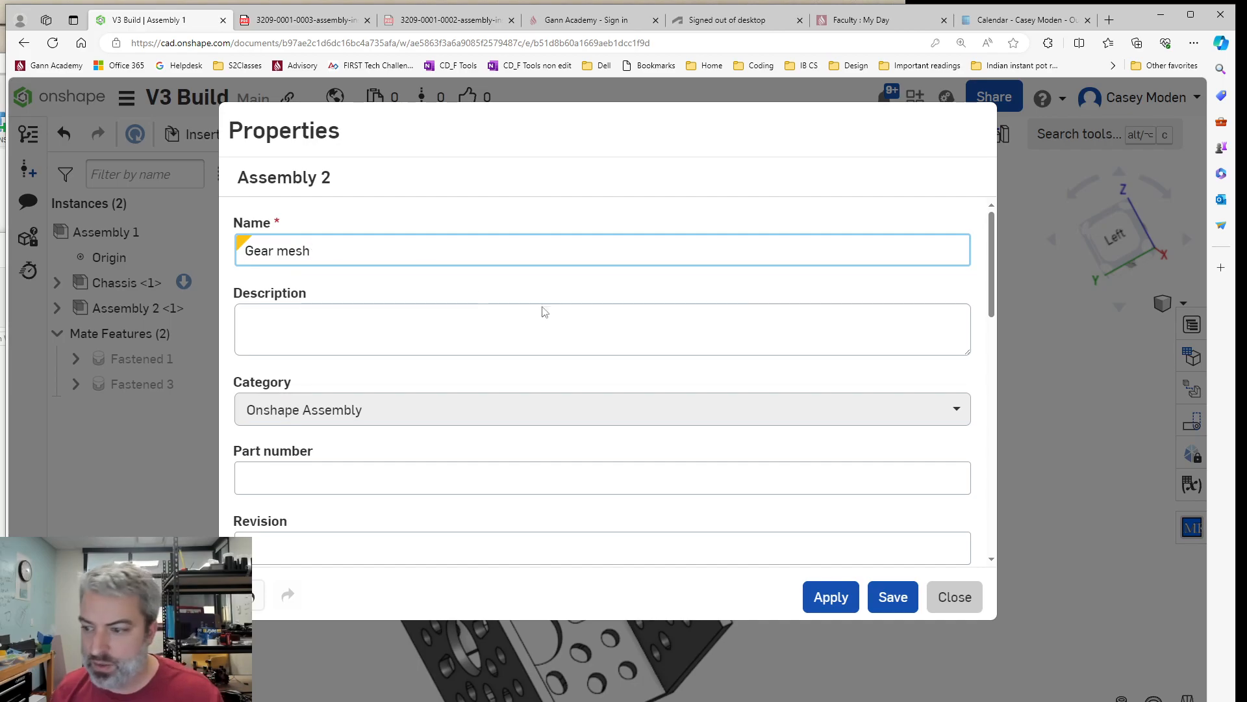
click(891, 595)
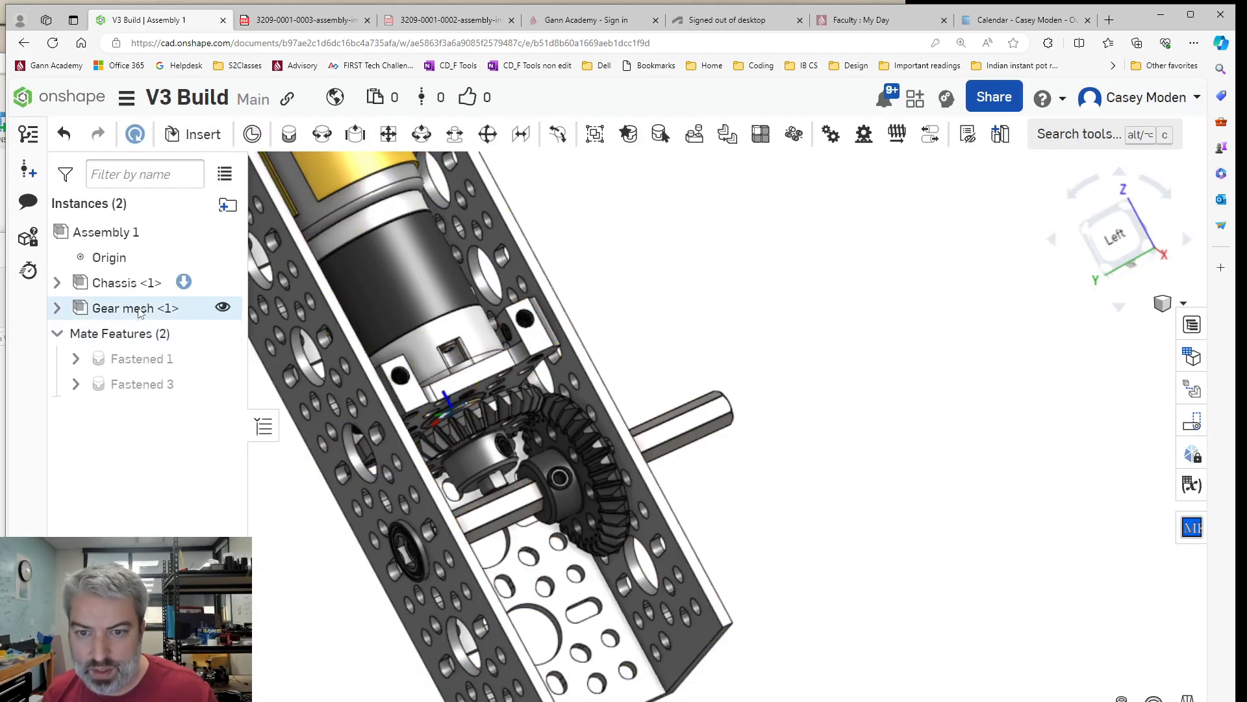
Copy the Gear mesh subassembly and paste a second instance into the open space between the chassis rails.
right_click(121, 309)
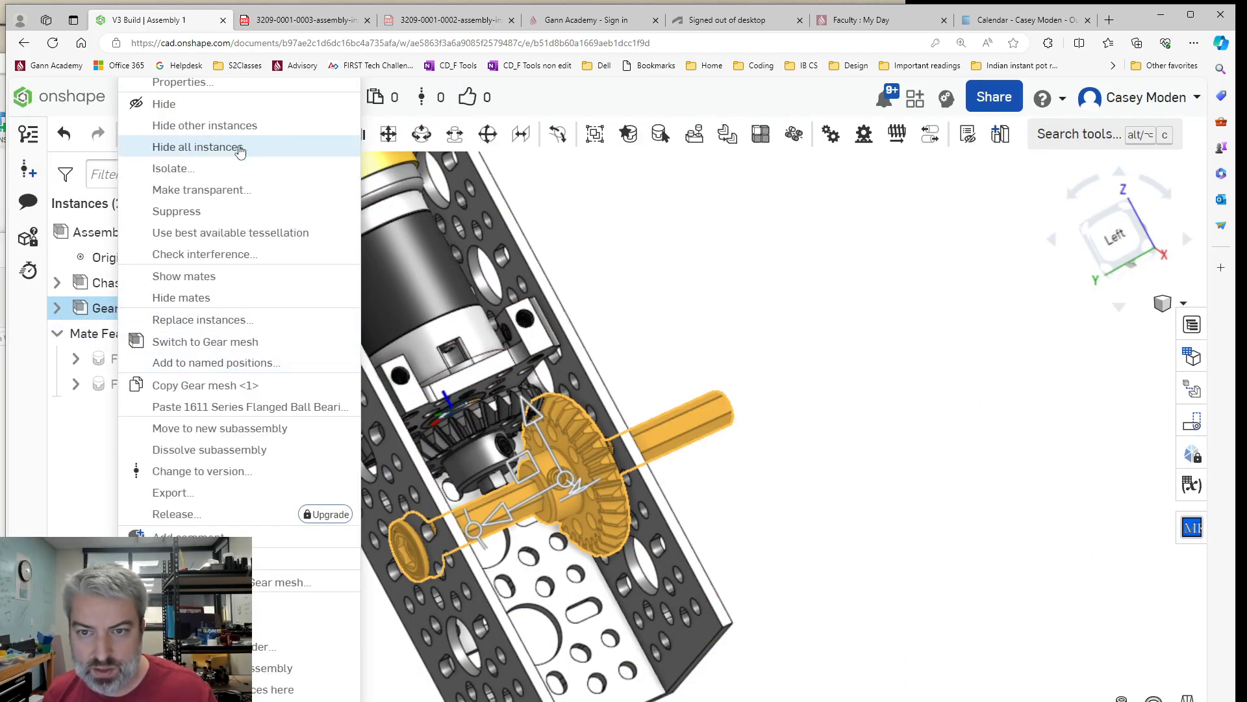
click(167, 384)
scroll(496, 501, down, 5)
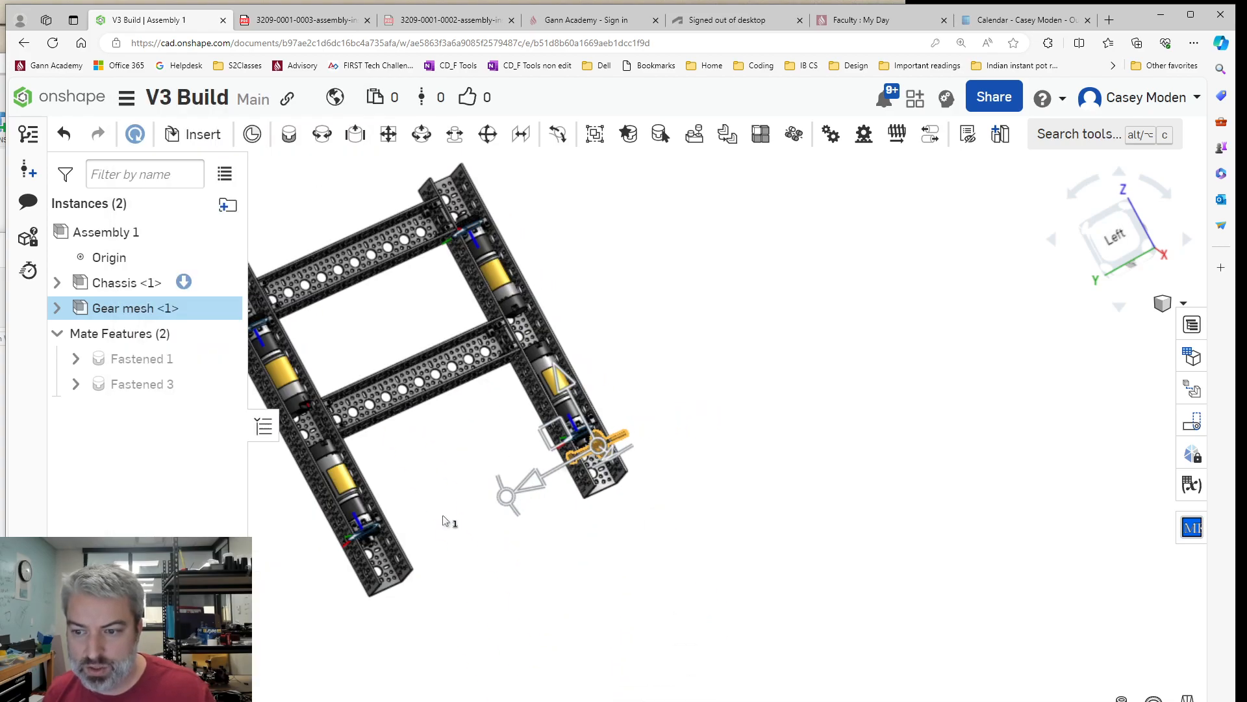
right_click(511, 531)
click(566, 552)
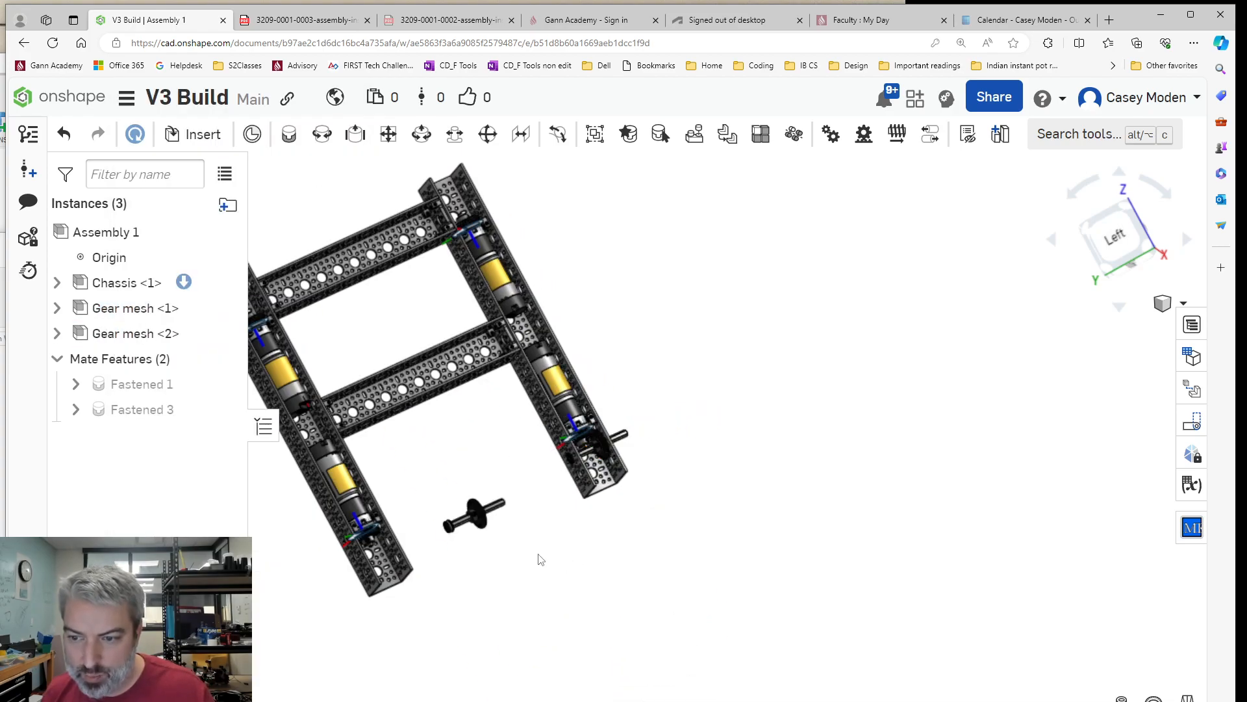
Examine the pasted Gear mesh copy from several angles and compare it with the empty channel end by the motor.
scroll(465, 514, up, 6)
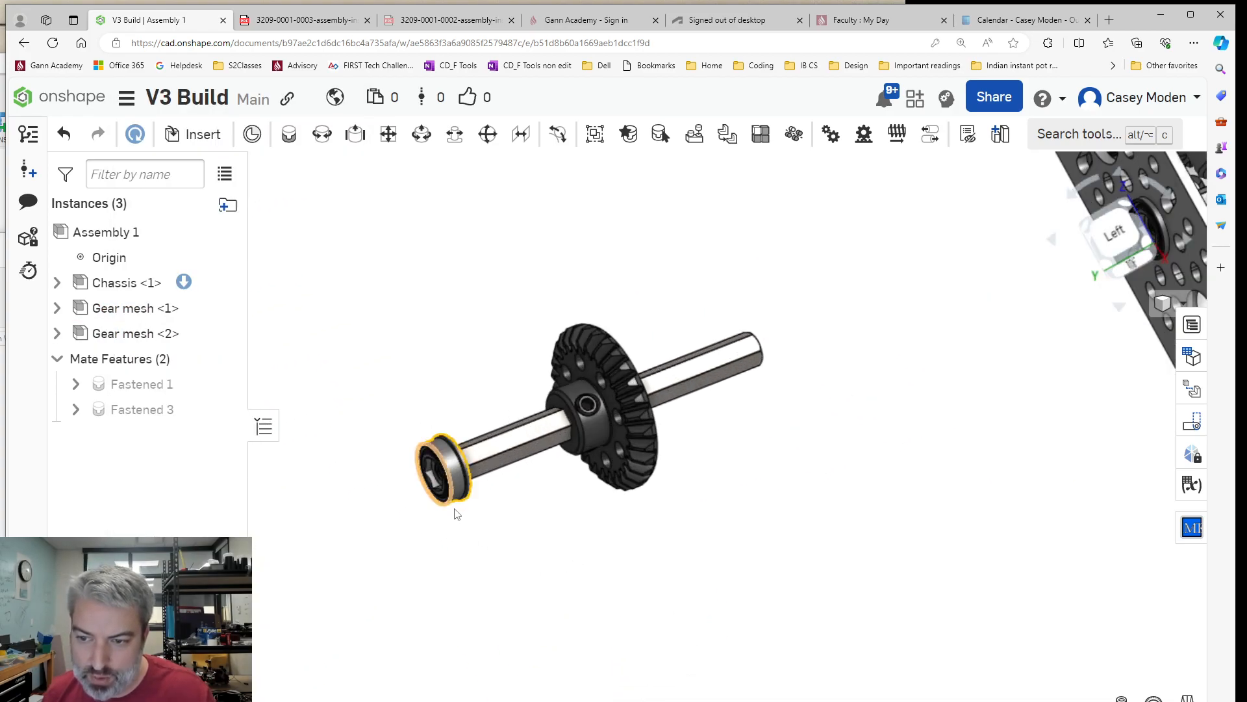
right_drag(536, 527, 534, 528)
scroll(564, 539, down, 5)
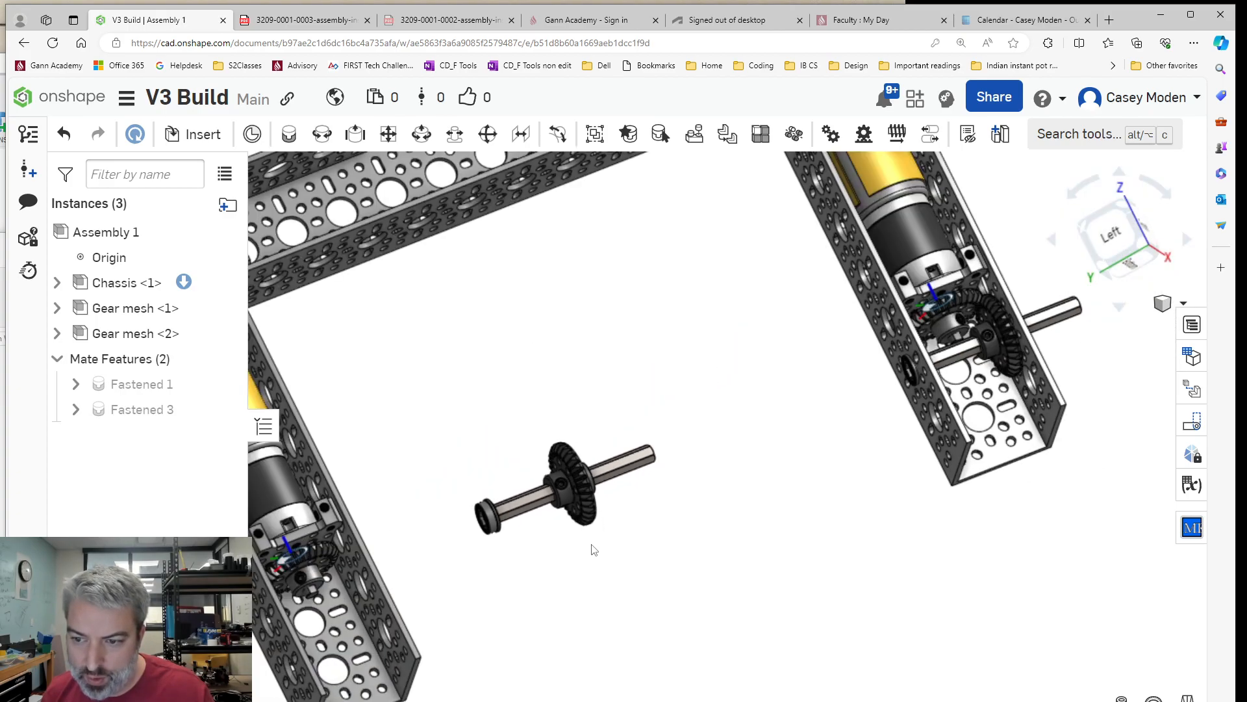
scroll(472, 569, up, 5)
middle_drag(321, 644, 513, 578)
right_click(811, 492)
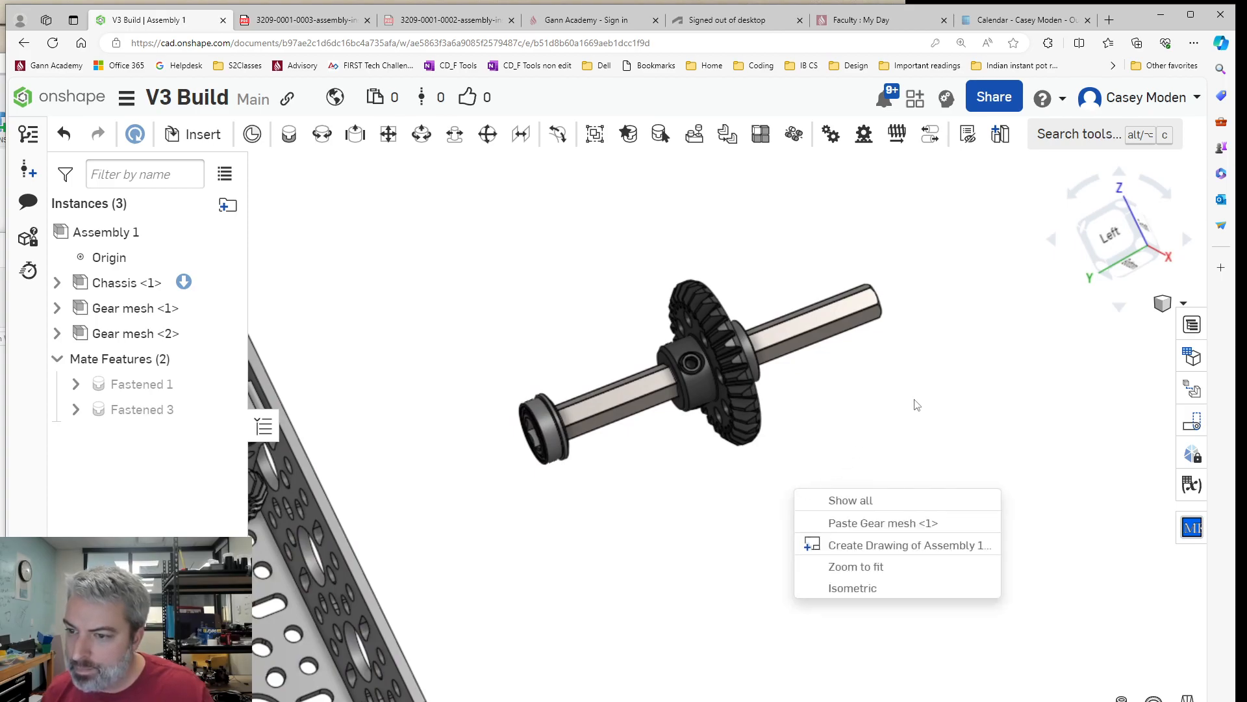
scroll(919, 404, down, 3)
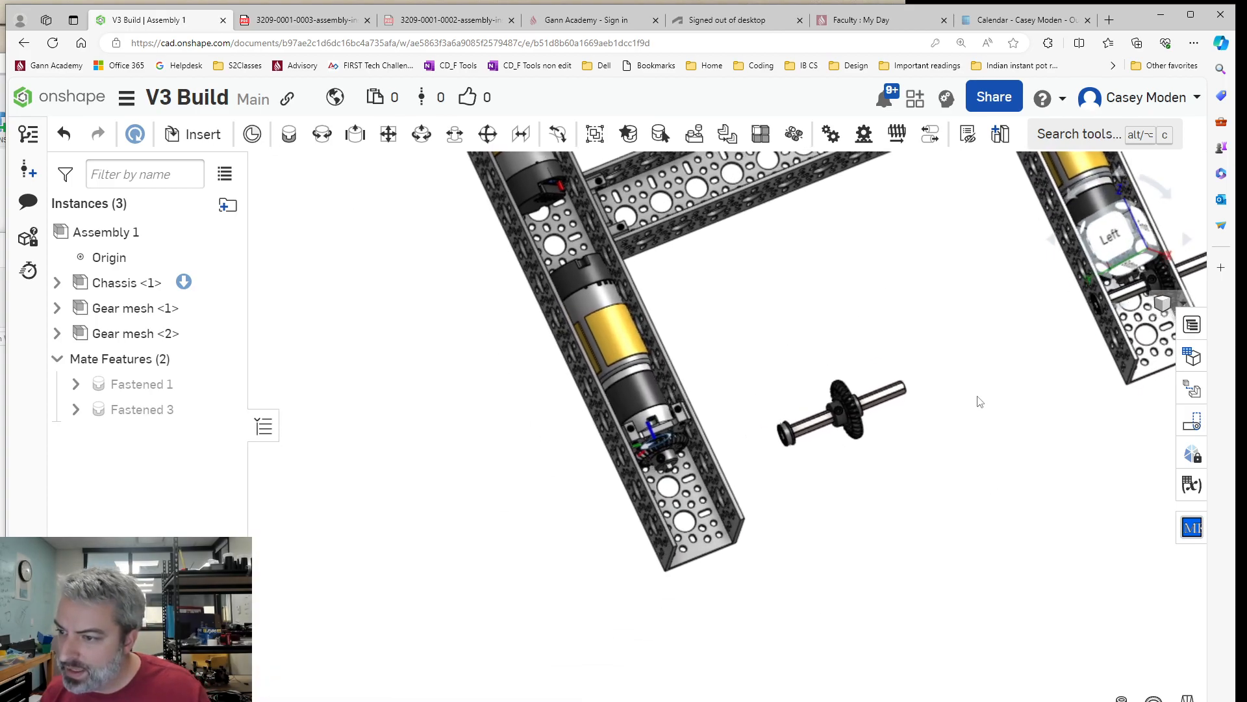
middle_drag(978, 397, 954, 410)
scroll(715, 458, up, 4)
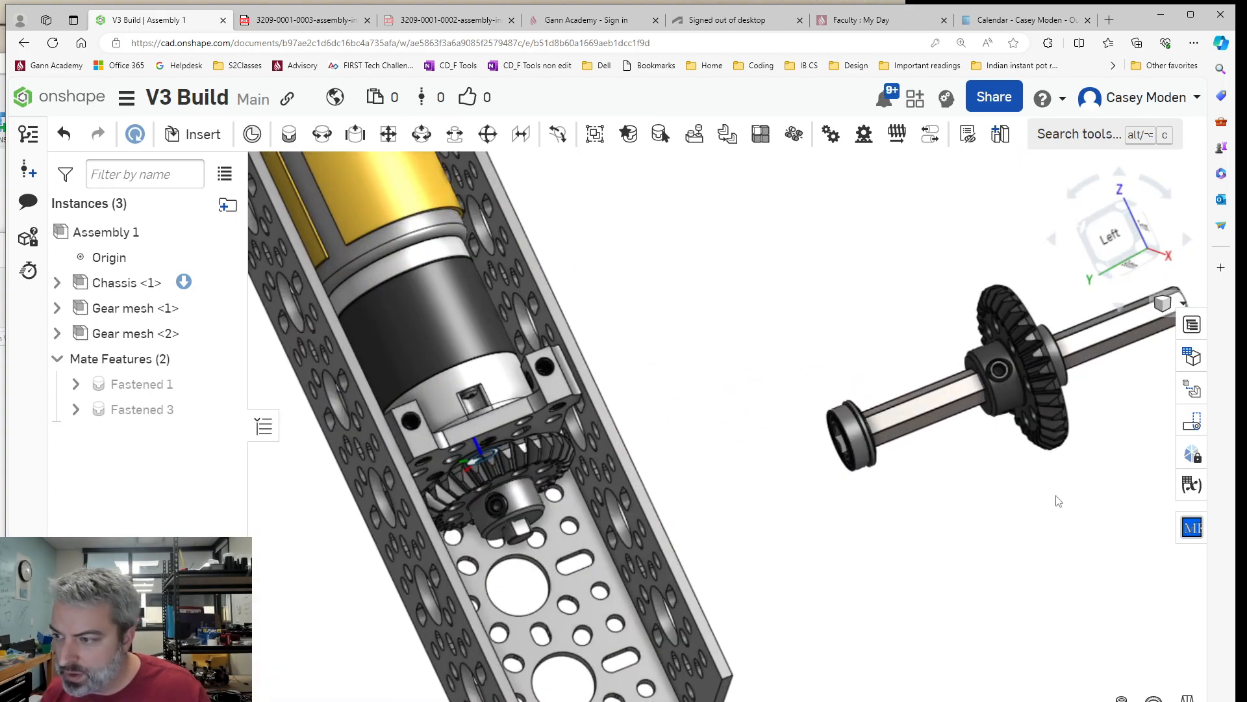
right_drag(1082, 501, 1034, 506)
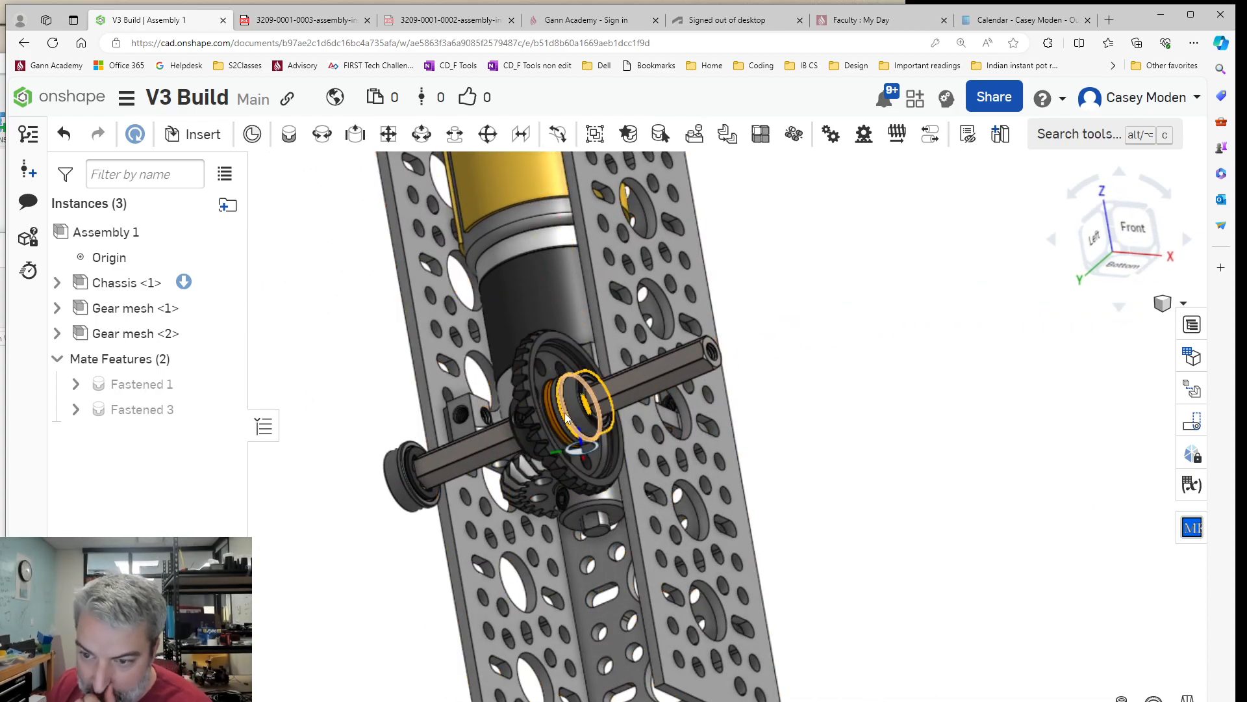
right_drag(421, 472, 455, 478)
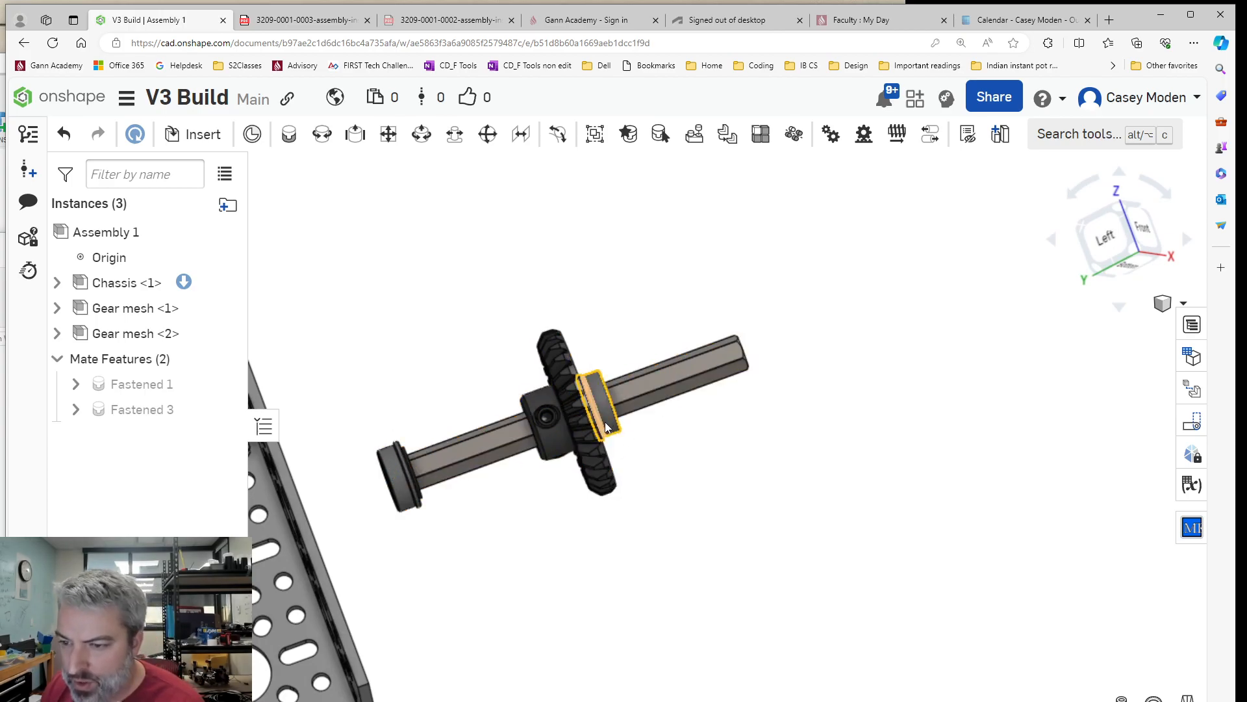
middle_drag(518, 550, 749, 437)
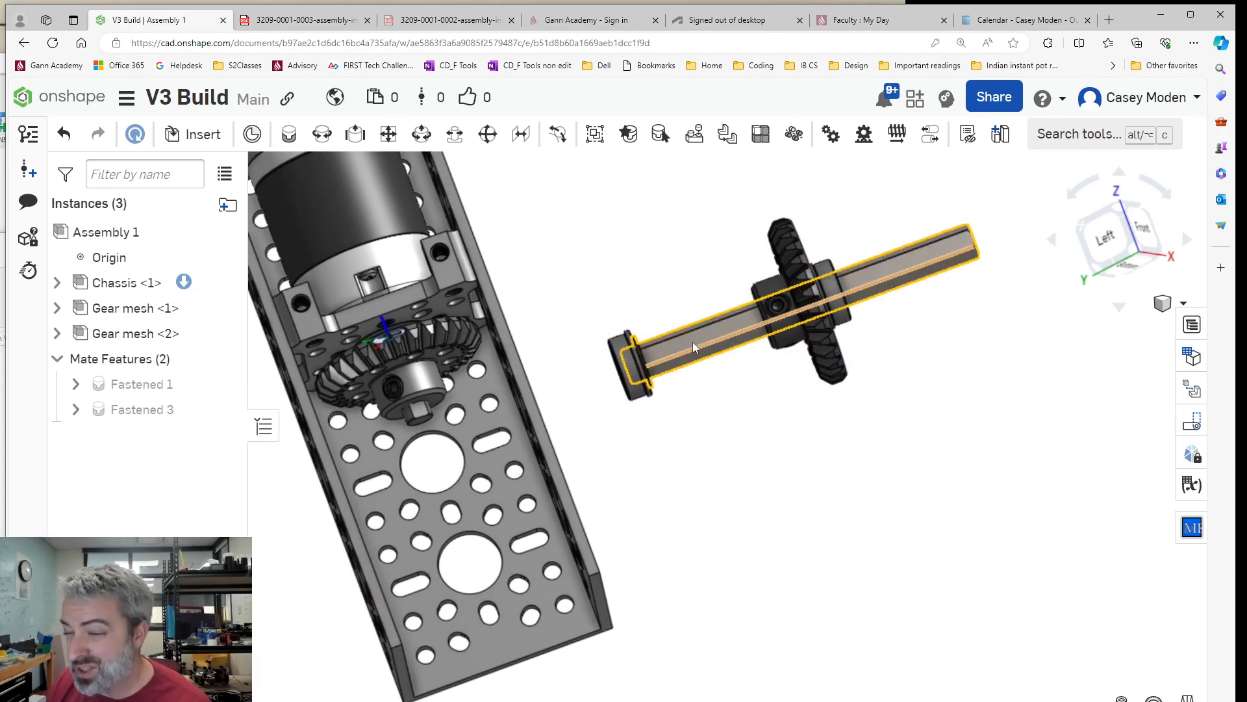
Move the copied Gear mesh's hex shaft and end bearing about 4.5 cm along the shaft axis toward the motor channel.
click(669, 357)
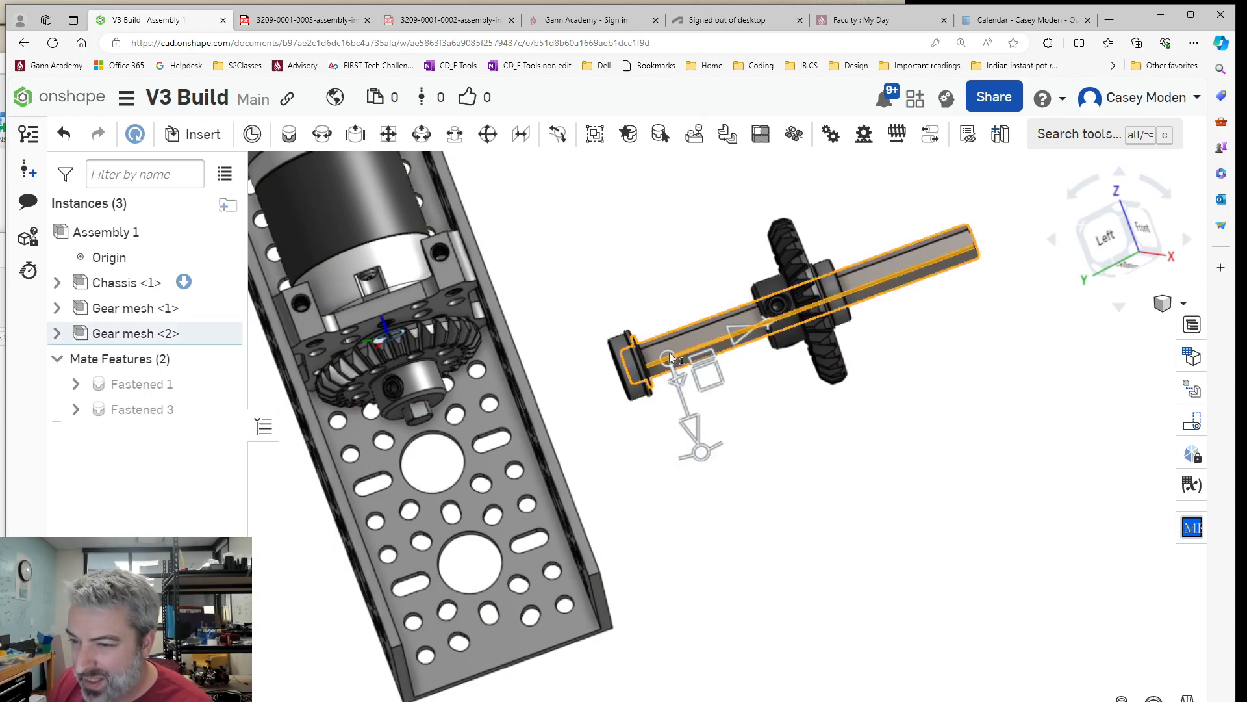
drag(745, 332, 548, 405)
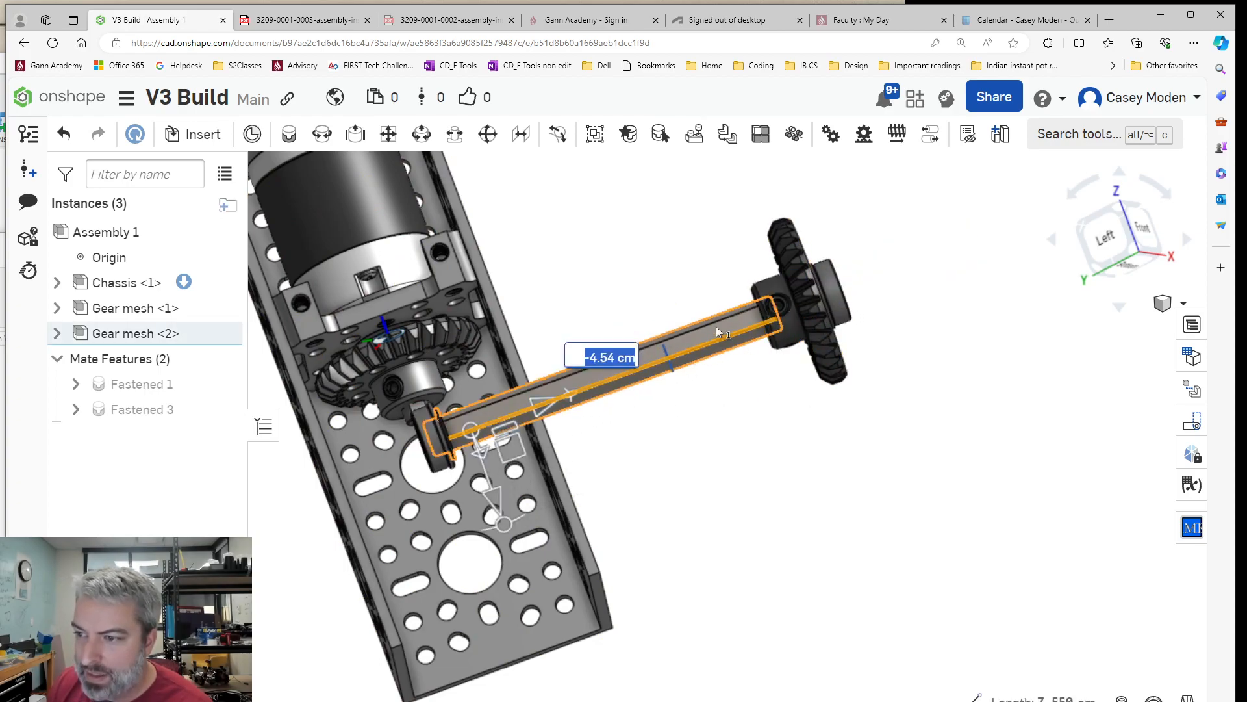
click(818, 512)
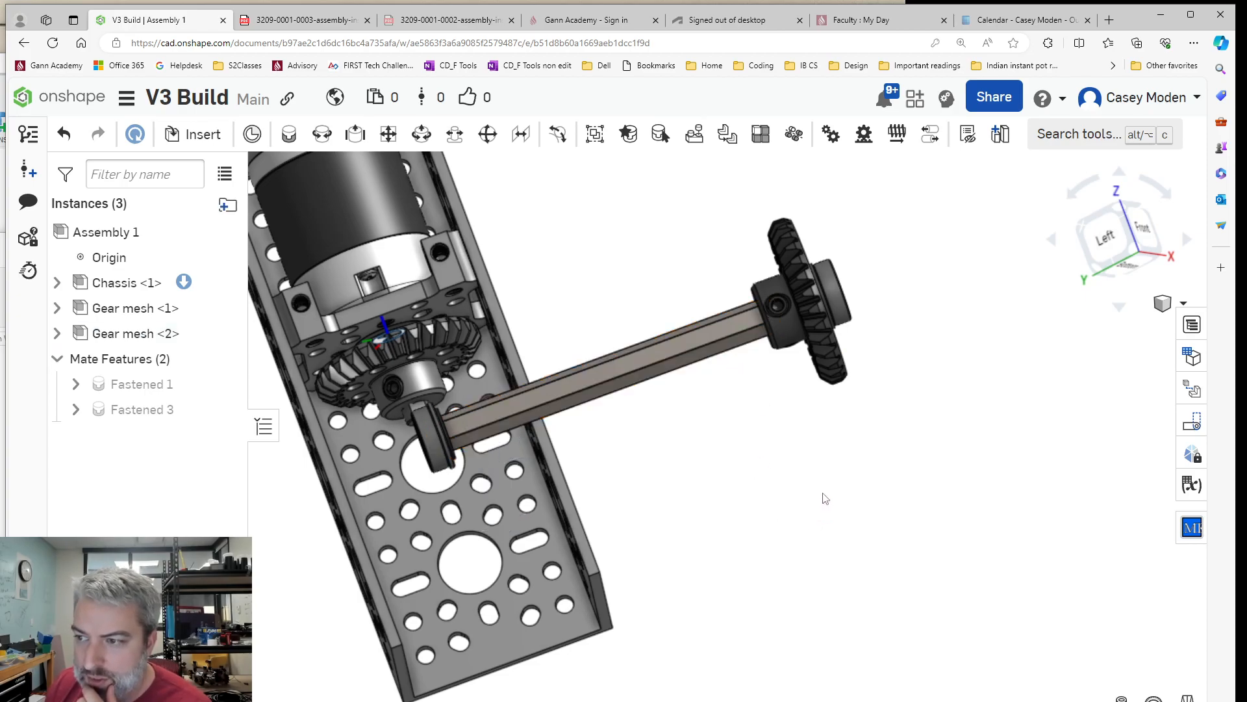
scroll(827, 495, up, 2)
scroll(838, 486, down, 9)
scroll(780, 473, up, 8)
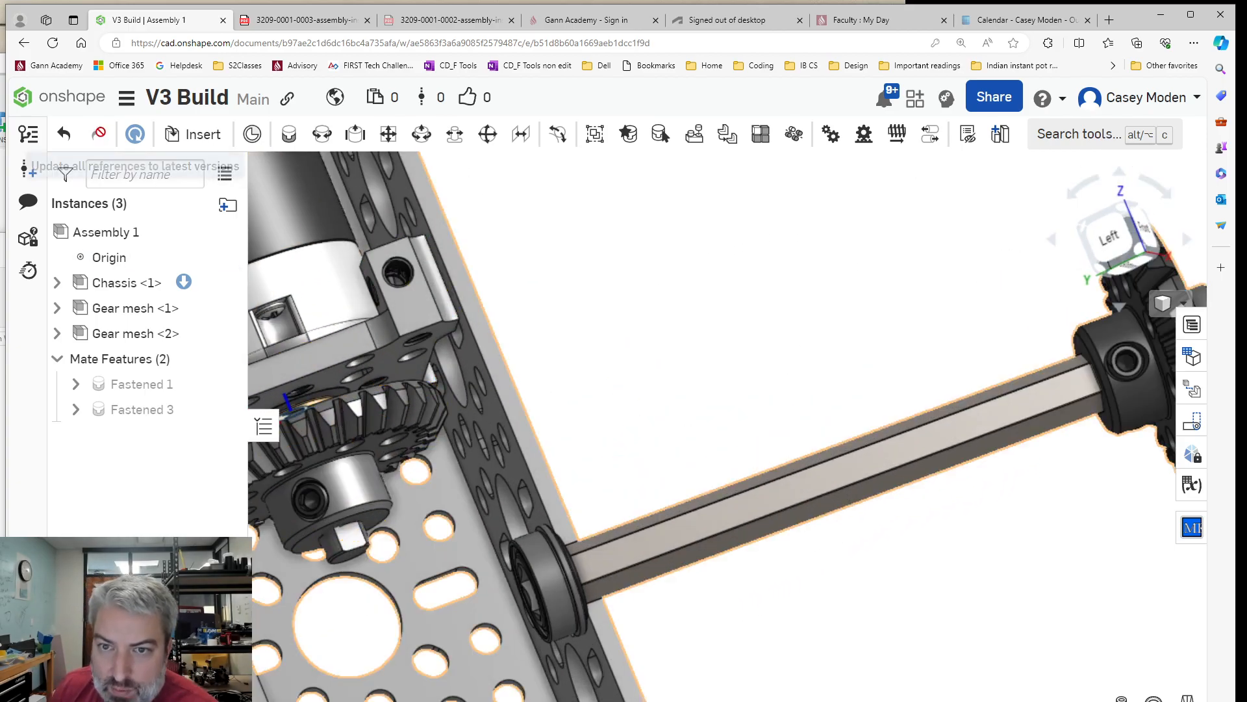
Create a fastened mate between the outer race of the copied shaft's end bearing and a large hole in the 1120 Series channel wall.
click(289, 135)
right_drag(734, 646, 783, 572)
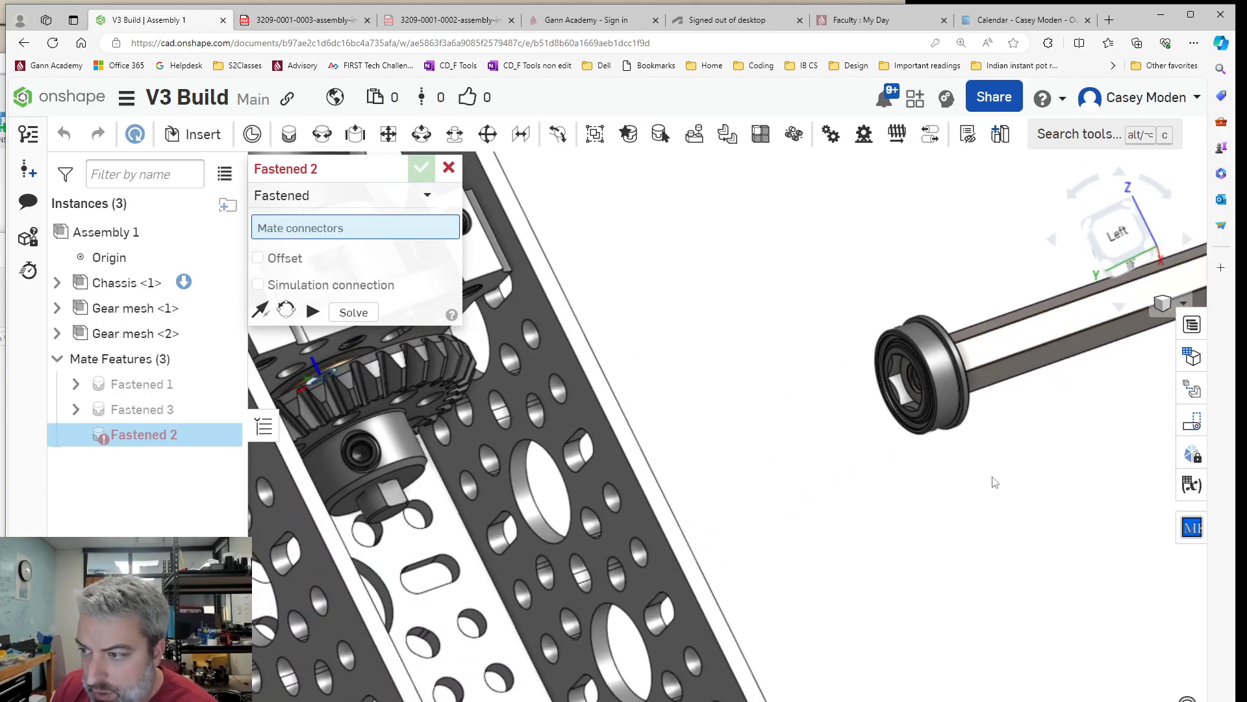
scroll(942, 390, up, 5)
click(896, 271)
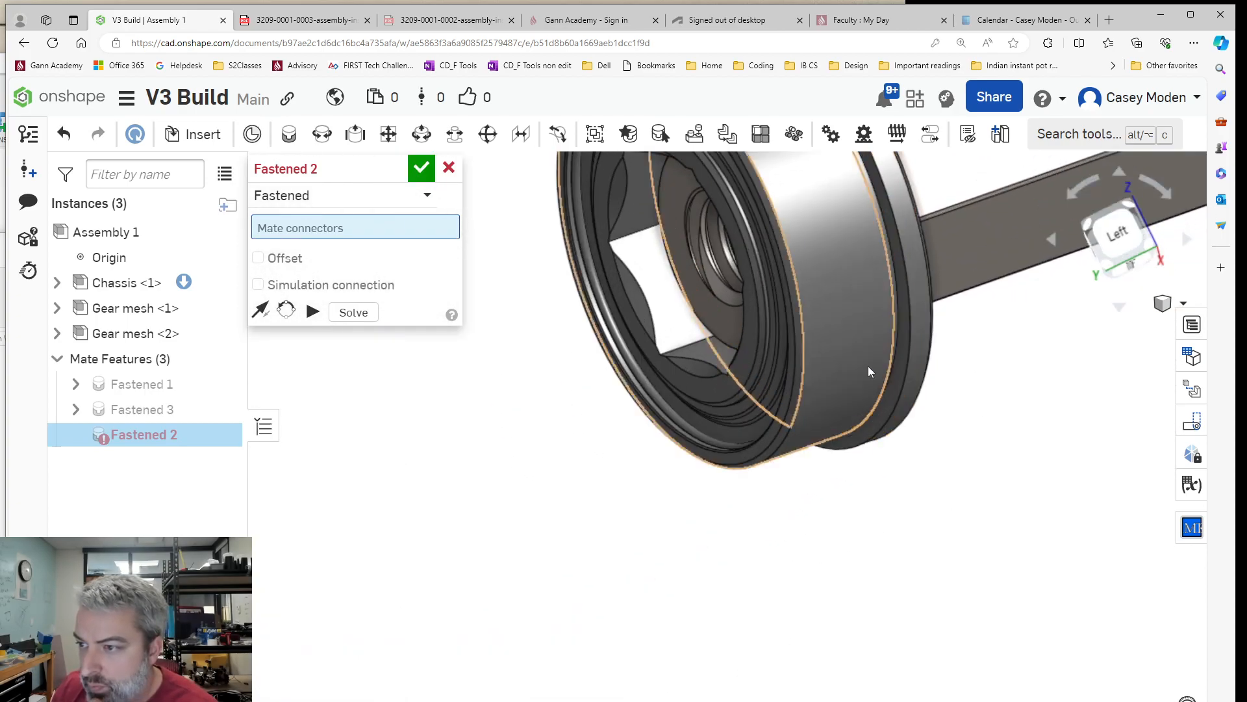
scroll(774, 571, down, 5)
right_drag(632, 643, 671, 587)
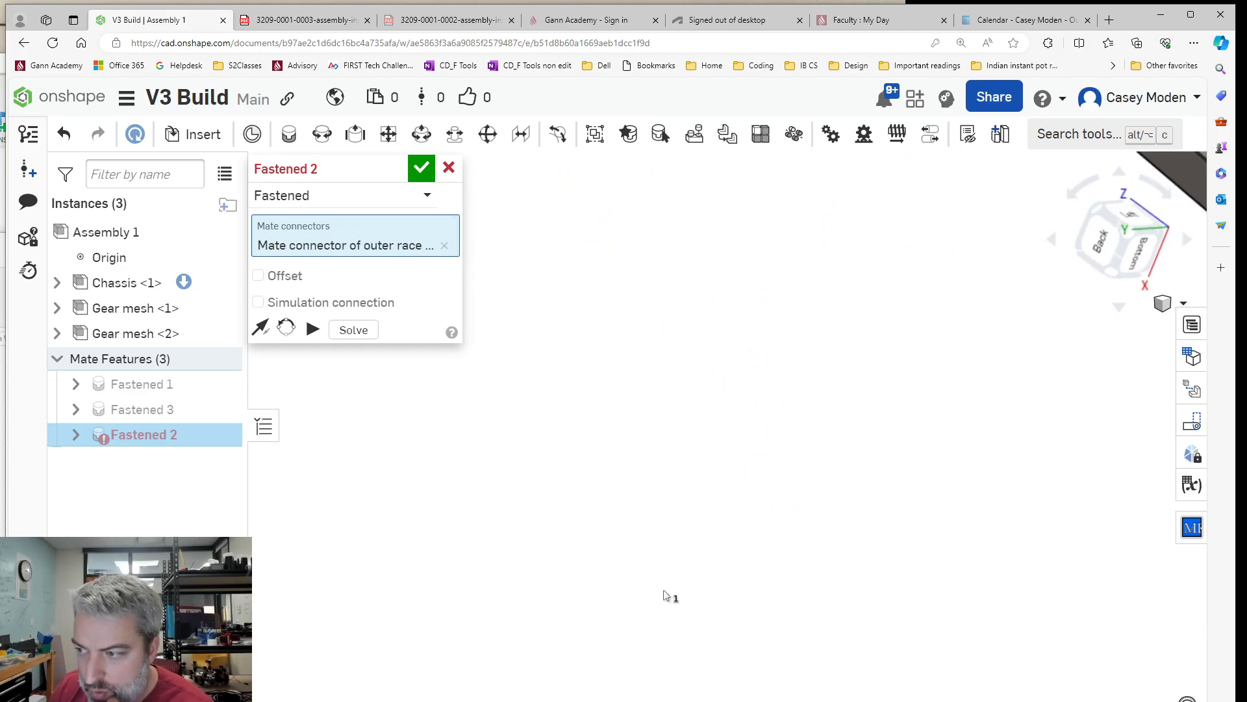
scroll(671, 588, down, 3)
middle_drag(671, 587, 791, 332)
right_drag(793, 408, 793, 445)
scroll(741, 529, up, 4)
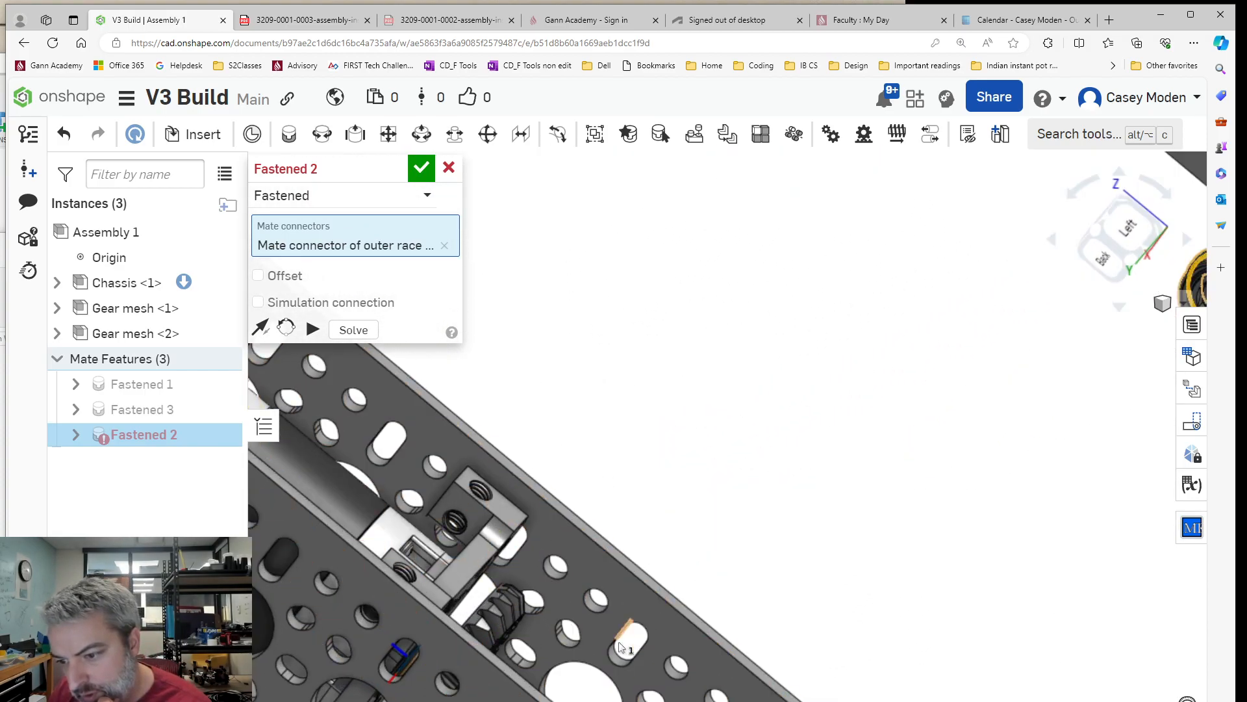
click(592, 661)
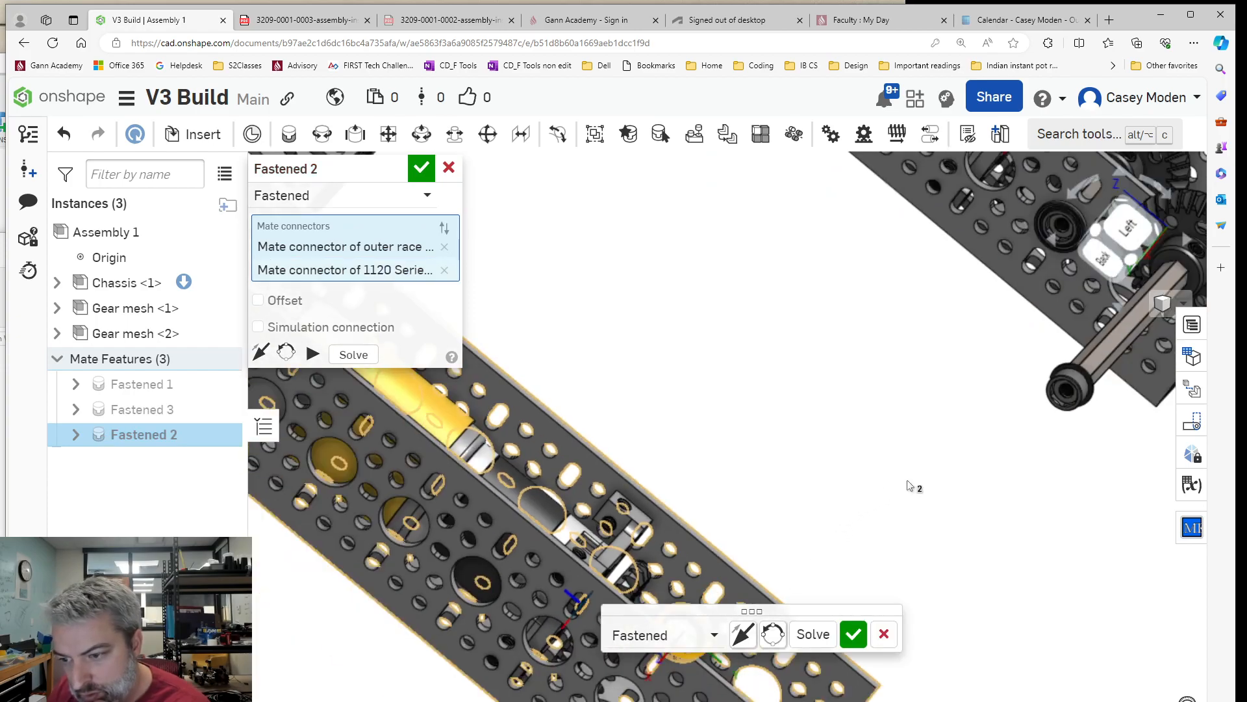
Solve the end bearing's fastened mate, check its placement in the channel wall and accept it.
click(821, 641)
right_drag(925, 525, 1084, 463)
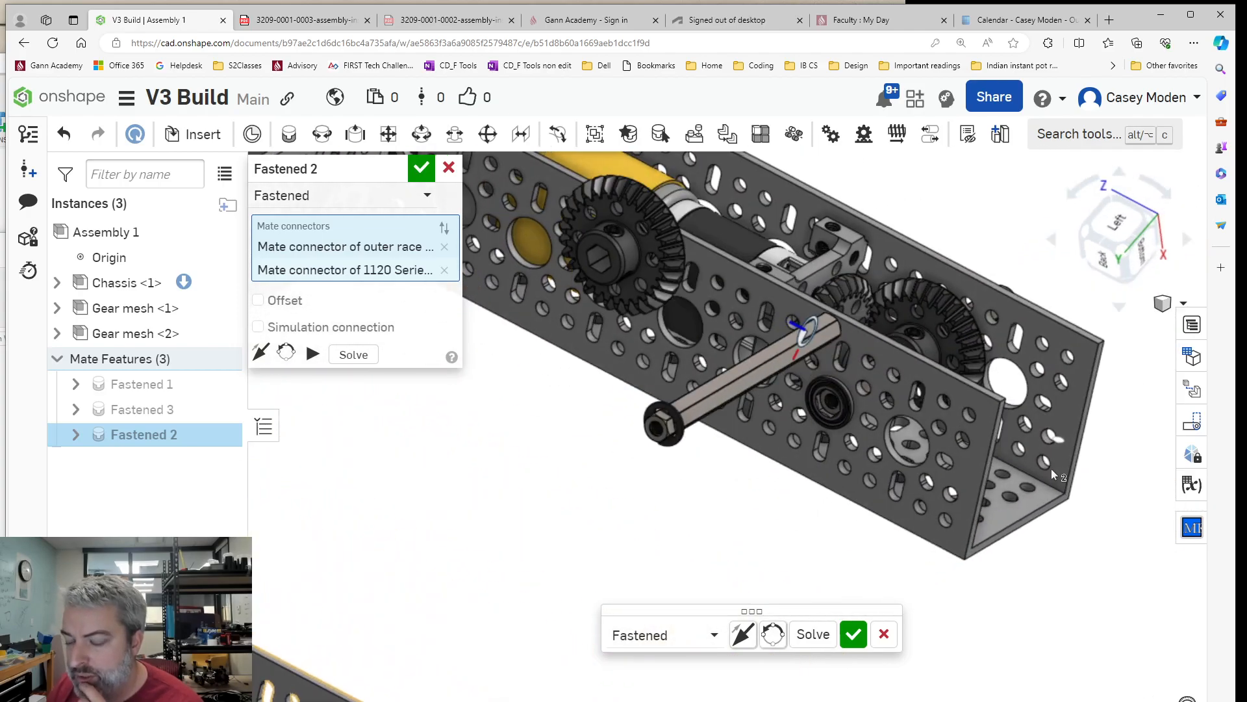
scroll(1083, 463, up, 2)
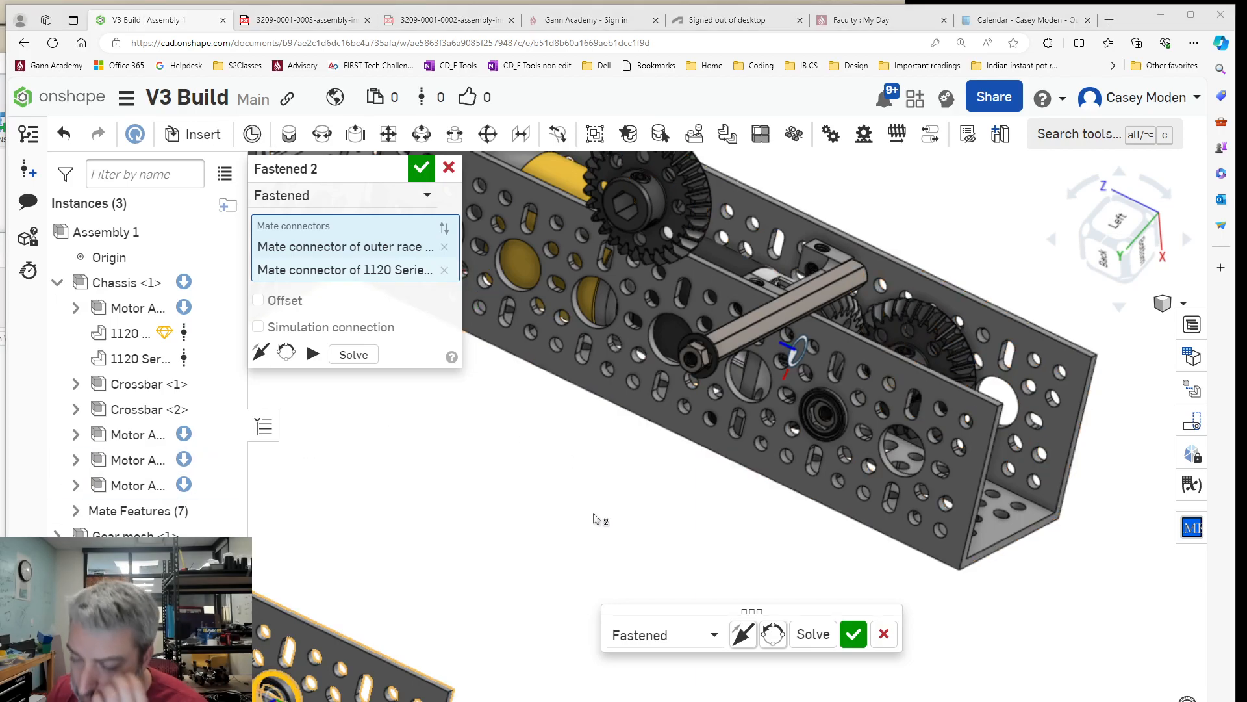
scroll(593, 465, down, 3)
scroll(484, 516, up, 5)
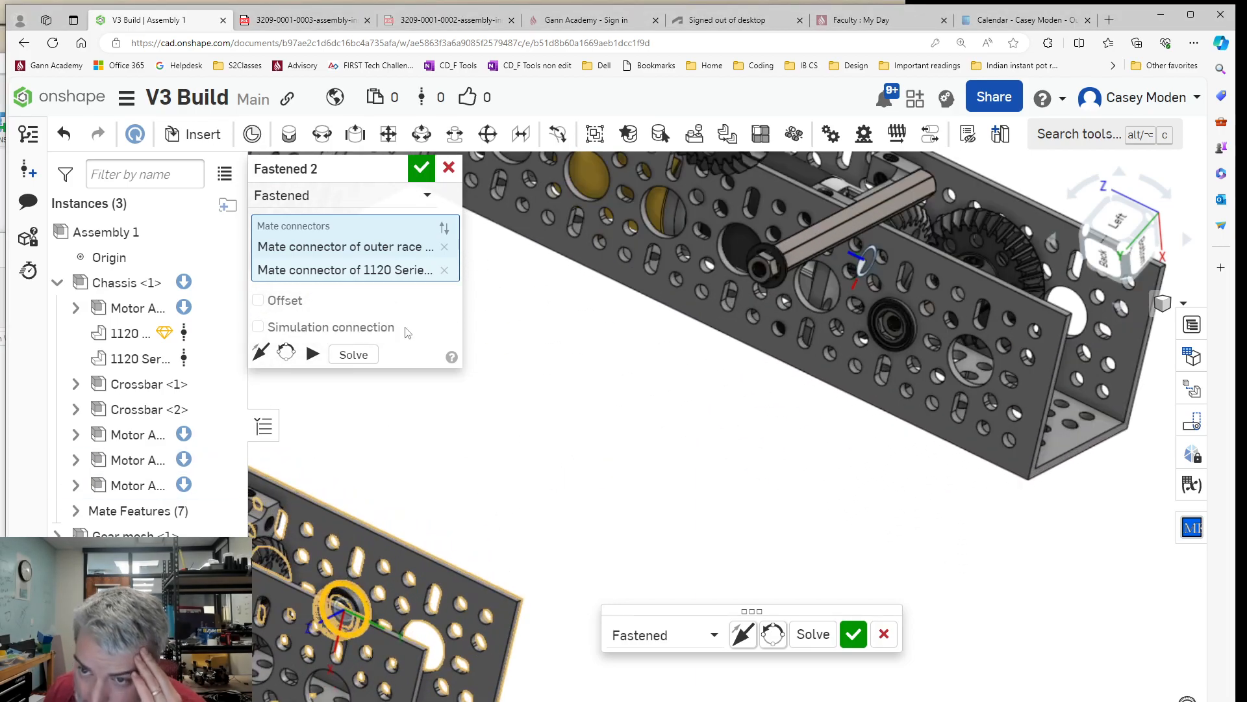
click(422, 171)
scroll(753, 551, down, 5)
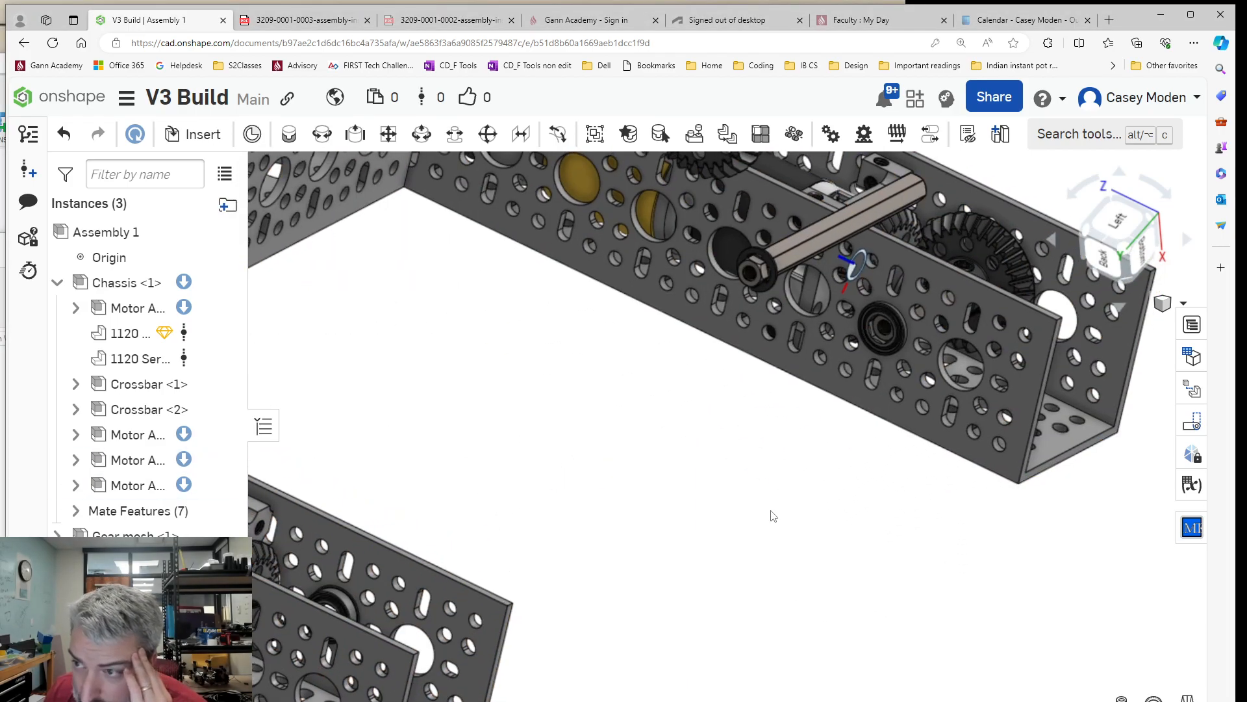
Start another fastened mate from the outer race of the bearing beside the loose miter gear.
right_drag(760, 419, 831, 253)
scroll(718, 334, up, 3)
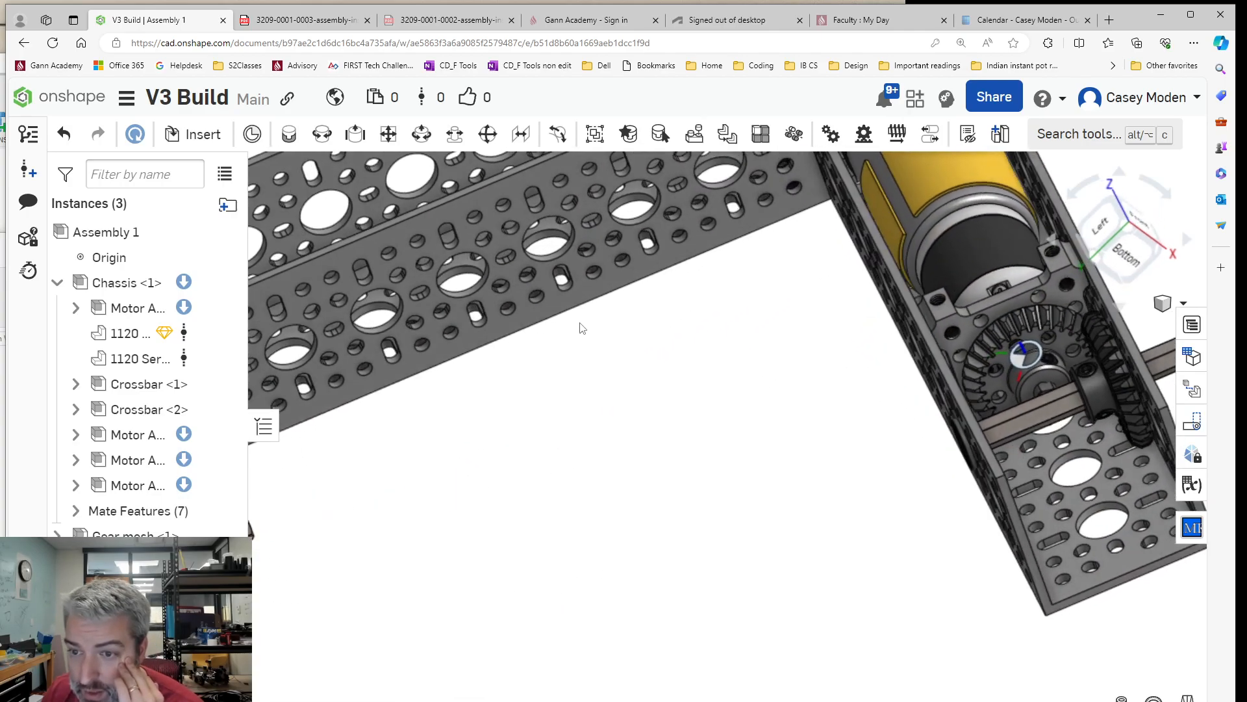
right_drag(715, 328, 698, 350)
middle_drag(698, 345, 788, 346)
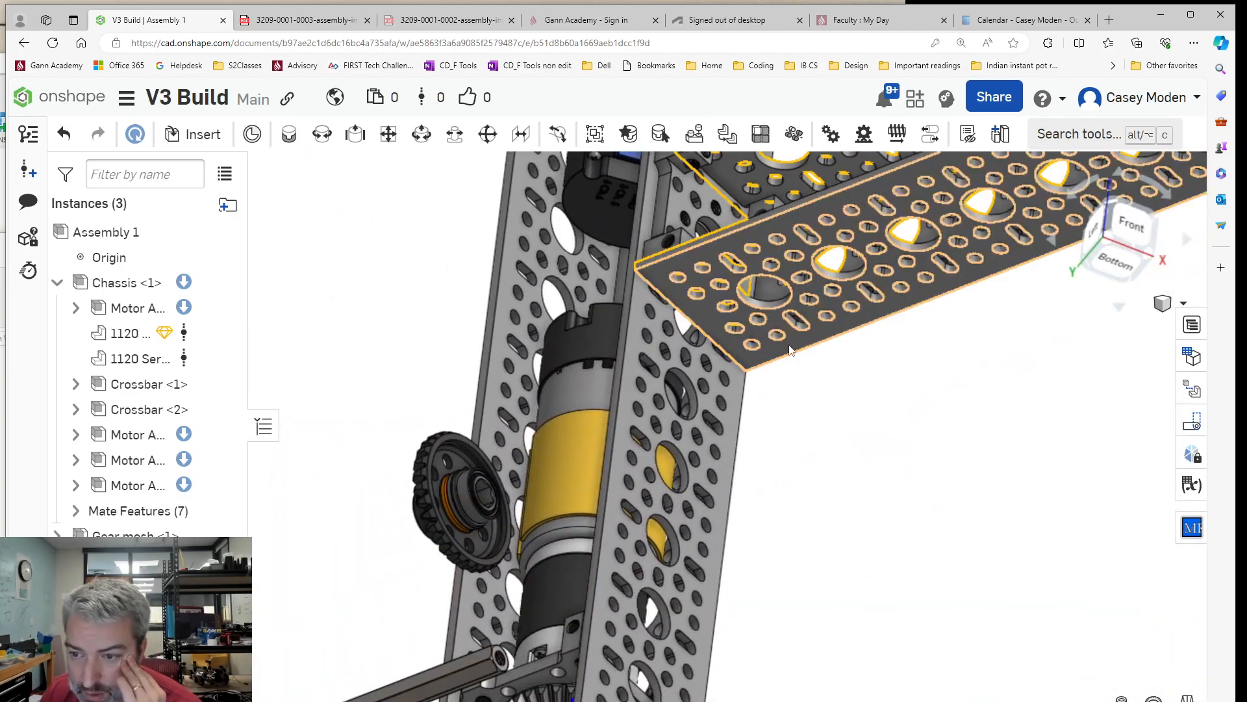
right_click(788, 346)
click(289, 134)
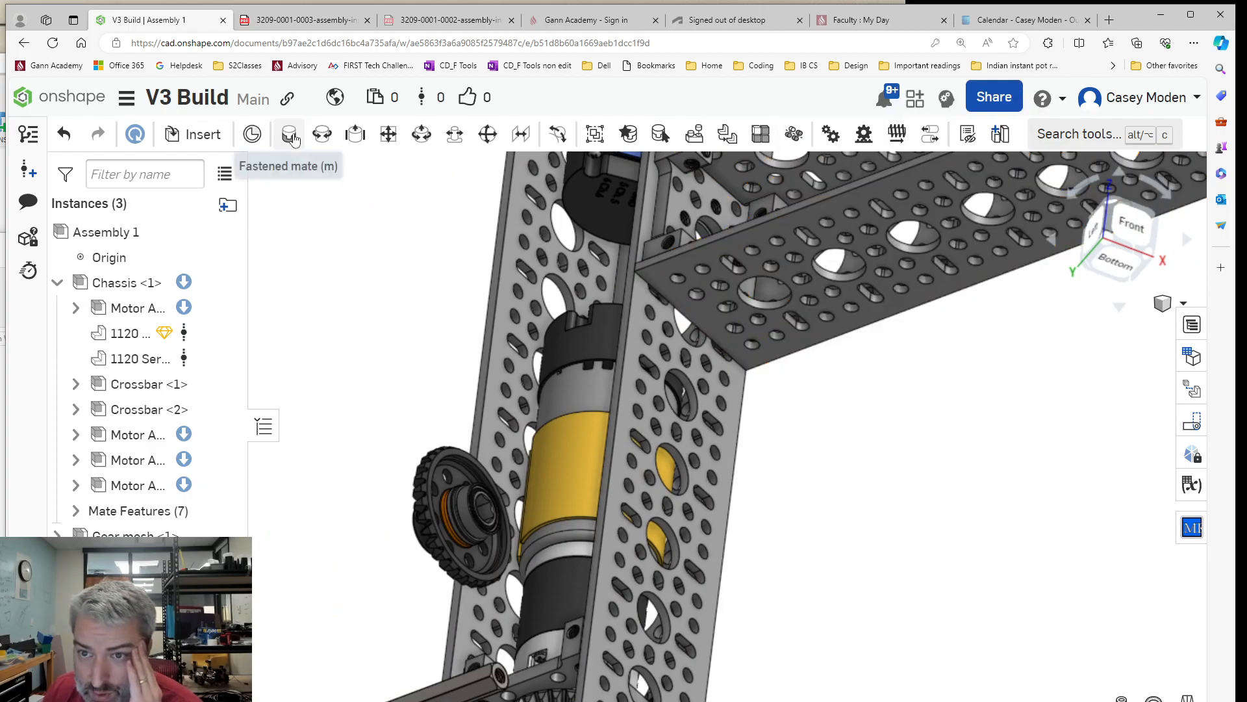
scroll(470, 512, up, 6)
scroll(555, 547, up, 3)
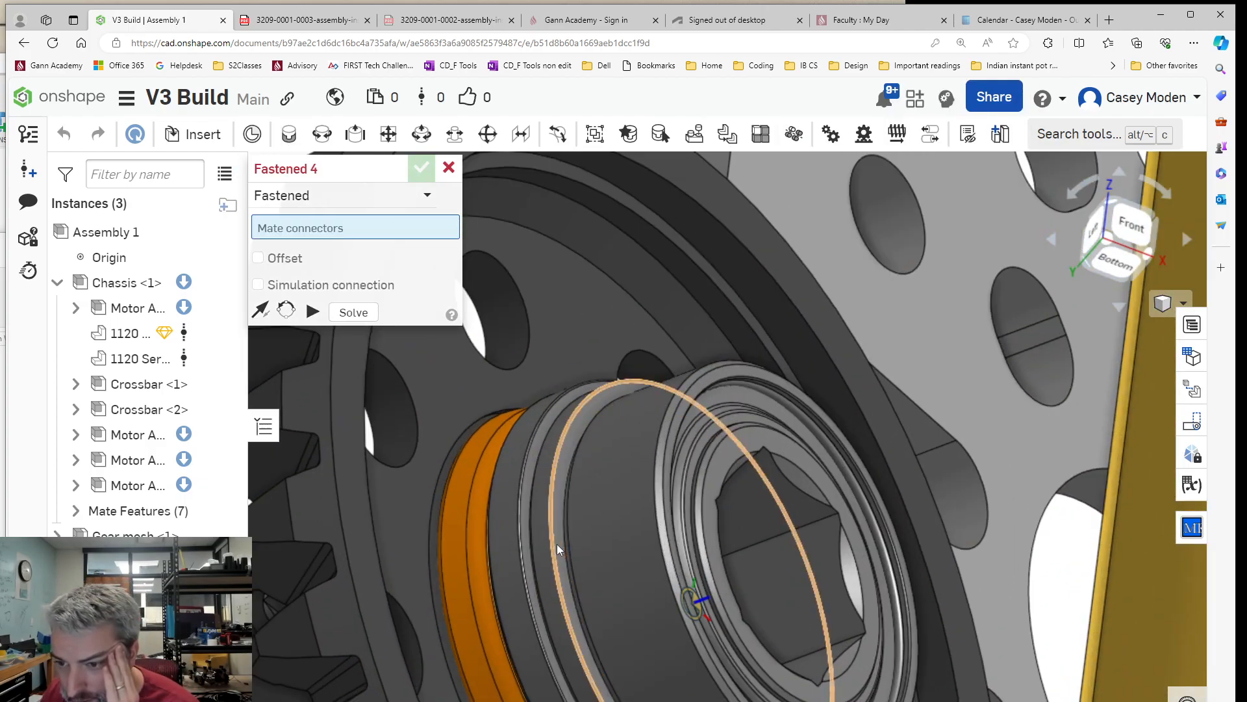
scroll(556, 544, up, 3)
click(574, 543)
Fasten the gear-side bearing to the large hole in the opposite channel wall with its primary axis flipped.
scroll(513, 561, down, 10)
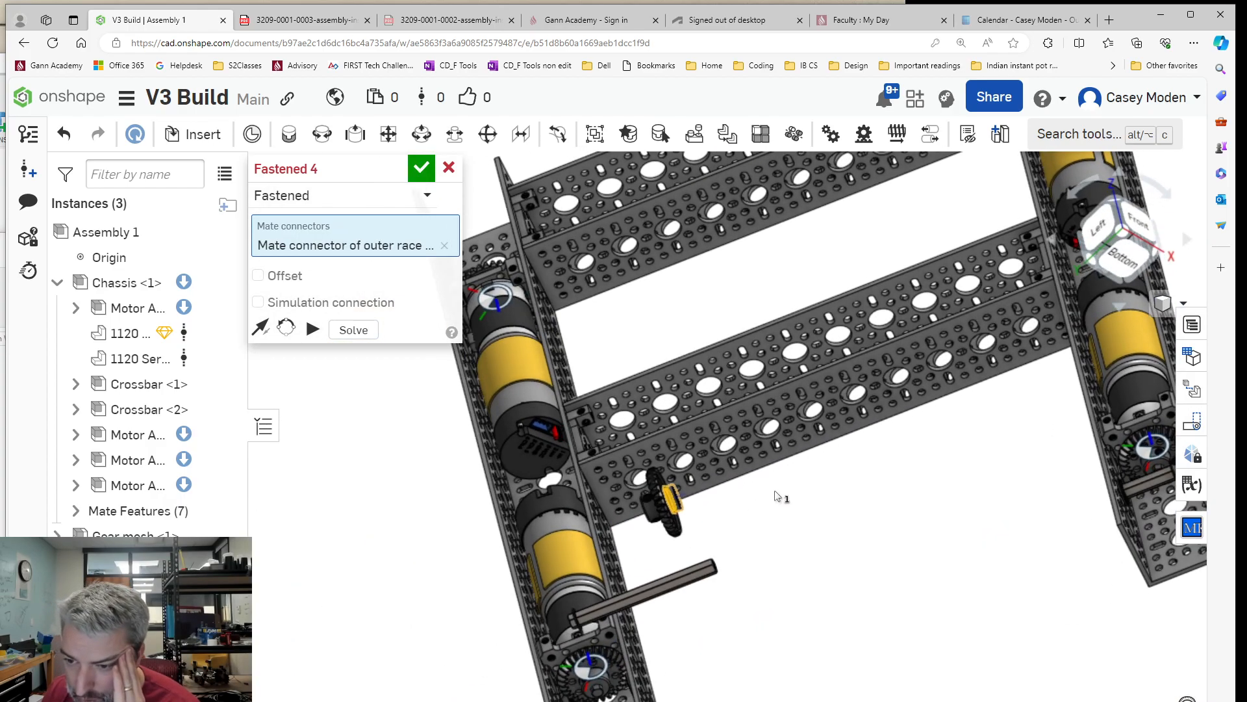
right_drag(776, 496, 730, 451)
scroll(602, 524, up, 5)
scroll(603, 525, up, 2)
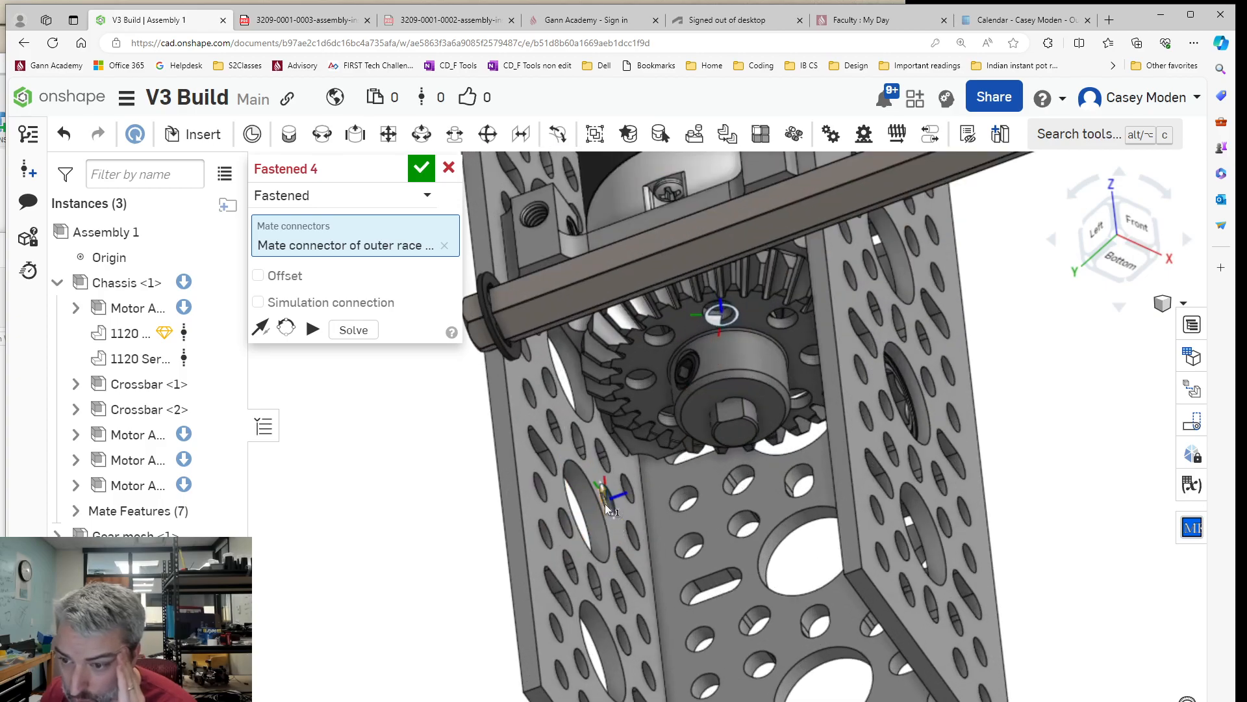
click(599, 504)
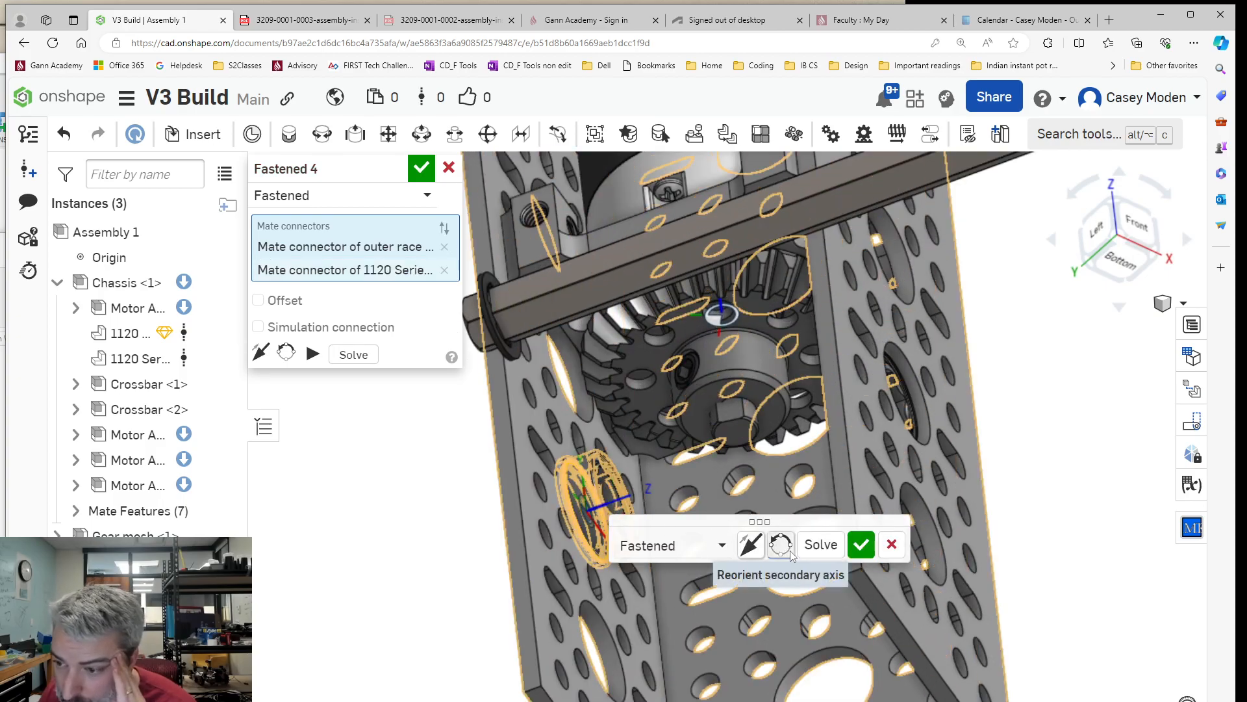
click(753, 550)
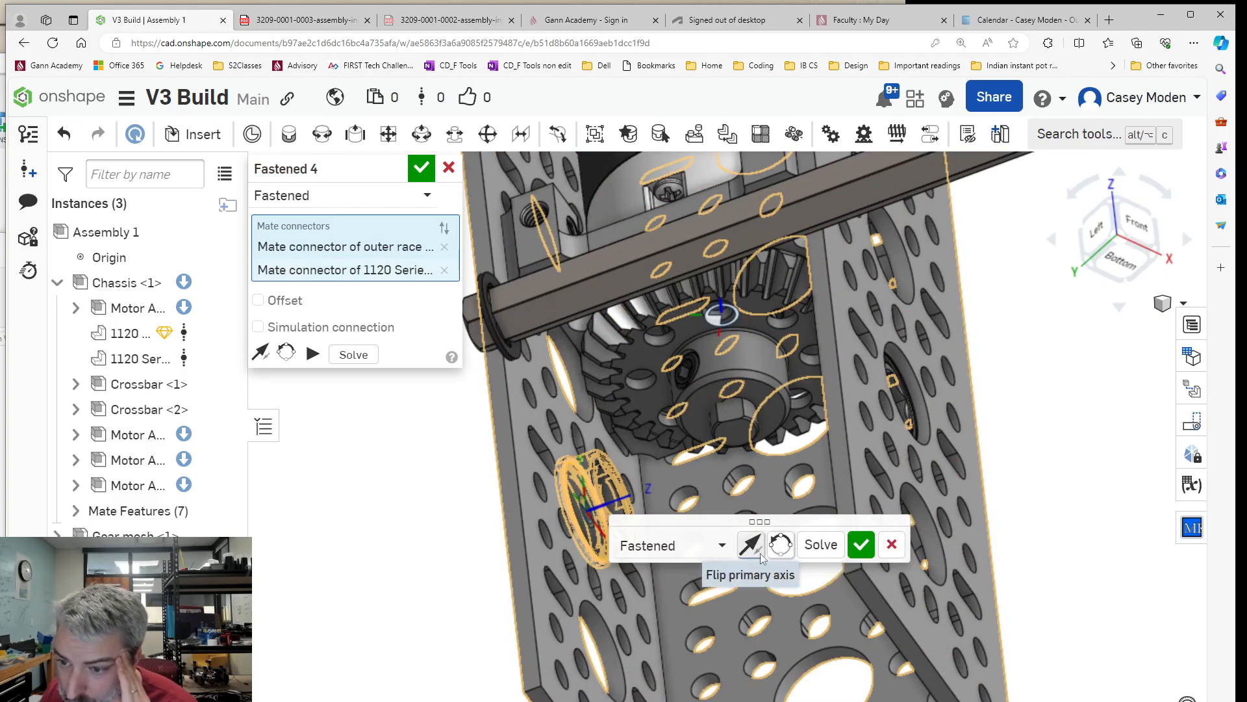
right_drag(399, 533, 413, 533)
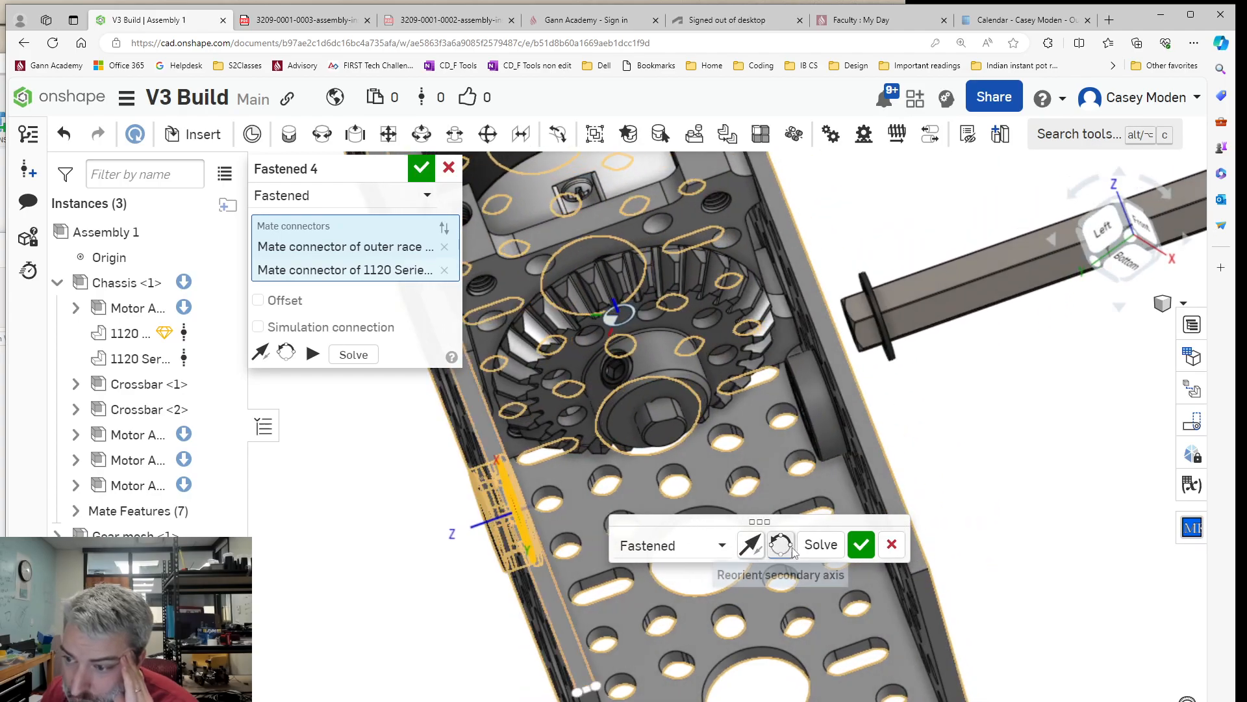
click(861, 544)
Examine the loose miter gear and hex shaft against the motor channel from several angles.
scroll(931, 477, down, 5)
key(f)
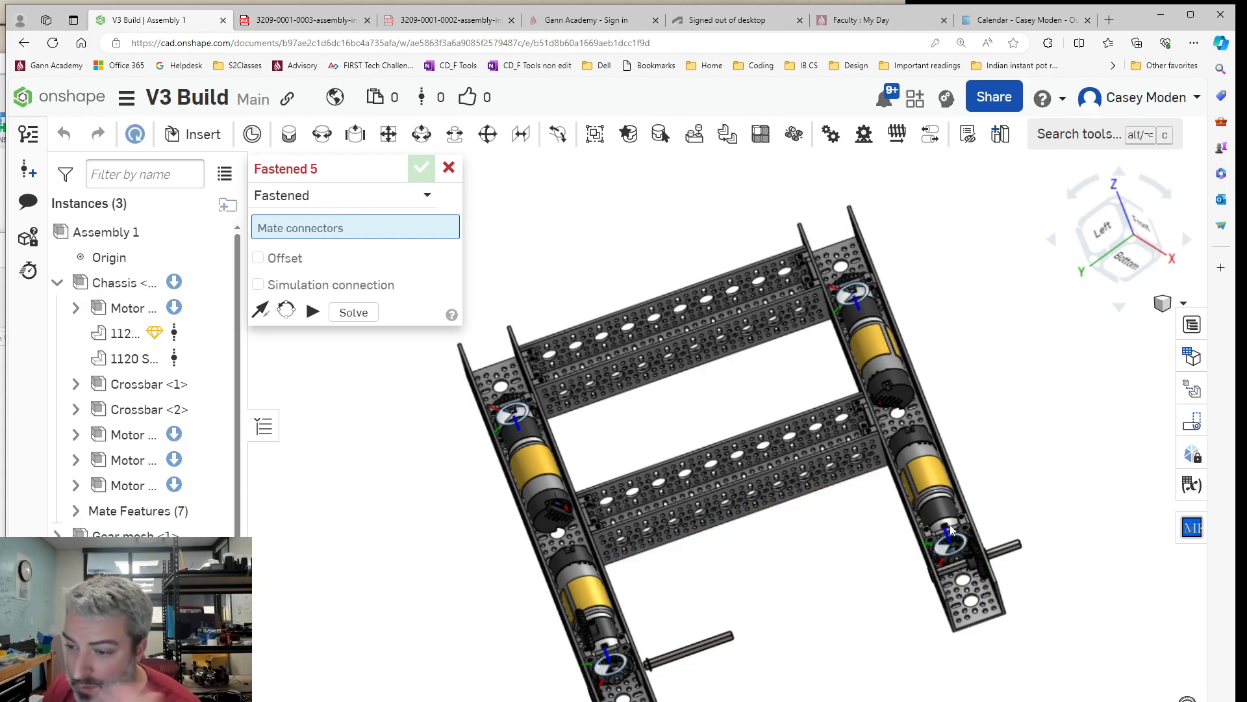
right_drag(744, 563, 792, 619)
scroll(883, 475, up, 8)
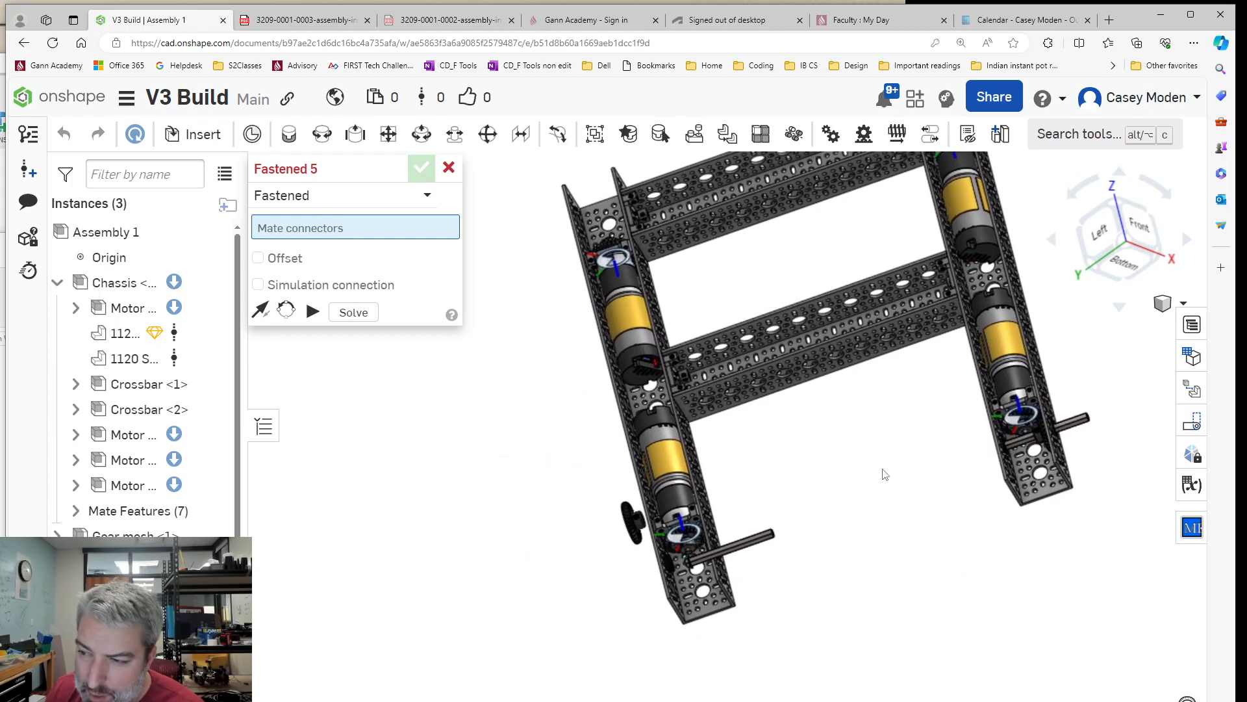
scroll(710, 579, up, 3)
scroll(682, 547, down, 4)
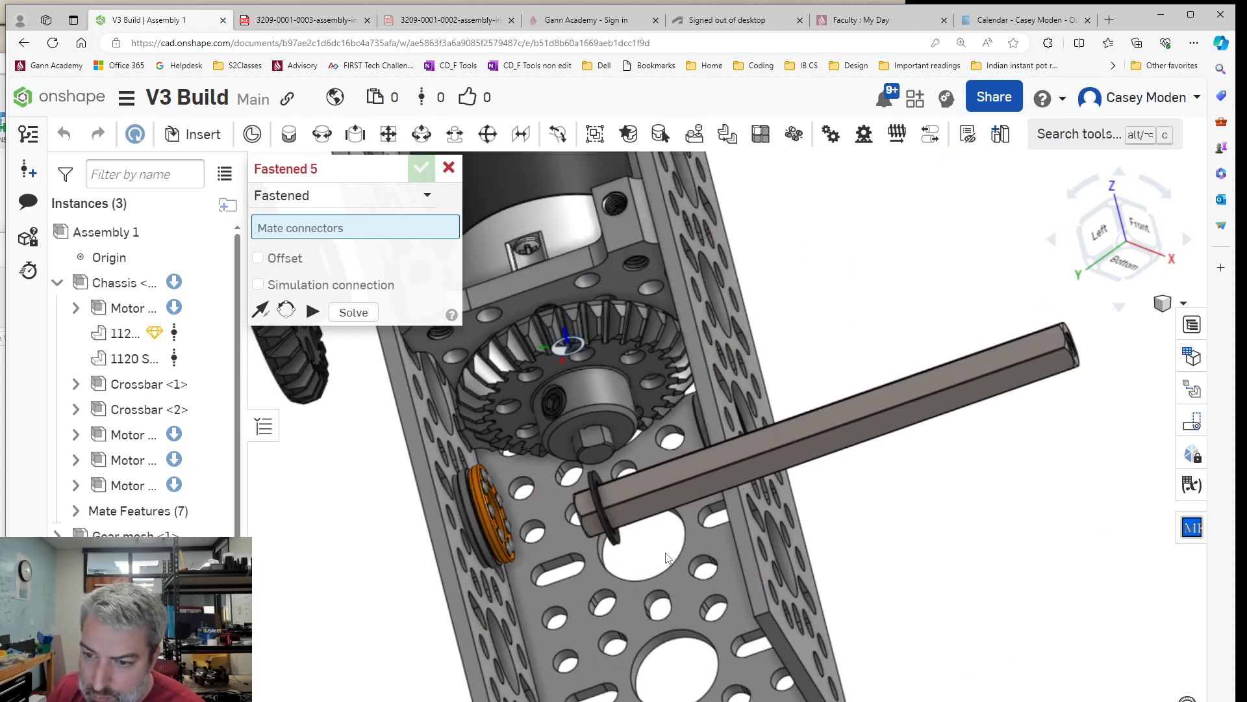
right_drag(786, 515, 874, 528)
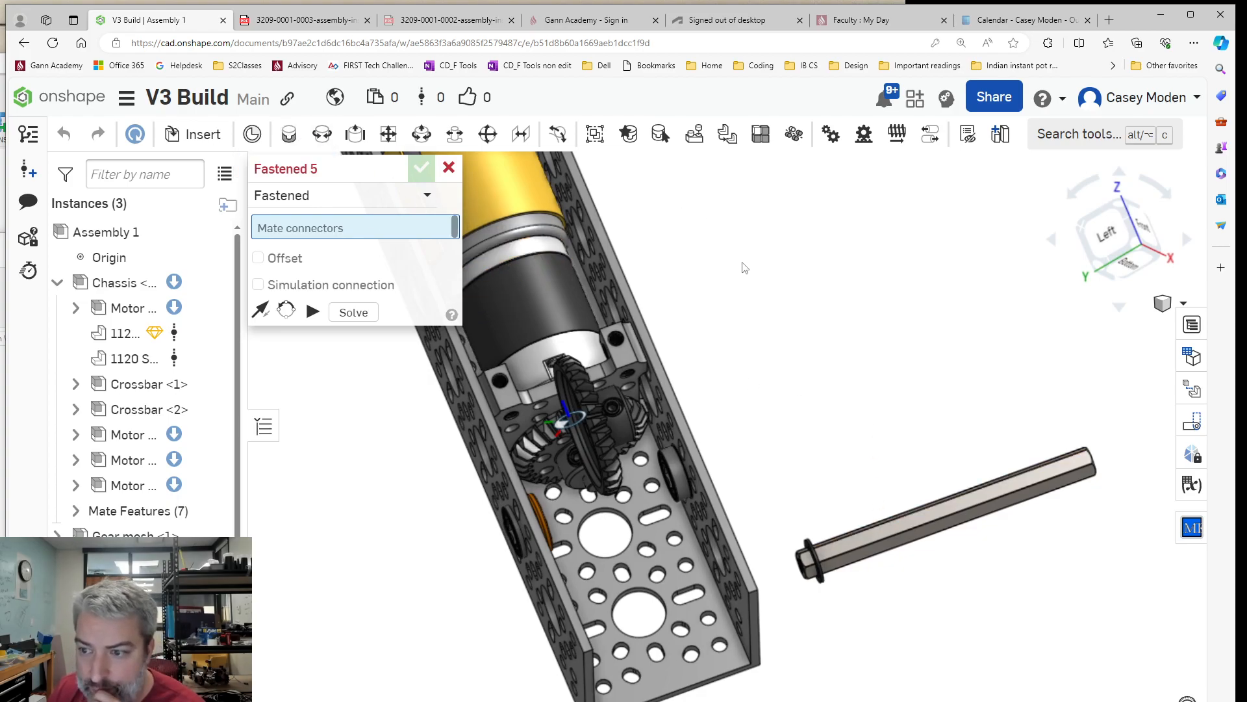
right_drag(811, 372, 806, 370)
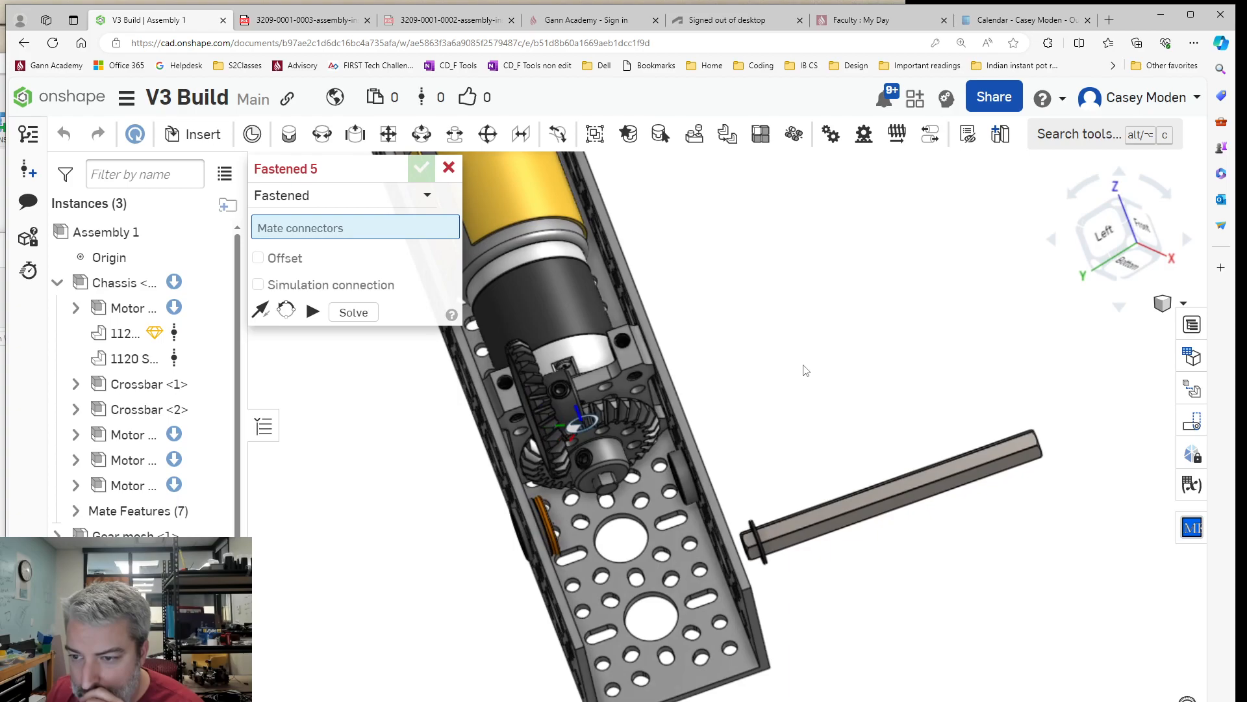
Create a planar mate between a flat face in the 2315 Series gear's hex bore and a flat side of the 2106 Series hex shaft.
click(387, 134)
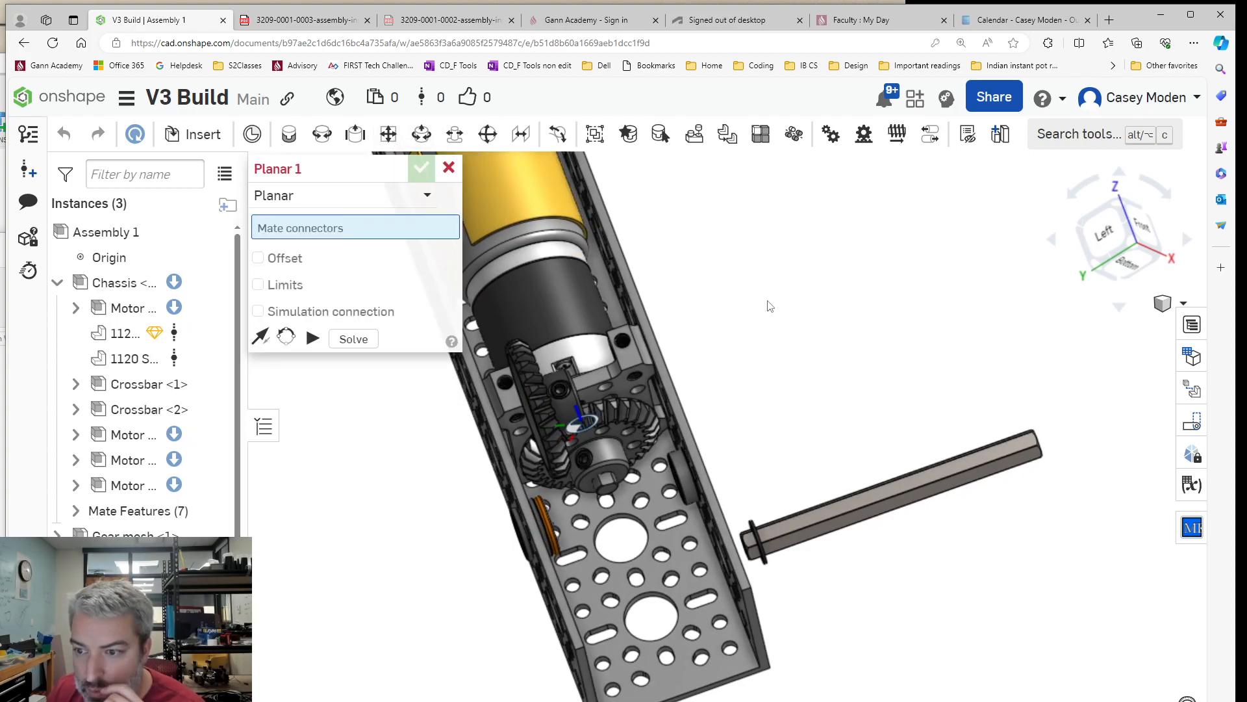
right_drag(713, 355, 535, 351)
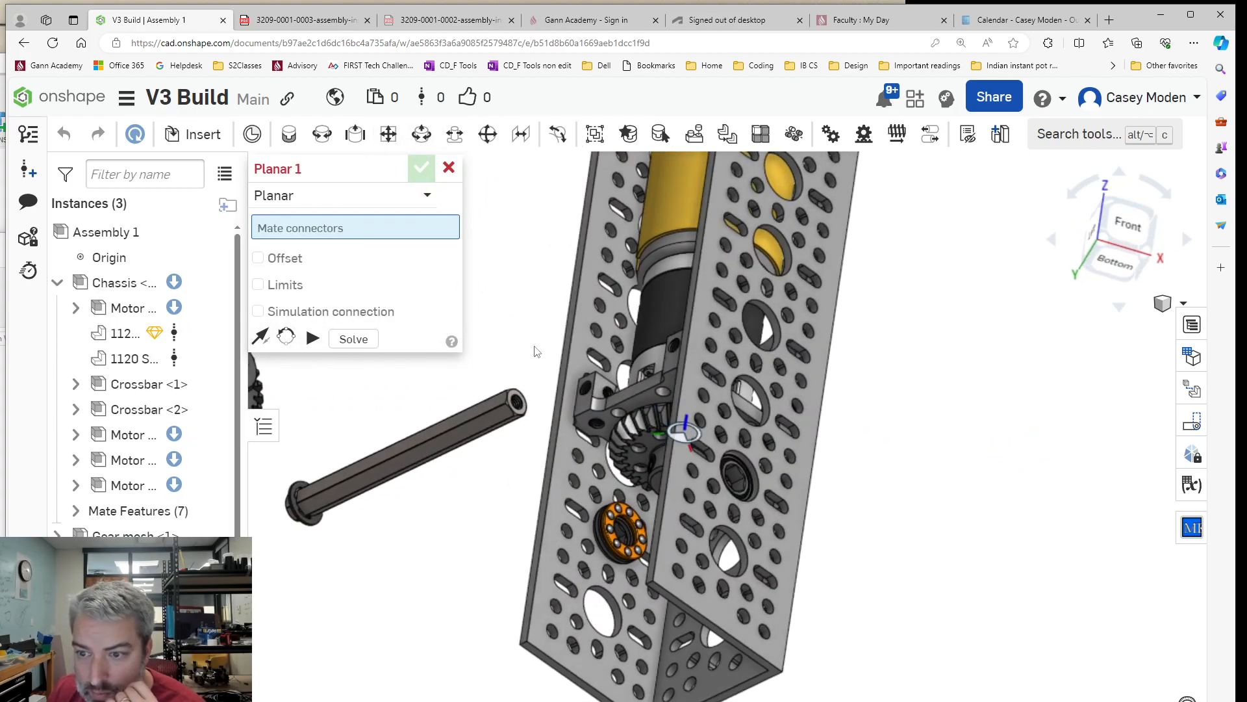
middle_drag(535, 351, 779, 457)
scroll(470, 476, up, 5)
scroll(470, 474, up, 5)
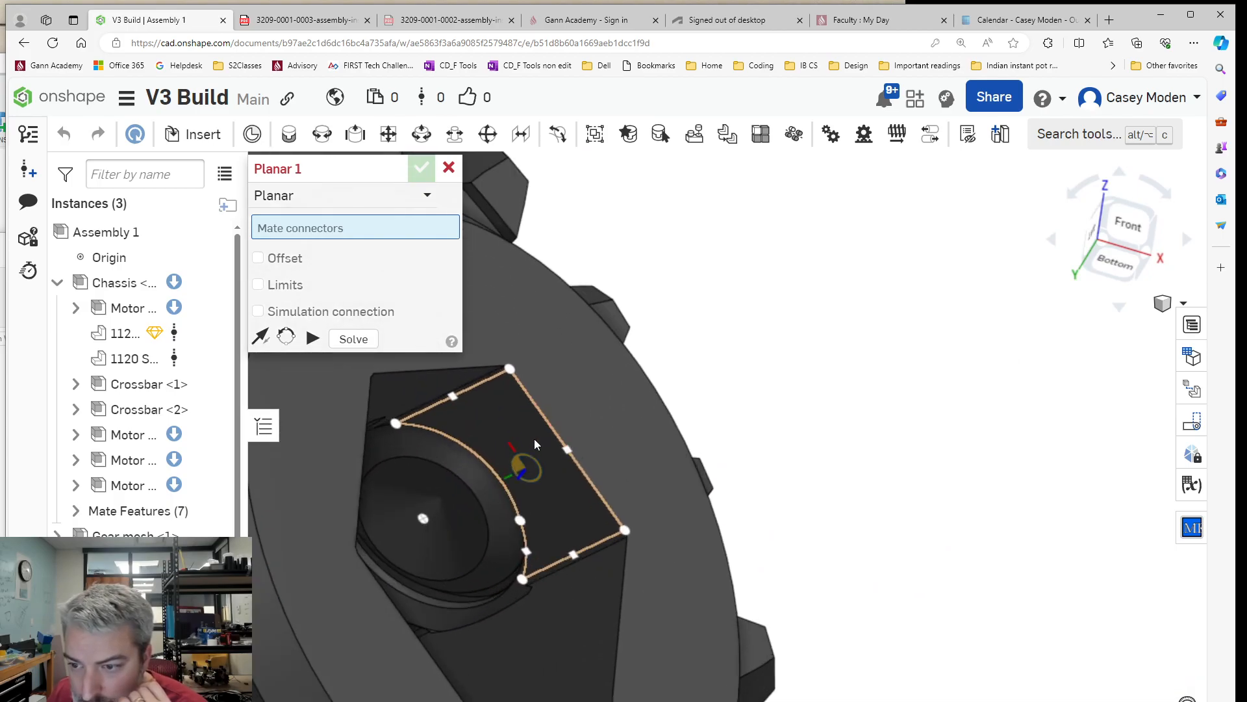
right_drag(532, 448, 459, 450)
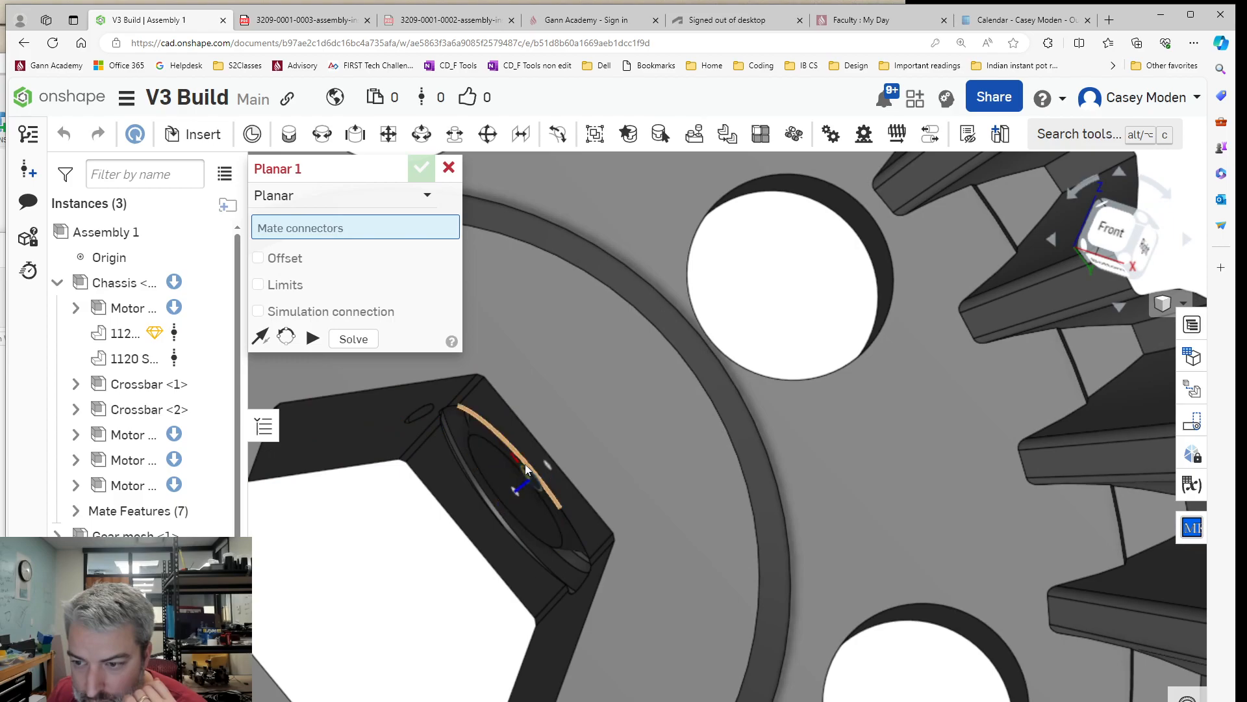
click(543, 455)
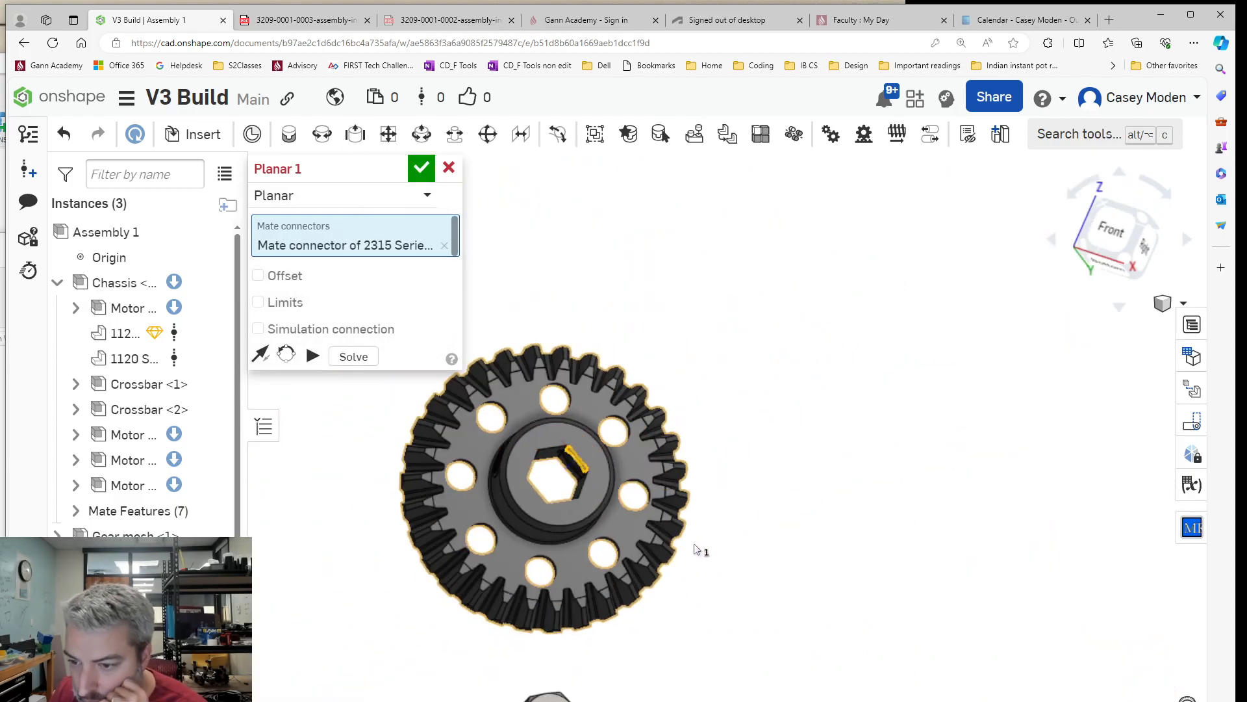
right_drag(622, 618, 709, 571)
middle_drag(708, 559, 837, 273)
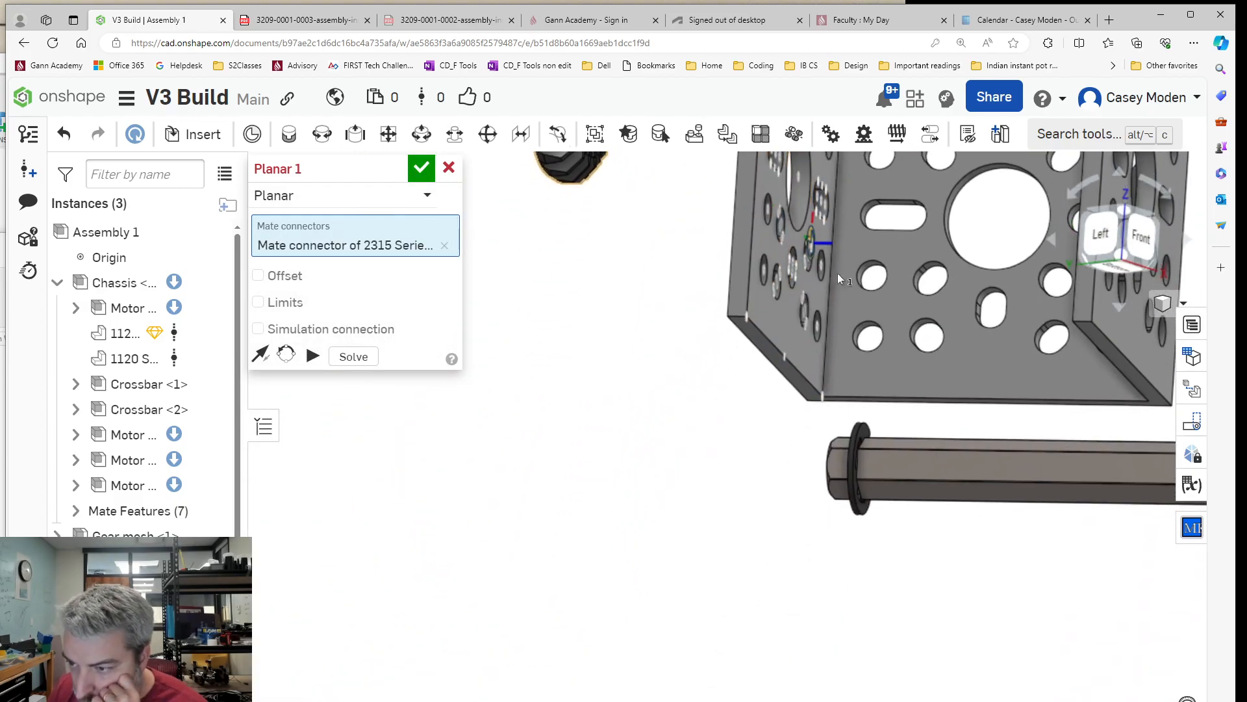
click(954, 470)
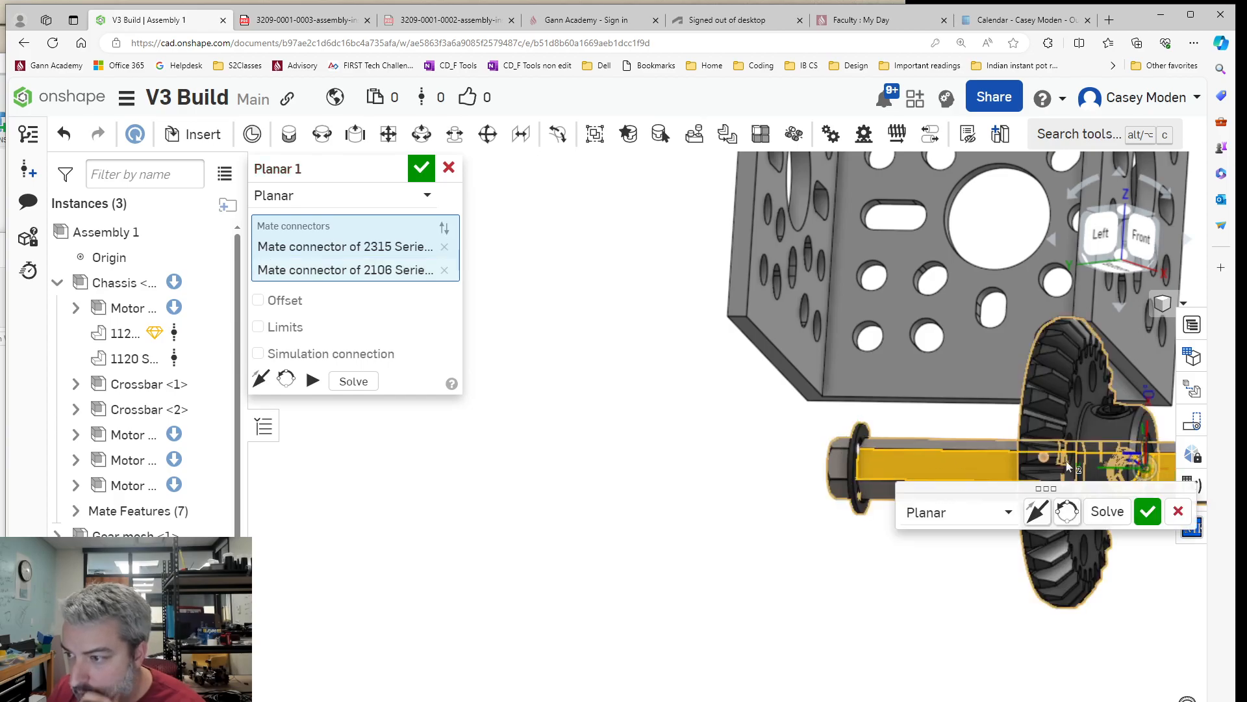
Flip the primary axis of the gear-to-shaft planar mate, solve the full assembly and commit the mate.
right_drag(1132, 612, 1110, 607)
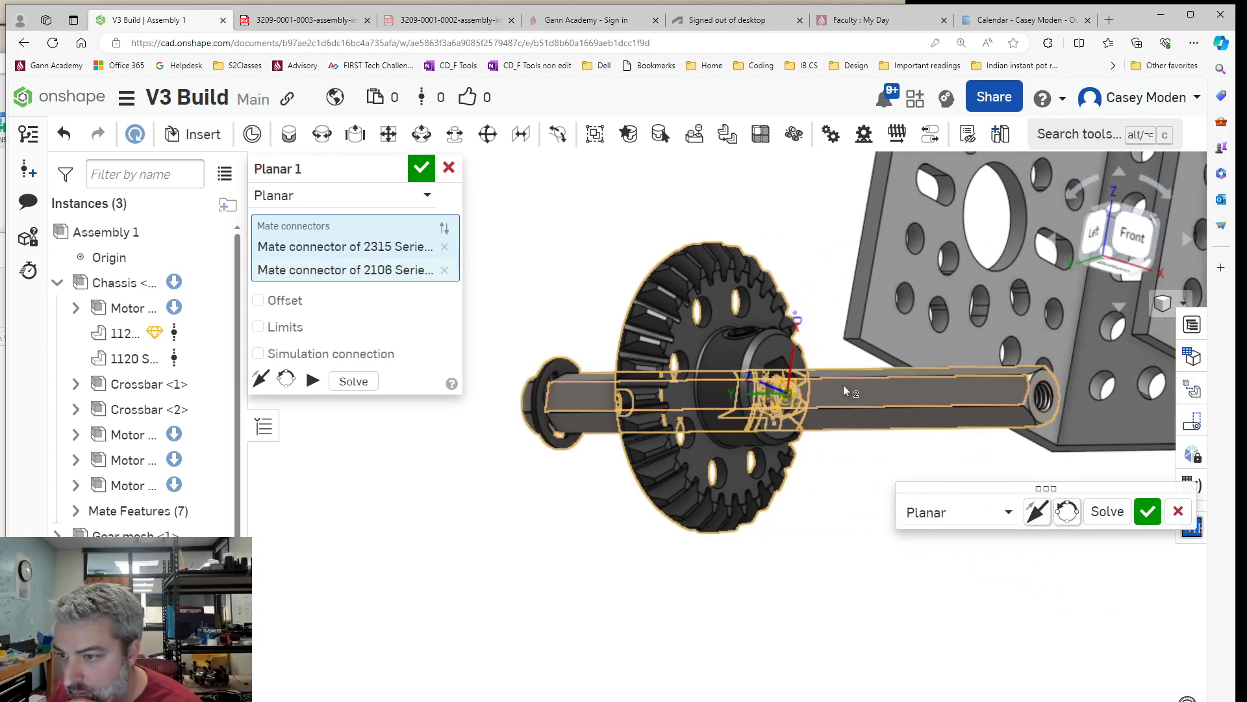
scroll(788, 368, up, 5)
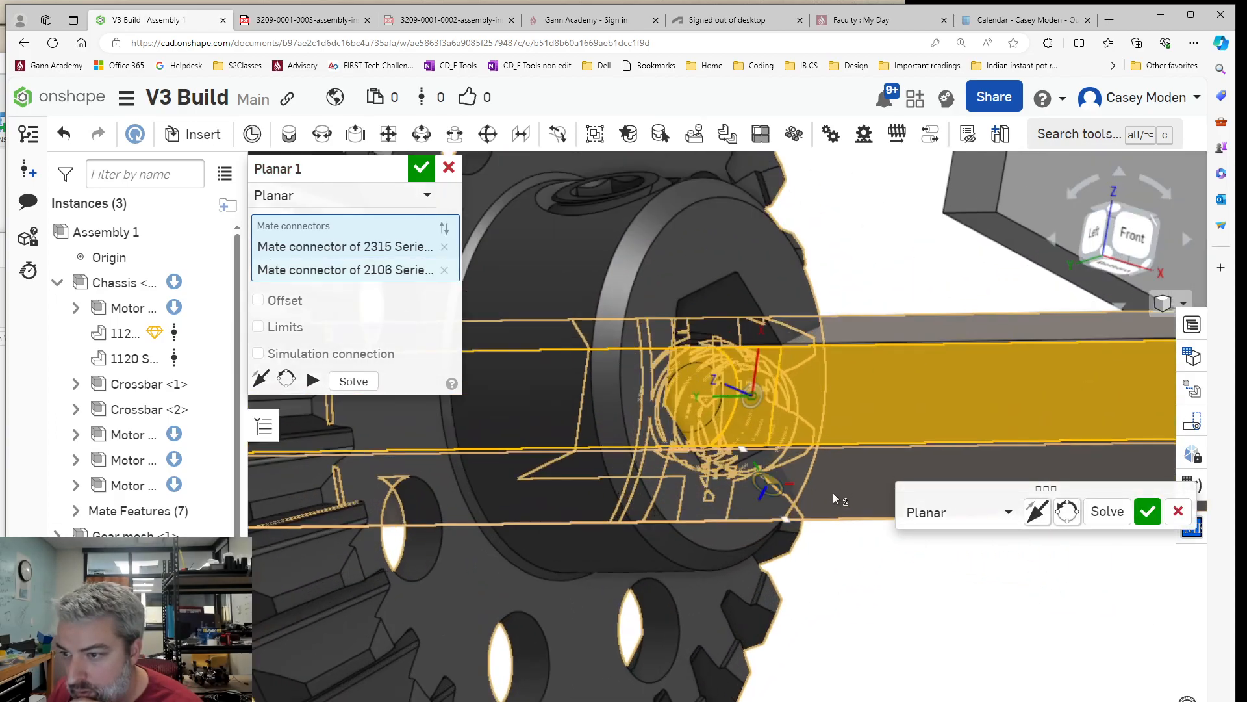
right_drag(827, 534, 969, 535)
scroll(806, 520, down, 8)
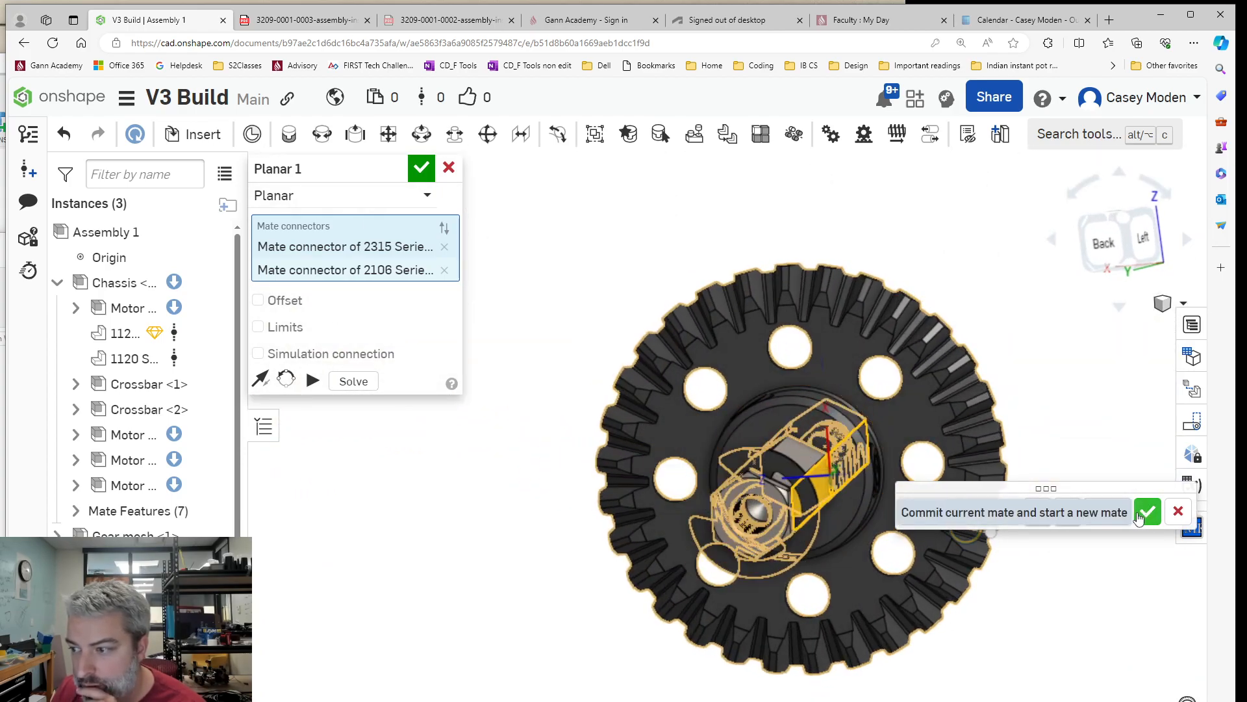
click(1107, 512)
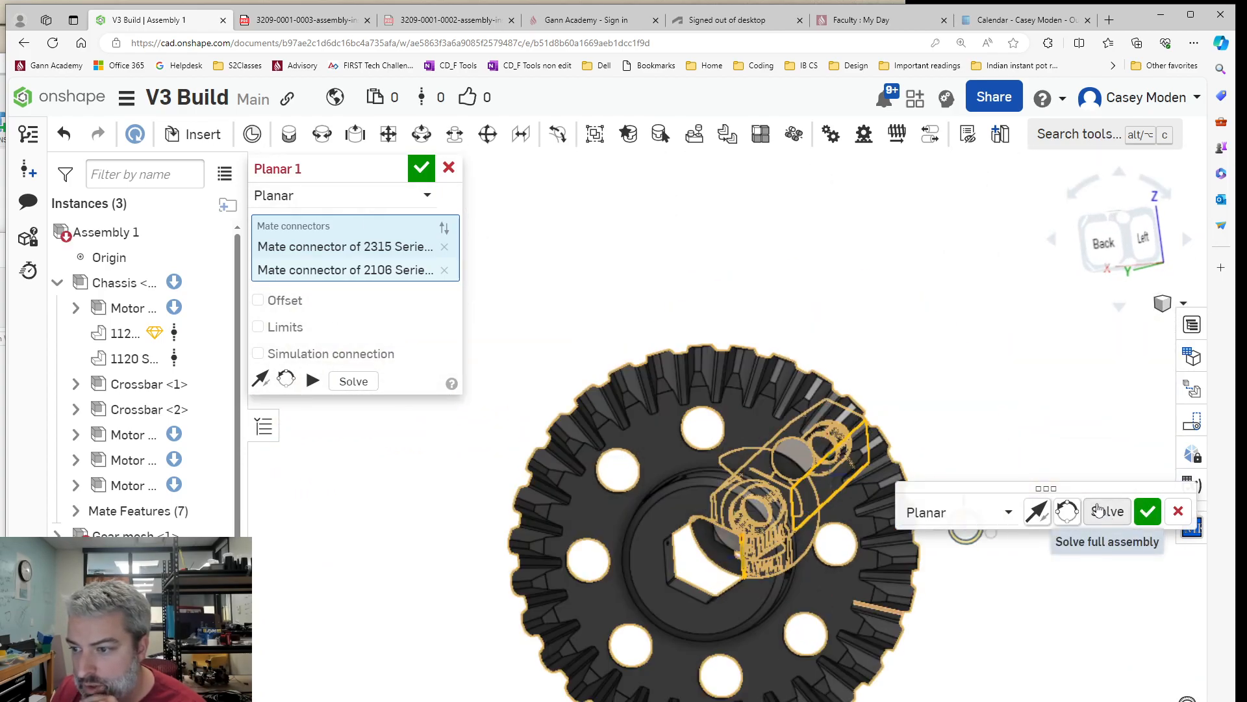
click(1147, 513)
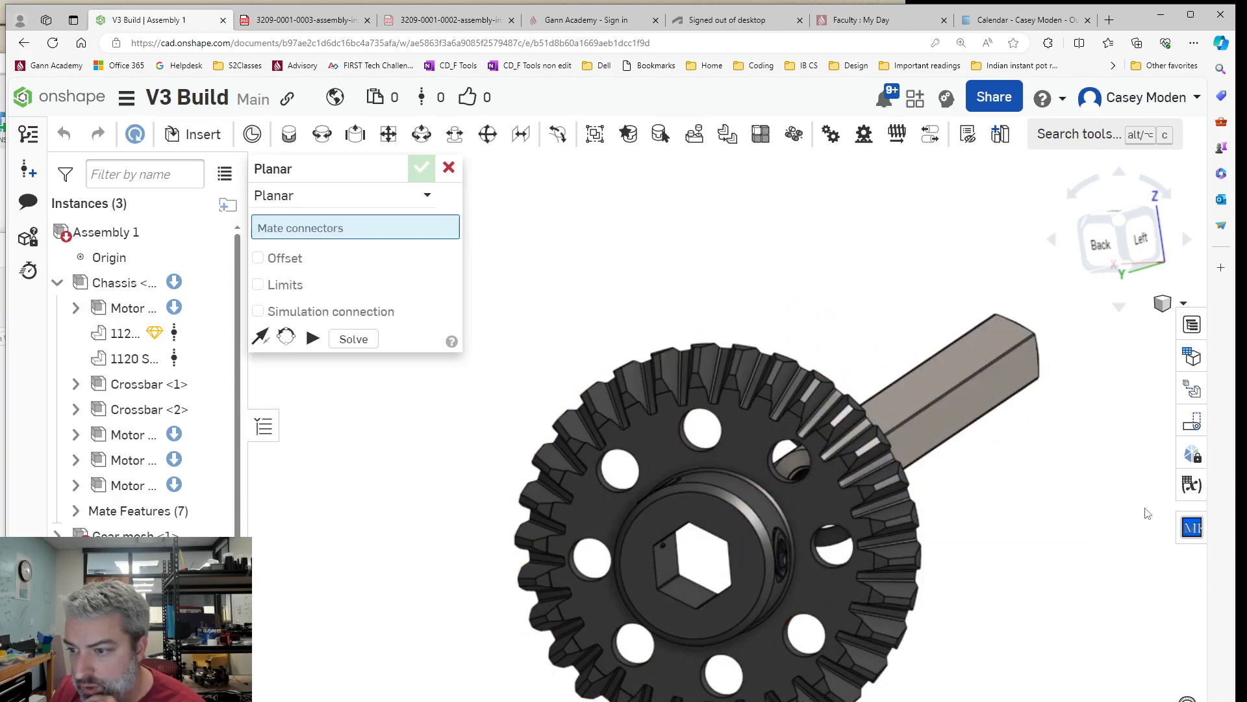
click(449, 168)
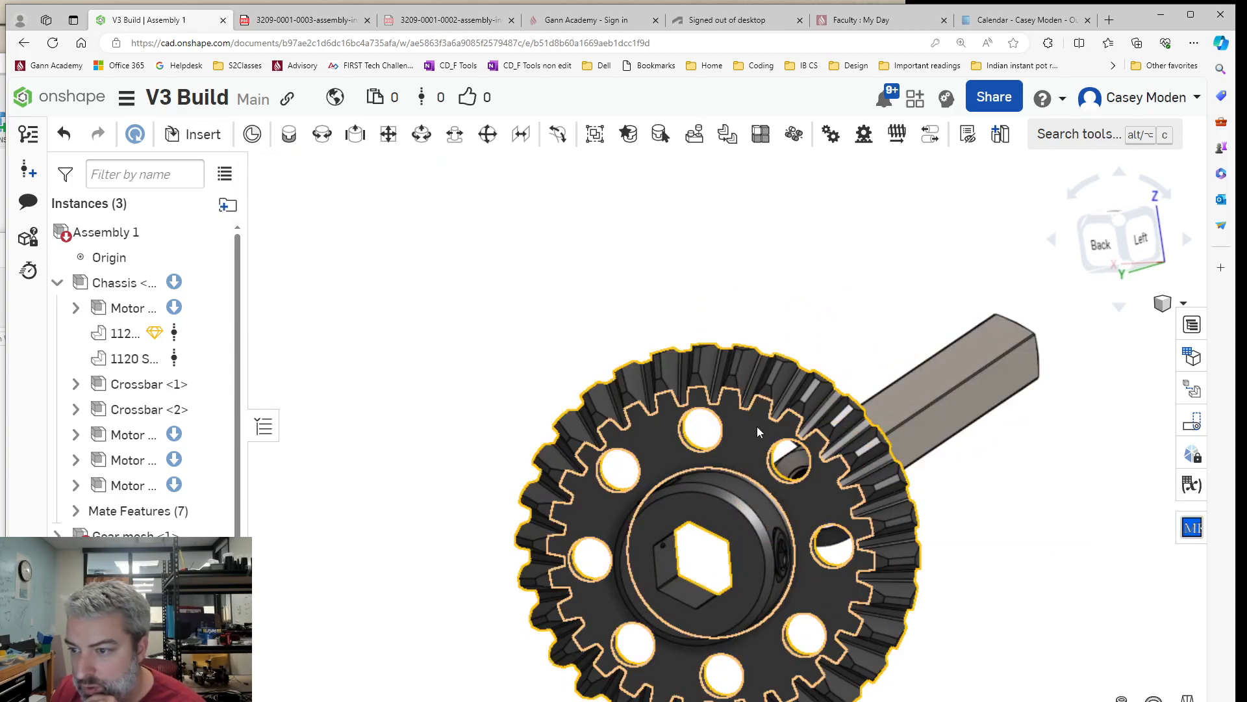
scroll(895, 338, down, 10)
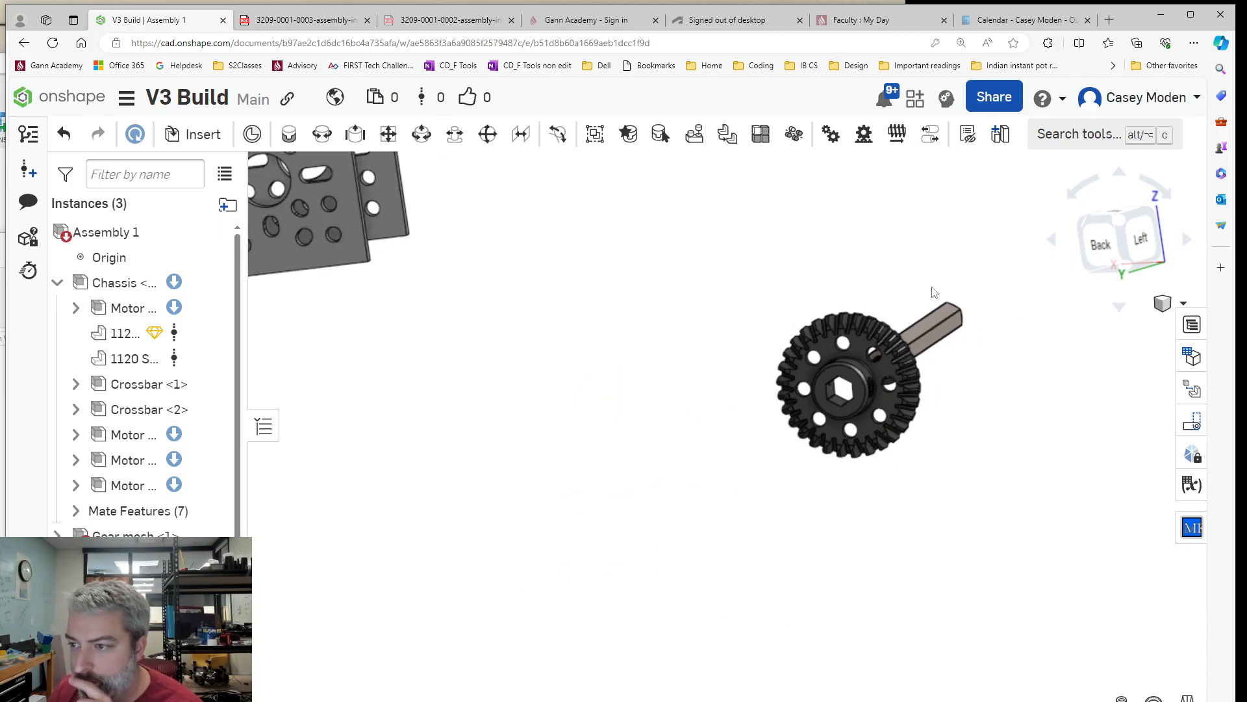
right_drag(896, 251, 803, 245)
scroll(740, 236, up, 3)
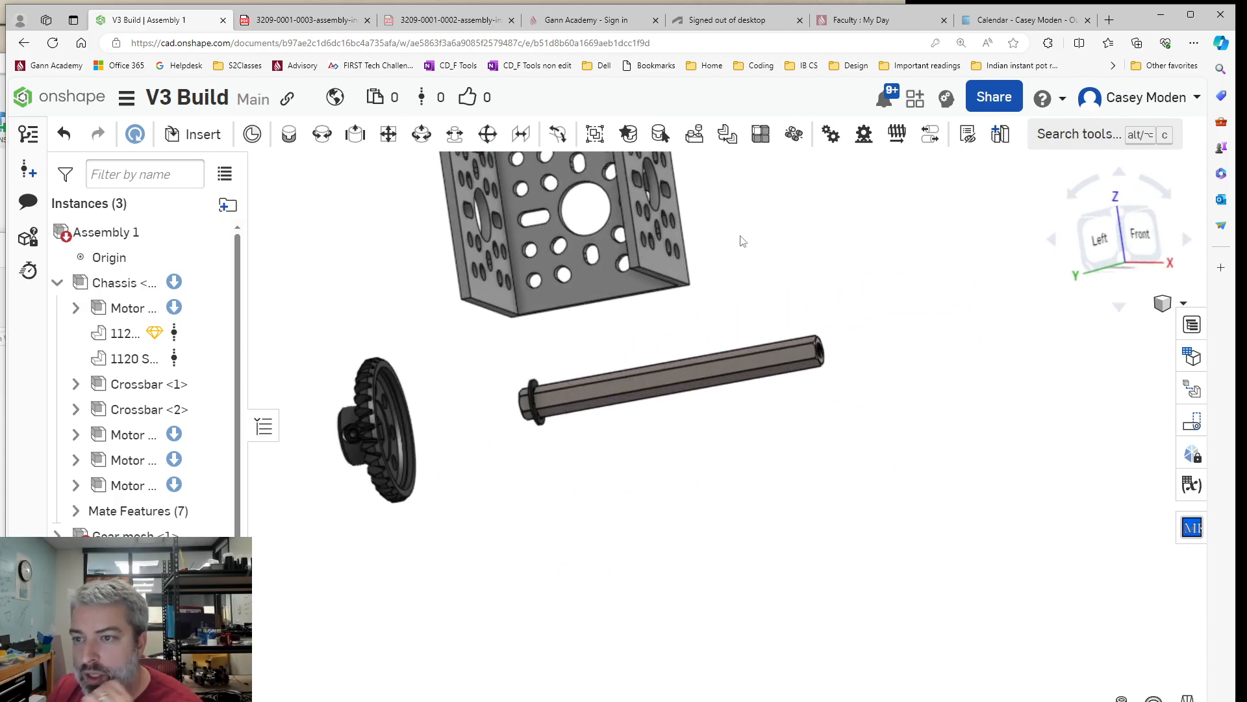
middle_drag(738, 235, 847, 358)
right_drag(688, 490, 772, 414)
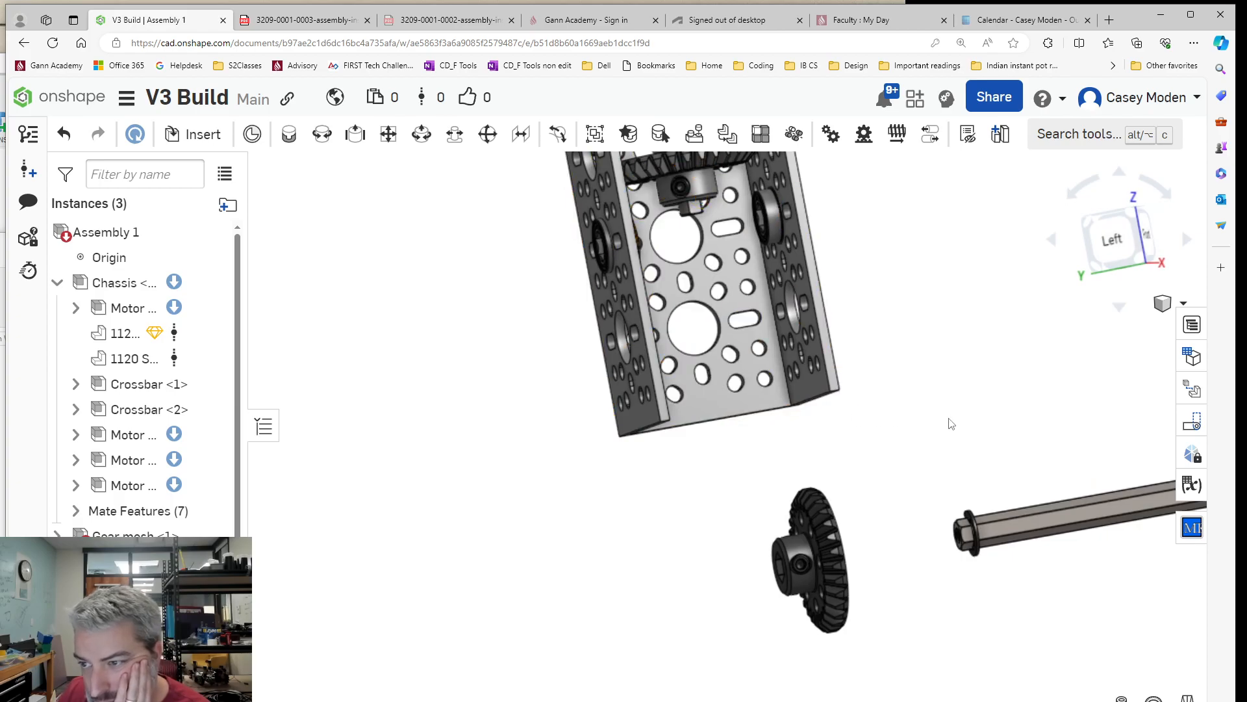
click(388, 134)
scroll(1100, 593, up, 5)
right_drag(824, 461, 843, 453)
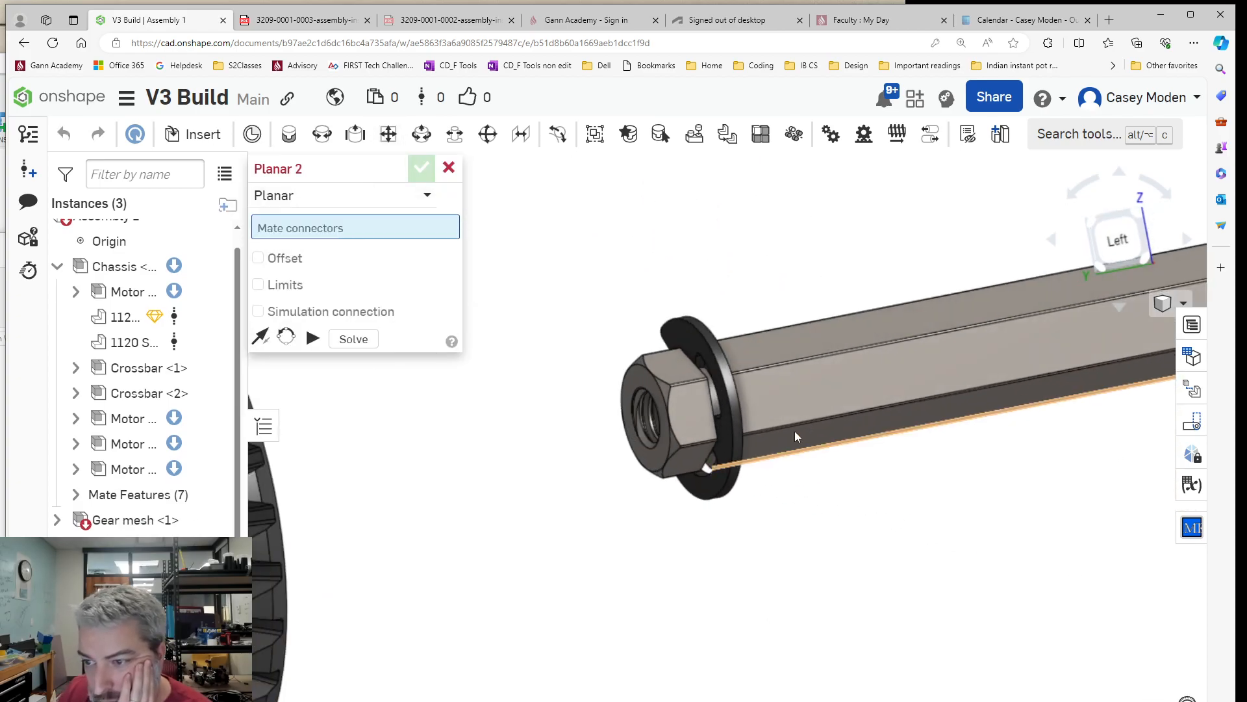
click(684, 339)
scroll(669, 253, down, 7)
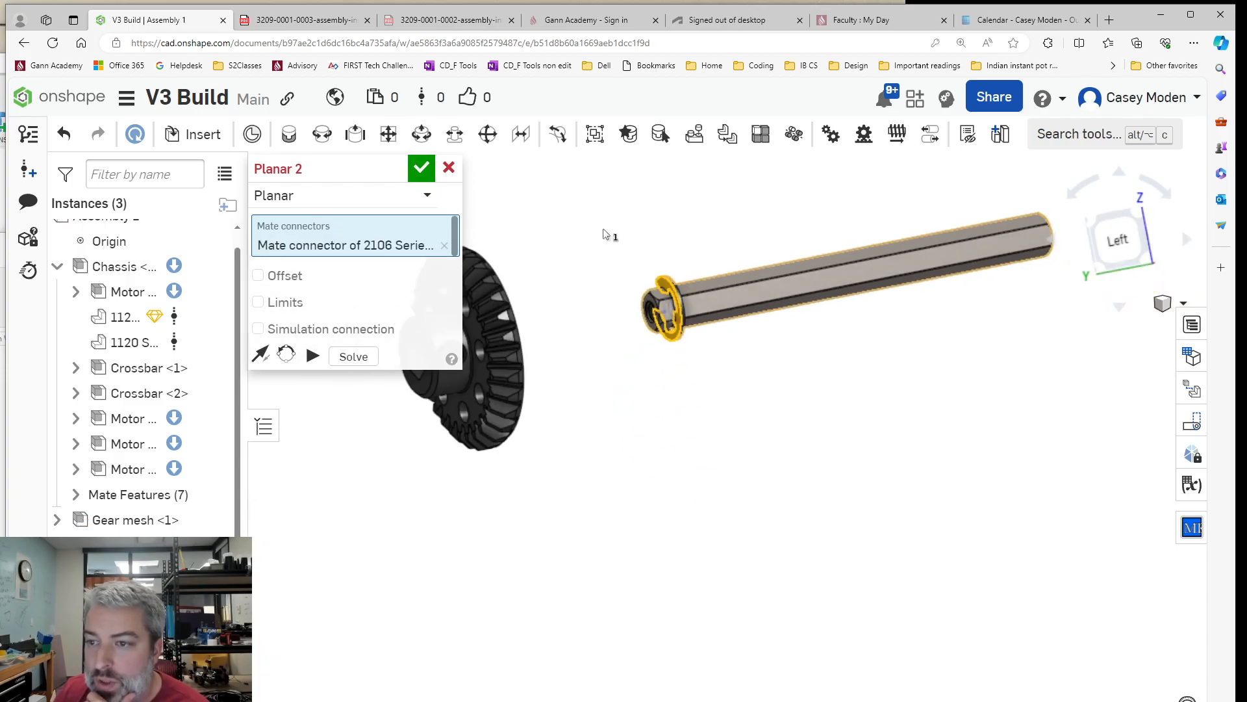
middle_drag(601, 235, 780, 633)
middle_drag(544, 324, 669, 521)
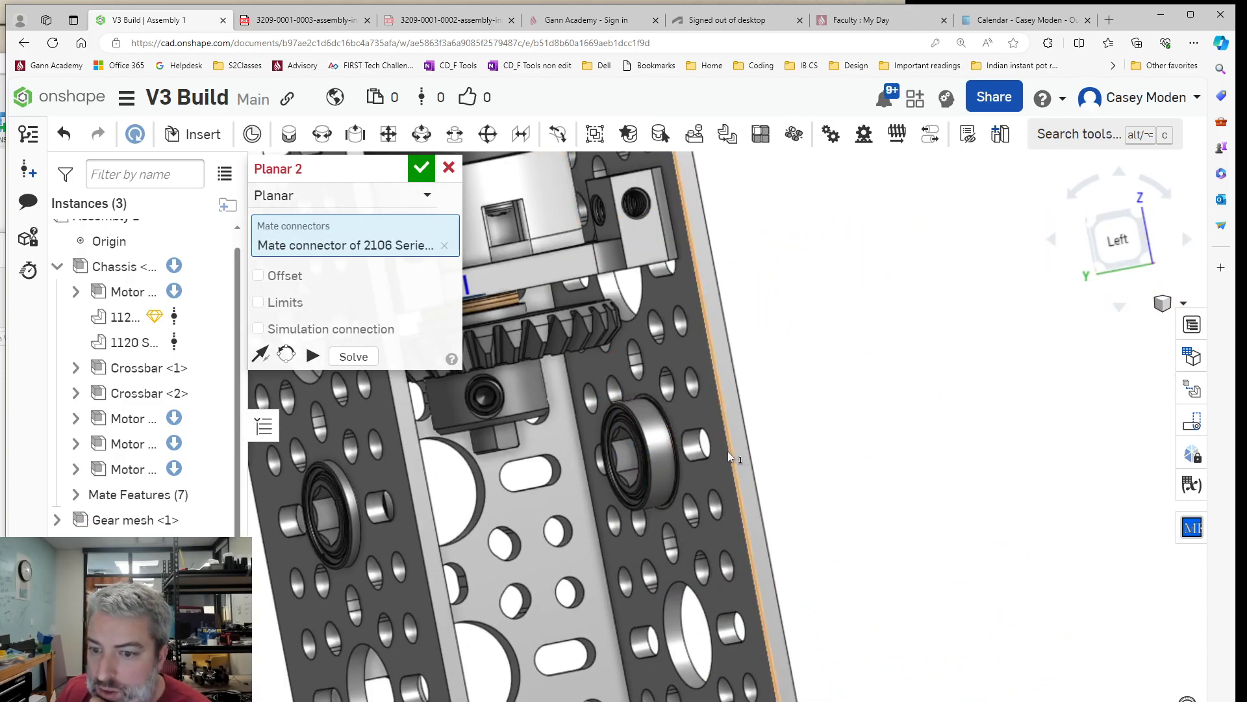
right_drag(888, 434, 869, 431)
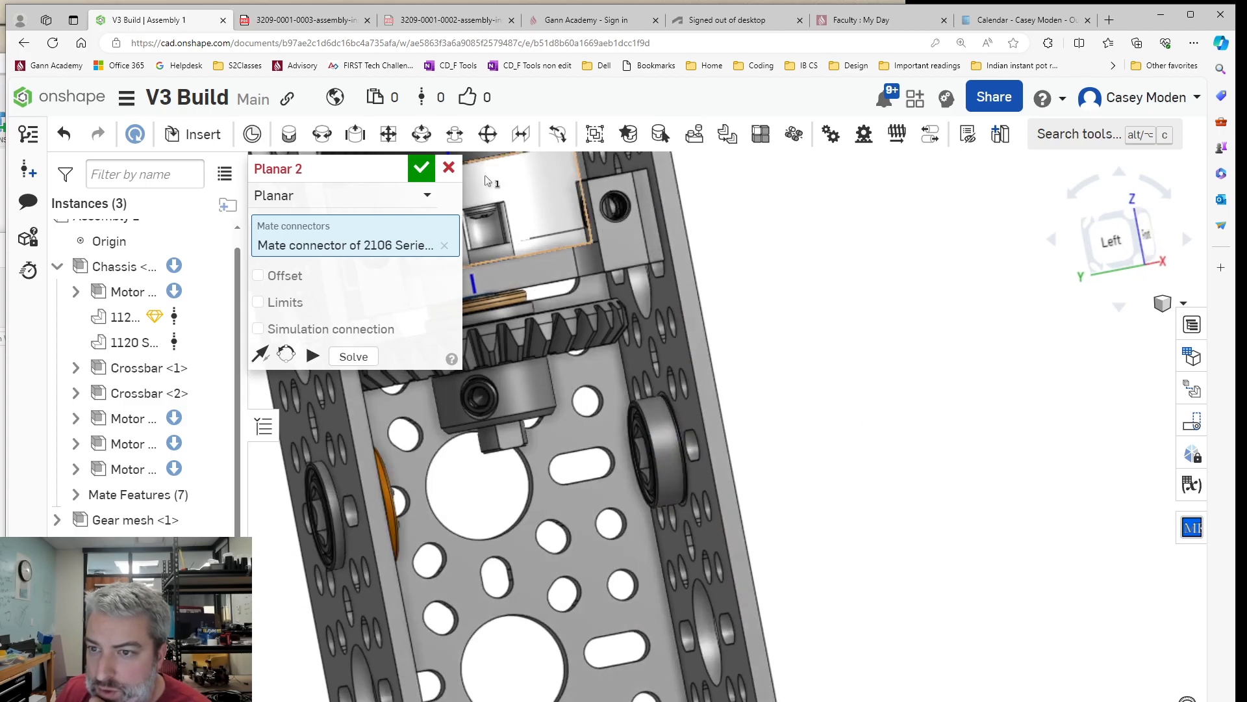
click(448, 167)
Check the motor channel bearing's selection and review the mate features of the second Gear mesh instance.
click(663, 461)
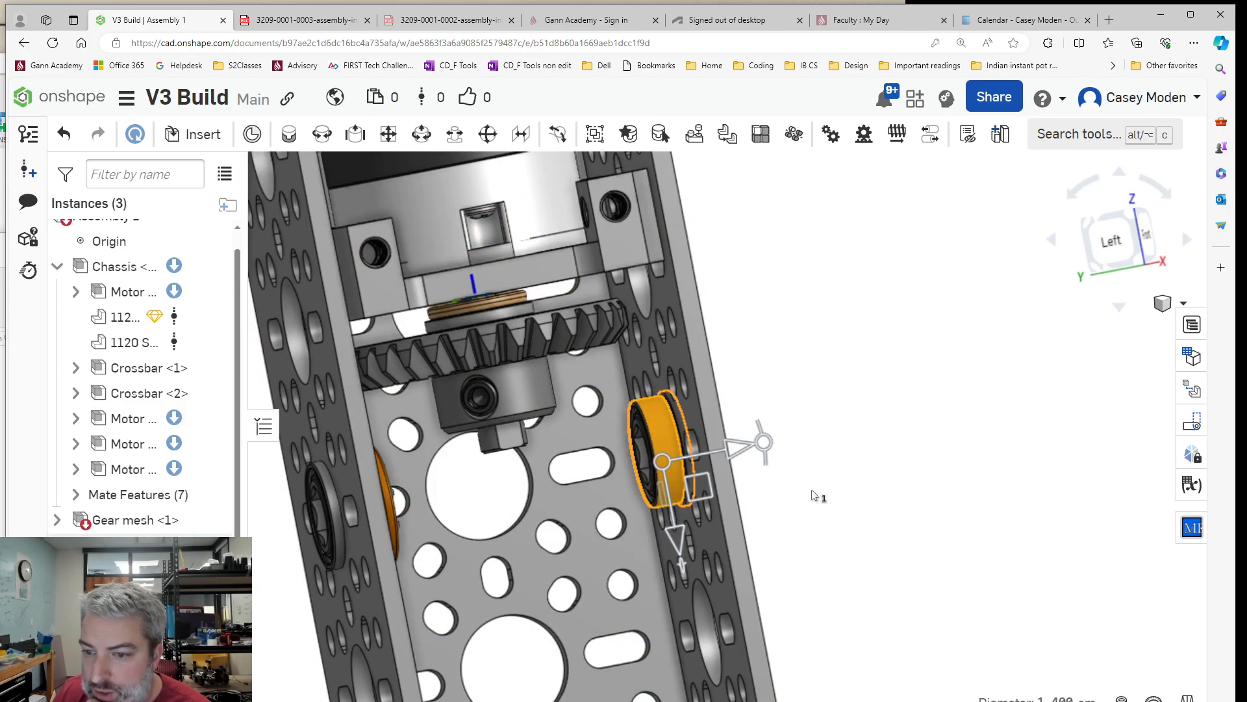
click(812, 495)
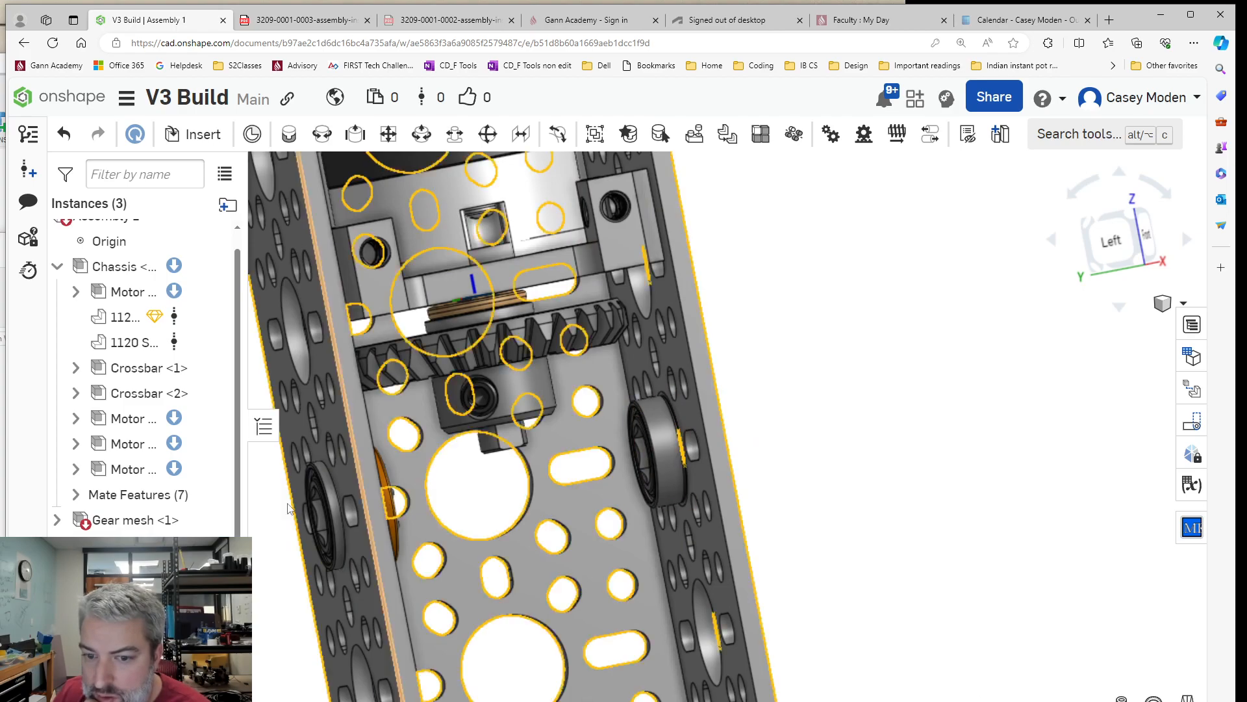
scroll(175, 544, down, 2)
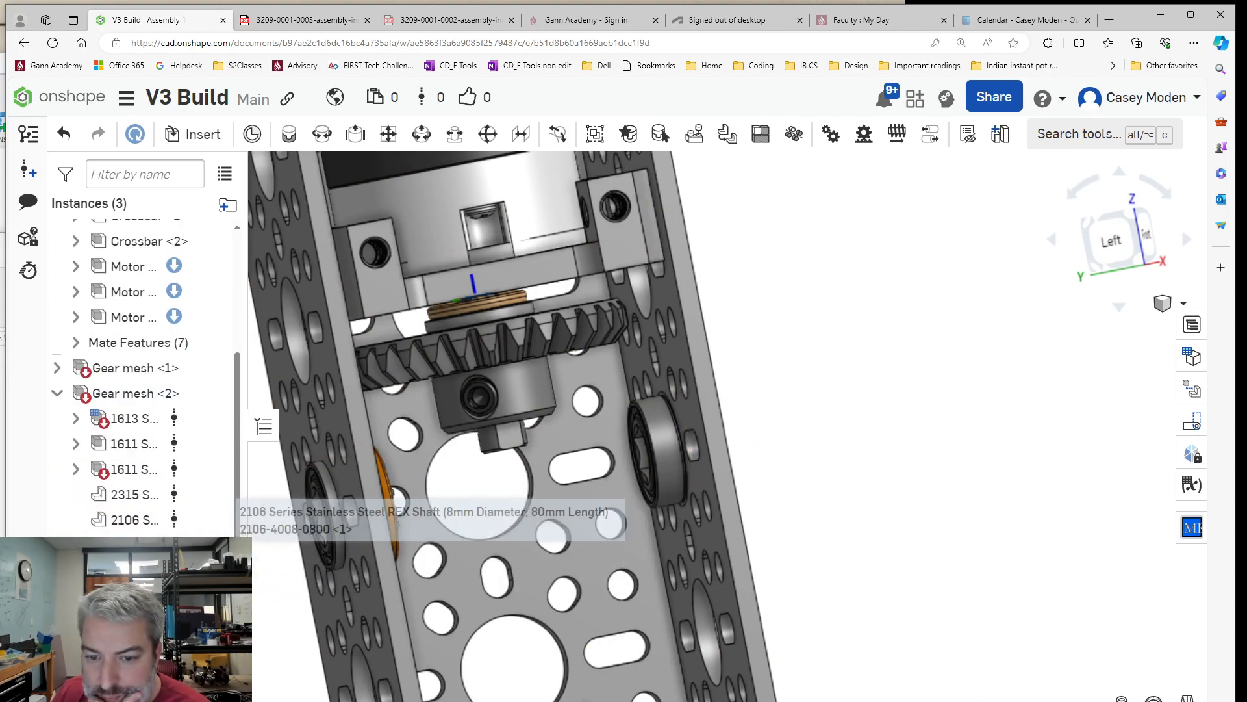
scroll(143, 368, down, 2)
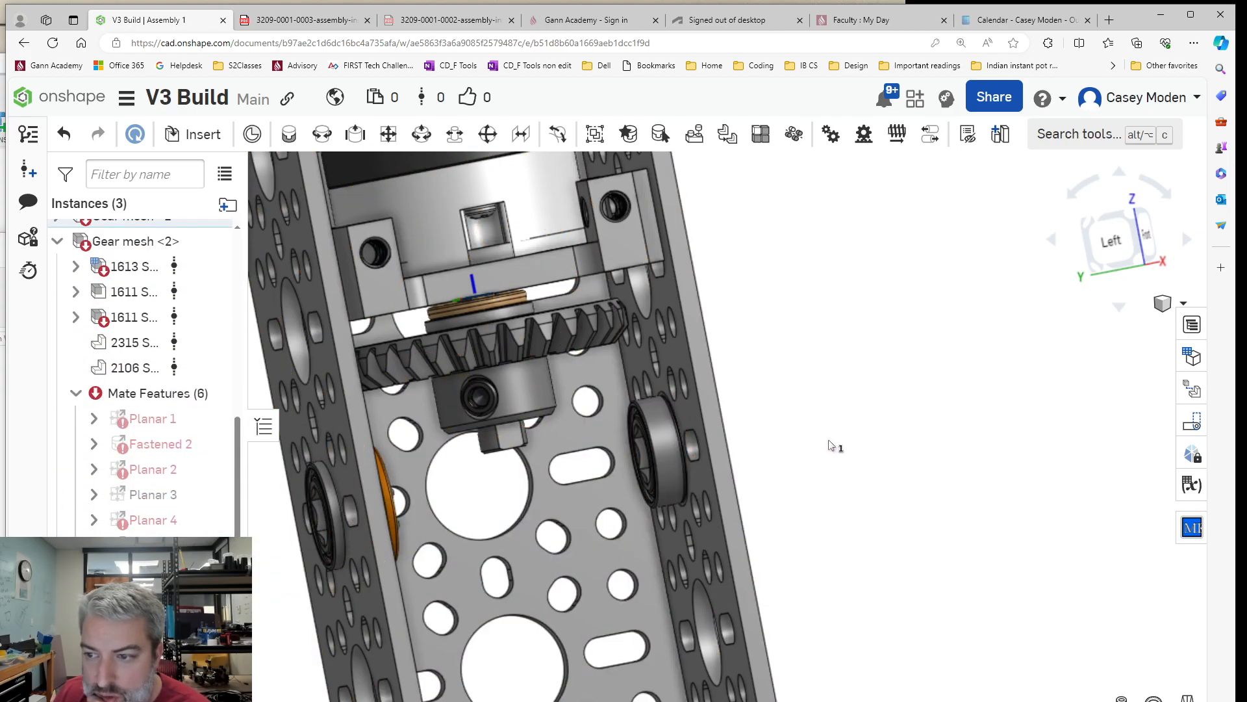